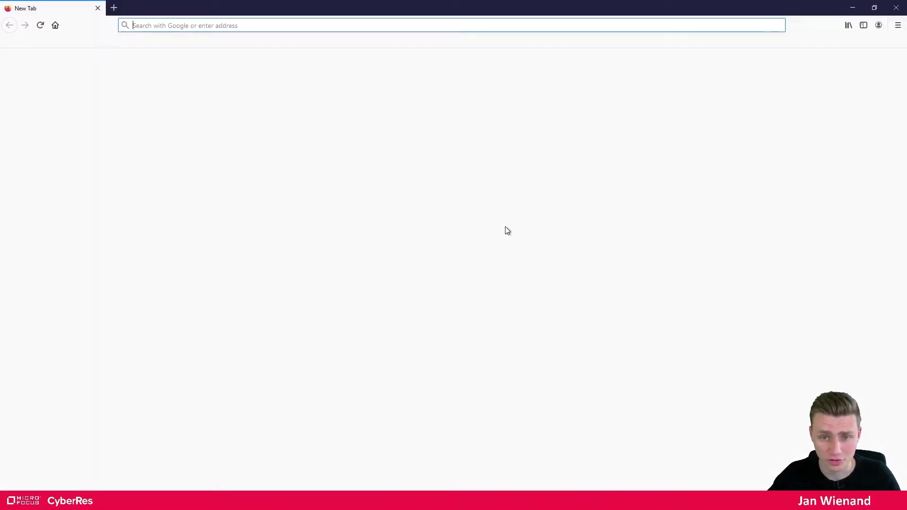
Load microfocus.com/en-us/support/documentation in Firefox using the autofilled address
click(232, 26)
text(mic)
key(Right)
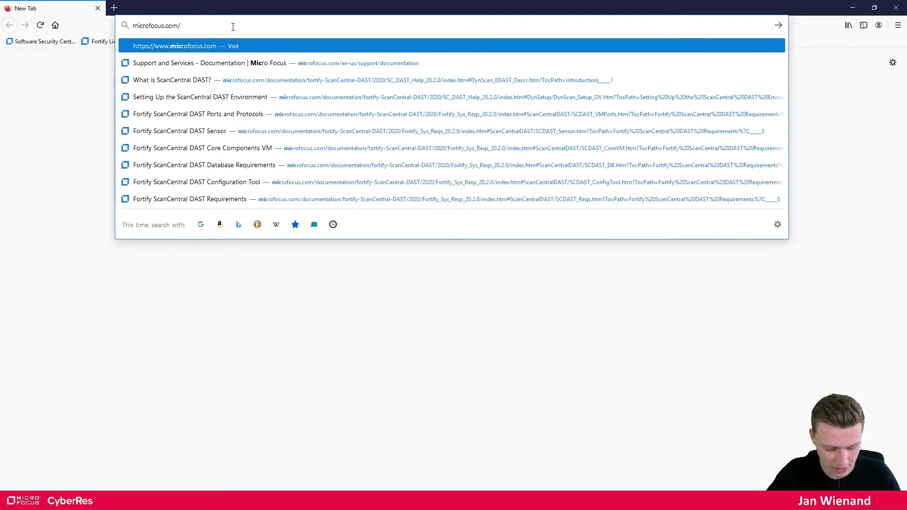
text(en-us/support/documentation)
key(Return)
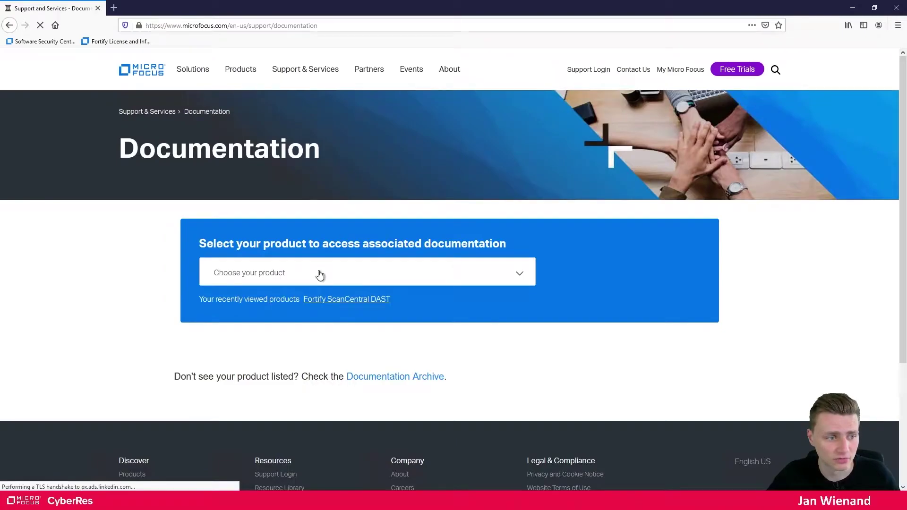
Filter the product list with 'scance' and choose Fortify ScanCentral DAST
click(318, 274)
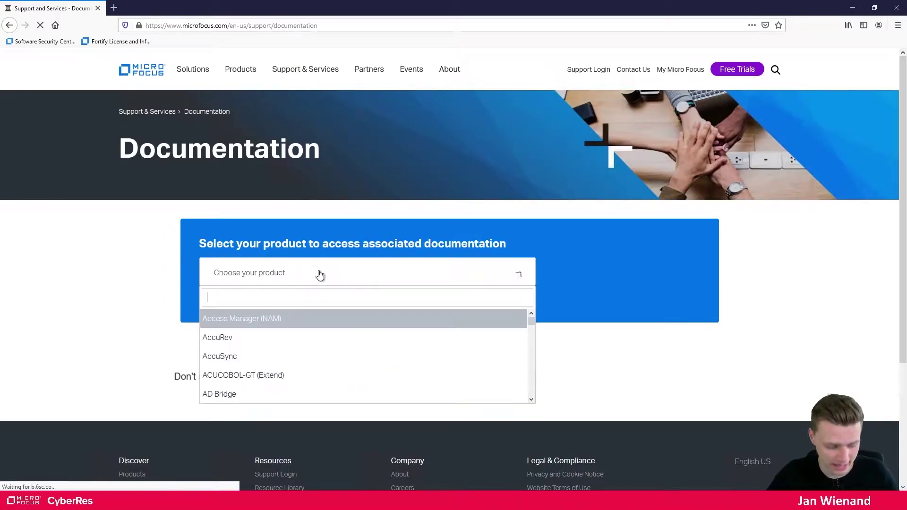
text(scance)
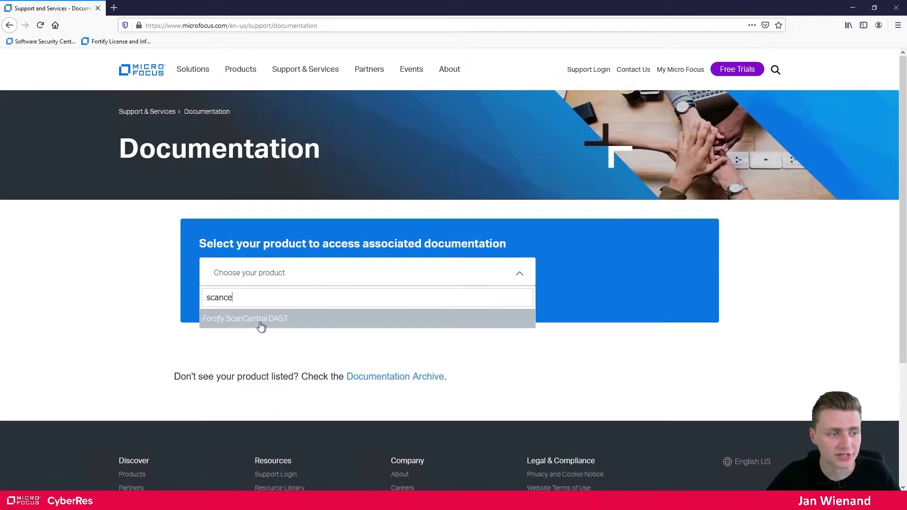
click(260, 319)
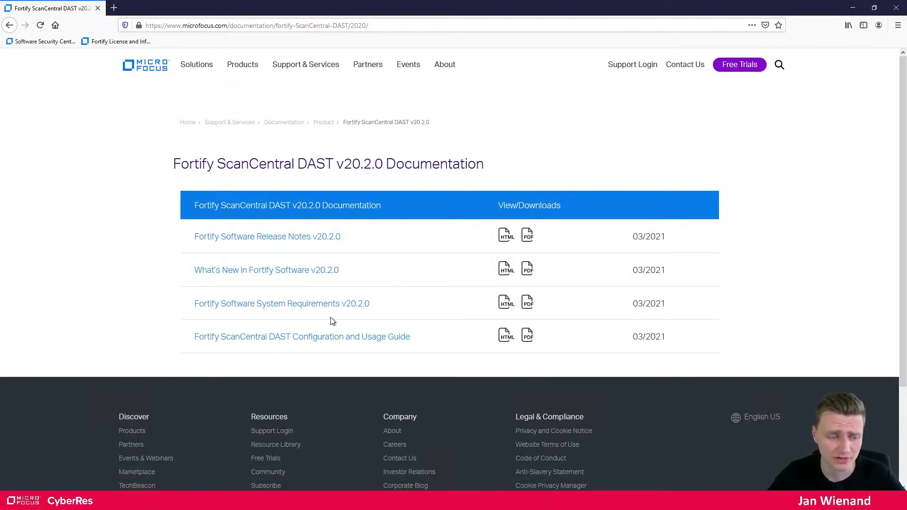
Open the Configuration and Usage Guide and System Requirements in new tabs, viewing the guide
middle_click(313, 338)
middle_click(302, 308)
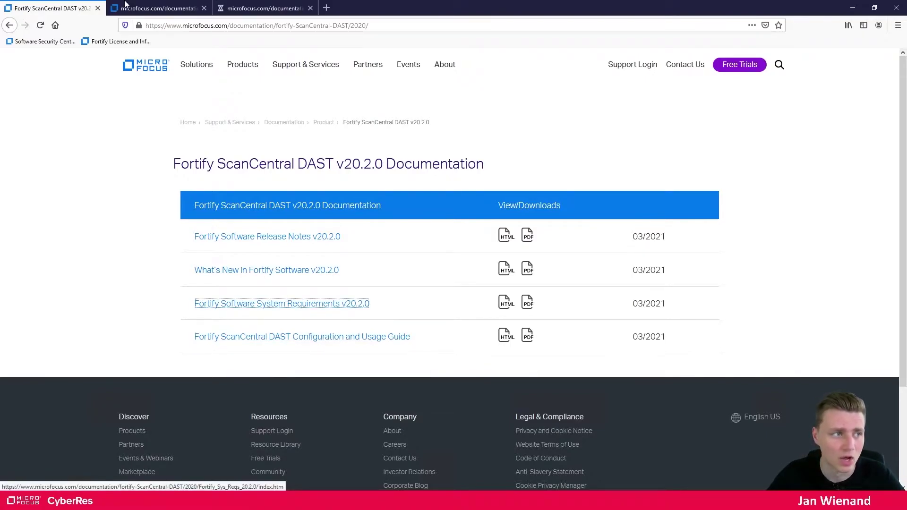
key(ctrl+Tab)
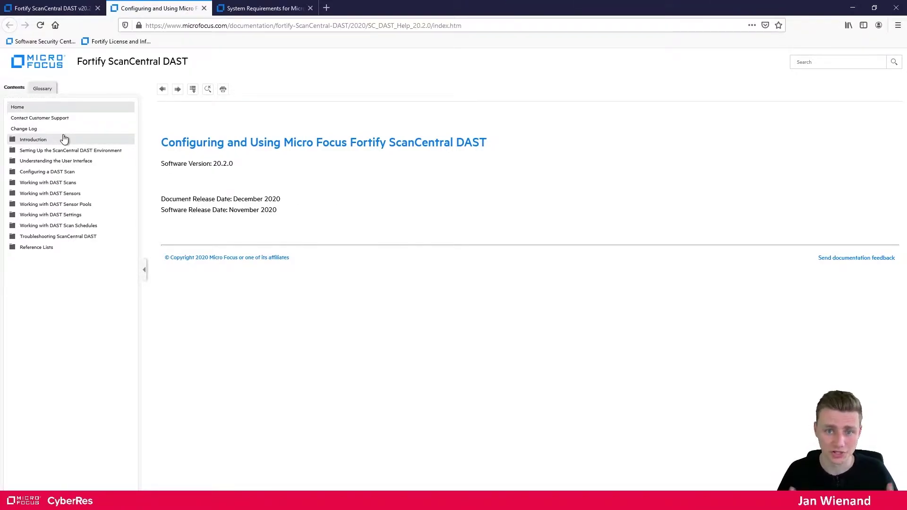
Browse the guide's contents to Introduction > What is ScanCentral DAST?
click(70, 173)
click(88, 175)
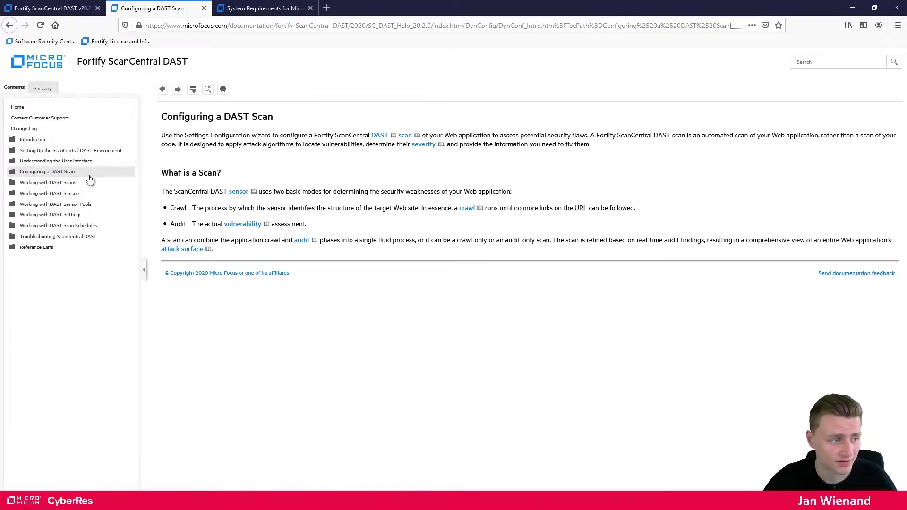
click(80, 151)
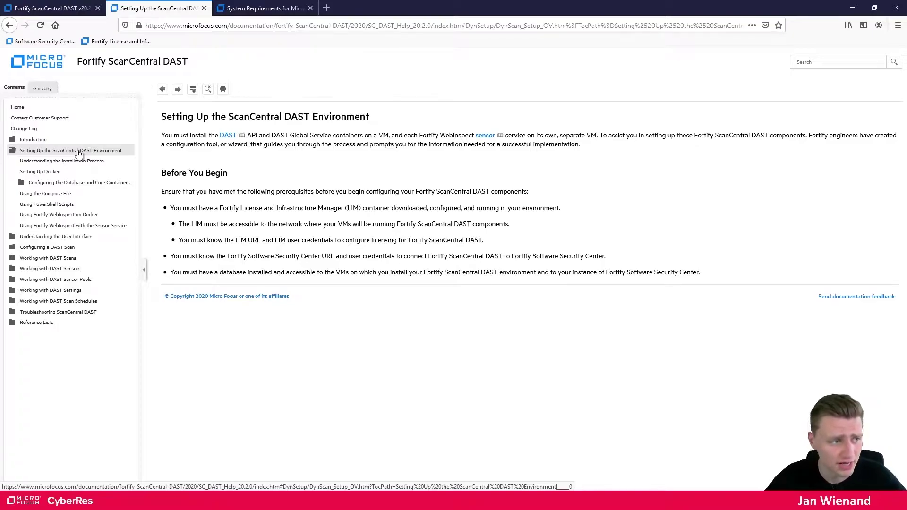
click(78, 153)
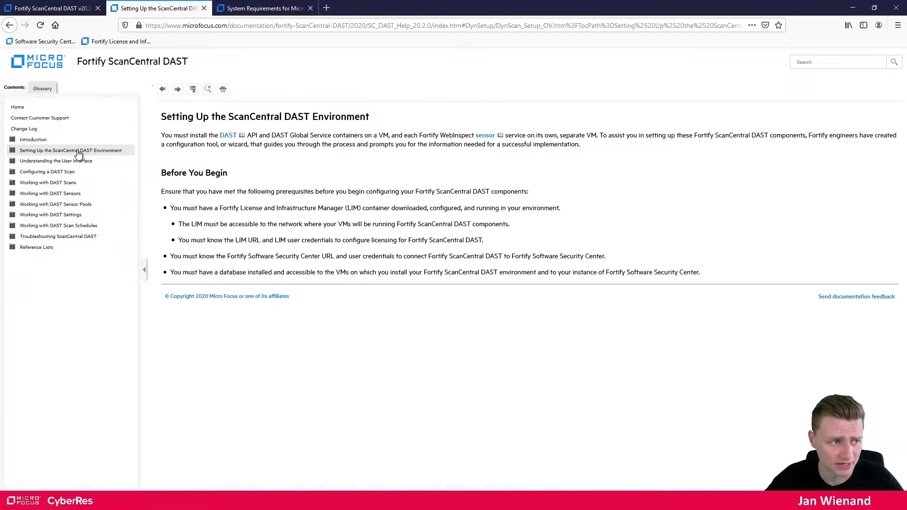
click(68, 140)
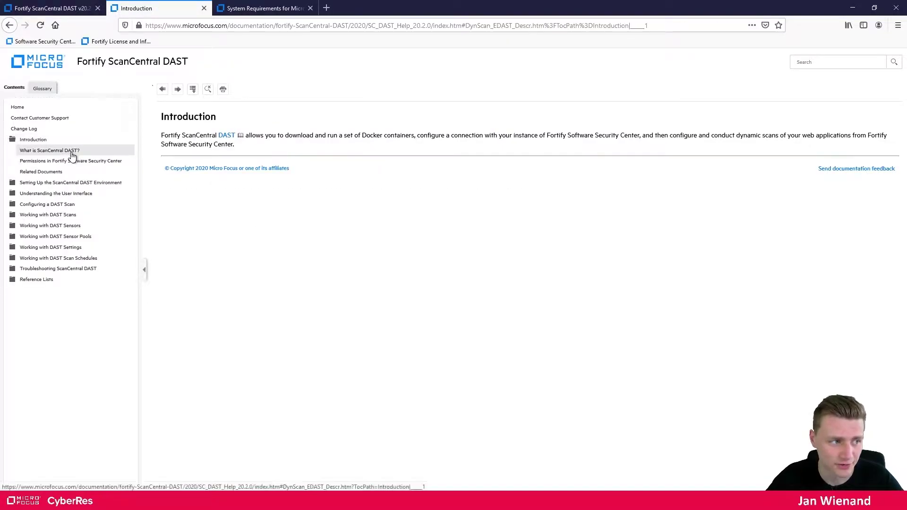
click(69, 150)
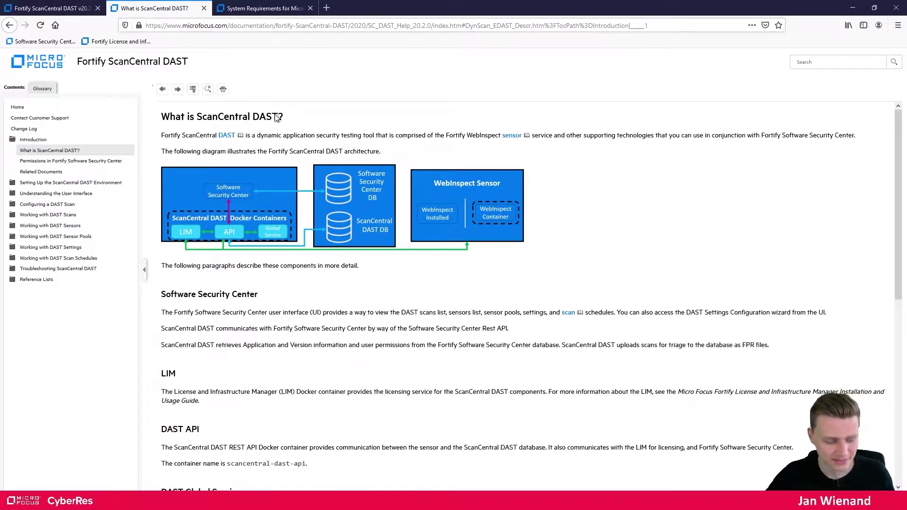
Zoom the What is ScanCentral DAST? help page to 120%
key(ctrl+plus)
key(ctrl+plus)
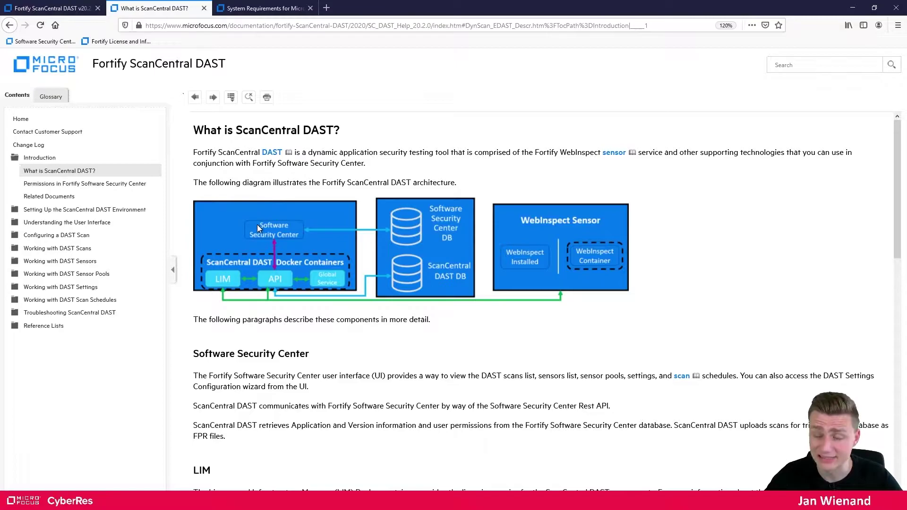
scroll(279, 151, down, 10)
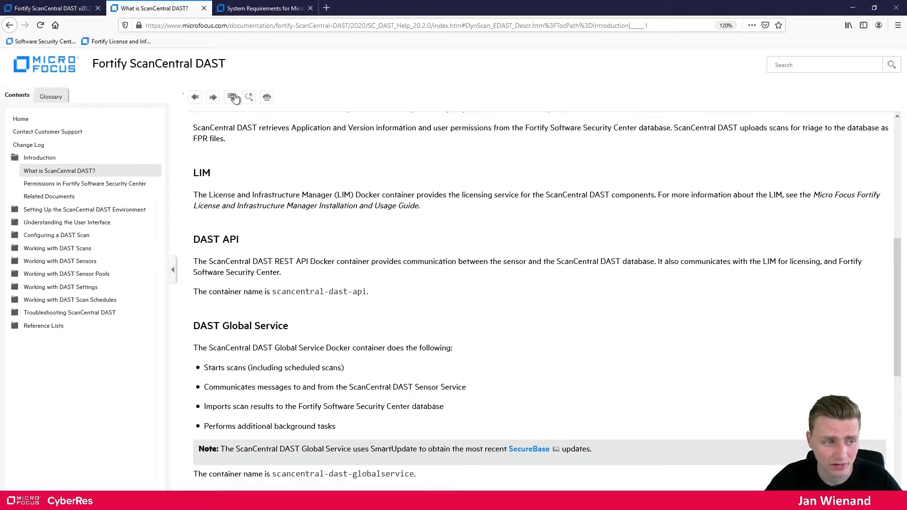
scroll(330, 354, down, 3)
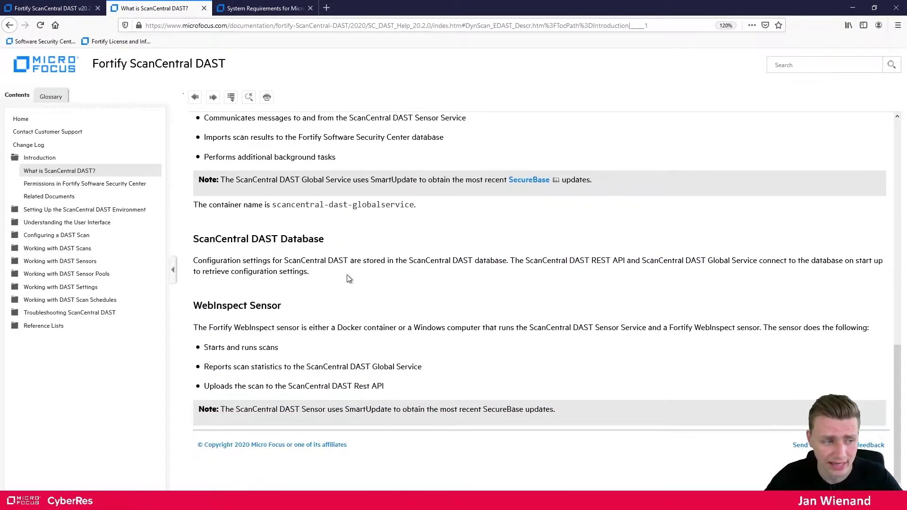
scroll(348, 273, up, 15)
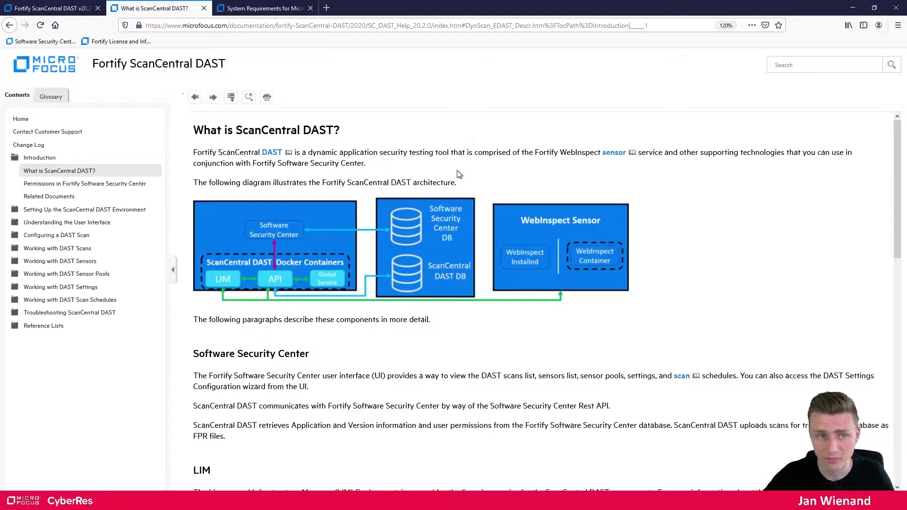
In the System Requirements tab, open Fortify ScanCentral DAST Database Requirements showing SQL Server 2019
click(82, 7)
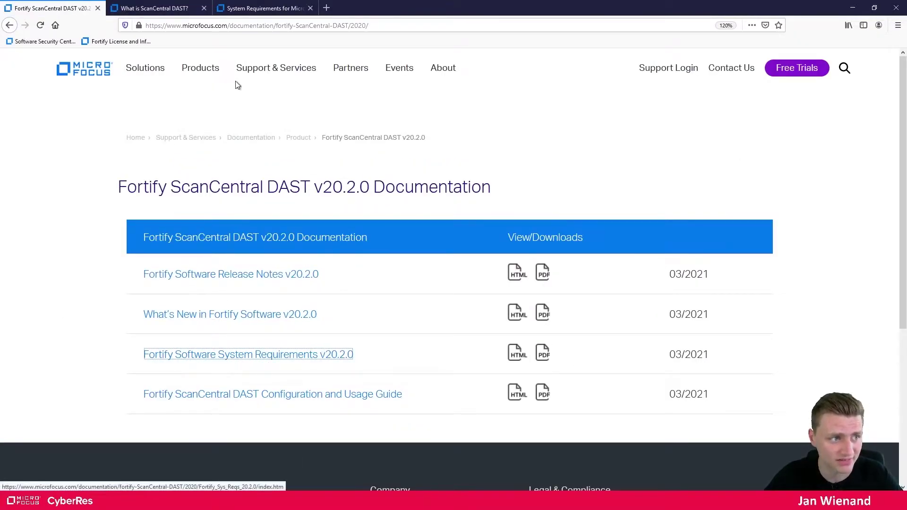
click(246, 14)
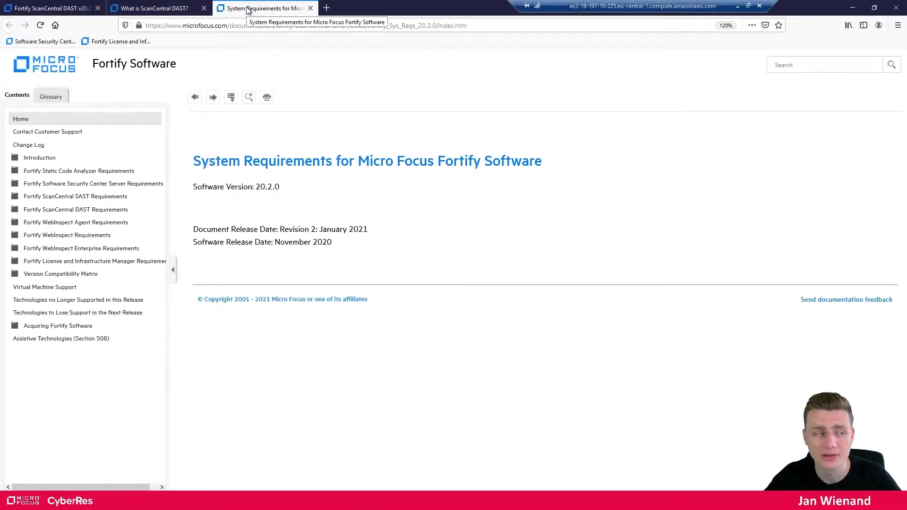
click(75, 209)
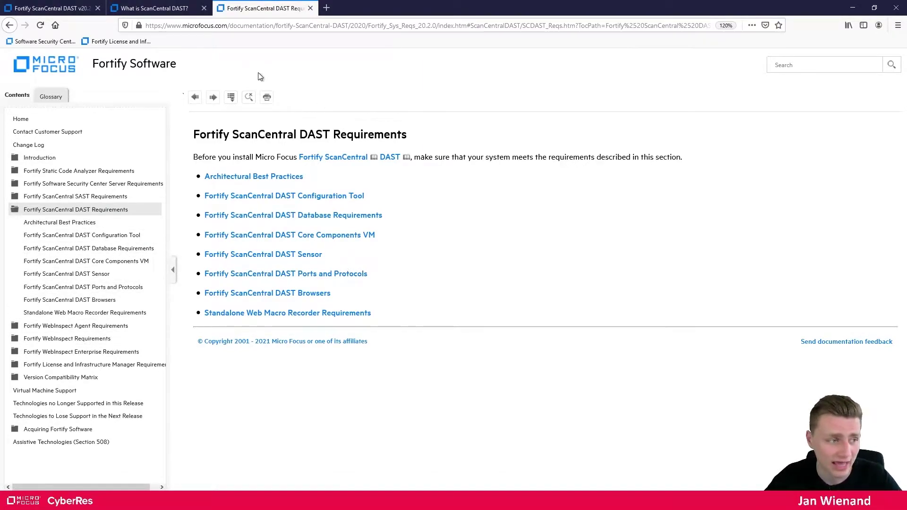
click(115, 248)
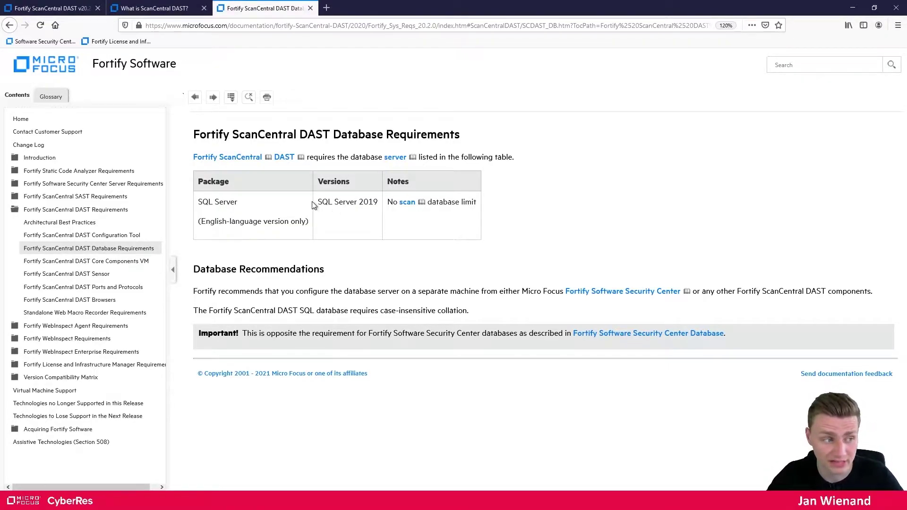
Open the Core Components VM page and highlight Docker 18.09 or later, 32 GB RAM, 8 Core
click(118, 261)
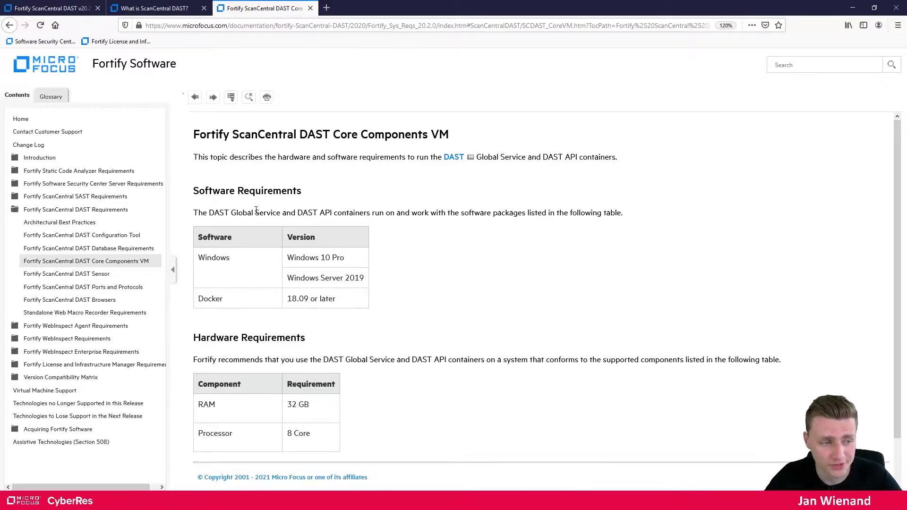
drag(298, 213, 333, 213)
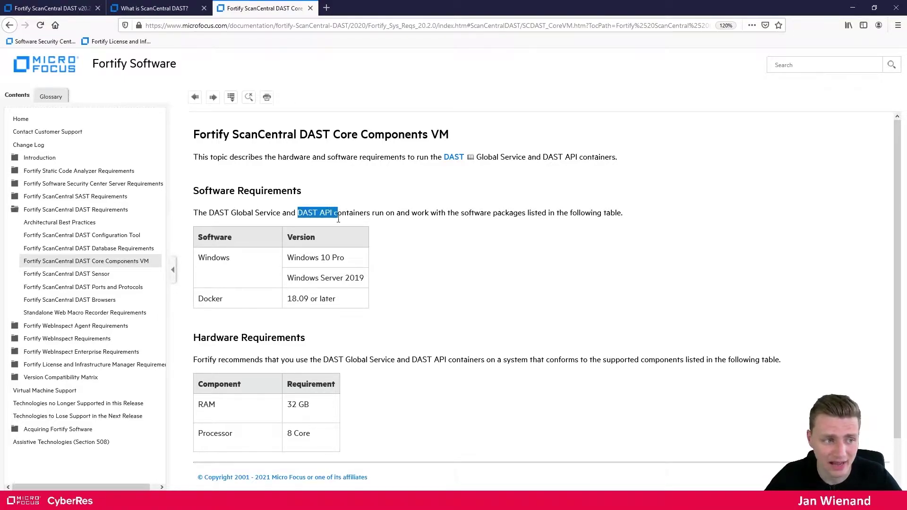
click(350, 282)
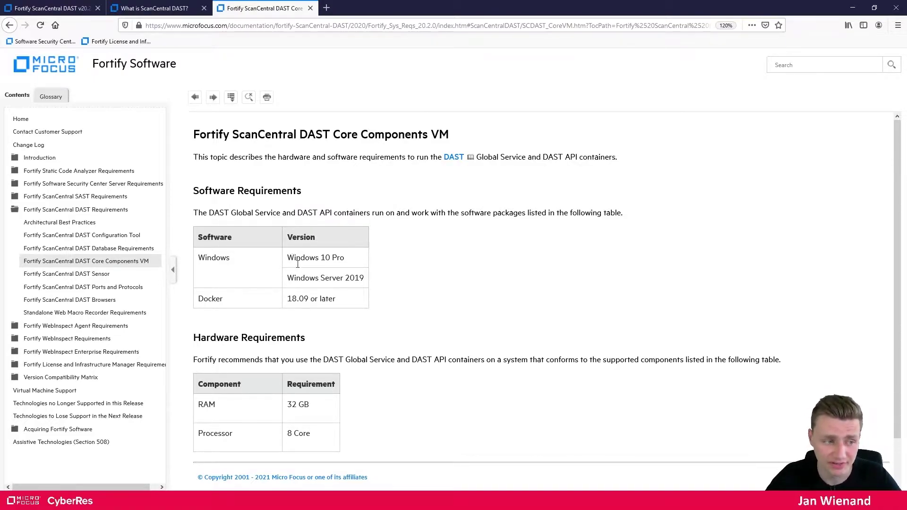
drag(290, 300, 338, 302)
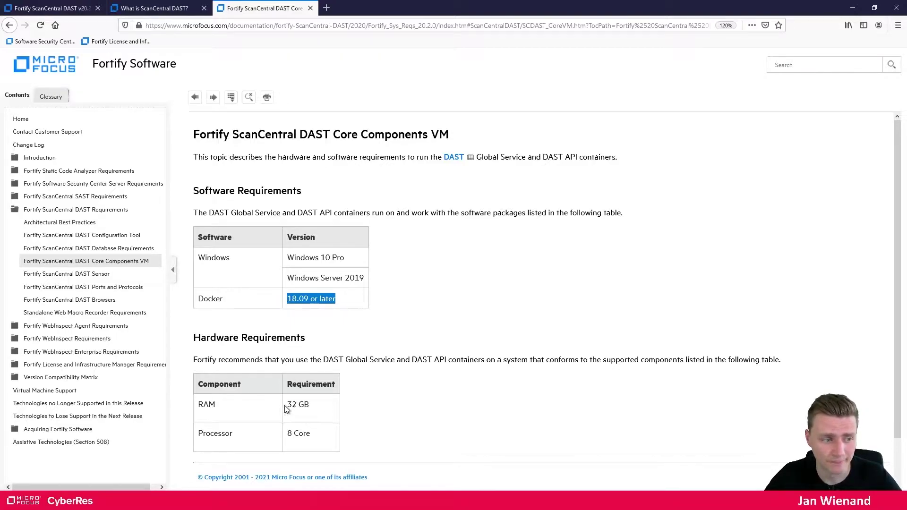
drag(286, 404, 310, 405)
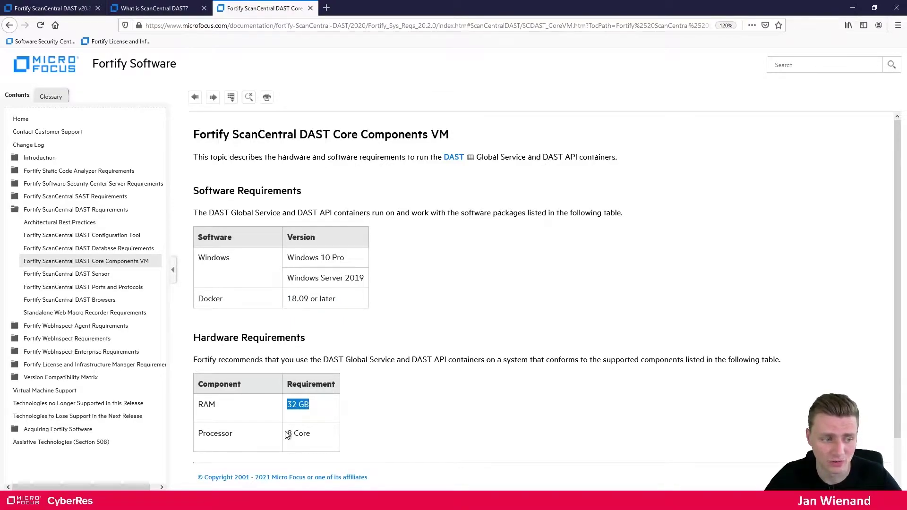
drag(286, 434, 308, 433)
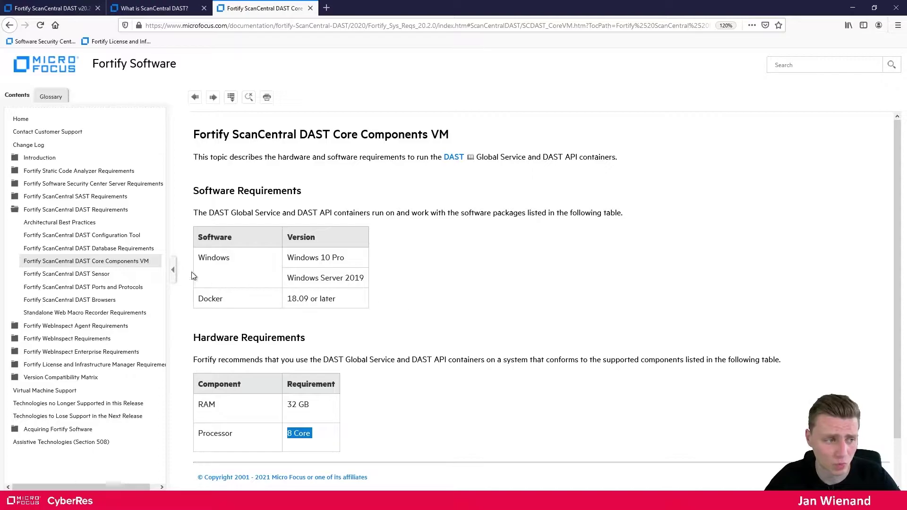
click(117, 236)
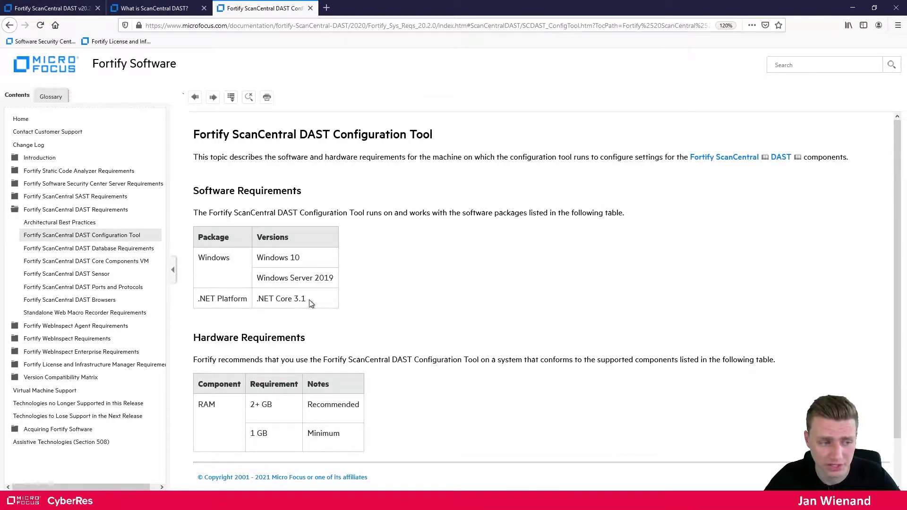
drag(280, 299, 281, 298)
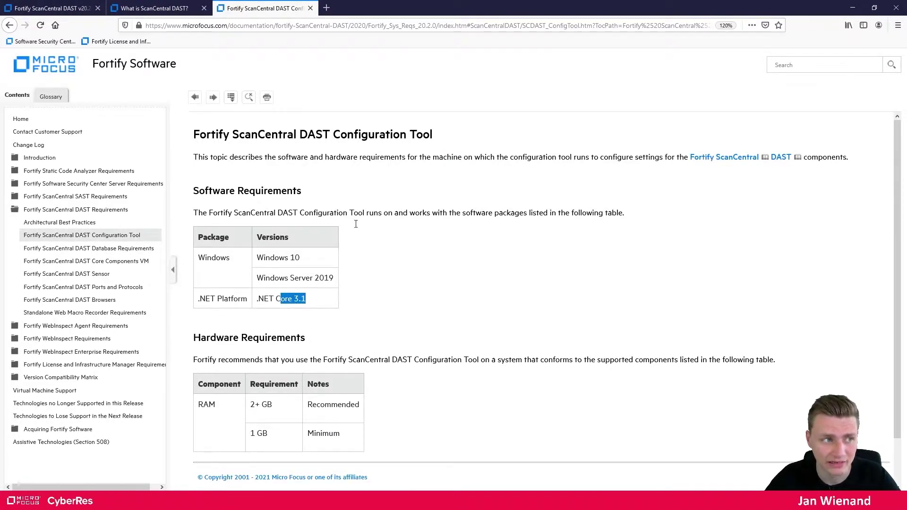
click(154, 8)
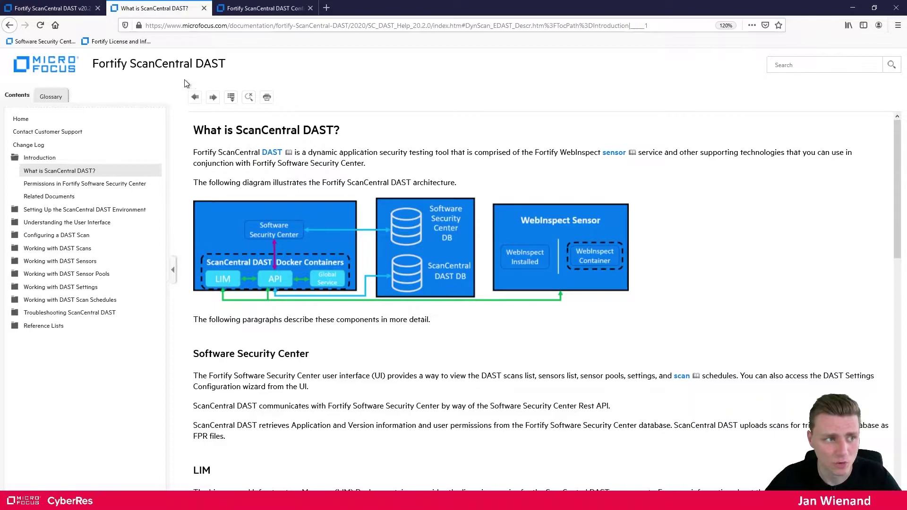
click(257, 4)
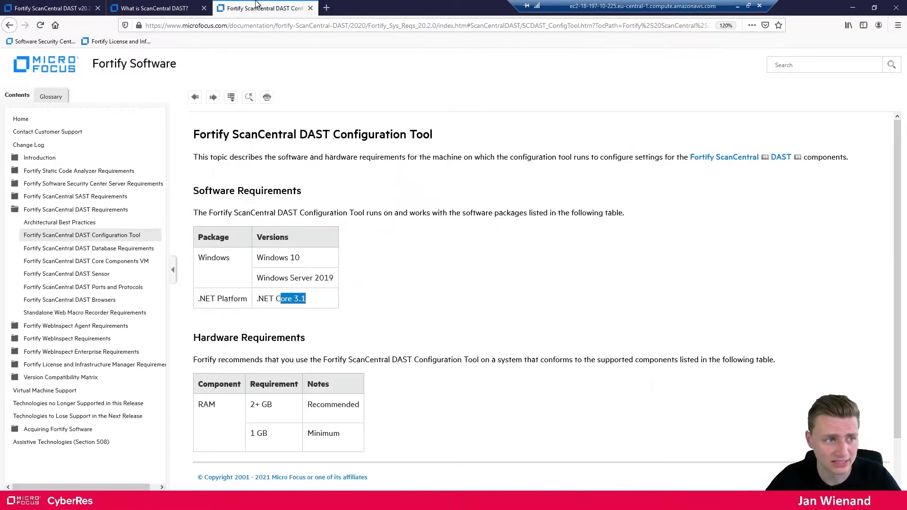
With Firefox minimized, connect to the local SQL Server 15.0 instance and open File Explorer
click(850, 8)
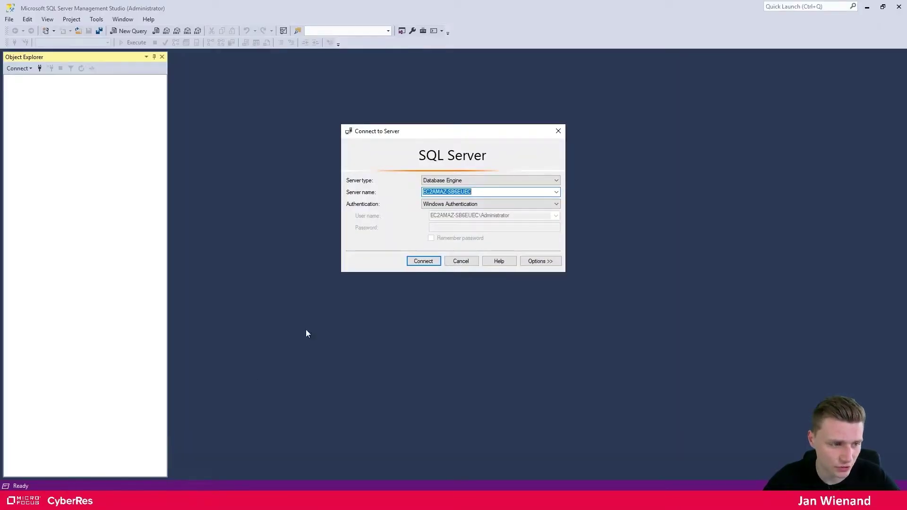
click(430, 261)
key(super+e)
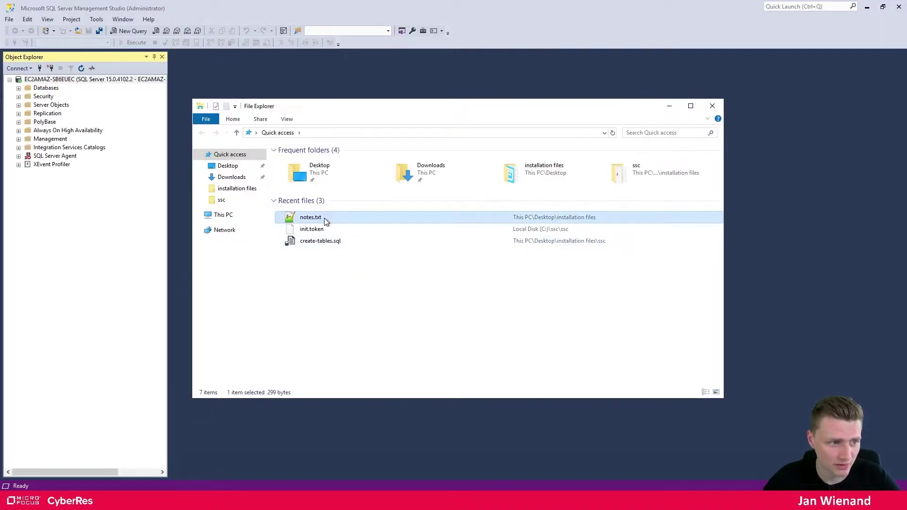
Open notes.txt in Notepad++ and minimize File Explorer to bring the notes forward
double_click(324, 218)
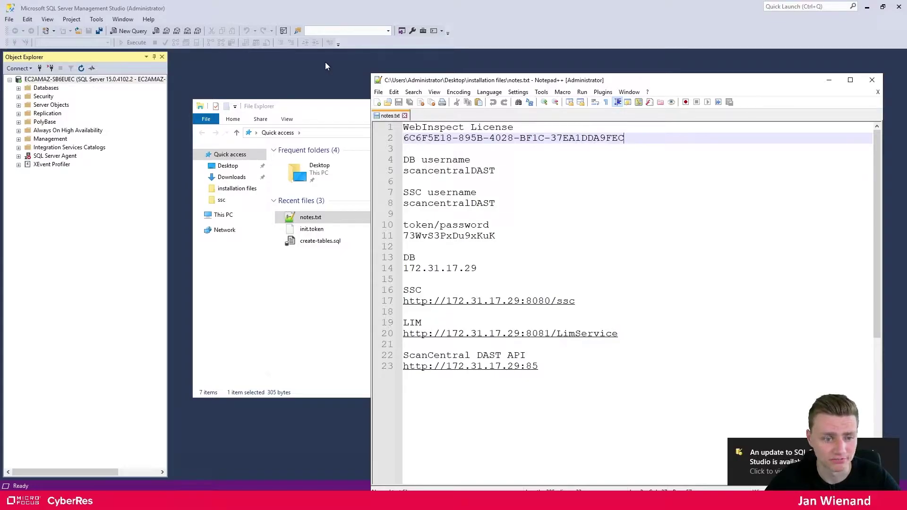
drag(567, 385, 403, 126)
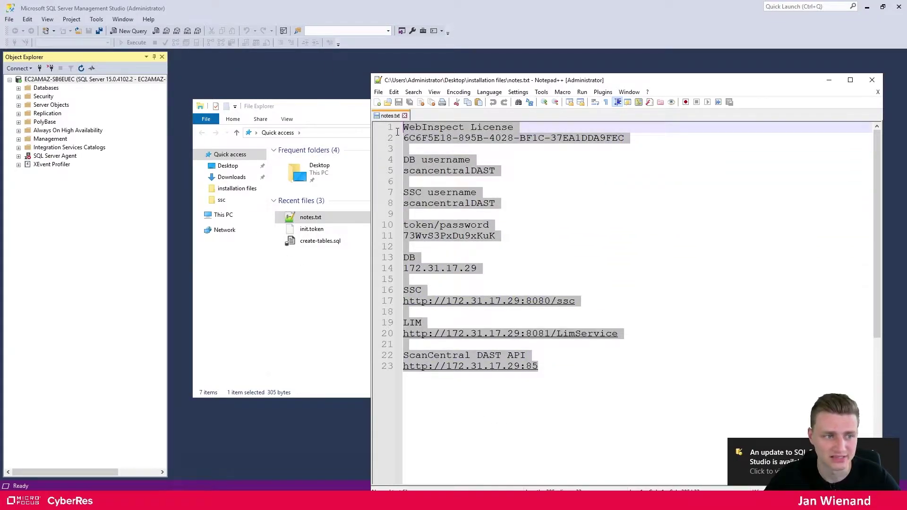
click(448, 167)
click(328, 109)
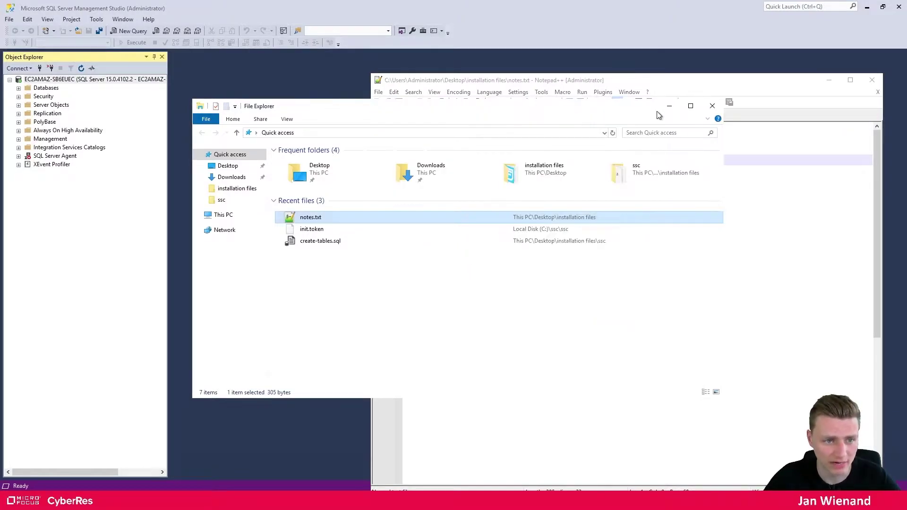
click(669, 105)
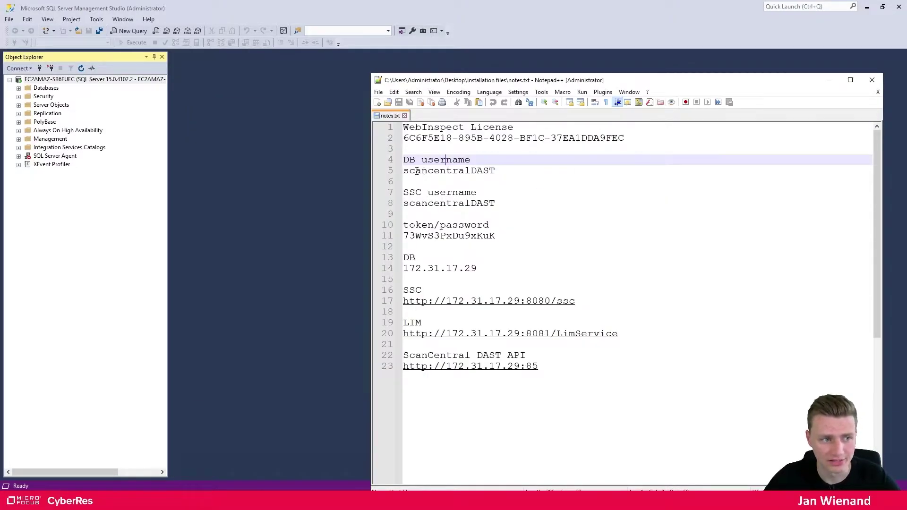
Select the DB username scancentralDAST on line 5, then expand Security in Object Explorer
drag(403, 171, 525, 169)
key(ctrl+c)
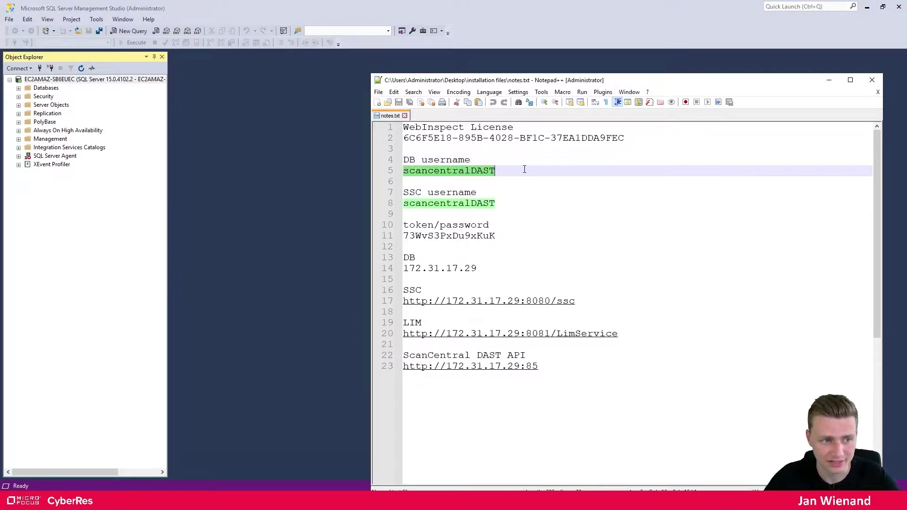
click(829, 79)
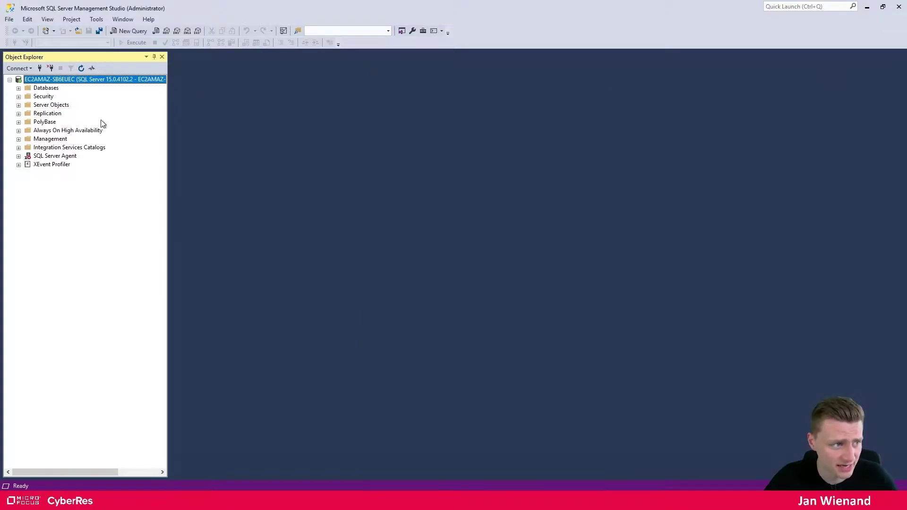
click(19, 97)
Start a New Login named scancentralDAST using SQL Server authentication
click(28, 105)
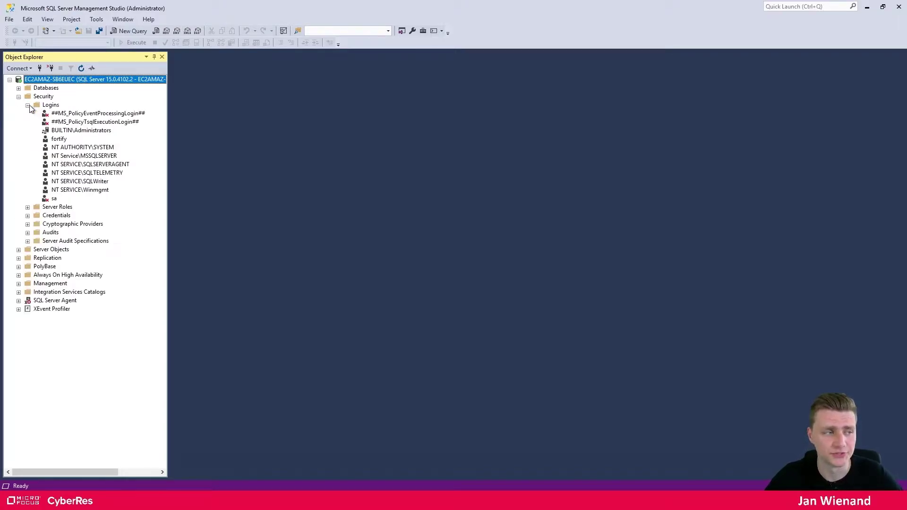
right_click(51, 105)
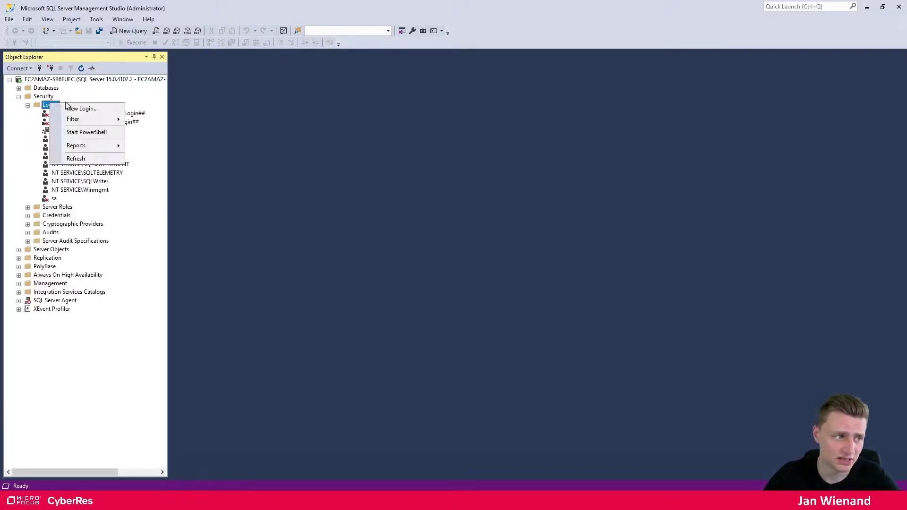
click(82, 108)
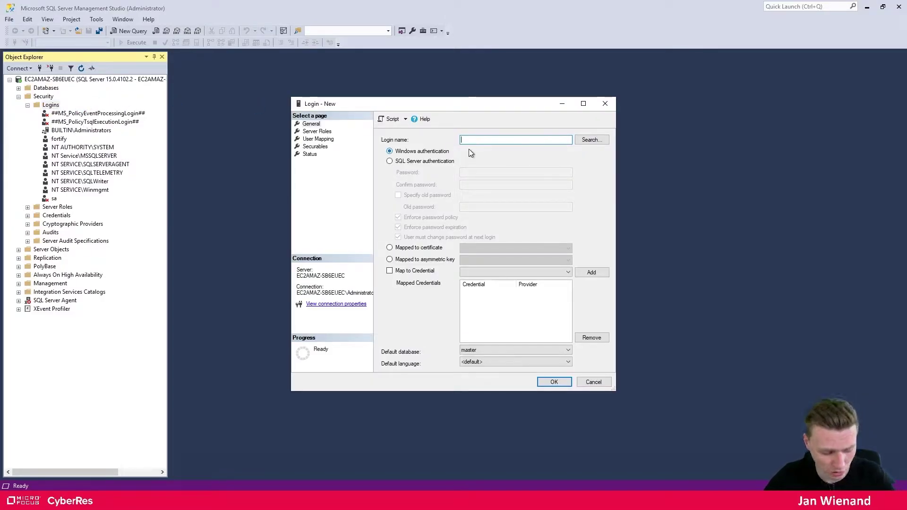
key(ctrl+v)
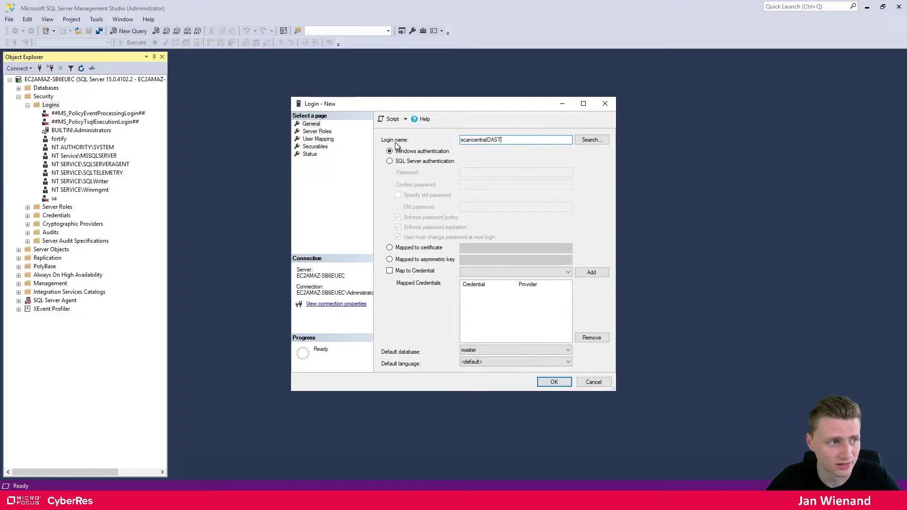
click(409, 163)
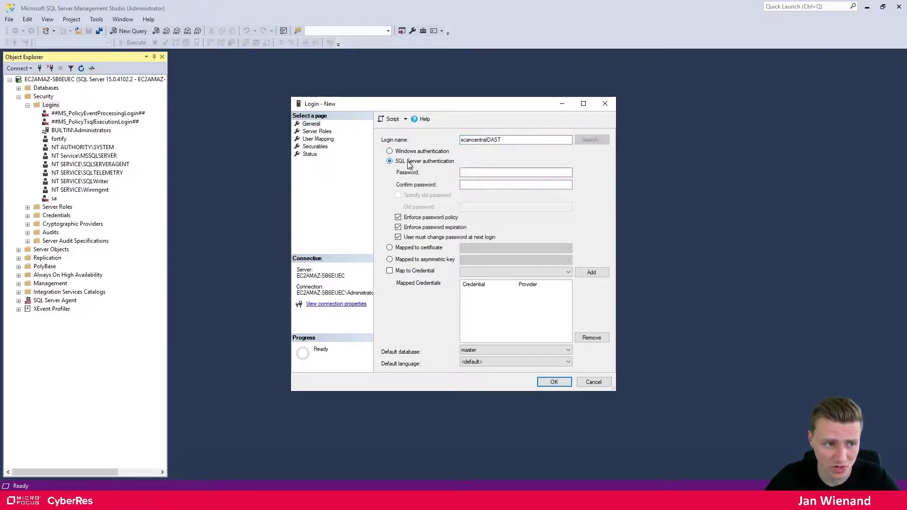
Copy the password from line 11 of the notes into the Password and Confirm password fields
click(487, 175)
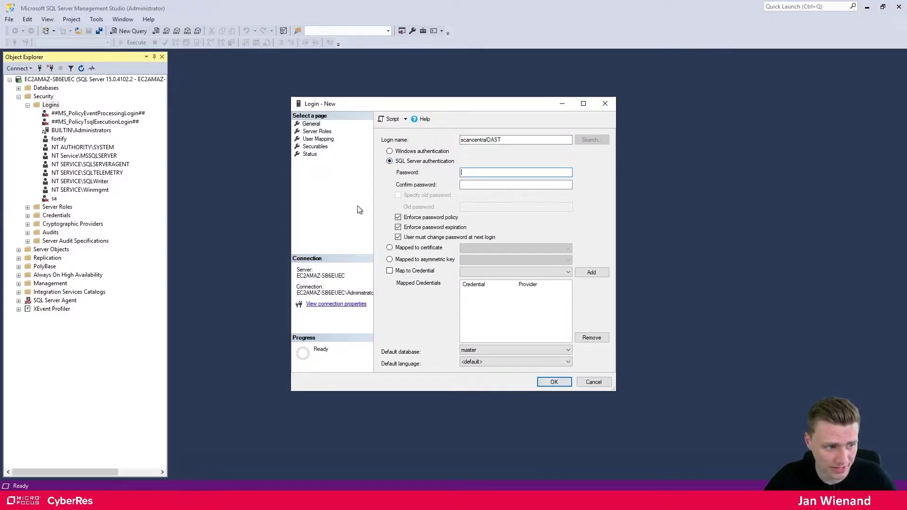
key(alt+Tab)
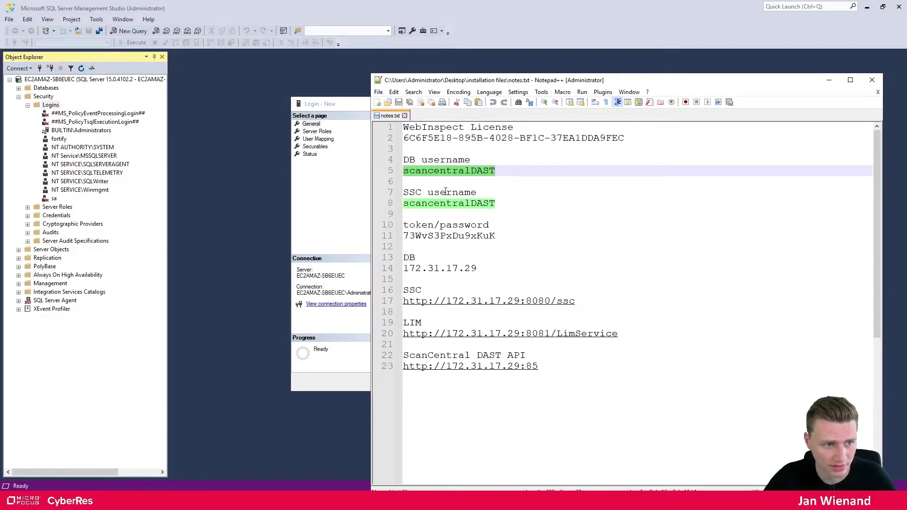
double_click(449, 236)
key(ctrl+c)
key(alt+Tab)
click(480, 175)
key(ctrl+v)
key(Tab)
key(ctrl+v)
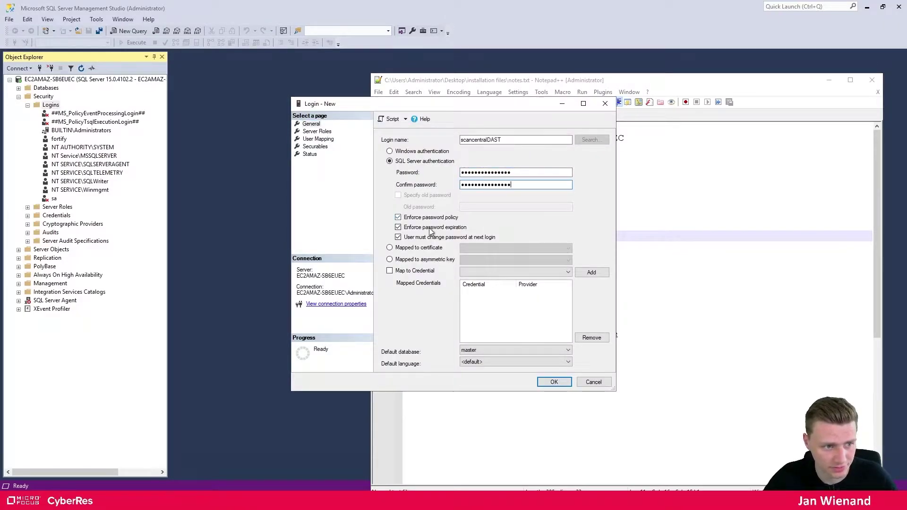
Untick Enforce password policy, grant the sysadmin server role, and save the scancentralDAST login
click(430, 218)
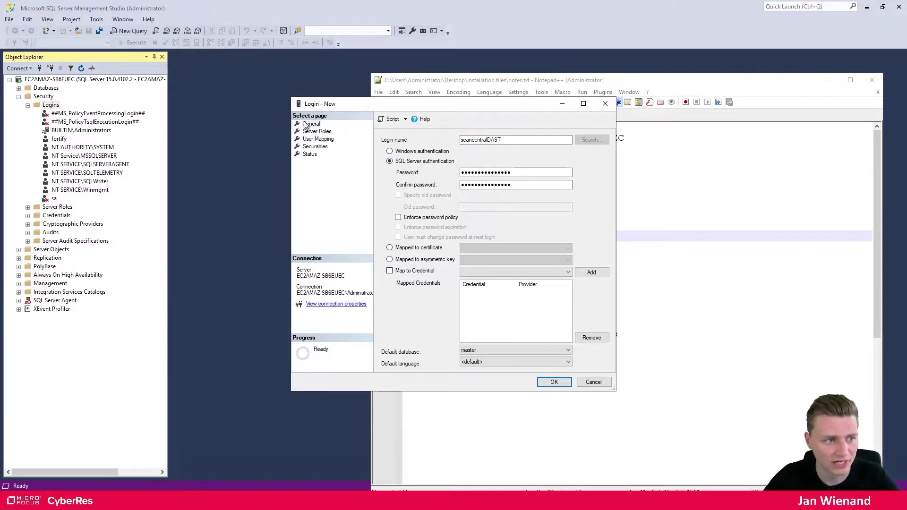
drag(484, 99, 531, 102)
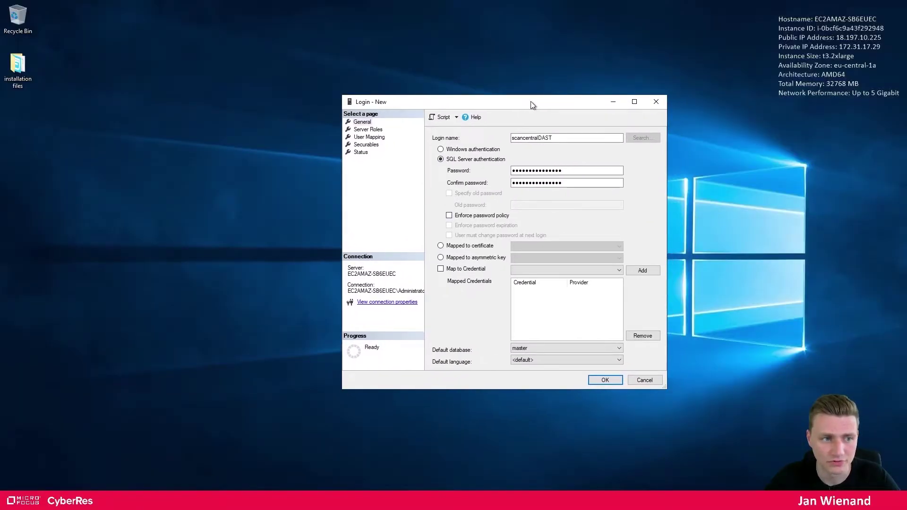
click(368, 130)
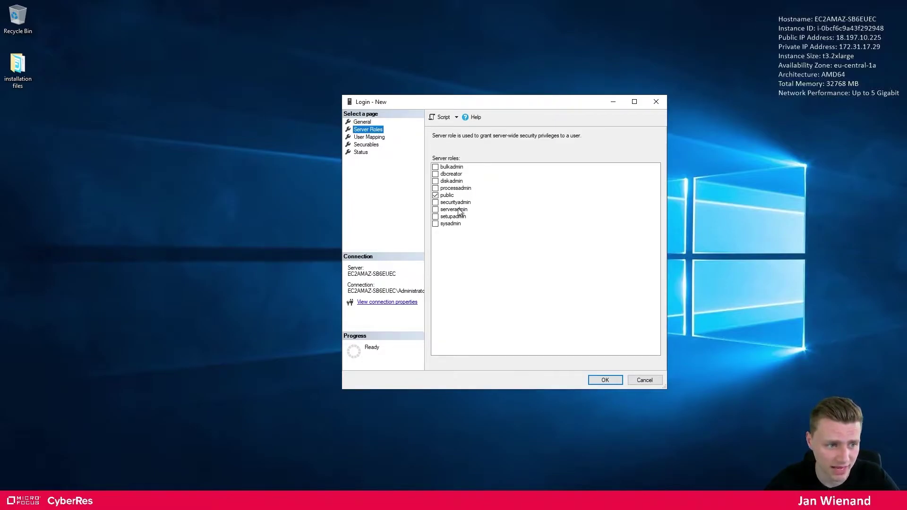
click(435, 224)
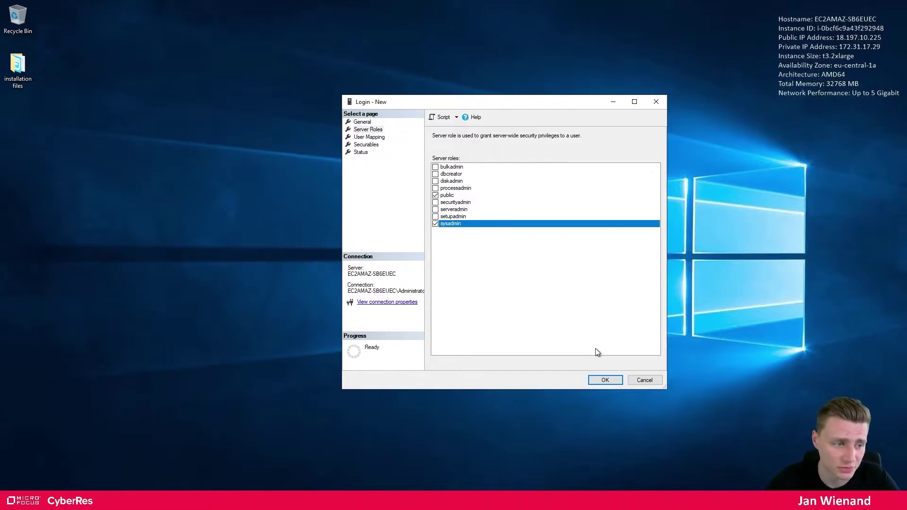
click(605, 380)
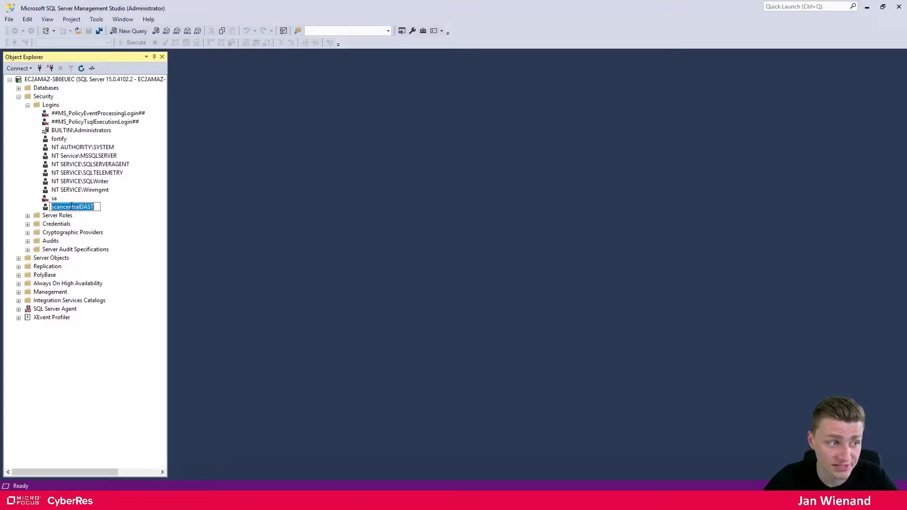
Confirm the scancentralDAST login exists and set server authentication to SQL Server and Windows mode
click(72, 190)
click(78, 208)
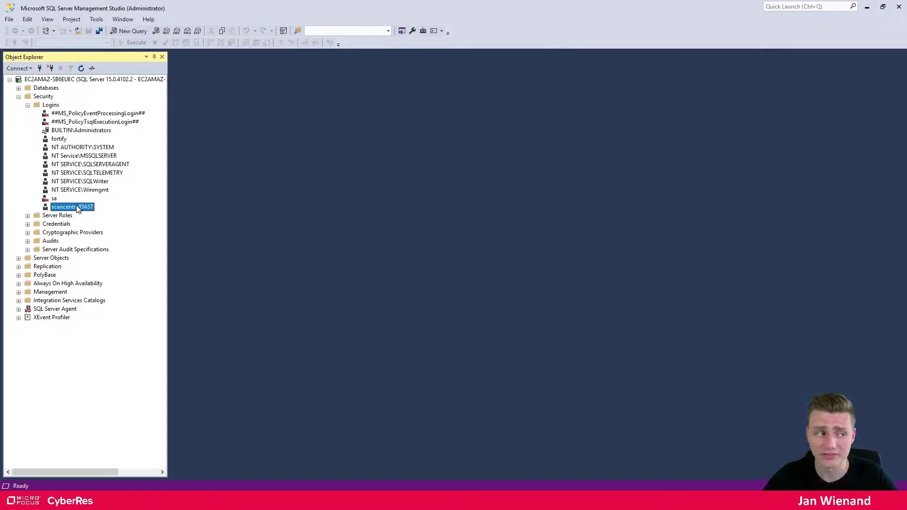
click(53, 82)
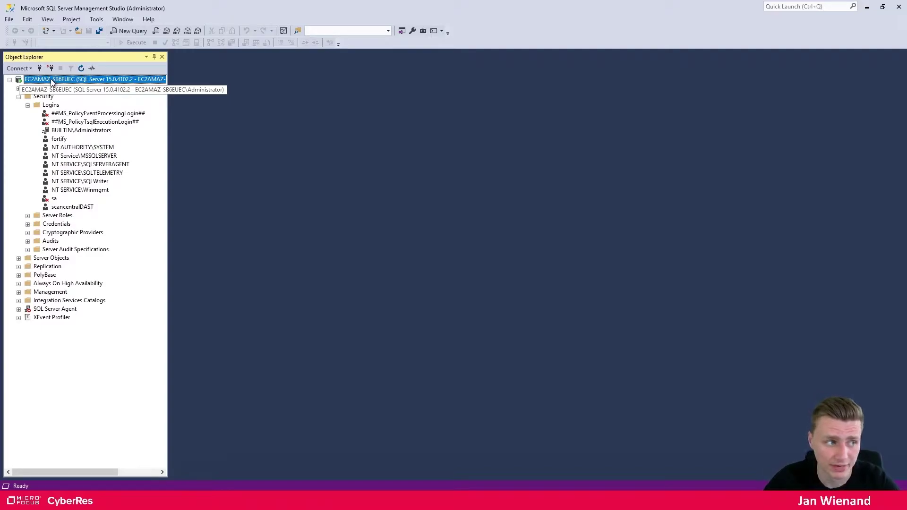
right_click(53, 81)
click(71, 272)
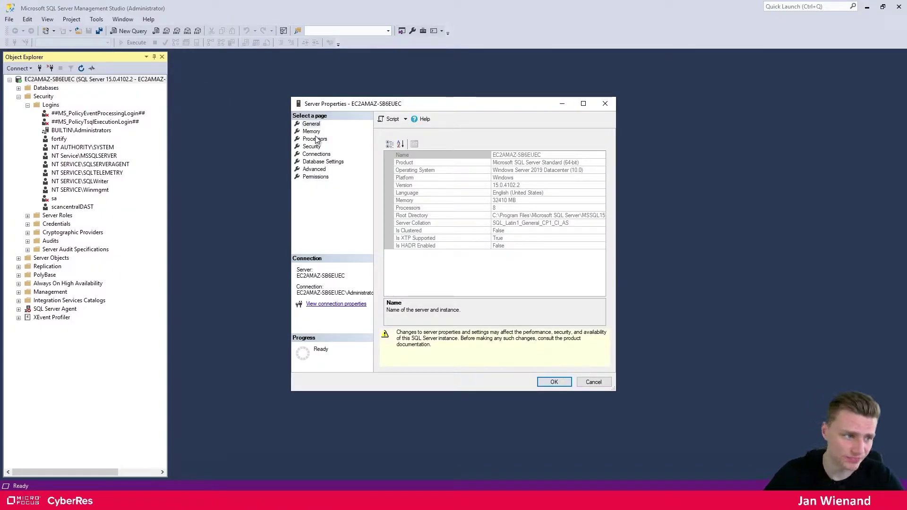
click(312, 147)
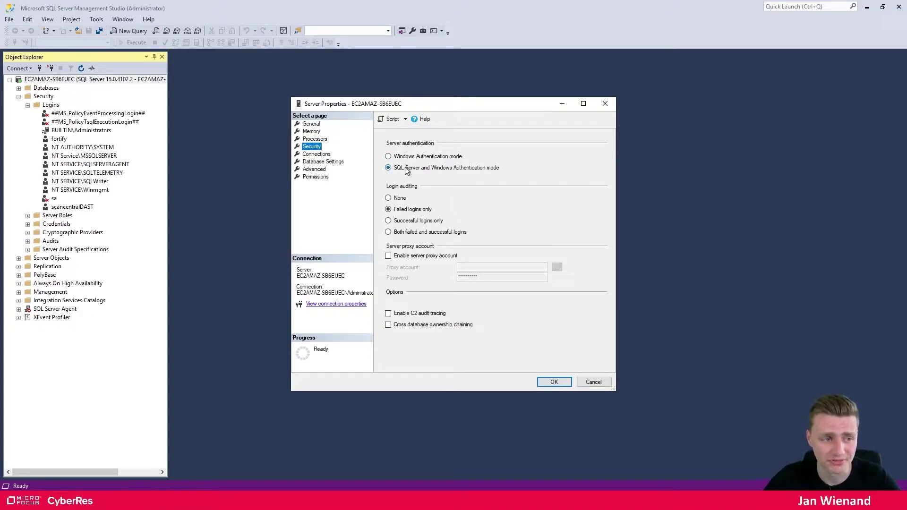
click(555, 381)
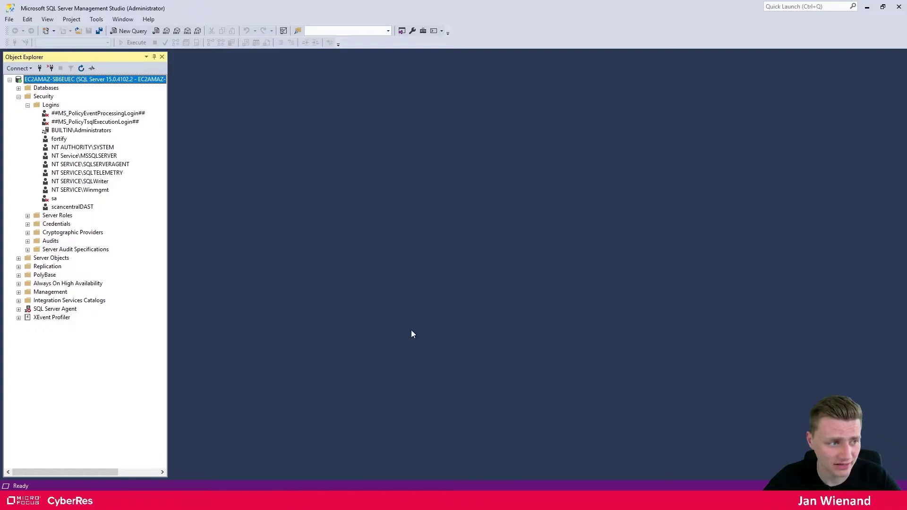
Close SQL Server Management Studio and load the LIM login page in a new Firefox tab
click(18, 97)
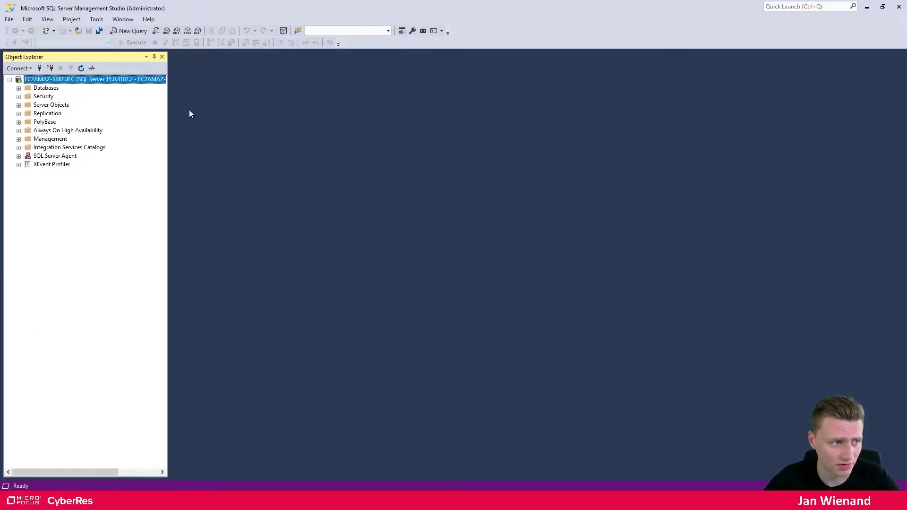
click(899, 7)
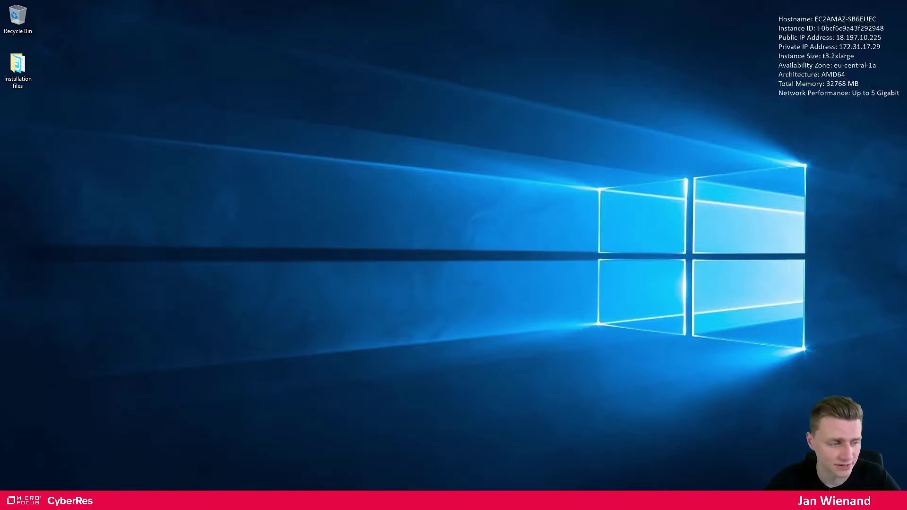
key(alt+Tab)
key(ctrl+t)
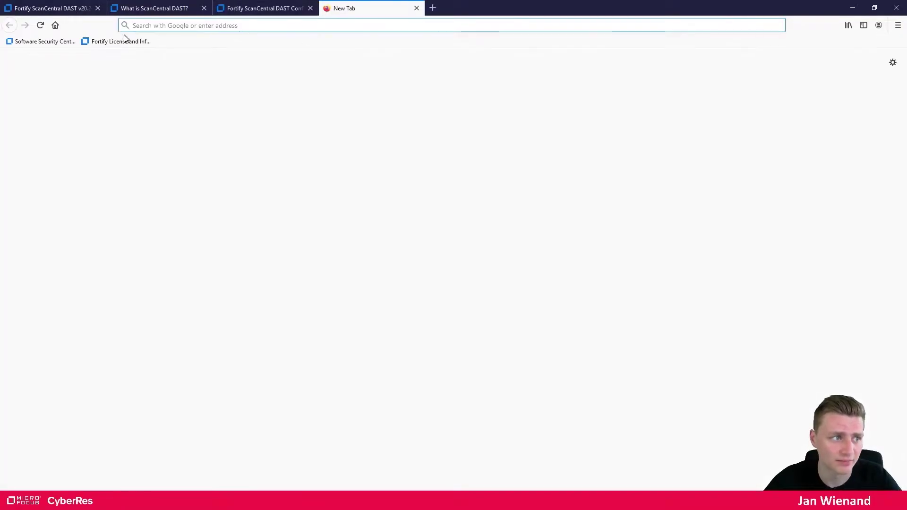
click(121, 41)
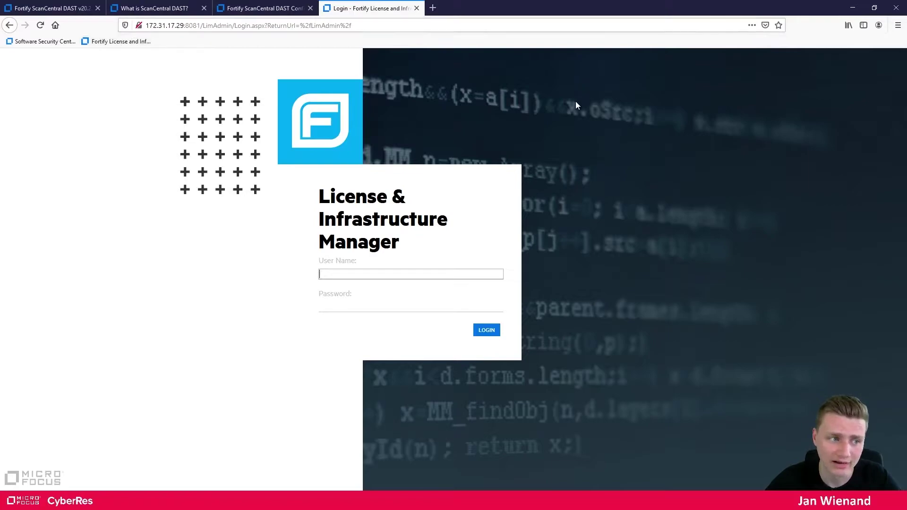
Sign in to LIM with user name admin and the admin password
click(429, 268)
click(428, 273)
text(admin)
key(Tab)
text(adm)
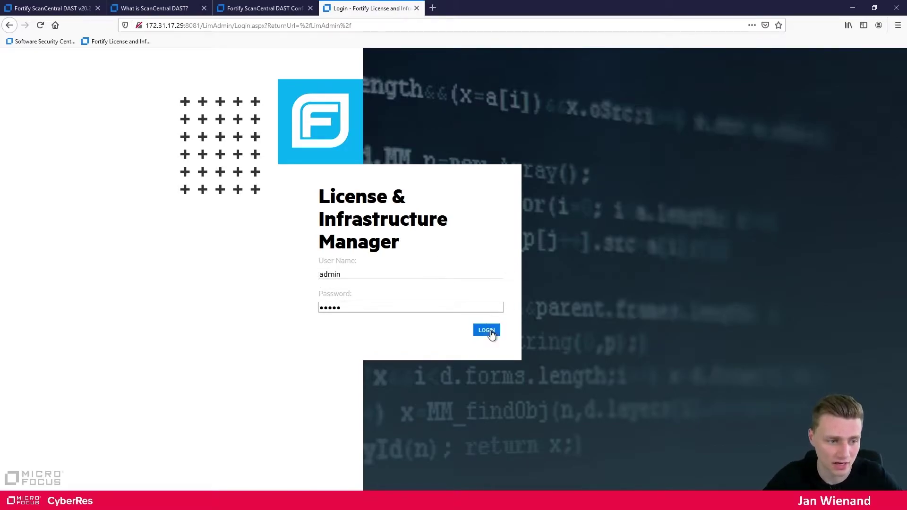
click(488, 331)
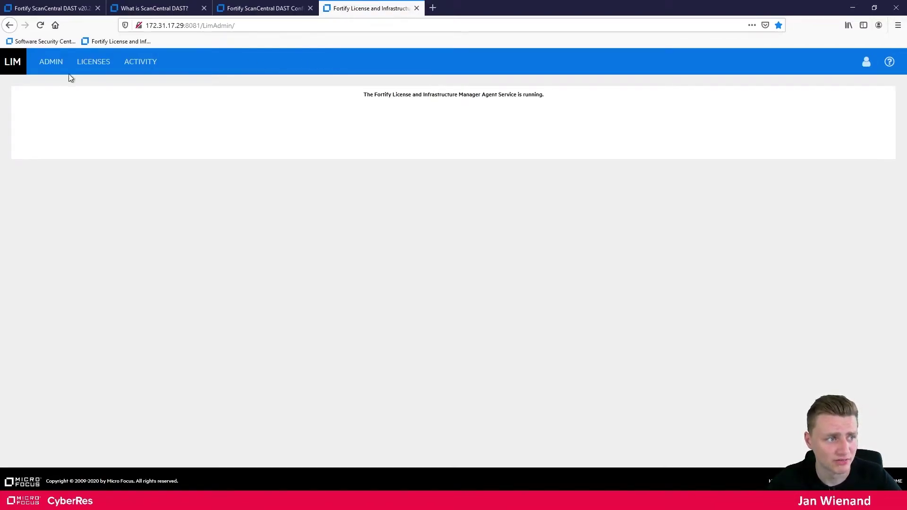
Add a product license using the WebInspect key from notes.txt as the Activation Token
click(97, 69)
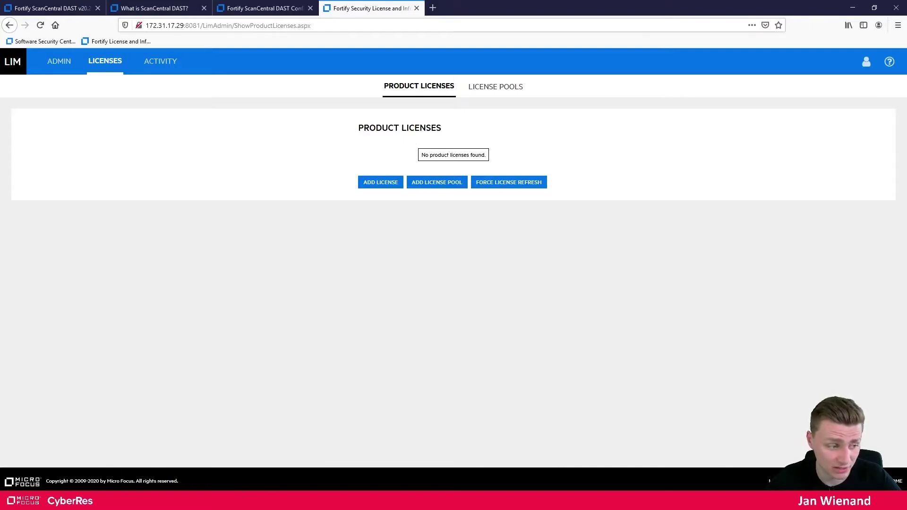
key(alt+Tab)
drag(624, 138, 398, 142)
key(ctrl+c)
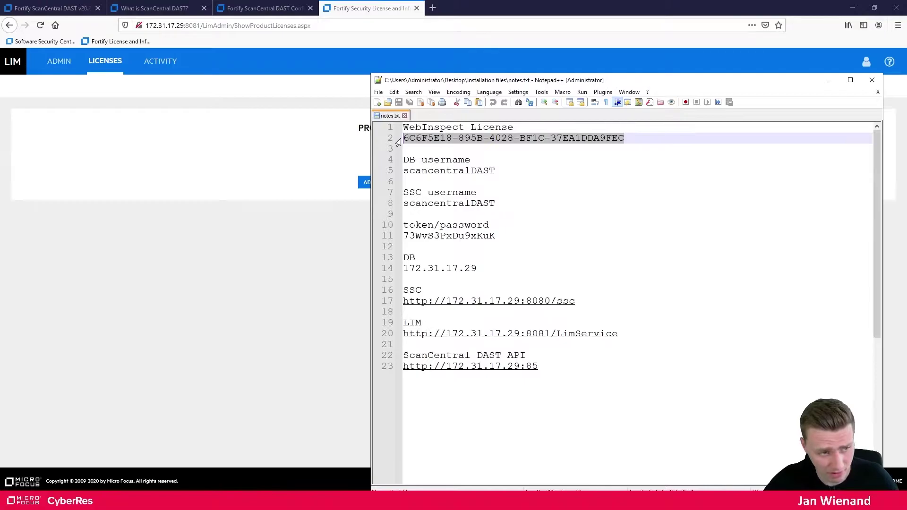
click(319, 142)
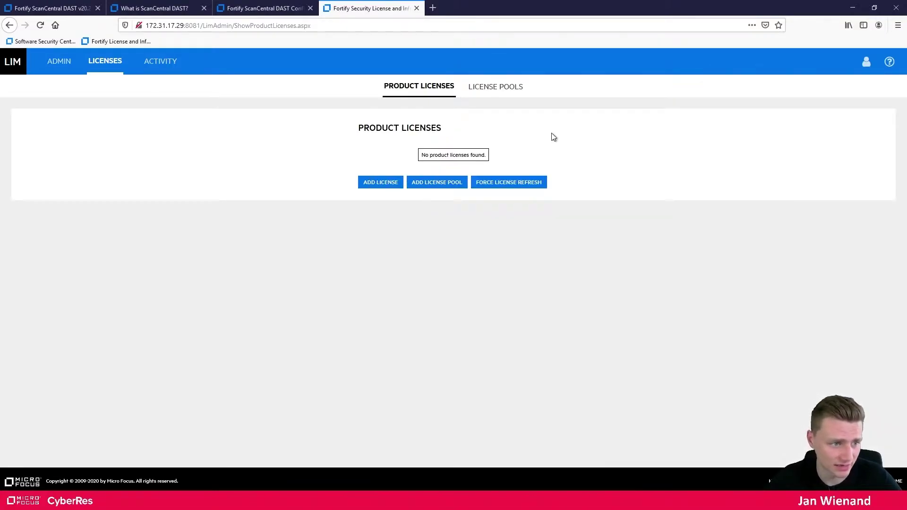
click(388, 188)
click(418, 156)
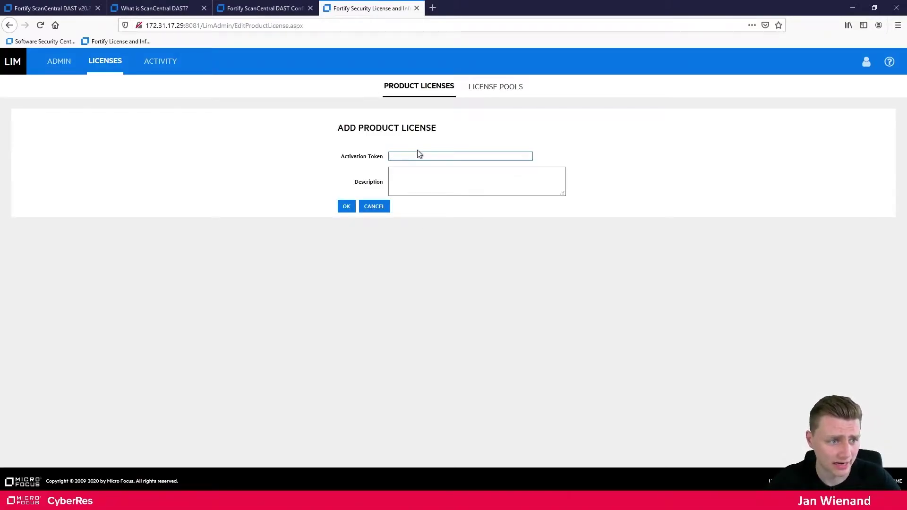
key(ctrl+v)
click(432, 177)
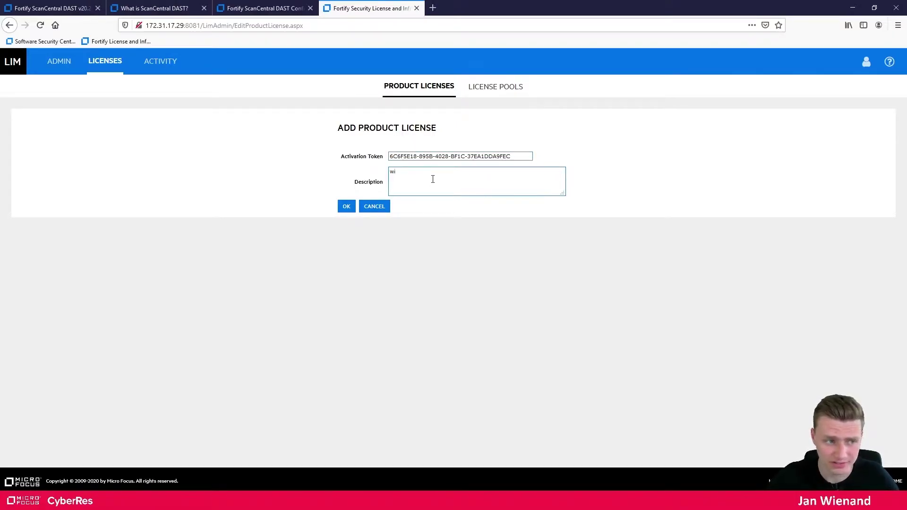
click(346, 206)
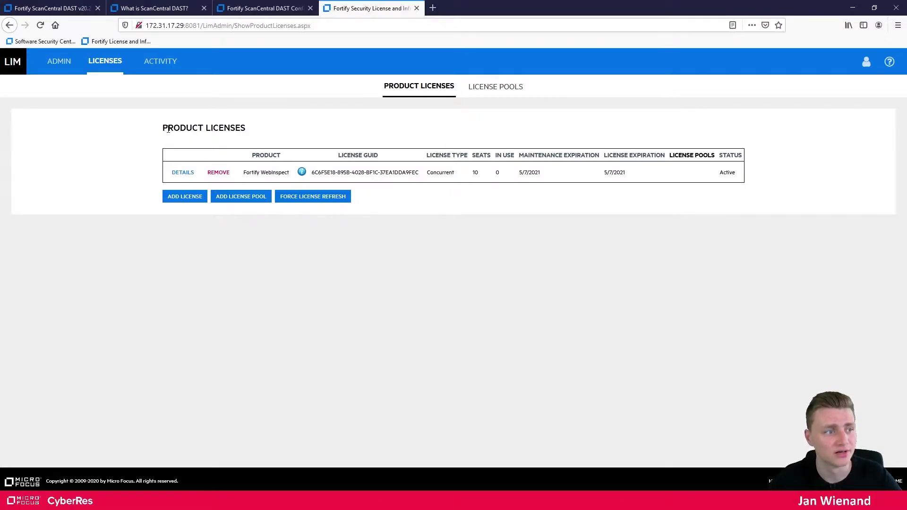
Create a license pool named pool with a description and a pool password
click(499, 88)
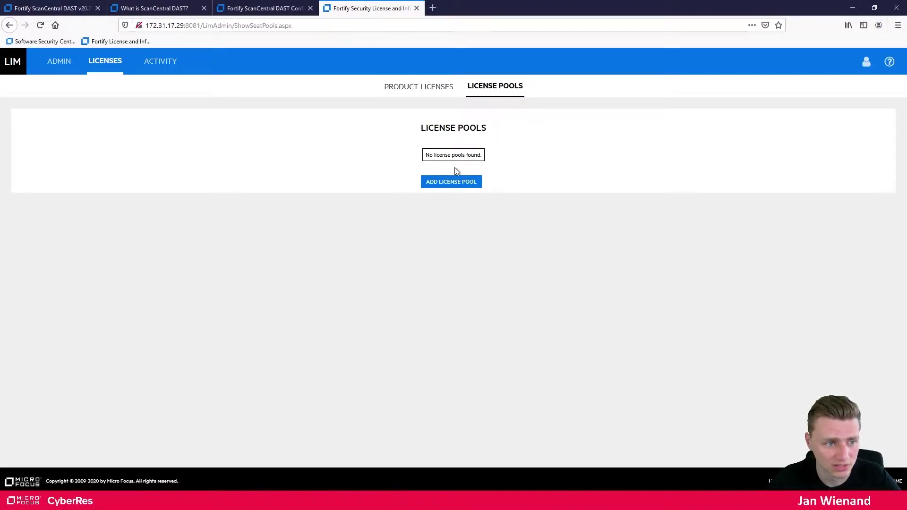
click(453, 183)
click(461, 149)
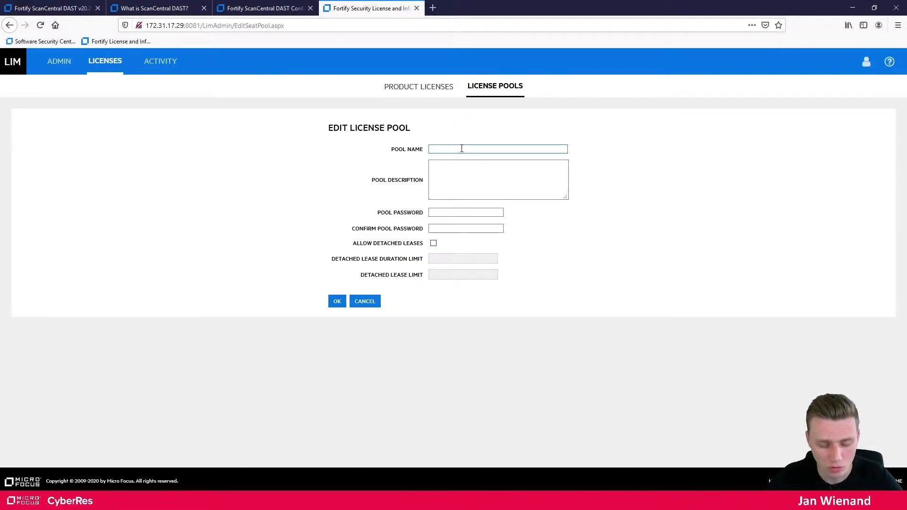
text(p)
key(Tab)
text(pool)
key(Tab)
text(poo)
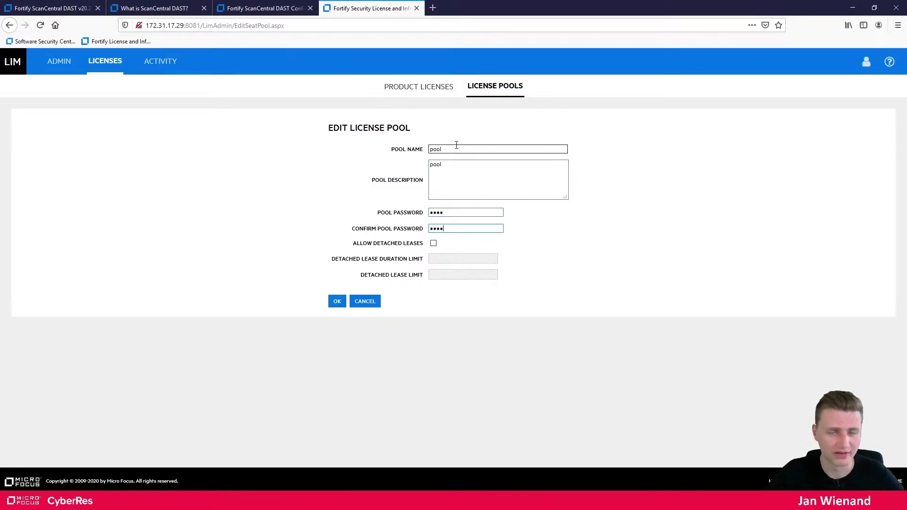
click(337, 302)
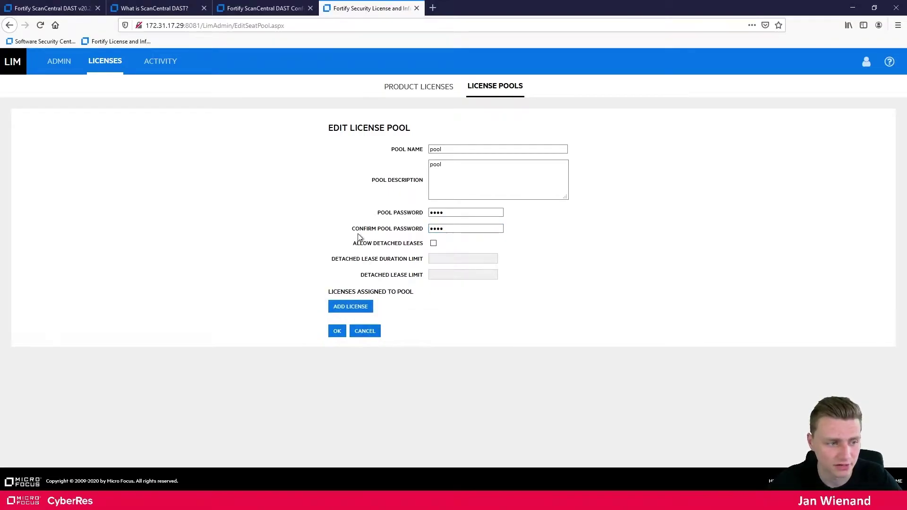
Assign 10 WebInspect seats to the pool and save it
click(345, 307)
click(387, 268)
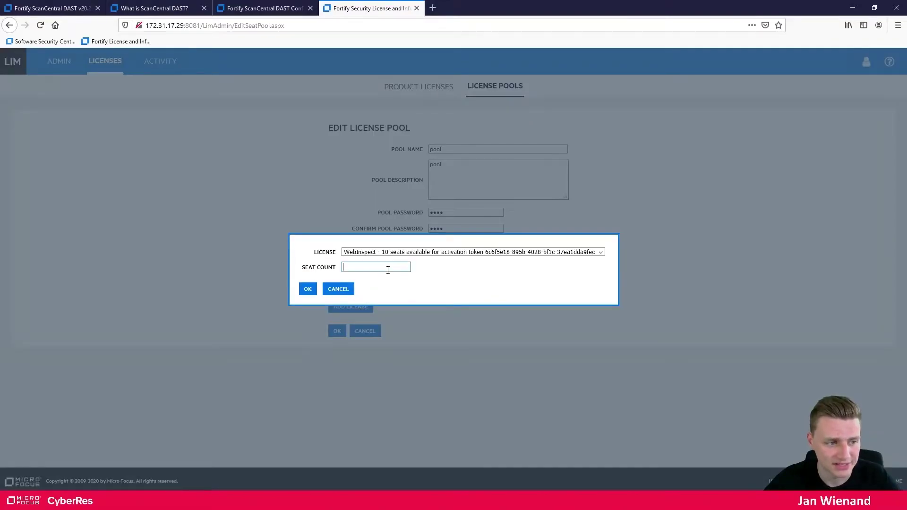
text(10)
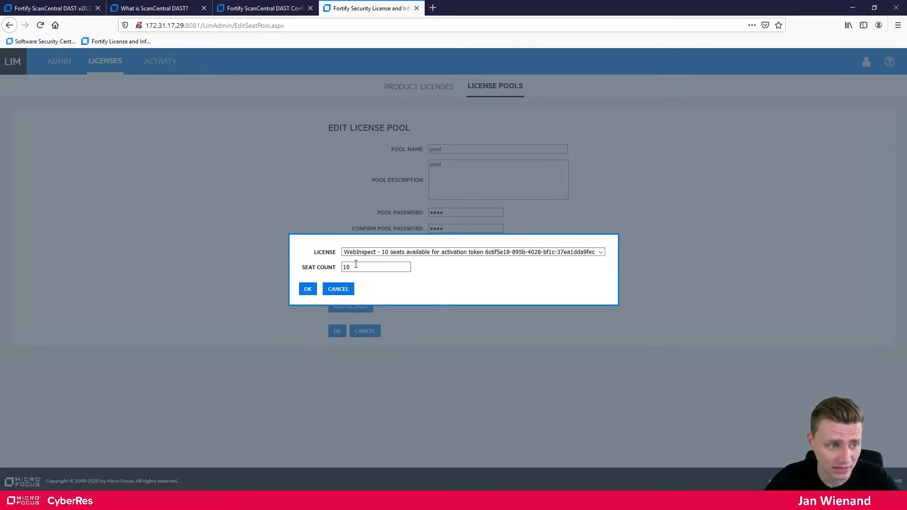
click(308, 289)
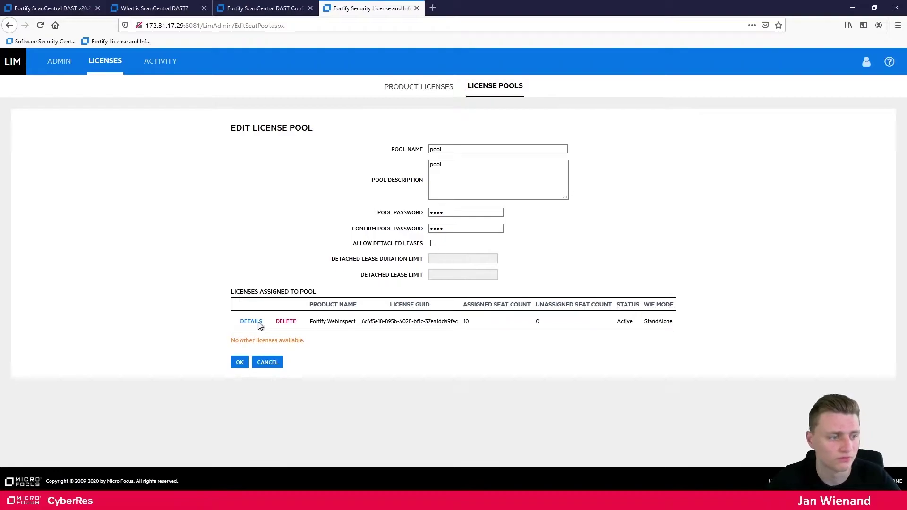
click(241, 362)
Force a license refresh from the Product Licenses page
click(435, 89)
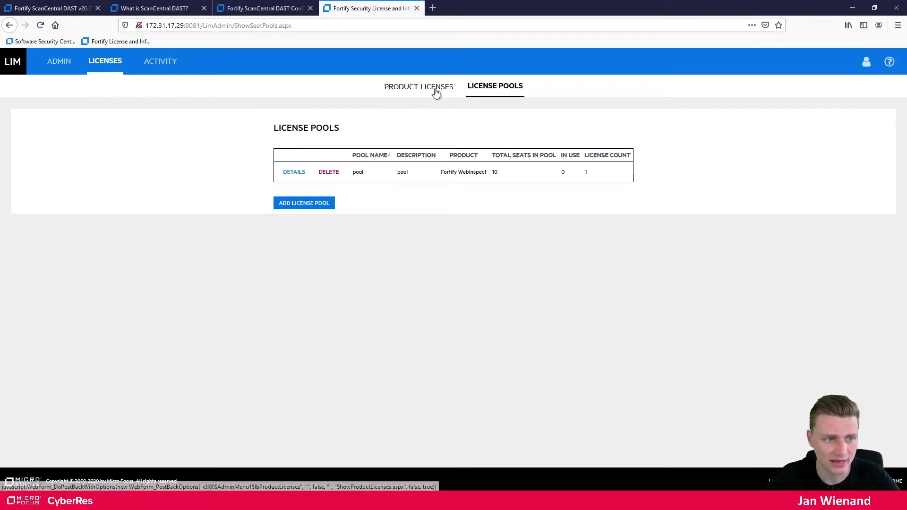
click(500, 91)
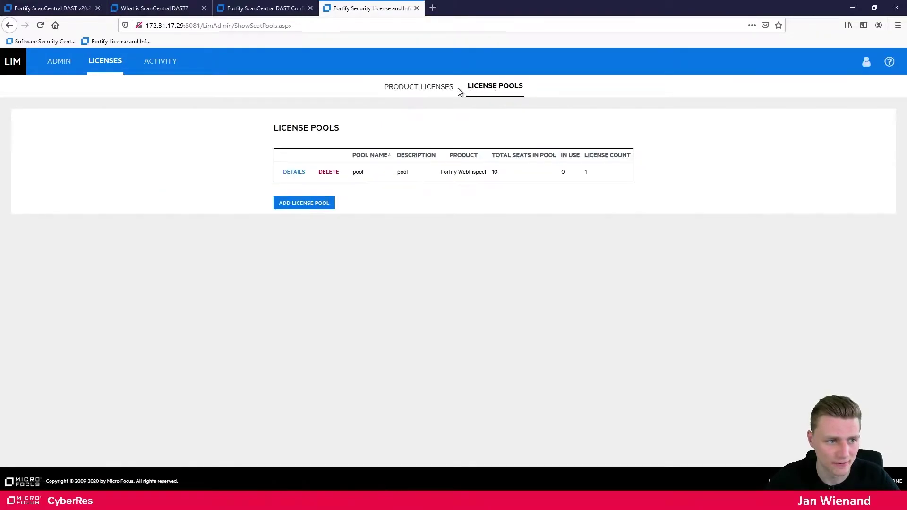
click(441, 90)
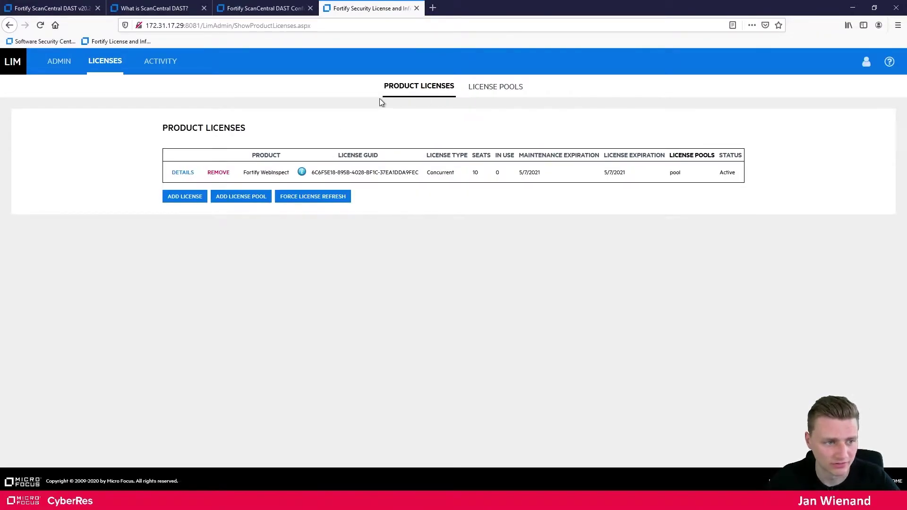
click(287, 200)
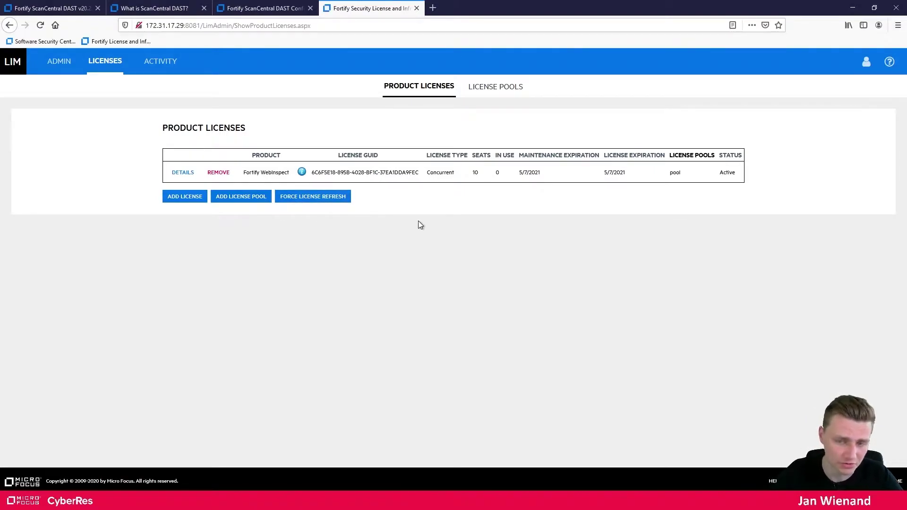
mouse_move(499, 5)
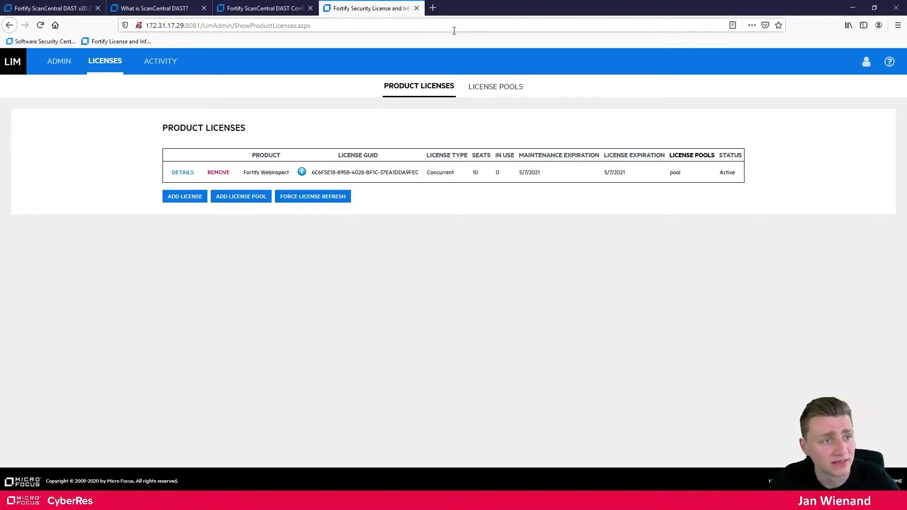
click(433, 8)
Sign in to Software Security Center as admin with the administrator password
click(55, 43)
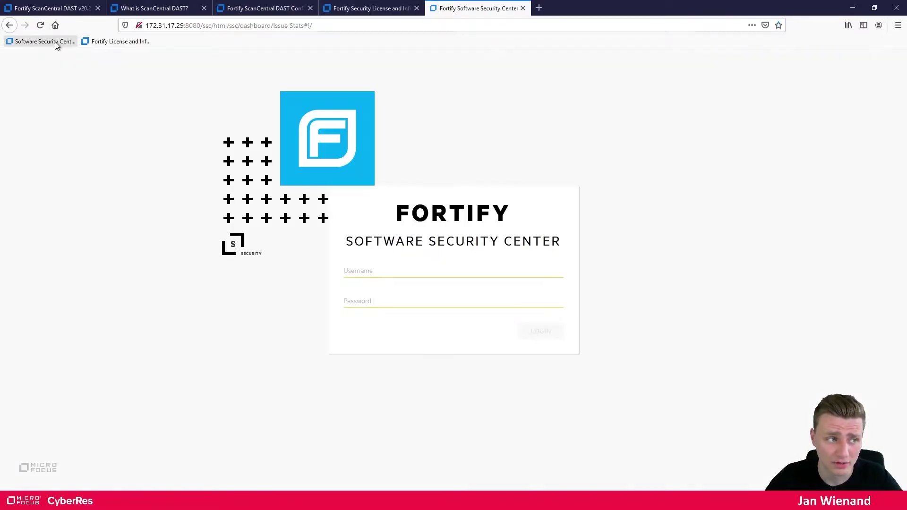
click(375, 270)
text(admin)
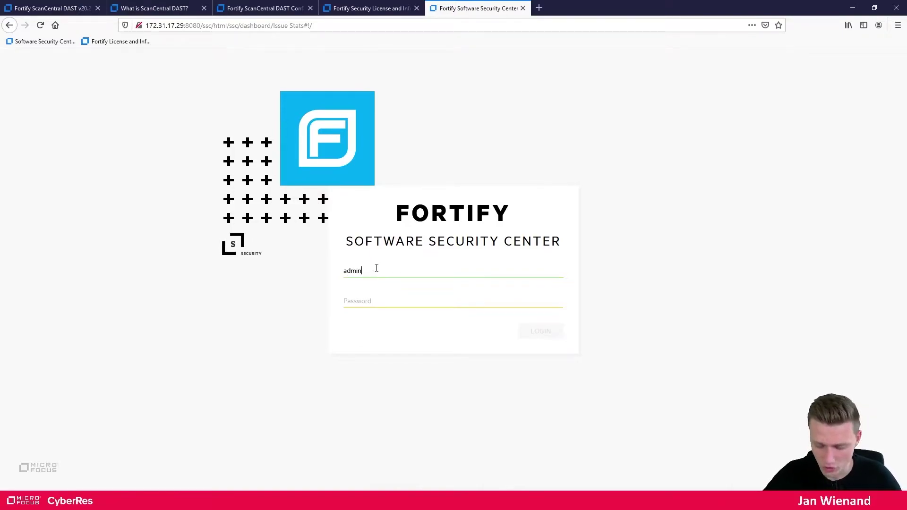
click(378, 306)
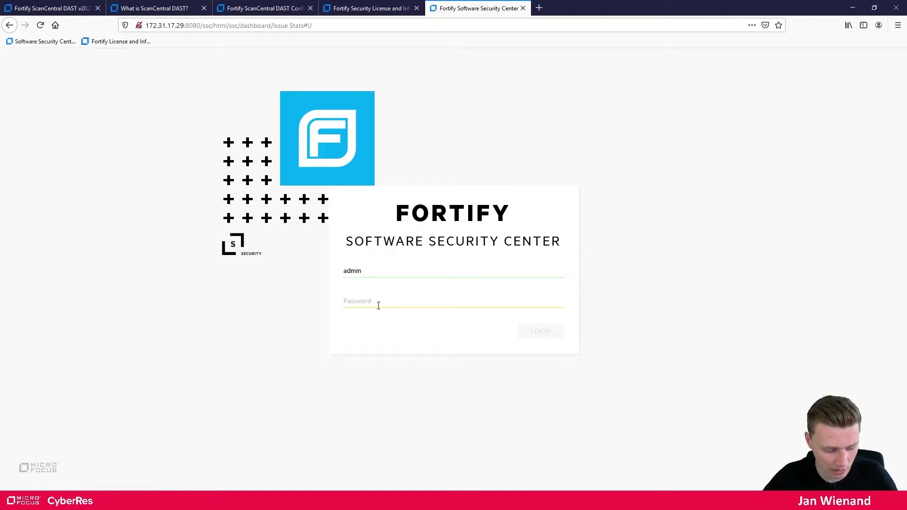
text(********)
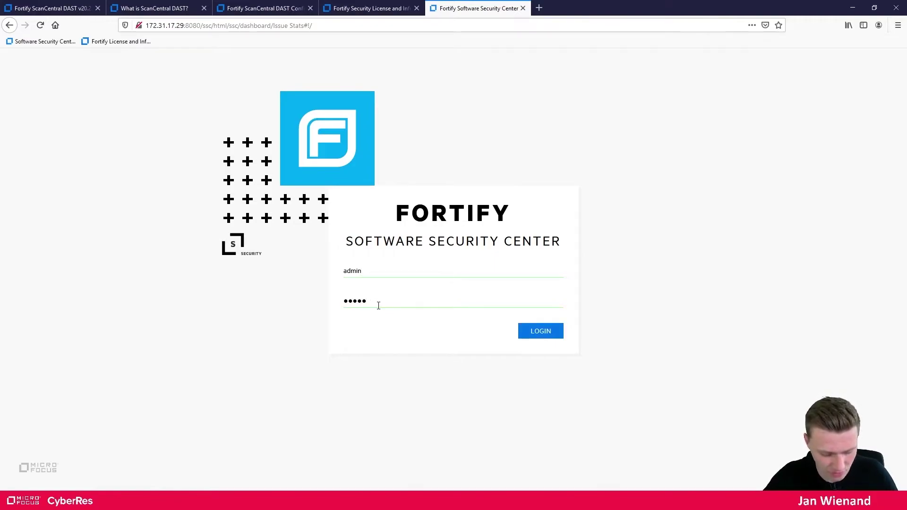
text(*******)
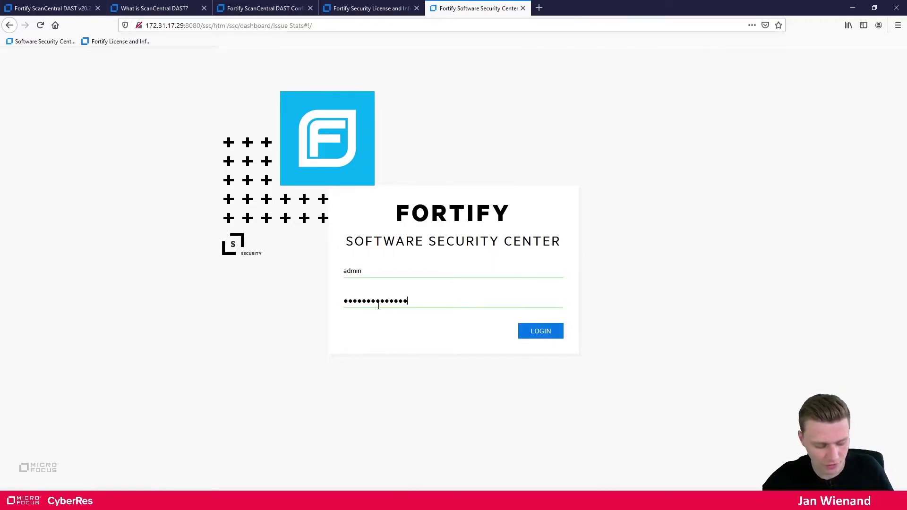
key(Return)
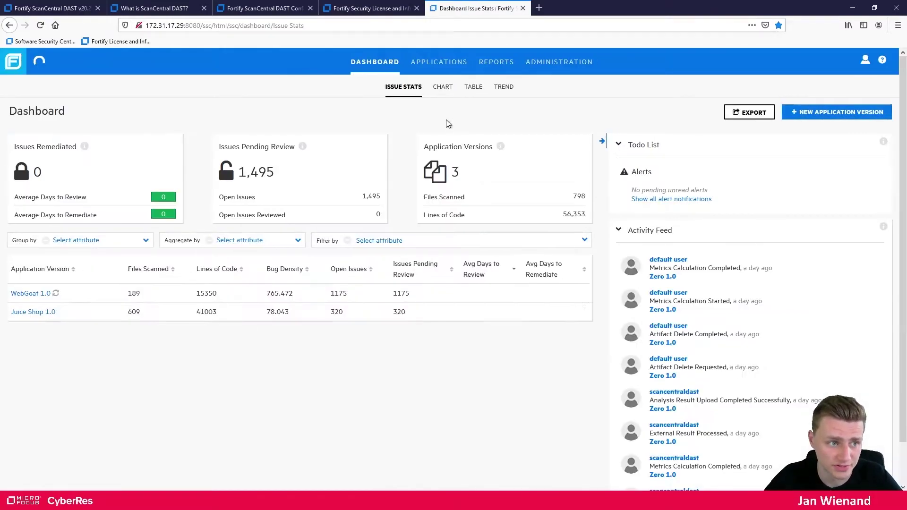
Go to Administration and show the Local users list
click(572, 66)
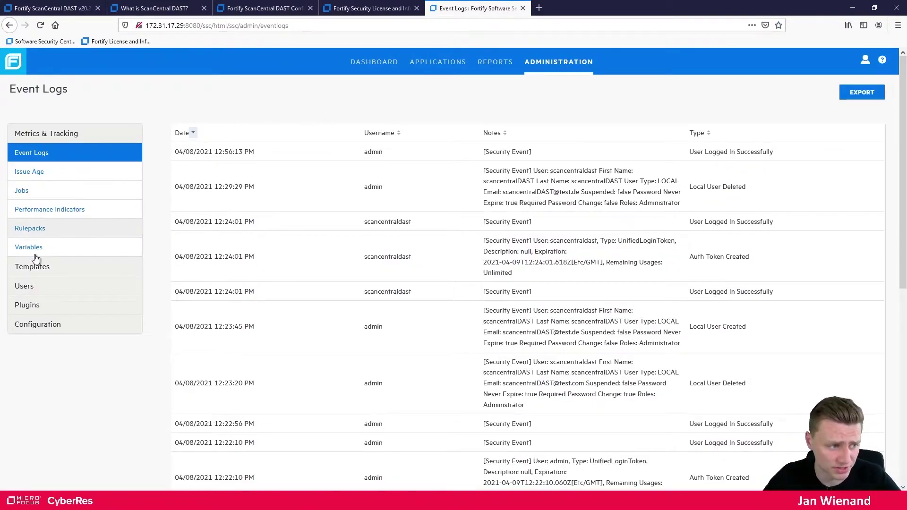
click(29, 287)
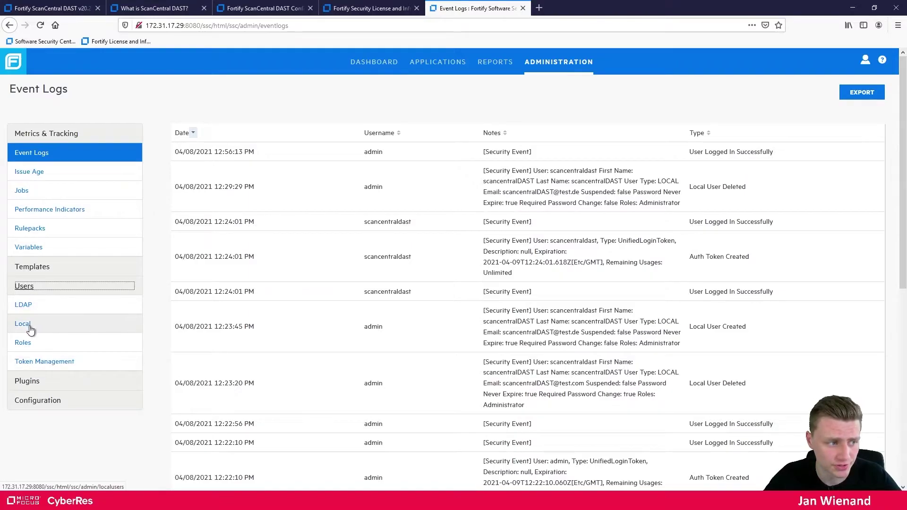
click(28, 325)
Add a local user whose username, first and last name come from notes.txt, with a test.com e-mail
click(872, 88)
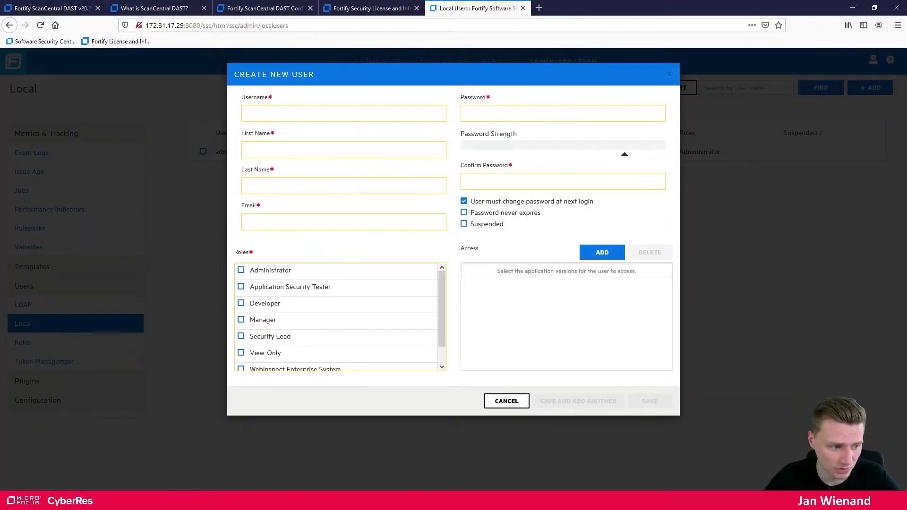
key(alt+Tab)
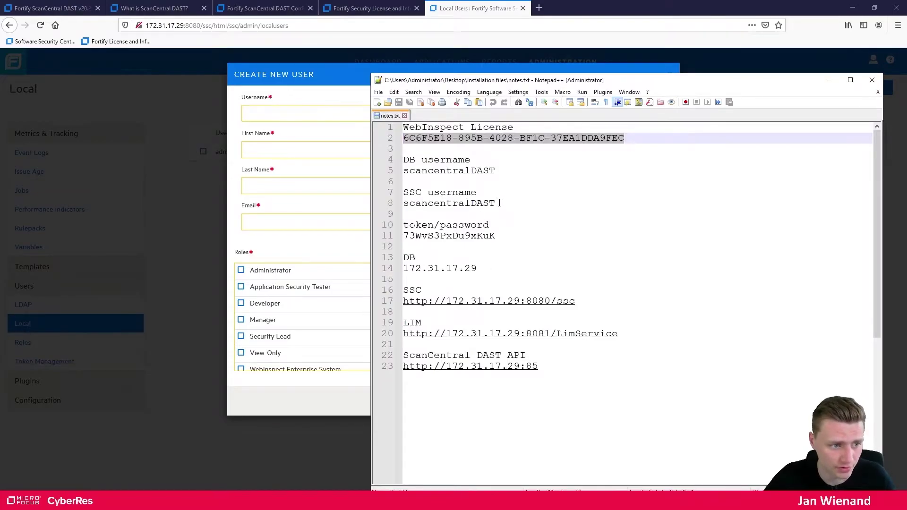
drag(500, 203, 405, 204)
key(ctrl+c)
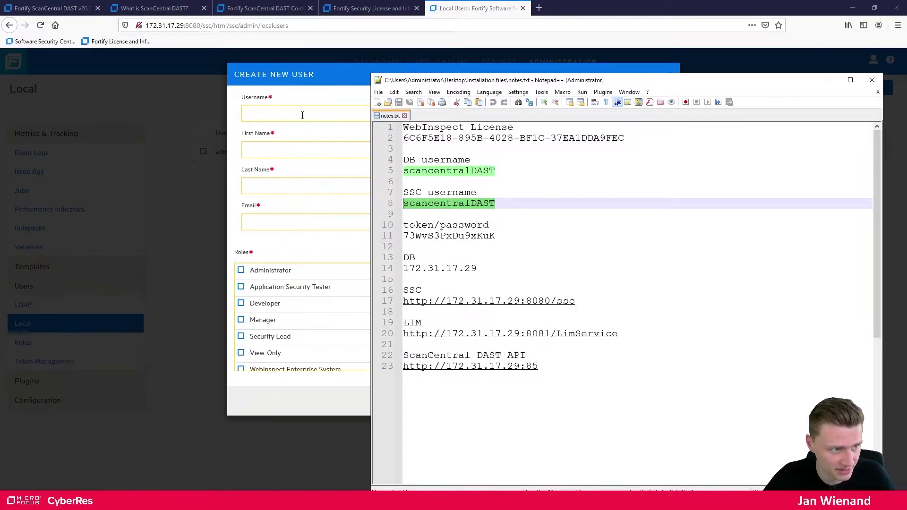
click(303, 115)
key(ctrl+v)
click(296, 150)
key(ctrl+v)
click(288, 185)
key(ctrl+v)
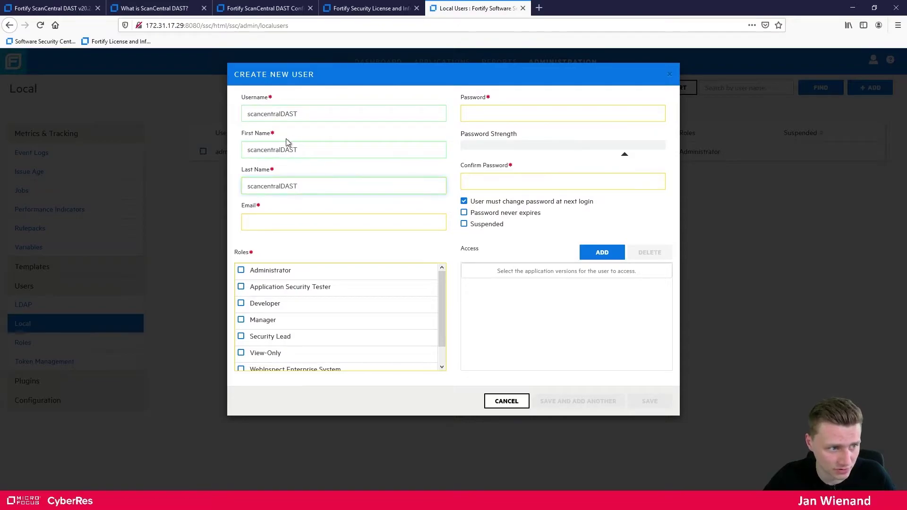
click(296, 221)
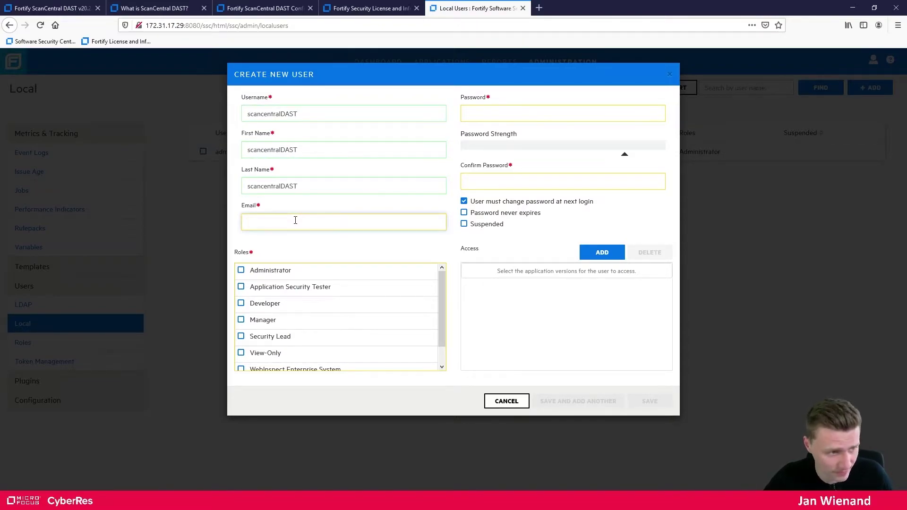
key(ctrl+v)
text(@tes)
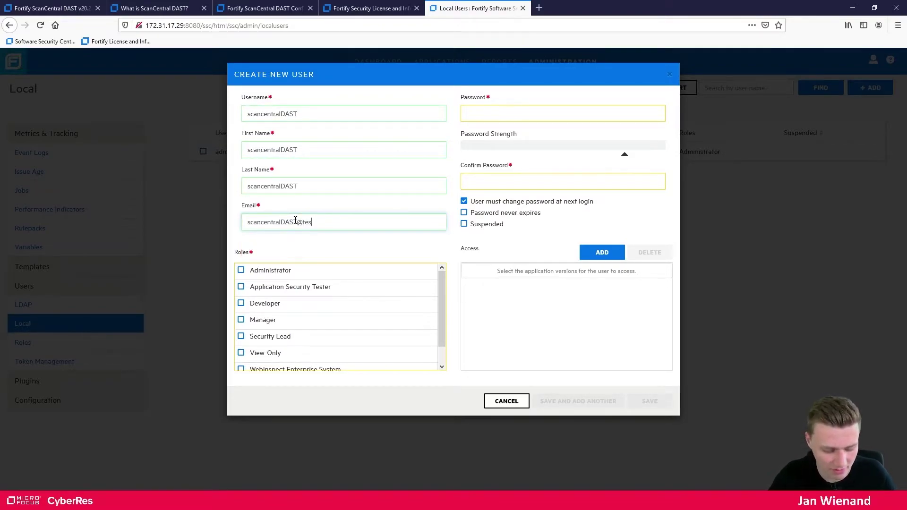
text(t.com)
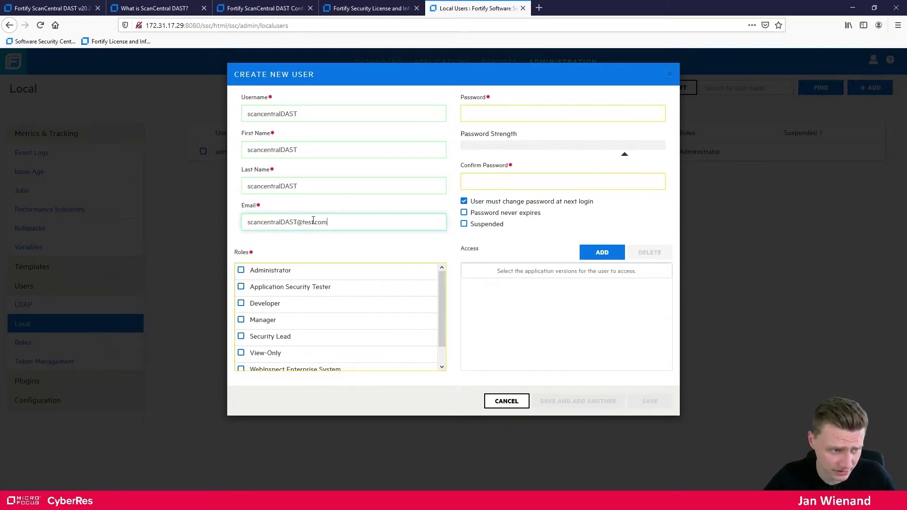
Set the stored password, never expiring, give the Administrator role and save the user
click(488, 107)
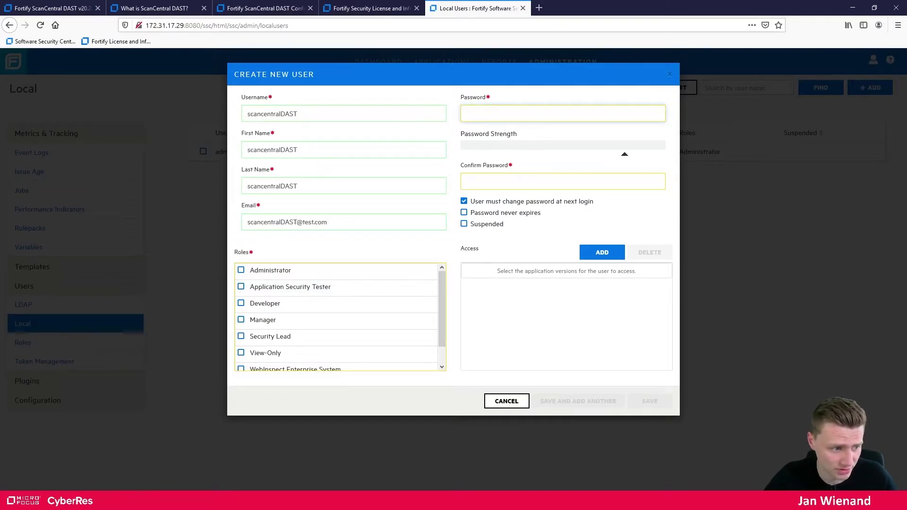
click(156, 502)
drag(496, 236, 401, 237)
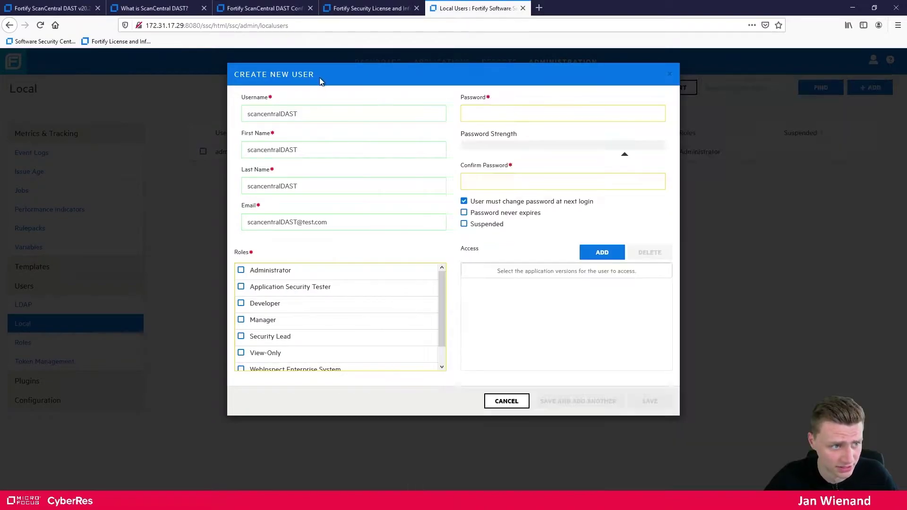
click(320, 78)
click(503, 113)
key(ctrl+v)
click(504, 182)
key(ctrl+v)
click(464, 202)
click(464, 213)
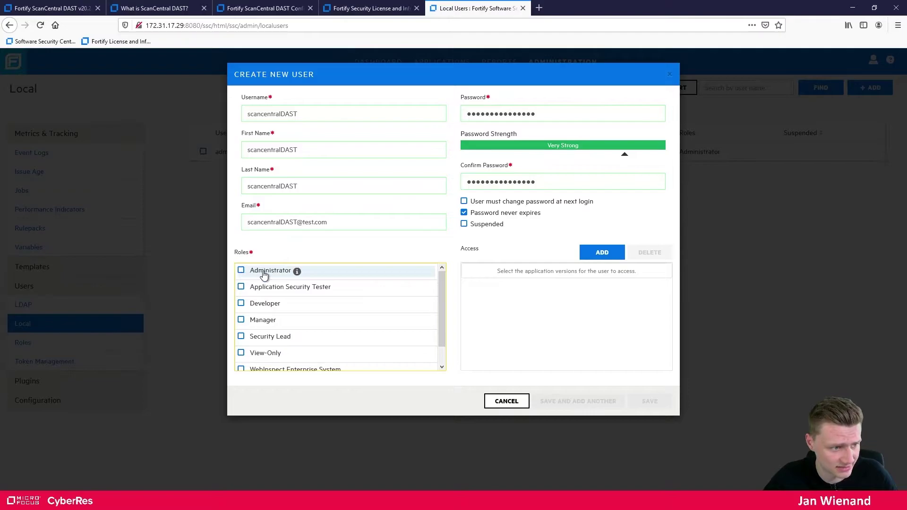
click(241, 271)
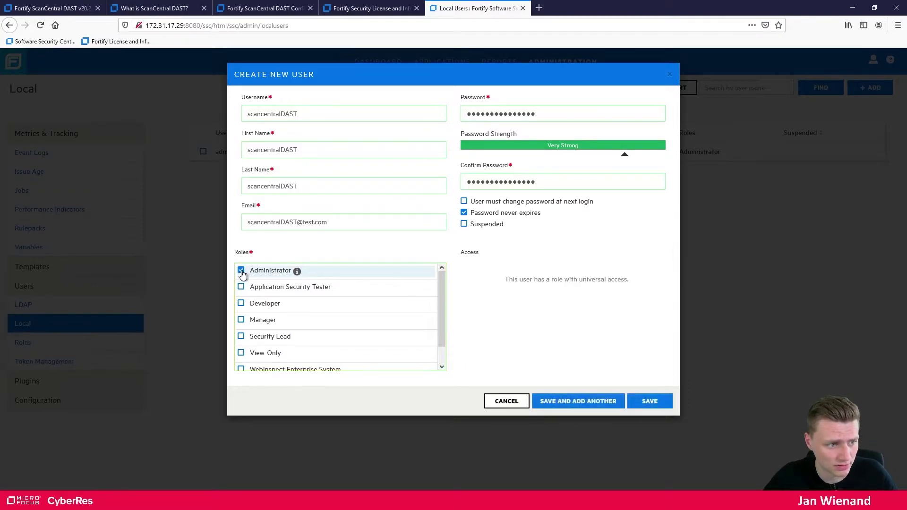
click(651, 403)
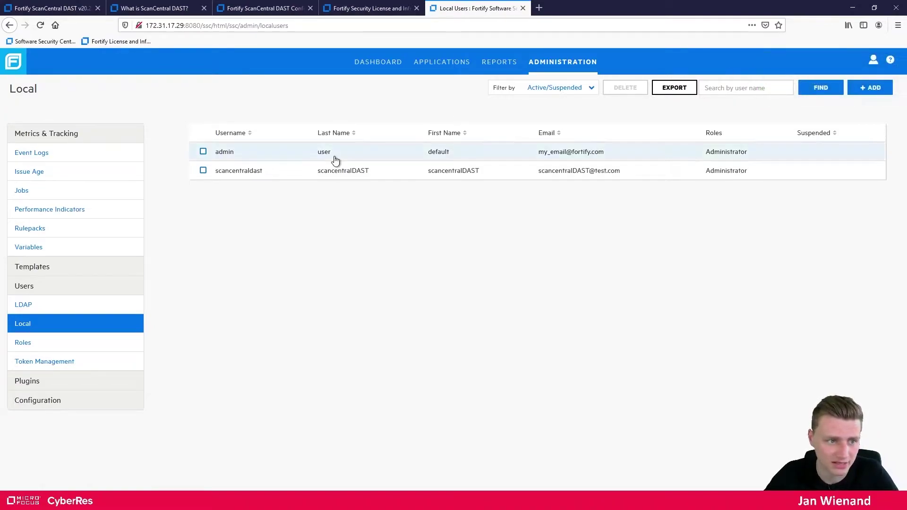
Log out of Software Security Center and return to the login form
click(873, 60)
click(826, 134)
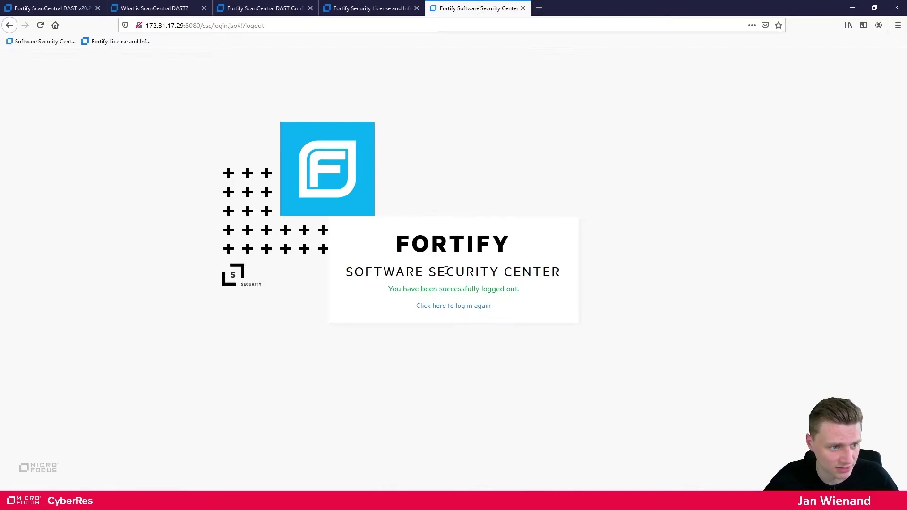
click(455, 305)
Log back in with the new scancentralDAST user's credentials from notes.txt
click(367, 302)
key(ctrl+v)
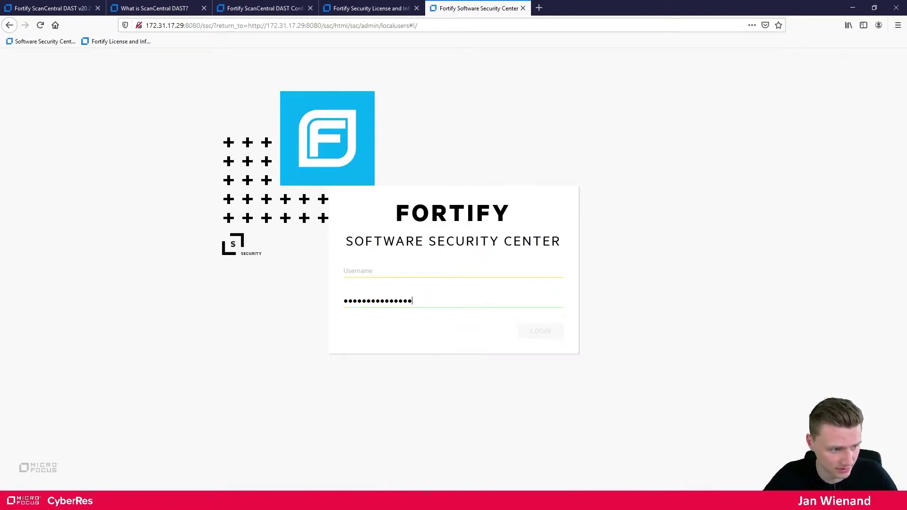
key(alt+Tab)
drag(496, 203, 402, 204)
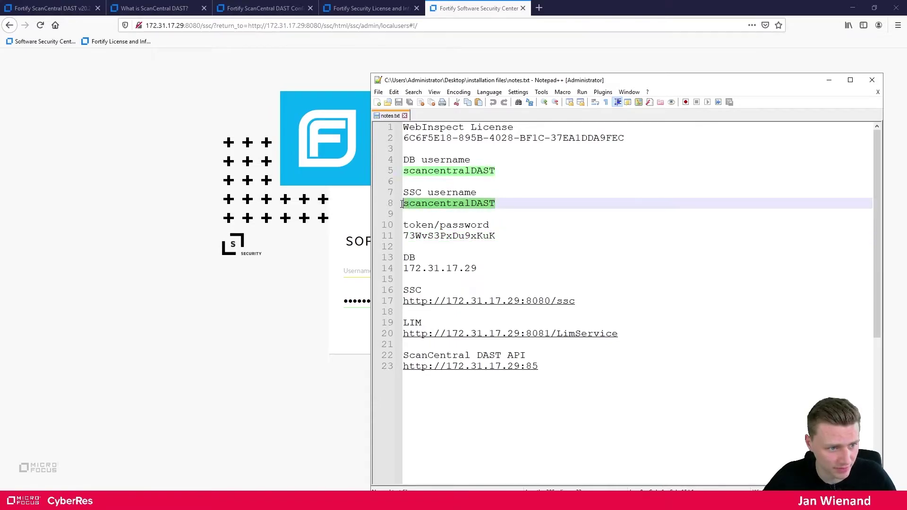
key(ctrl+c)
key(alt+Tab)
click(380, 275)
key(ctrl+v)
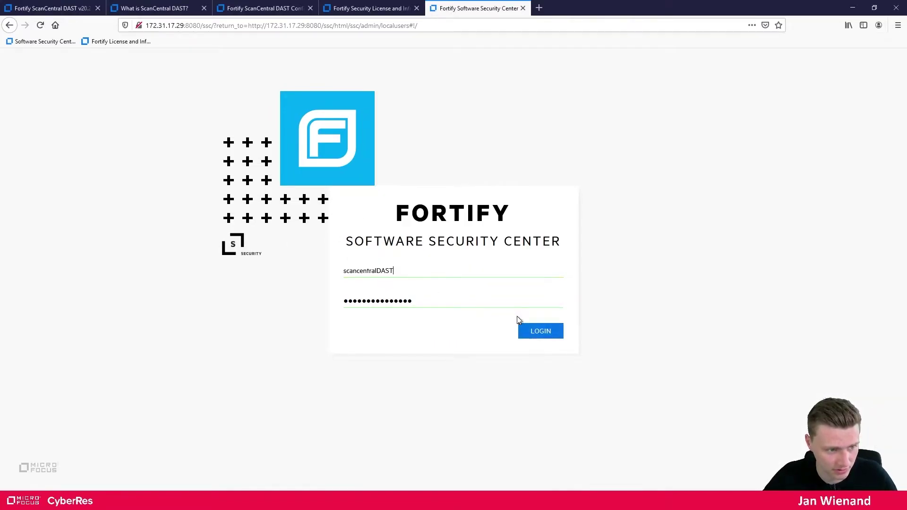
click(535, 331)
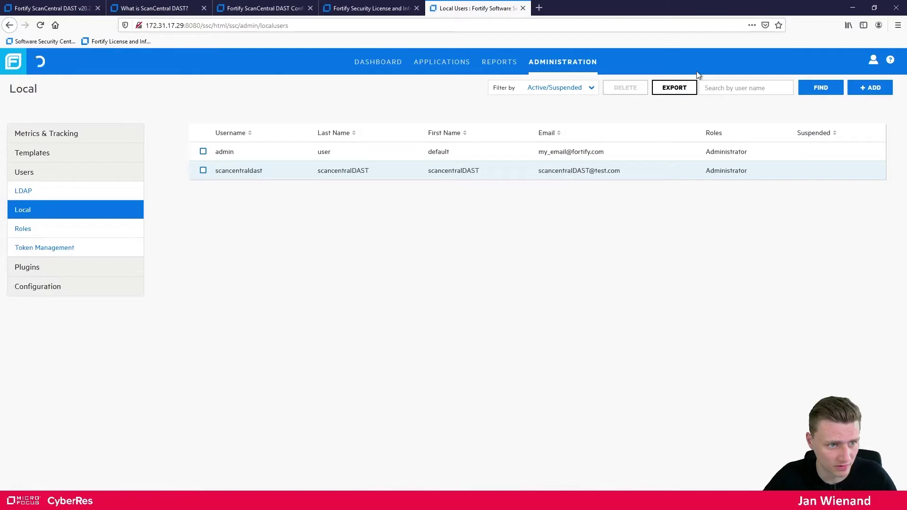
click(896, 8)
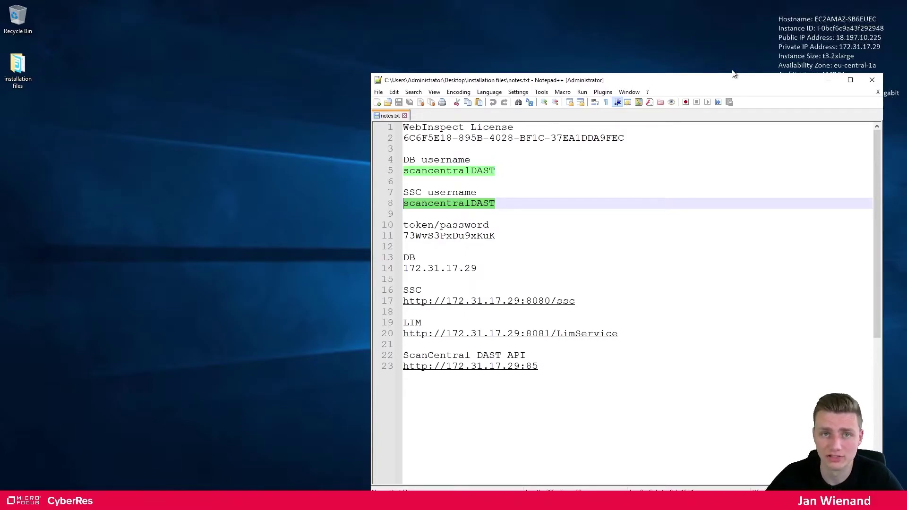
Open the installation files folder and run the ScanCentral DAST Config Tool Setup executable
click(15, 71)
double_click(12, 71)
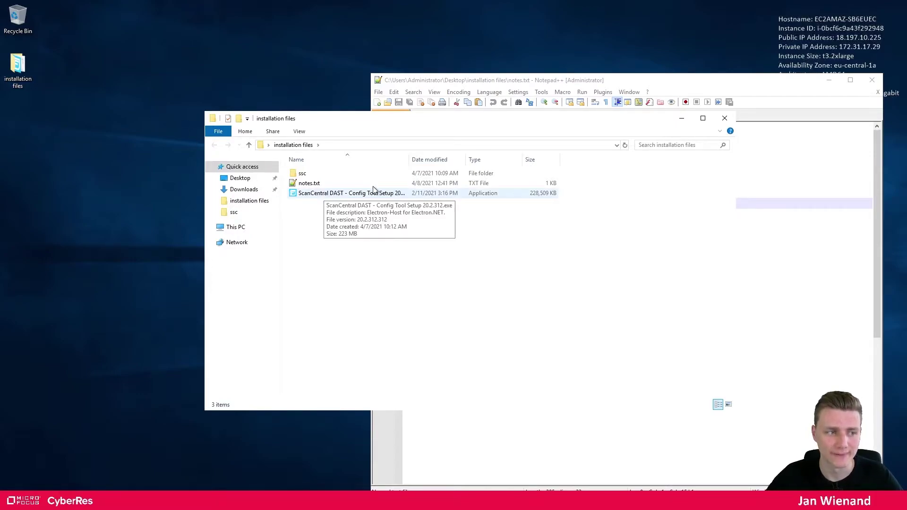
drag(409, 160, 480, 162)
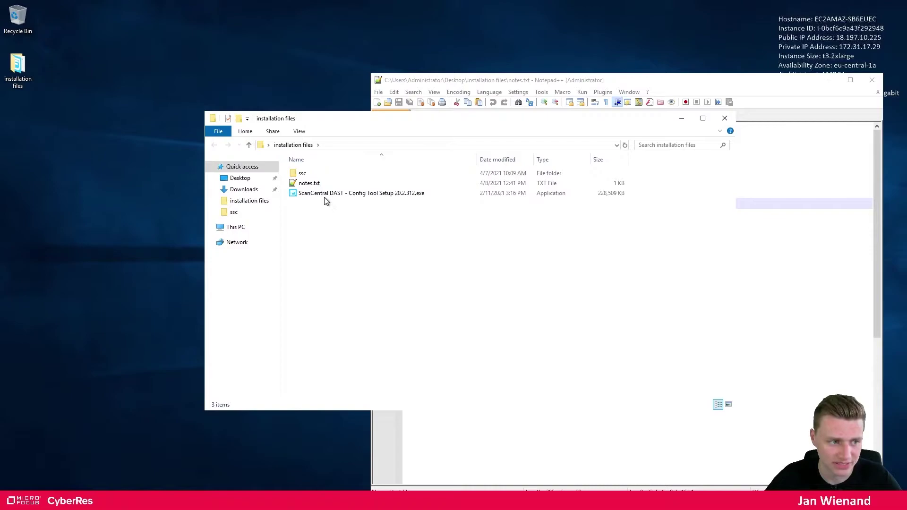
click(383, 198)
double_click(383, 198)
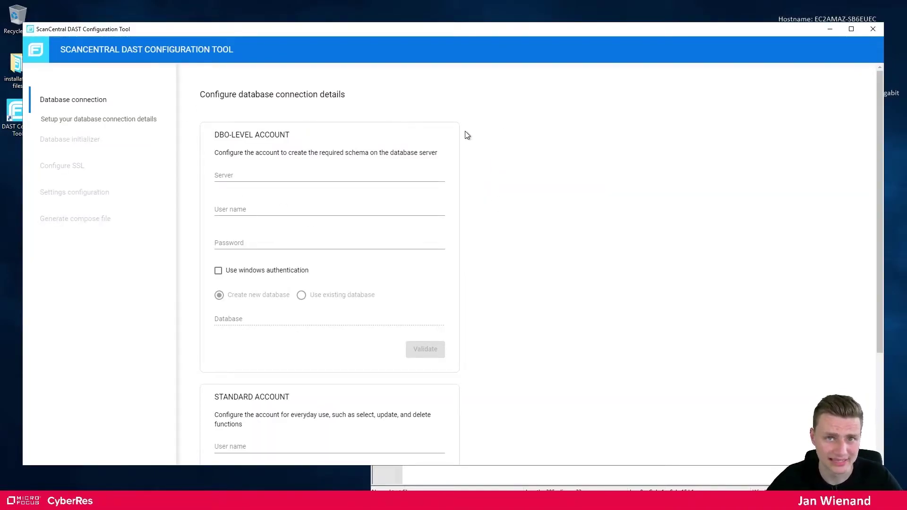
Enter 172.31.17.29 as the database server, without the 1015 port suffix
drag(372, 35, 381, 12)
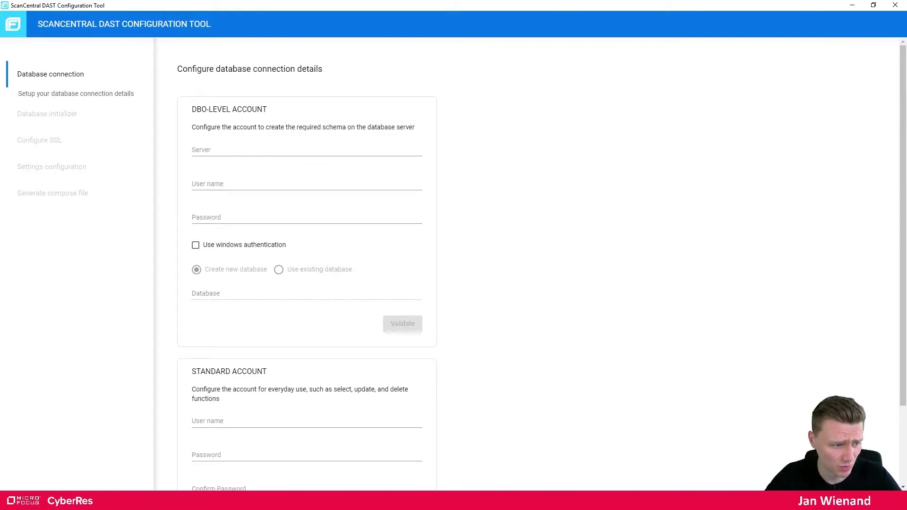
key(alt+Tab)
click(484, 268)
key(shift+Home)
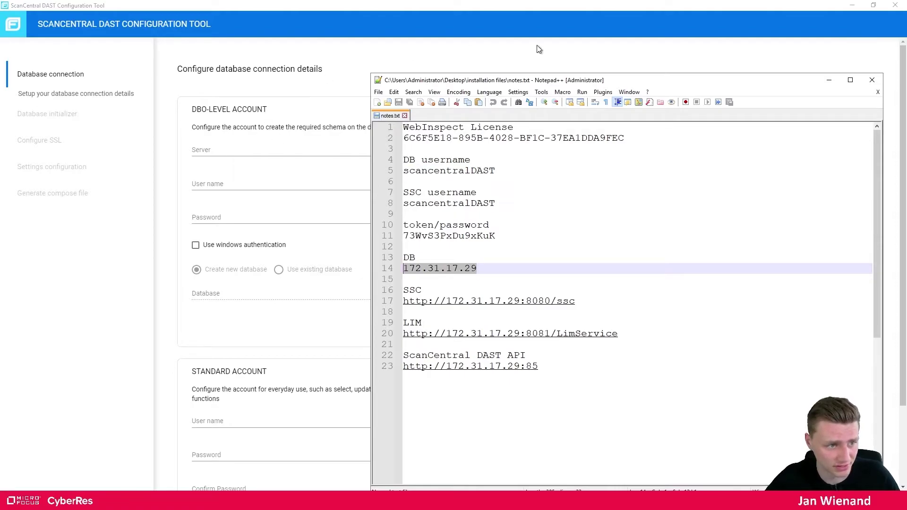
click(238, 149)
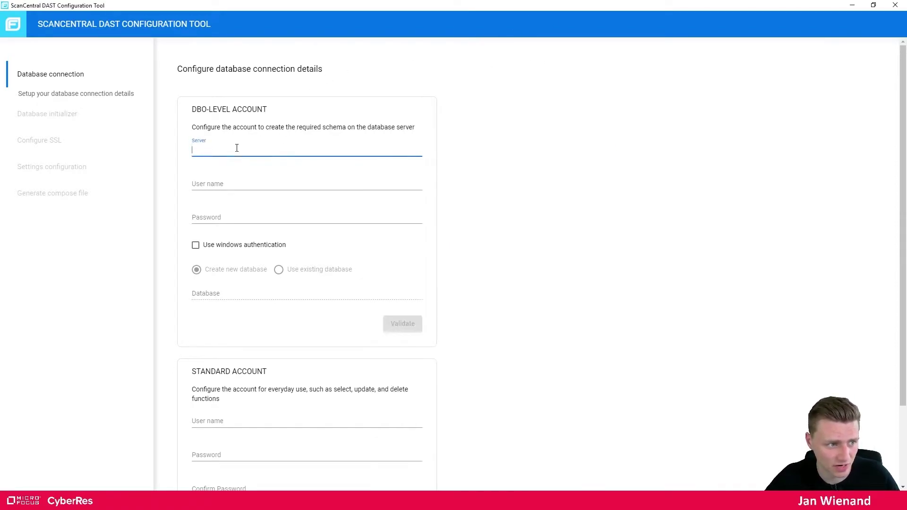
key(ctrl+v)
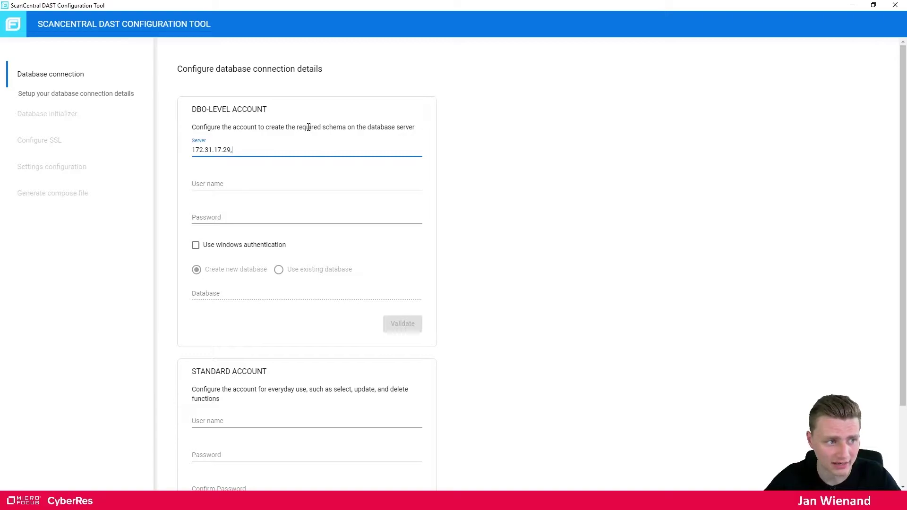
text(1015)
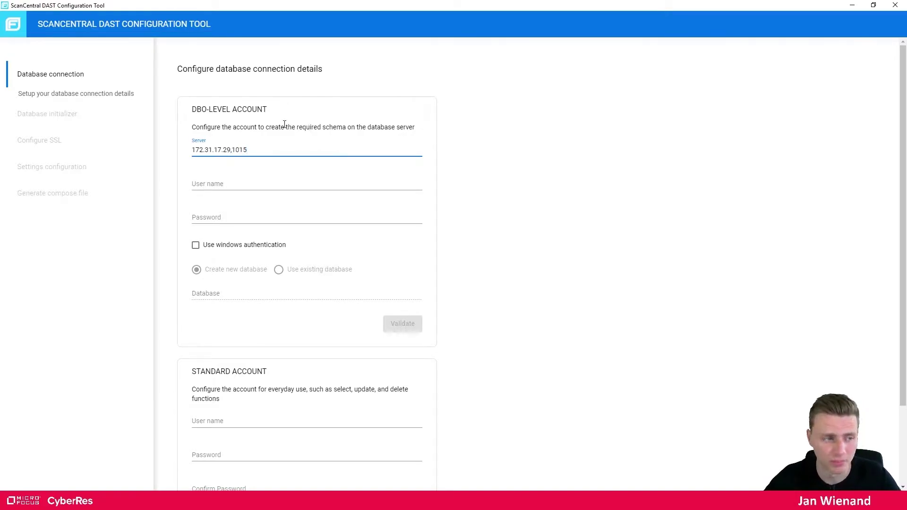
drag(250, 152, 230, 151)
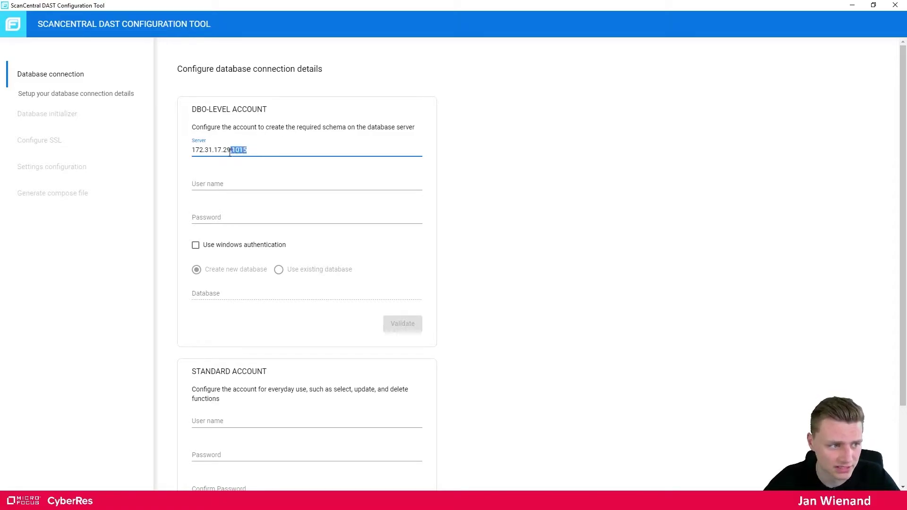
key(BackSpace)
Fill the DBO user name scancentralDAST and its password from notes.txt
click(221, 183)
key(alt+Tab)
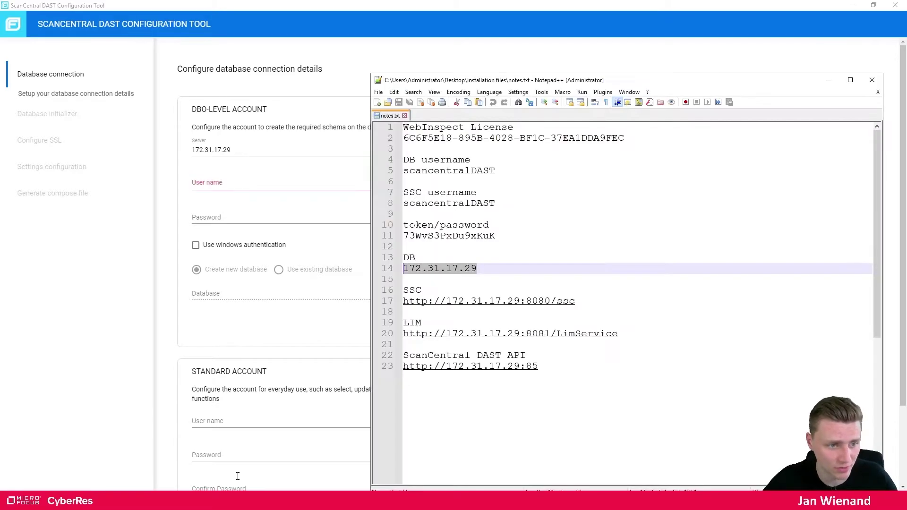
drag(495, 170, 403, 172)
key(ctrl+c)
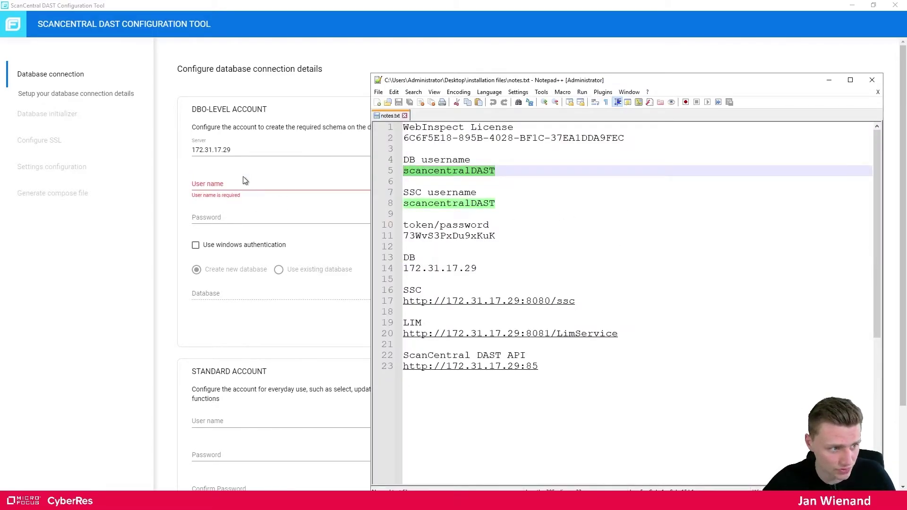
click(243, 182)
key(ctrl+v)
key(Tab)
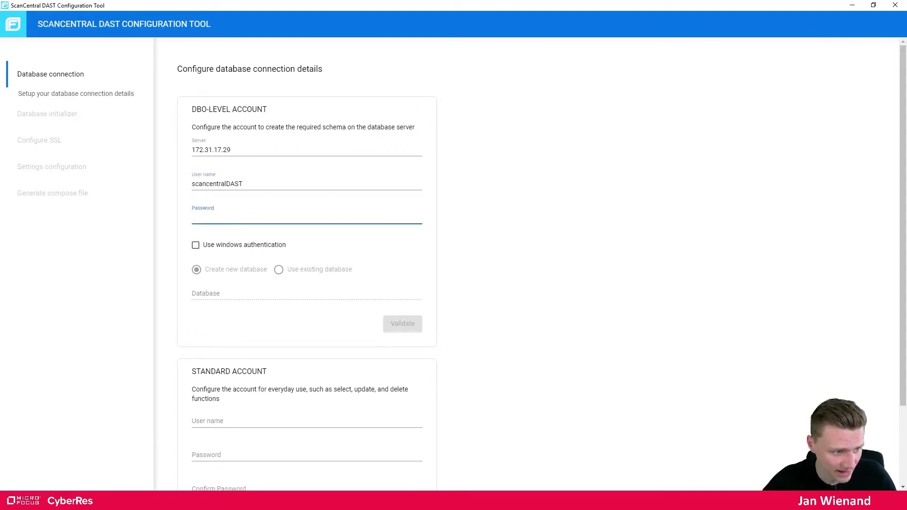
key(alt+Tab)
drag(496, 236, 403, 236)
key(ctrl+c)
click(276, 216)
key(ctrl+v)
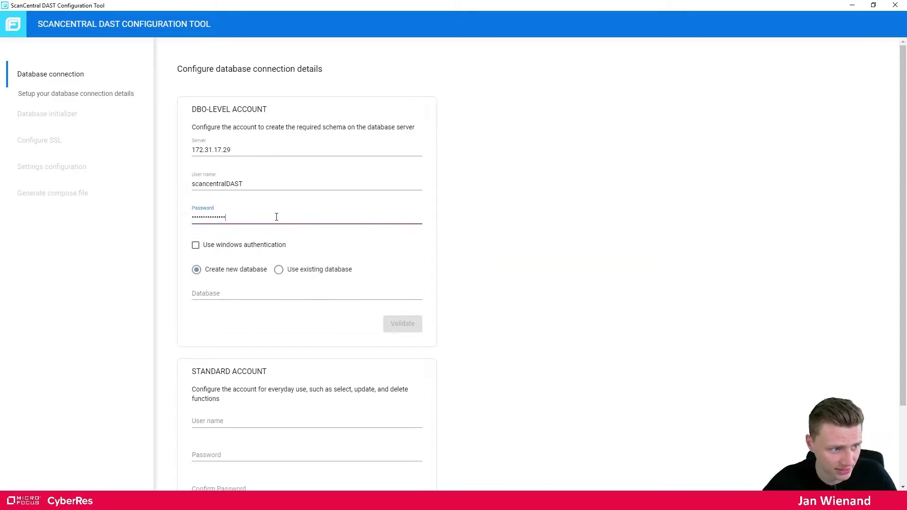
Choose Create new database named scancentralDAST and validate the DBO account
click(279, 270)
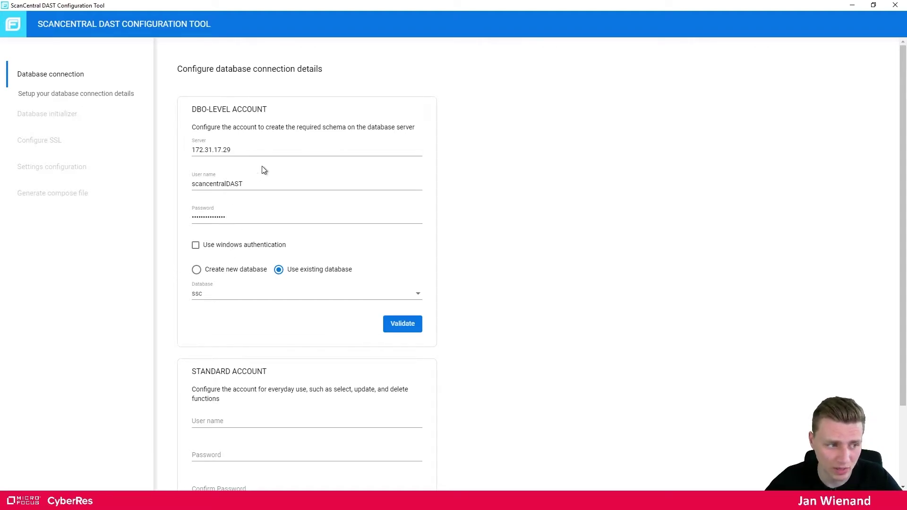
click(220, 274)
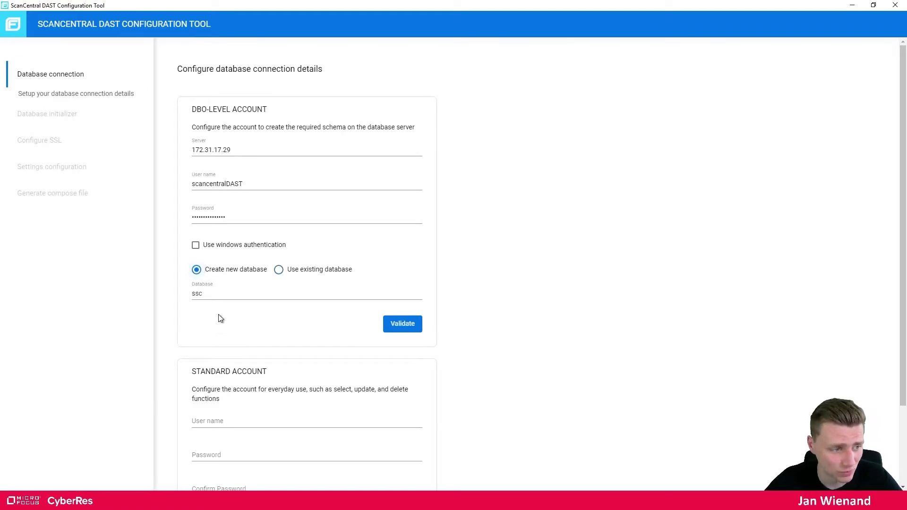
double_click(211, 293)
key(alt+Tab)
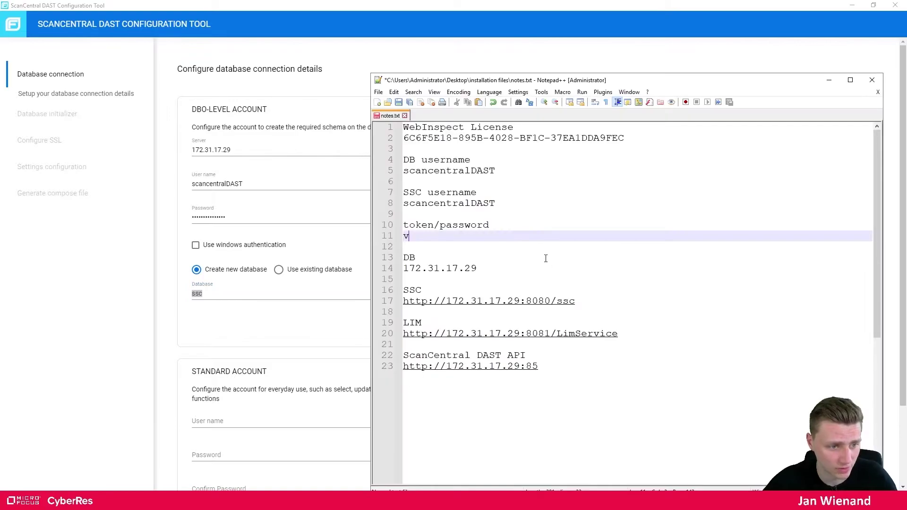
key(ctrl+z)
drag(496, 203, 404, 203)
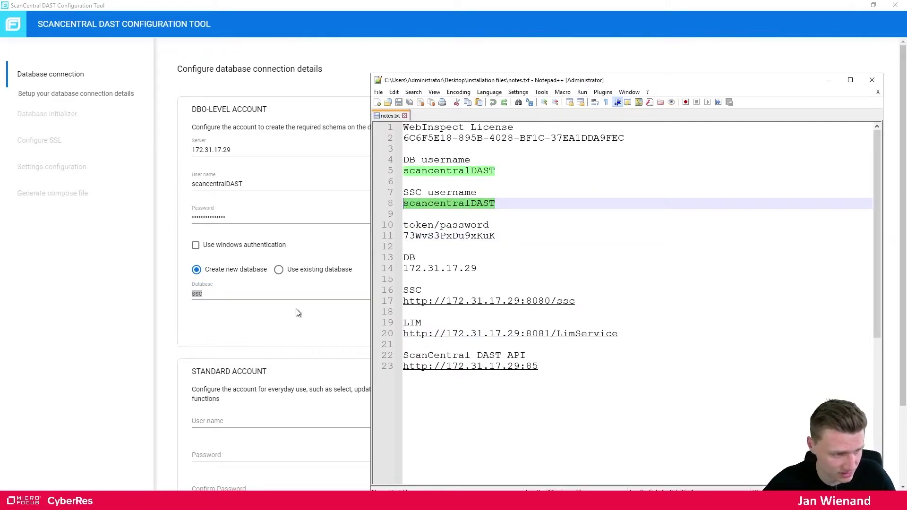
key(alt+Tab)
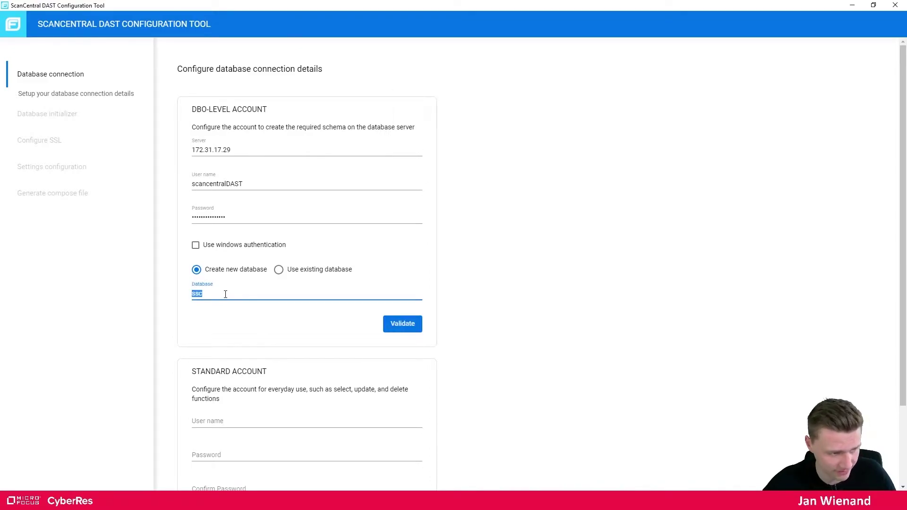
key(ctrl+v)
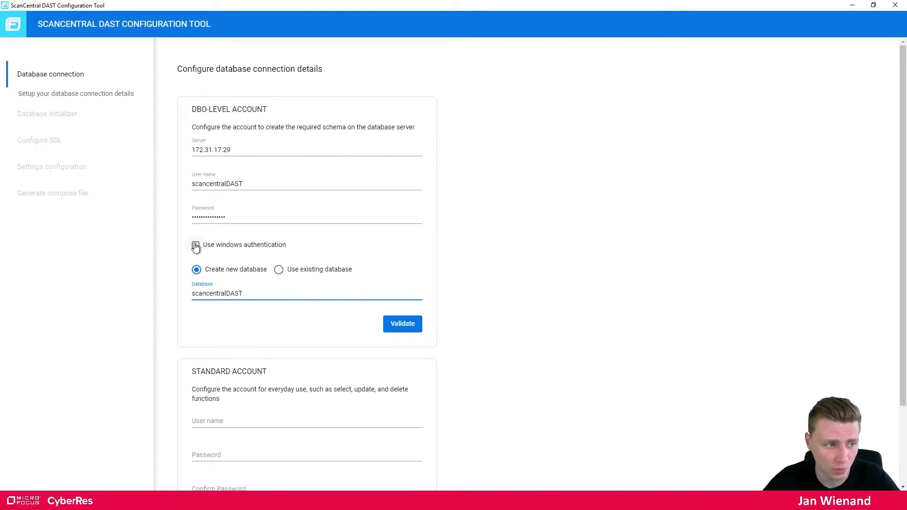
click(398, 331)
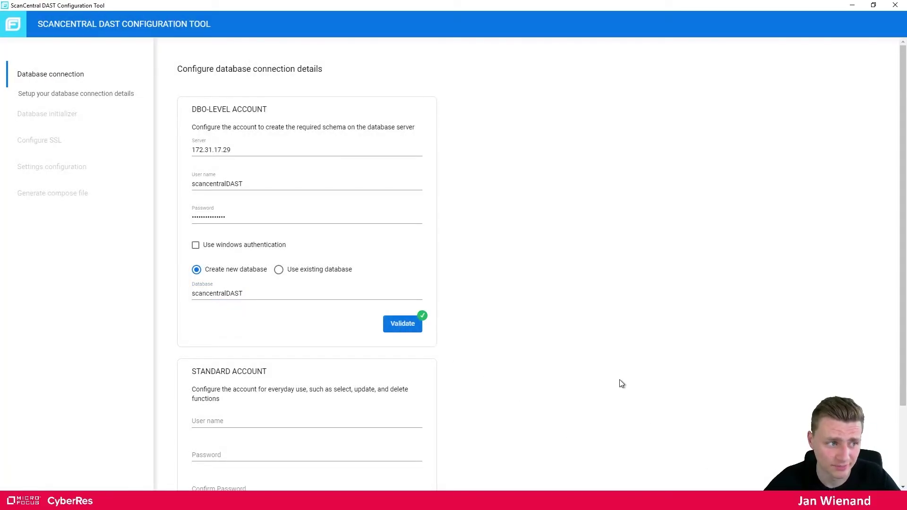
scroll(621, 383, down, 3)
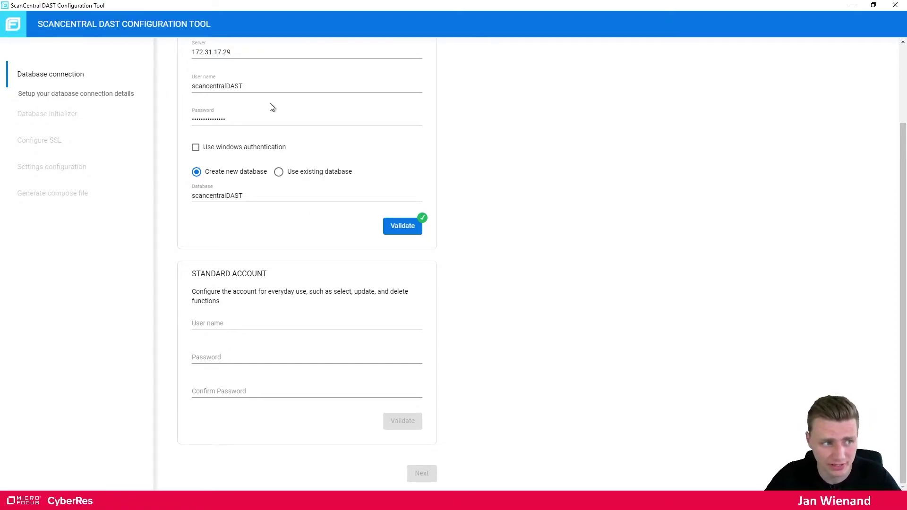
Copy scancentralDAST into the standard account user name field
drag(257, 87, 192, 91)
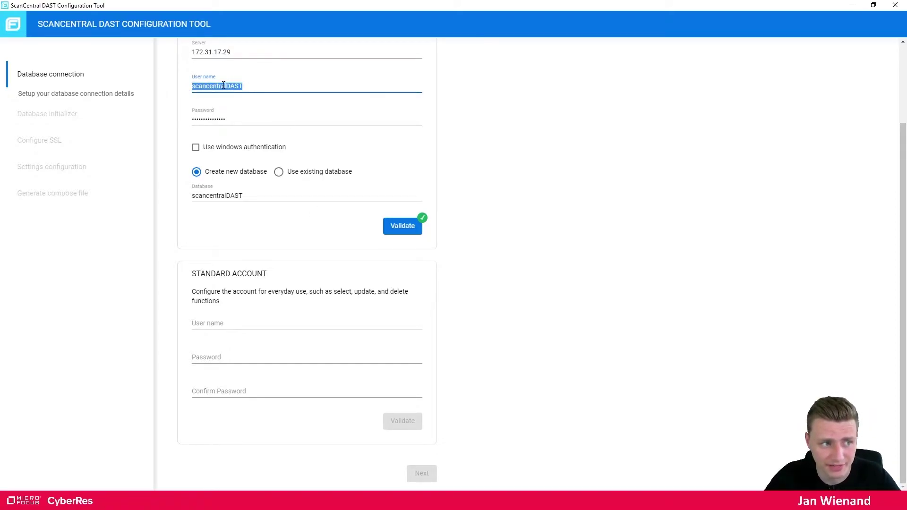
click(228, 325)
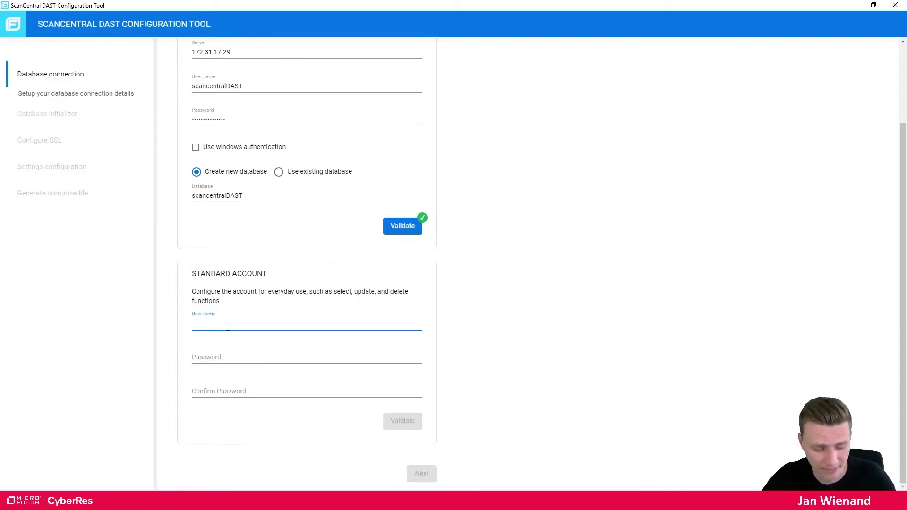
drag(247, 86, 187, 91)
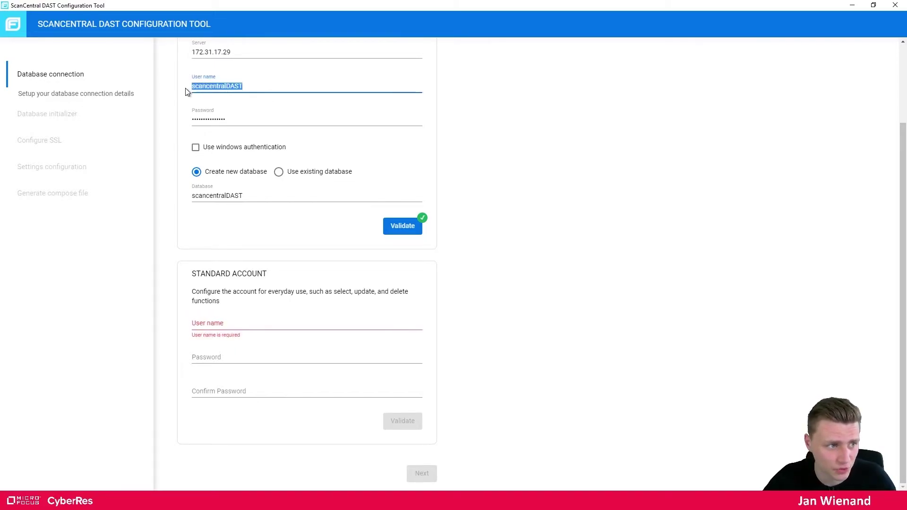
click(227, 325)
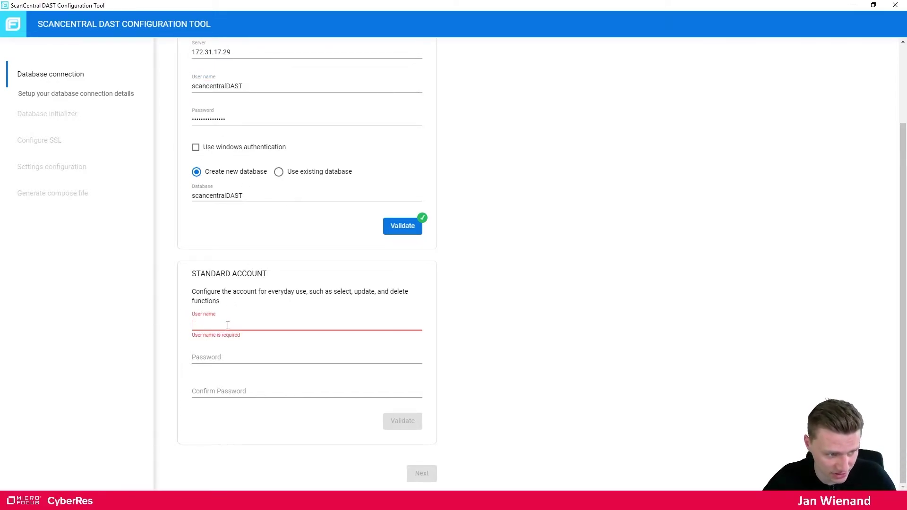
key(ctrl+v)
Paste the saved password into Password and Confirm Password, then validate the standard account
click(219, 356)
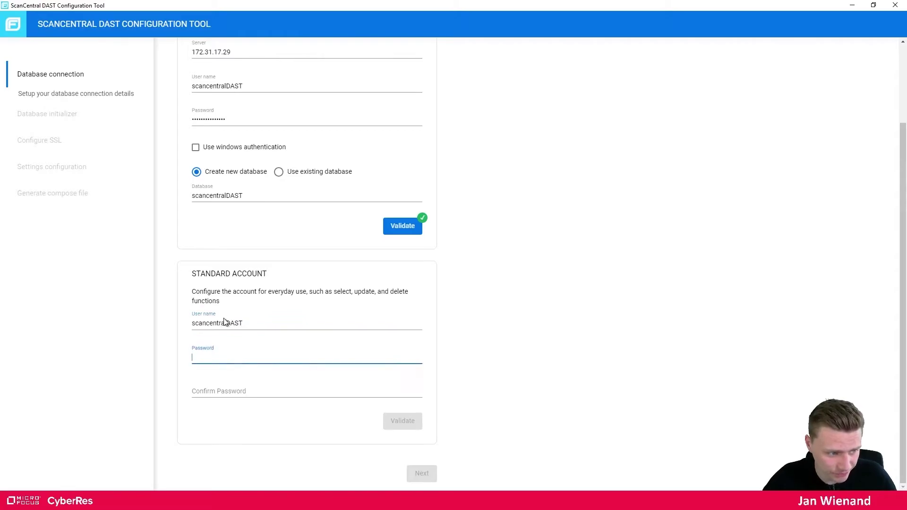
key(alt+Tab)
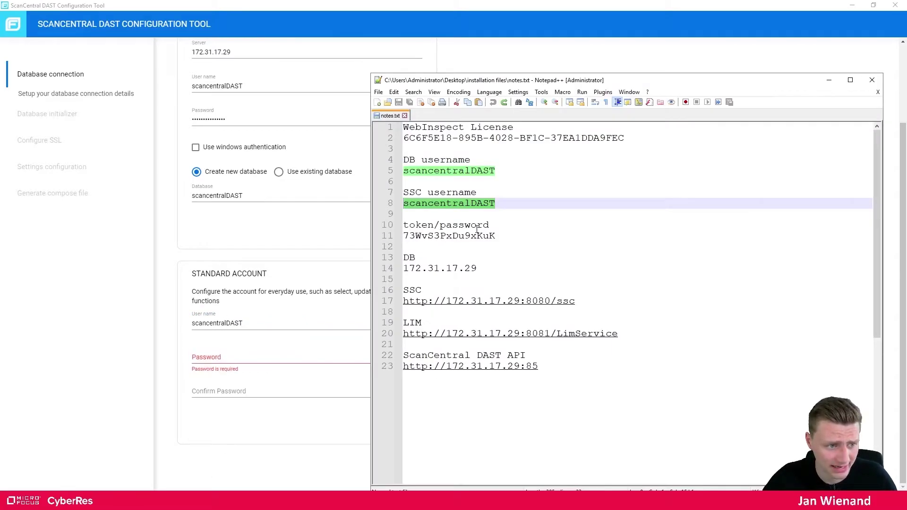
double_click(466, 236)
click(254, 357)
key(ctrl+v)
click(248, 392)
key(ctrl+v)
click(401, 421)
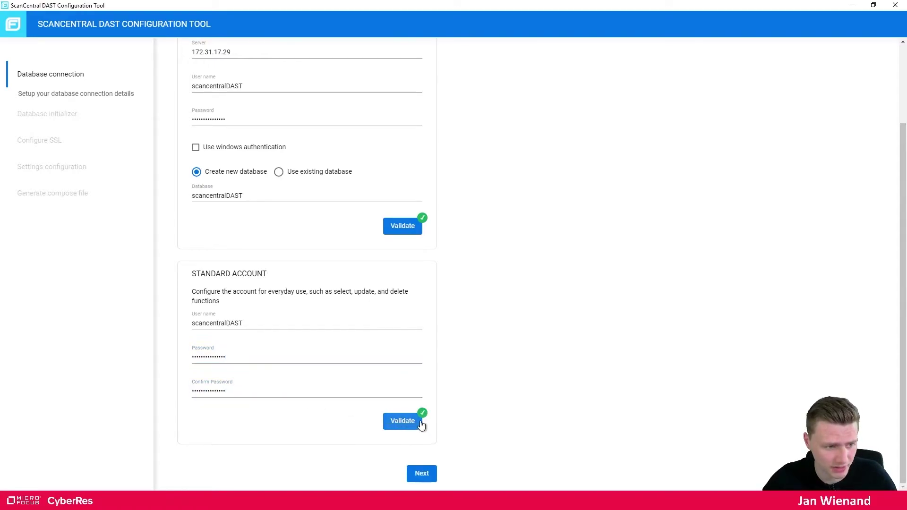
Initialize the database with the default SecureBase zip and acknowledge the completion message
click(426, 474)
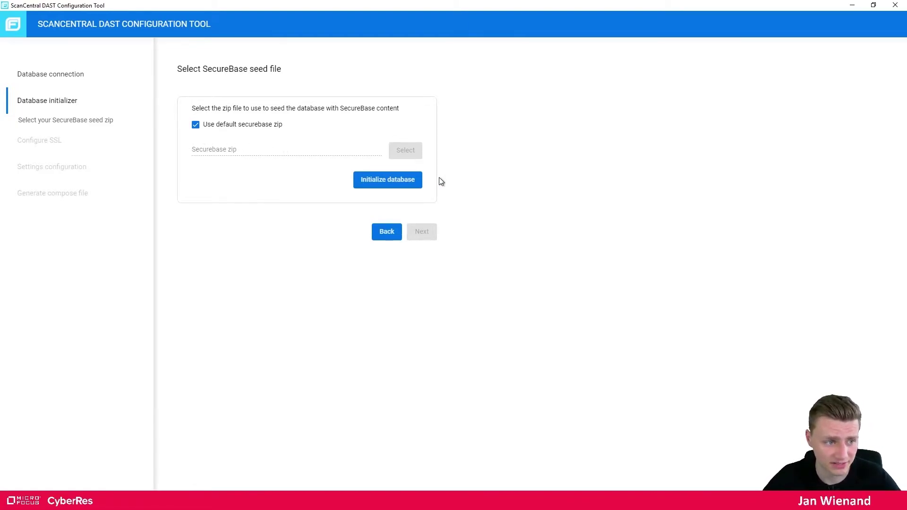
click(371, 184)
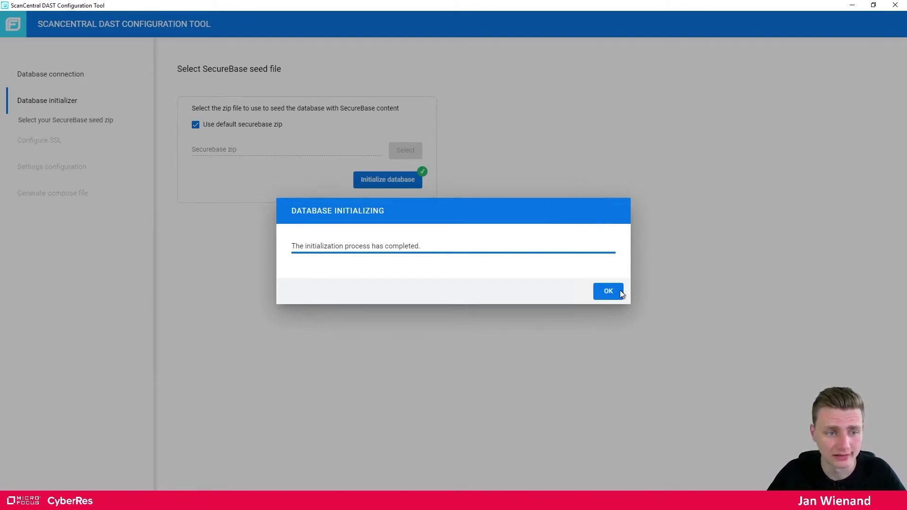
click(610, 289)
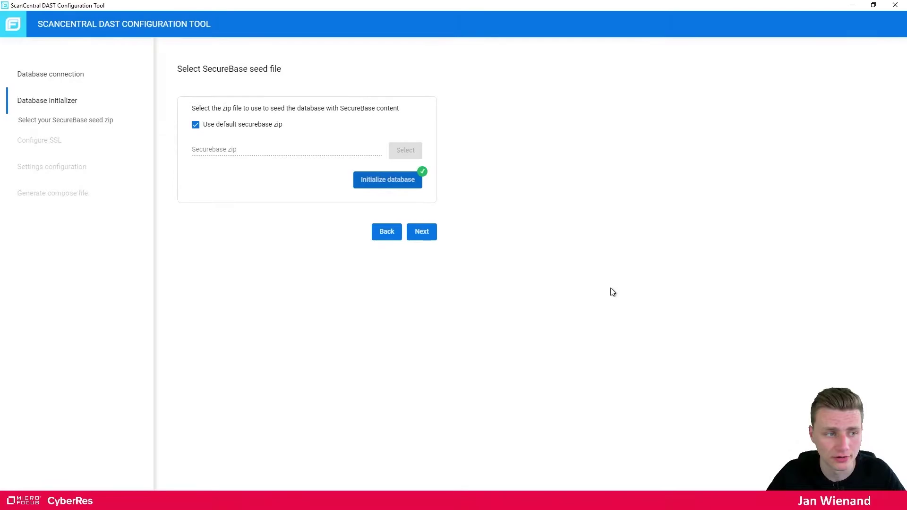
On the Do Not Use SSL tab, tick 'Run the ScanCentral DAST API without SSL' and continue
click(424, 232)
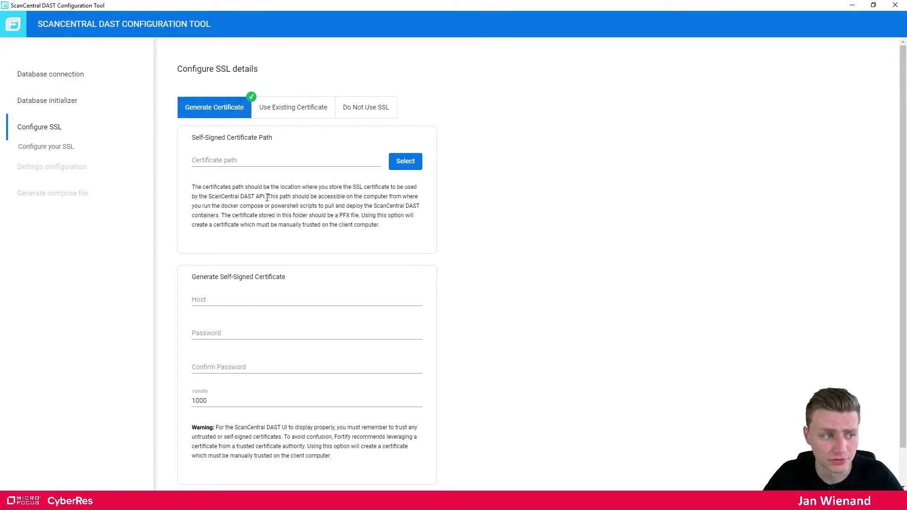
scroll(243, 296, down, 1)
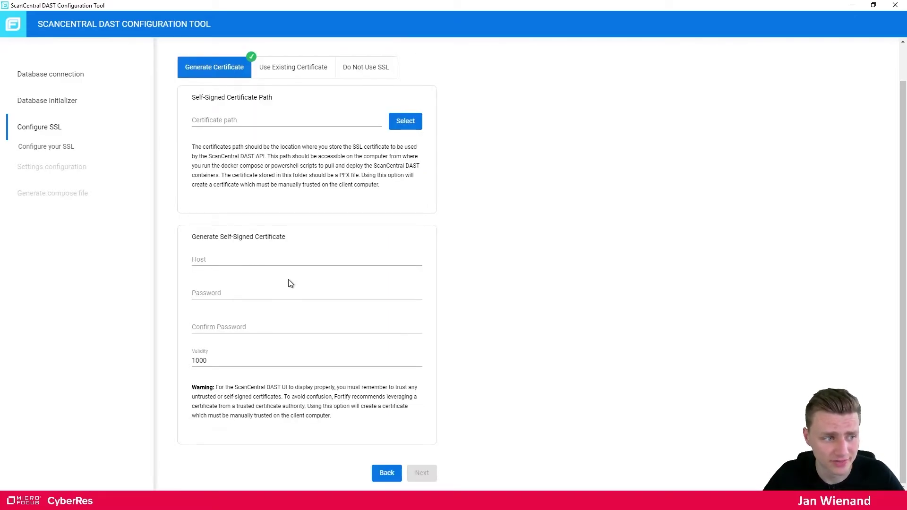
scroll(286, 291, up, 1)
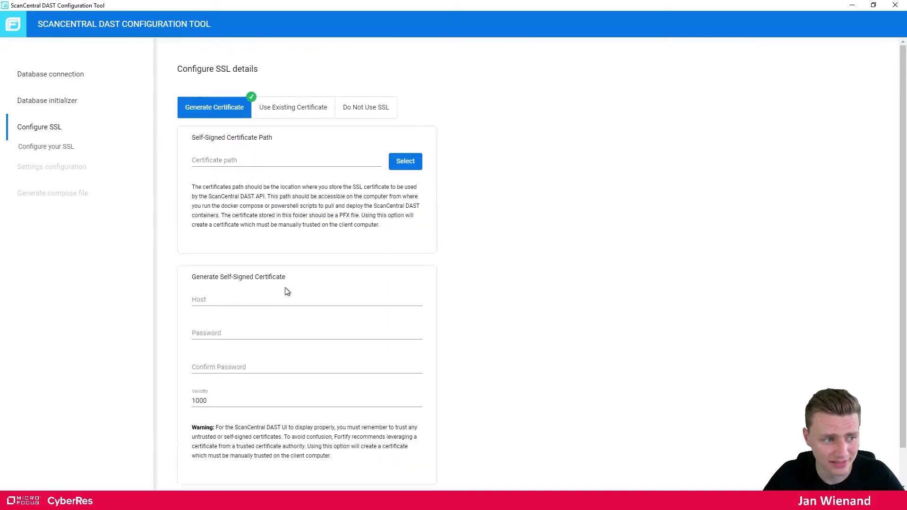
click(365, 113)
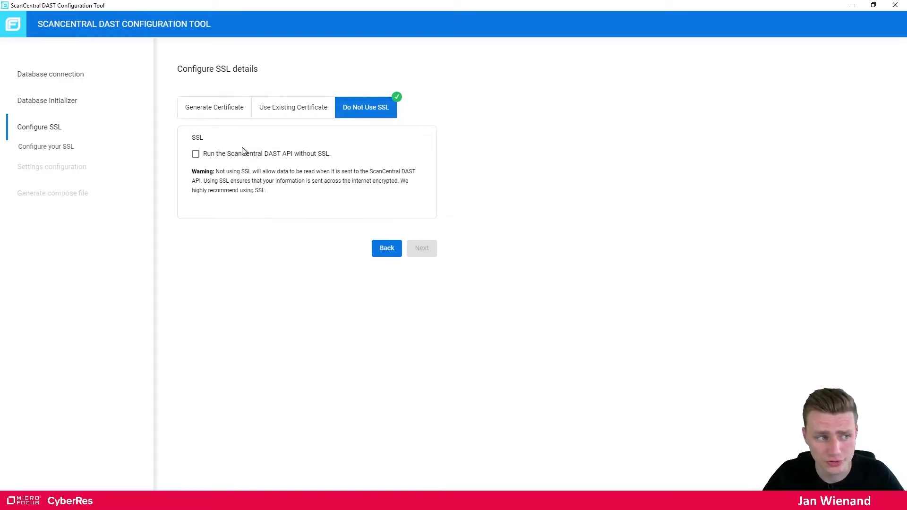
click(196, 155)
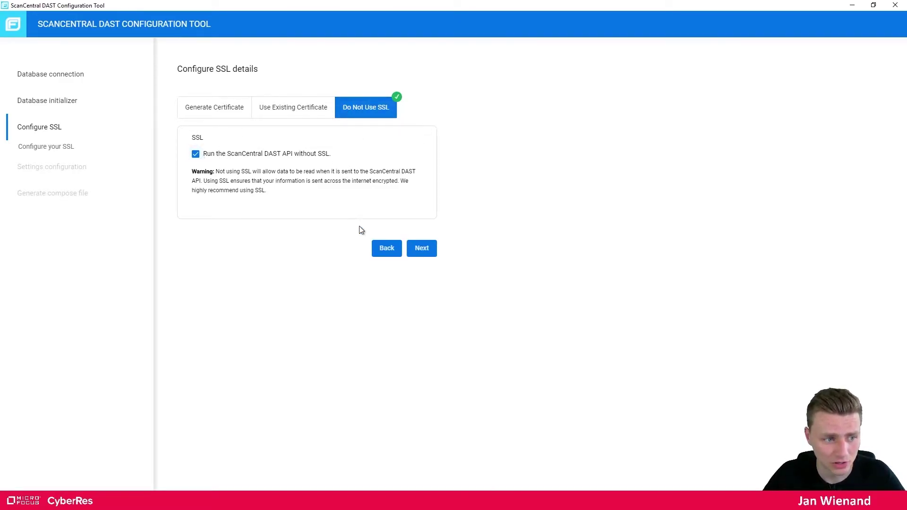
click(420, 250)
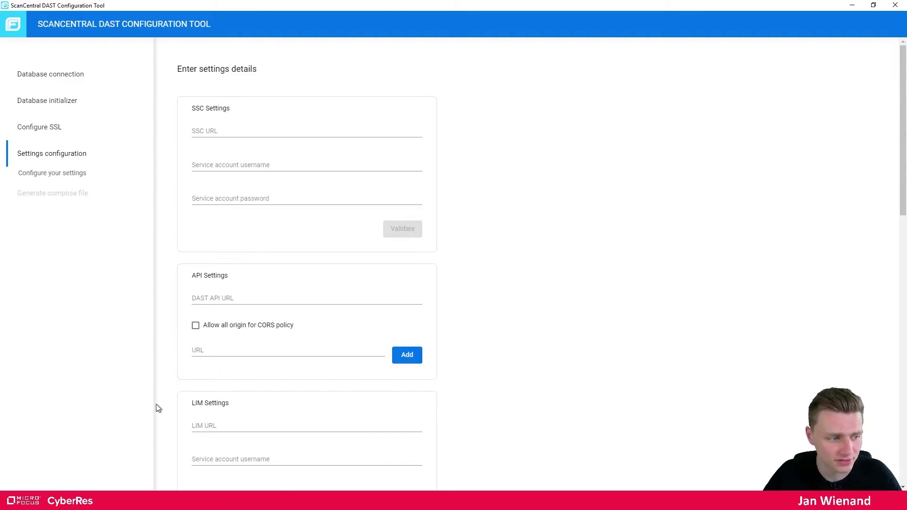
key(alt+Tab)
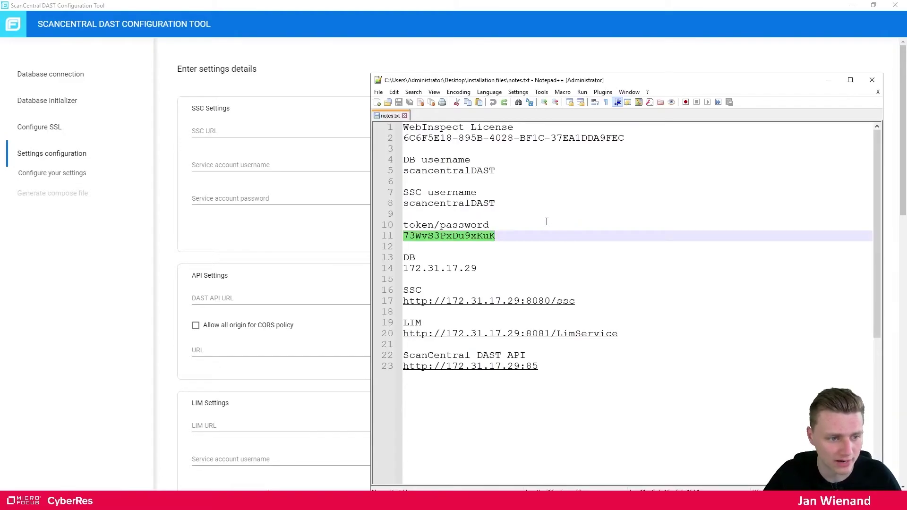
drag(576, 301, 401, 303)
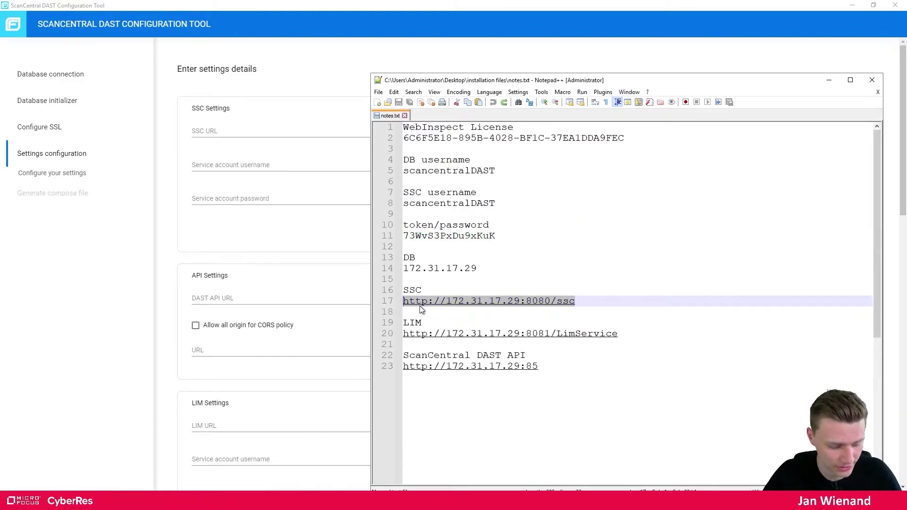
key(ctrl+c)
click(227, 131)
key(ctrl+v)
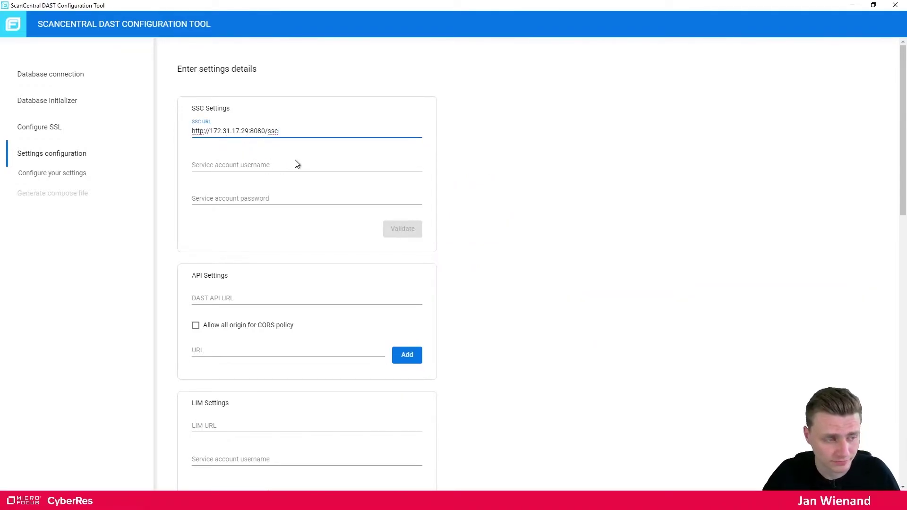
Enter the SSC service account username and token from the notes, then validate
click(248, 164)
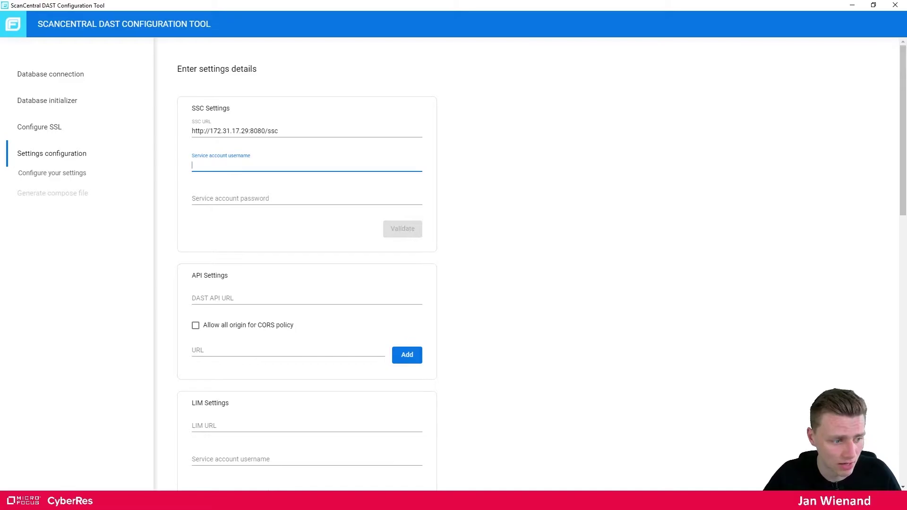
key(alt+Tab)
drag(494, 203, 403, 204)
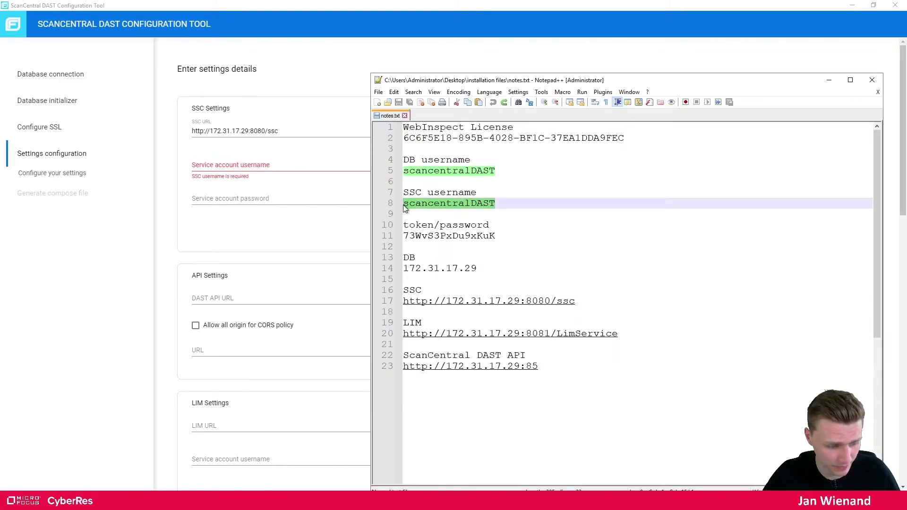
click(247, 165)
key(ctrl+v)
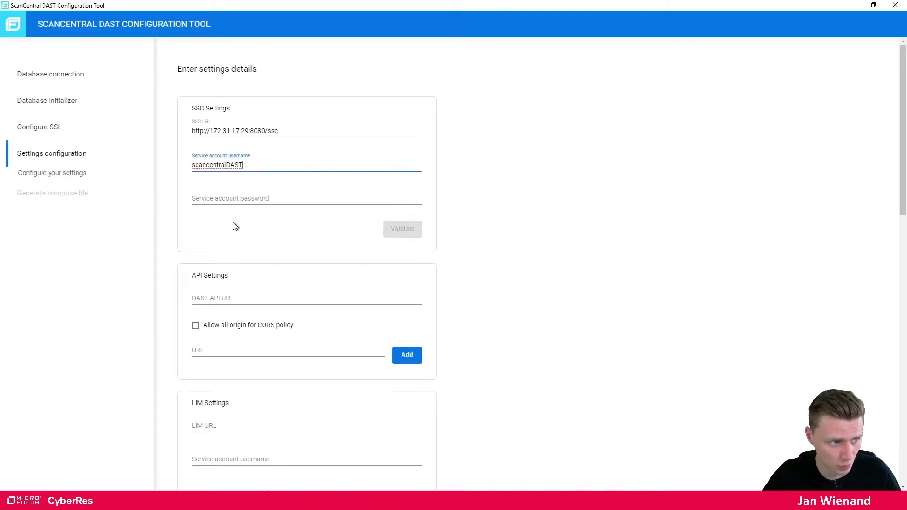
key(alt+Tab)
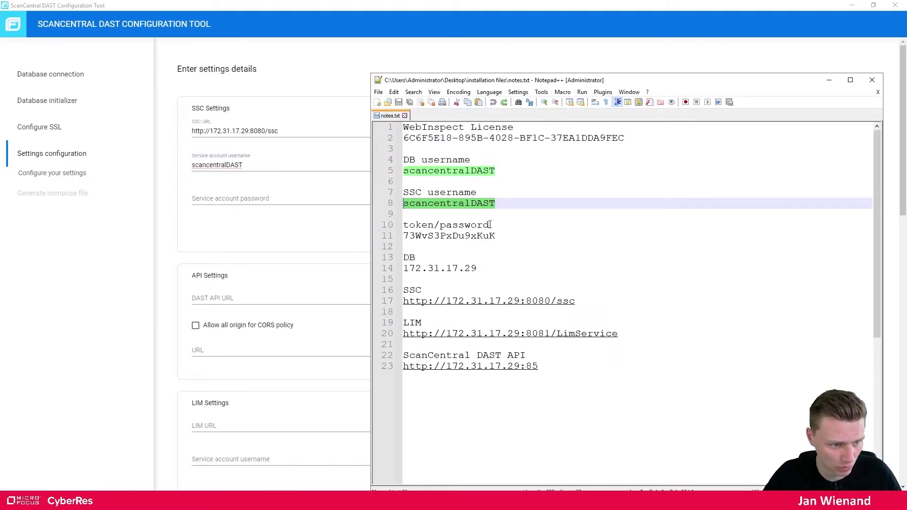
drag(497, 236, 403, 235)
key(ctrl+c)
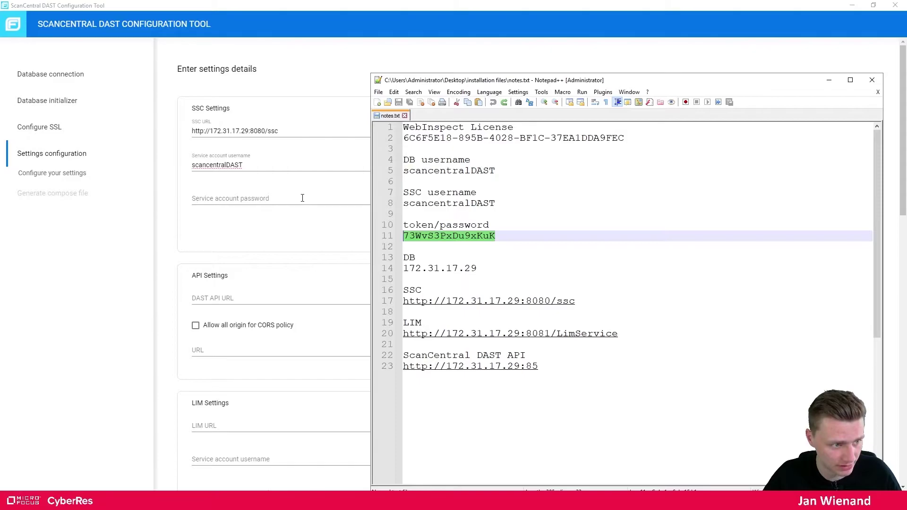
click(302, 198)
key(ctrl+v)
click(402, 228)
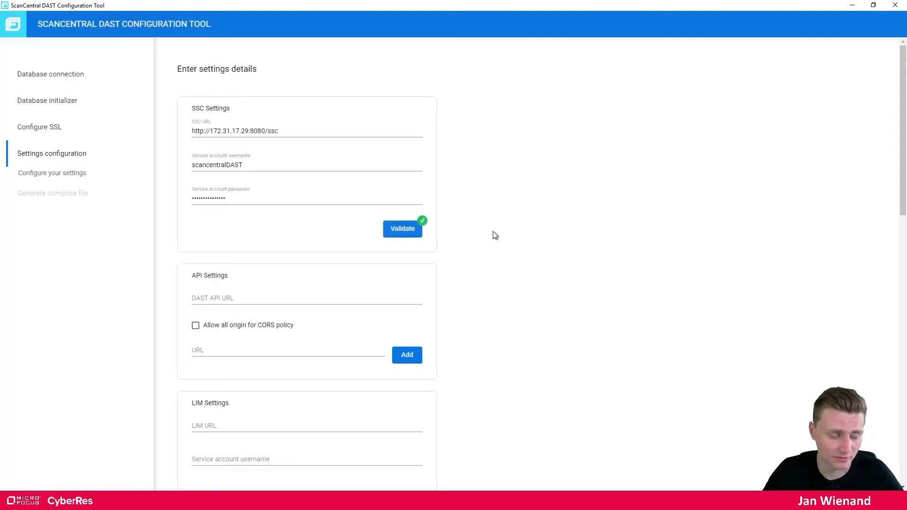
scroll(260, 161, down, 2)
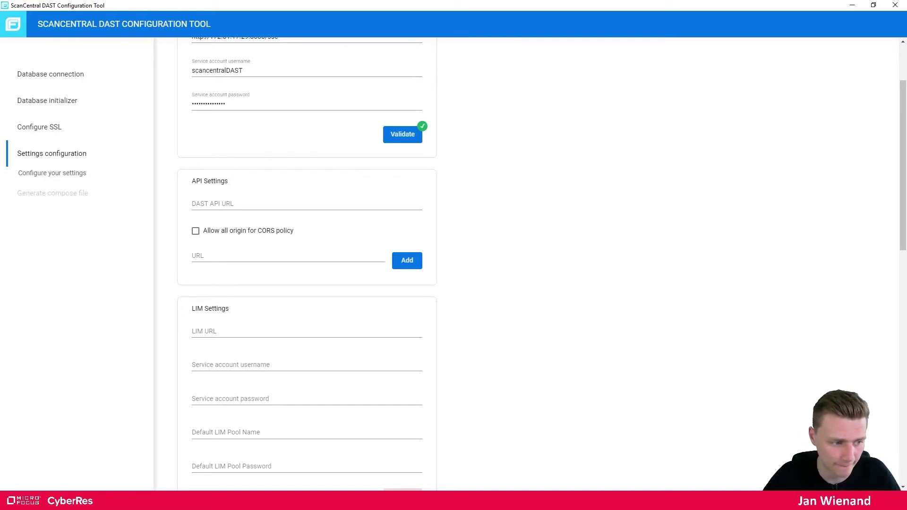
Paste the ScanCentral DAST API URL from the notes and append /api
mouse_move(176, 501)
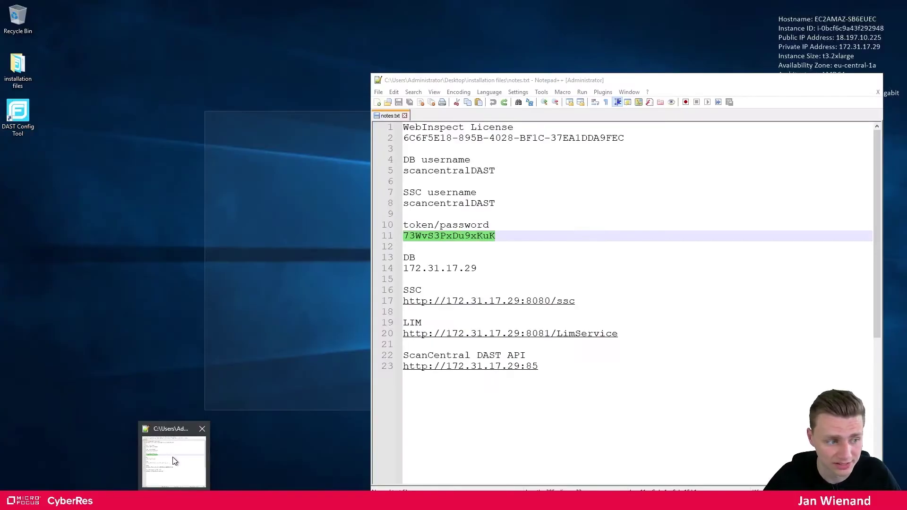
click(172, 457)
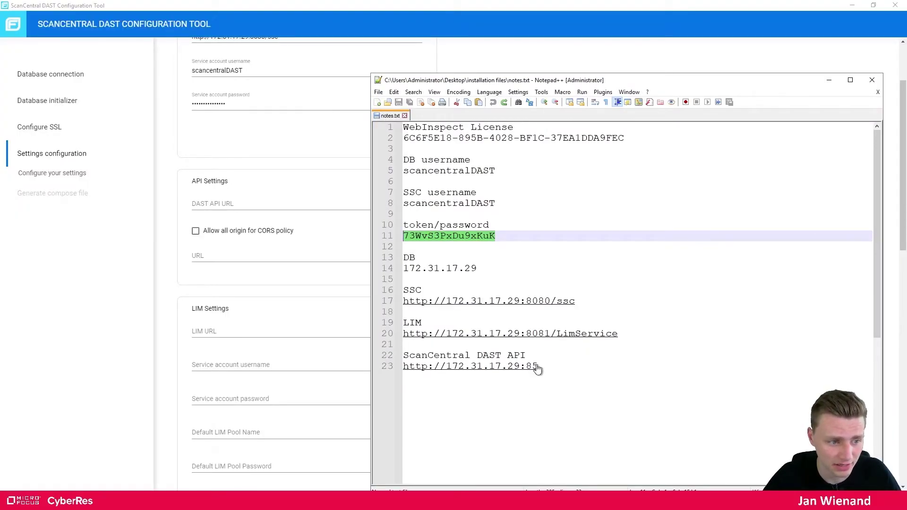
drag(540, 367, 405, 368)
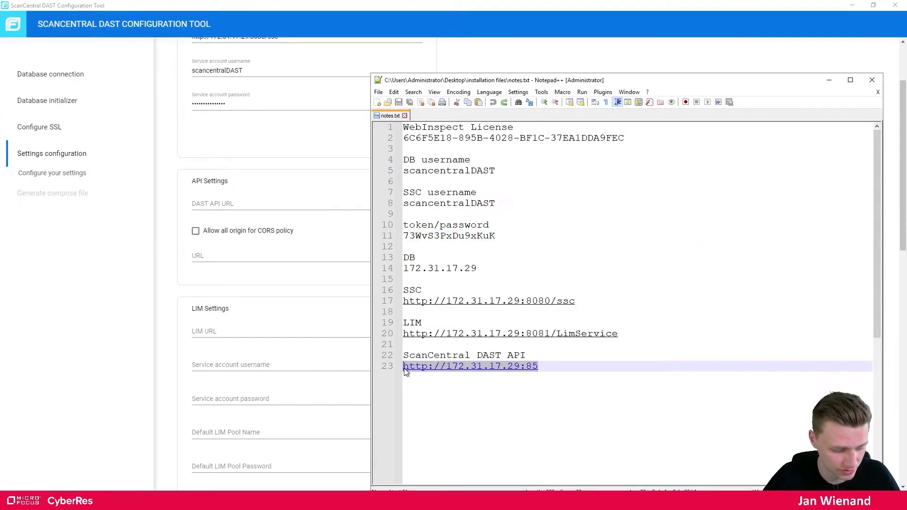
click(227, 255)
click(254, 204)
key(ctrl+v)
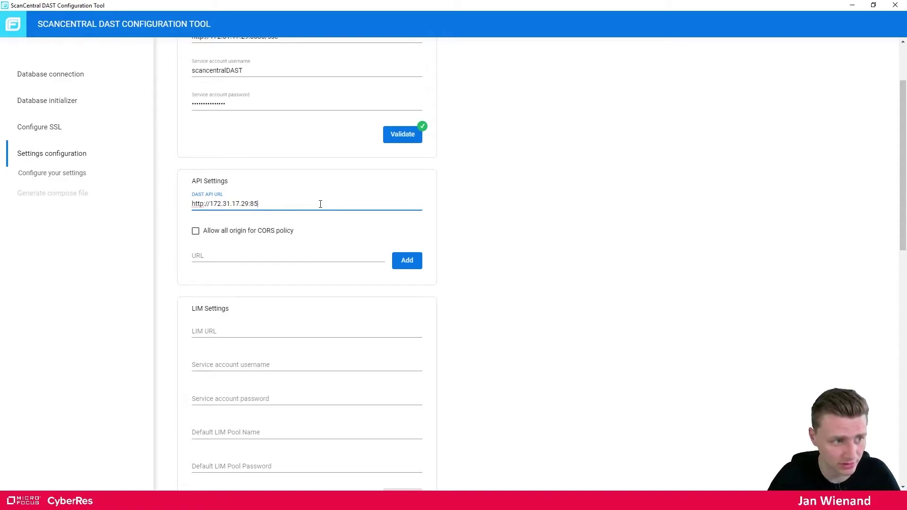
text(/)
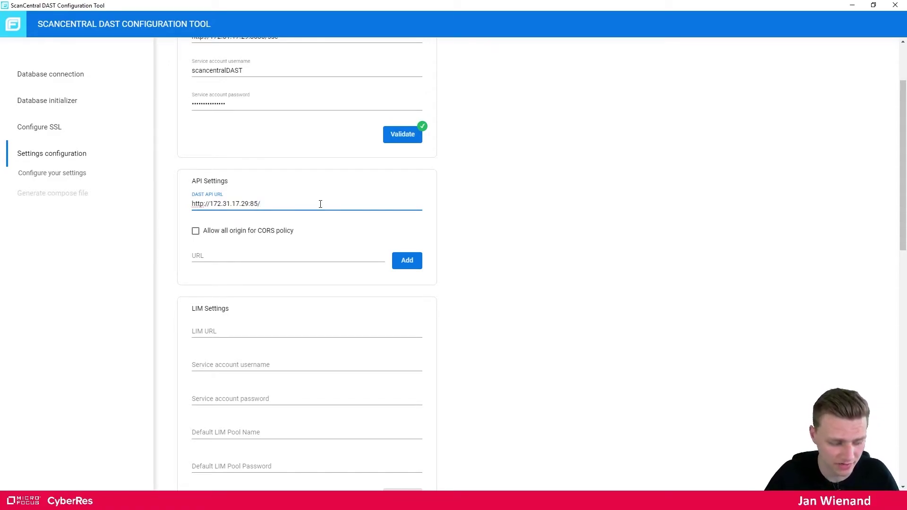
text(api)
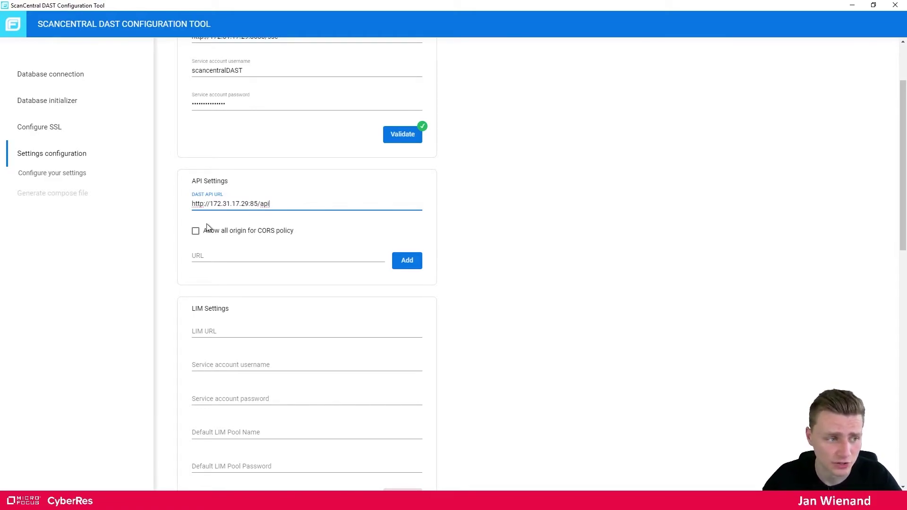
click(228, 255)
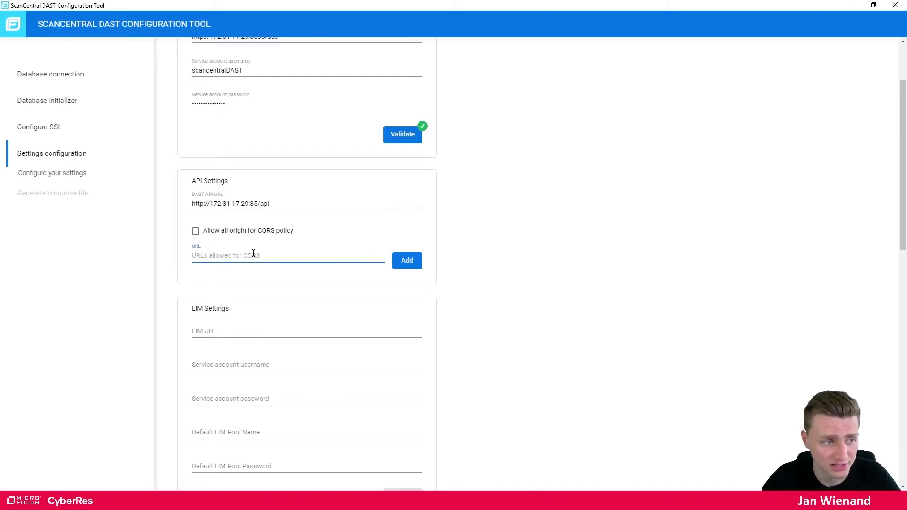
click(196, 232)
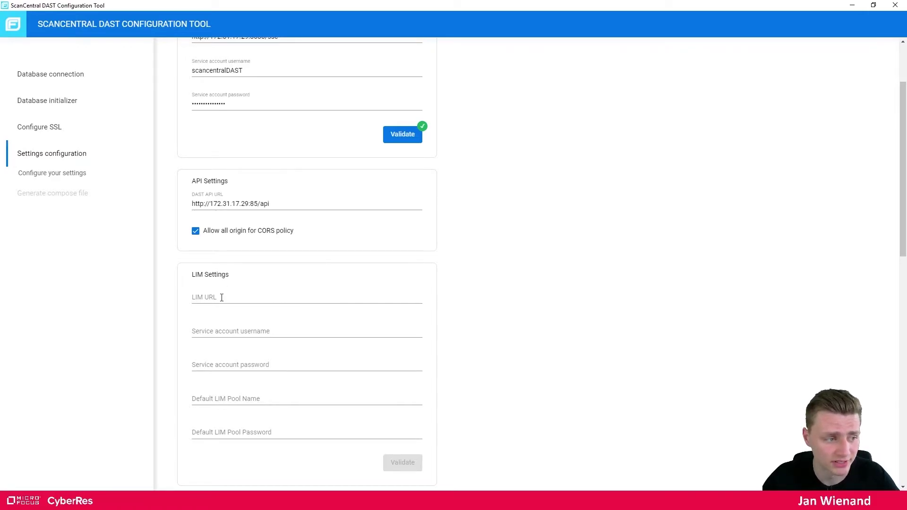
key(alt+Tab)
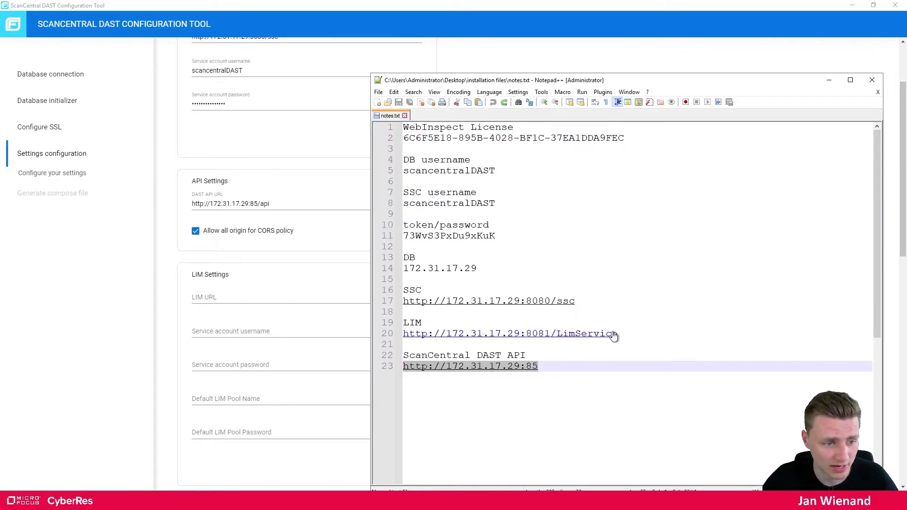
click(619, 333)
drag(618, 334, 404, 333)
key(ctrl+c)
click(234, 295)
key(ctrl+v)
drag(316, 297, 269, 299)
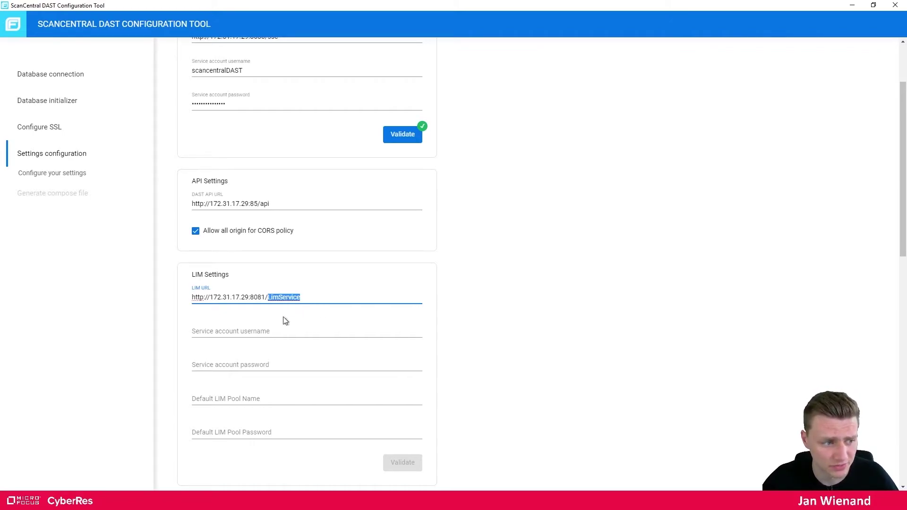
Enter LIM username admin, its password, pool name pool and pool password, then validate
click(266, 332)
text(admin)
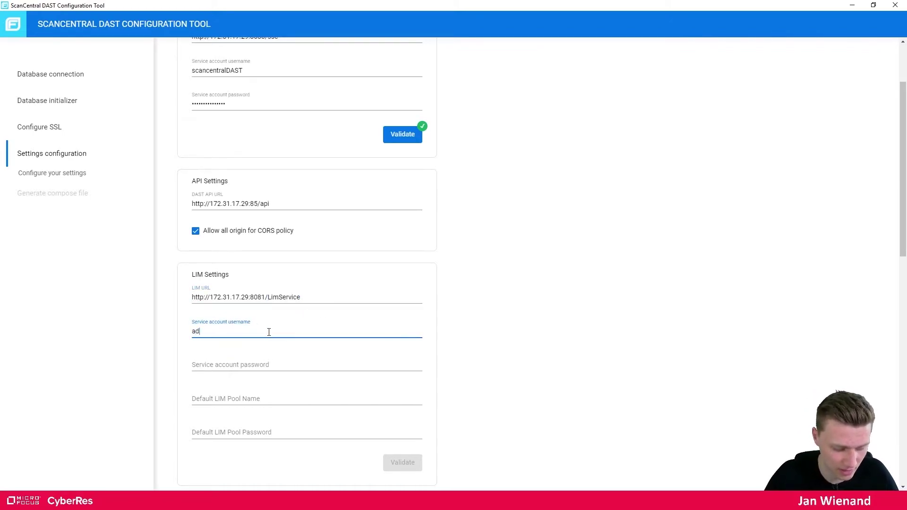
key(Tab)
text(admin)
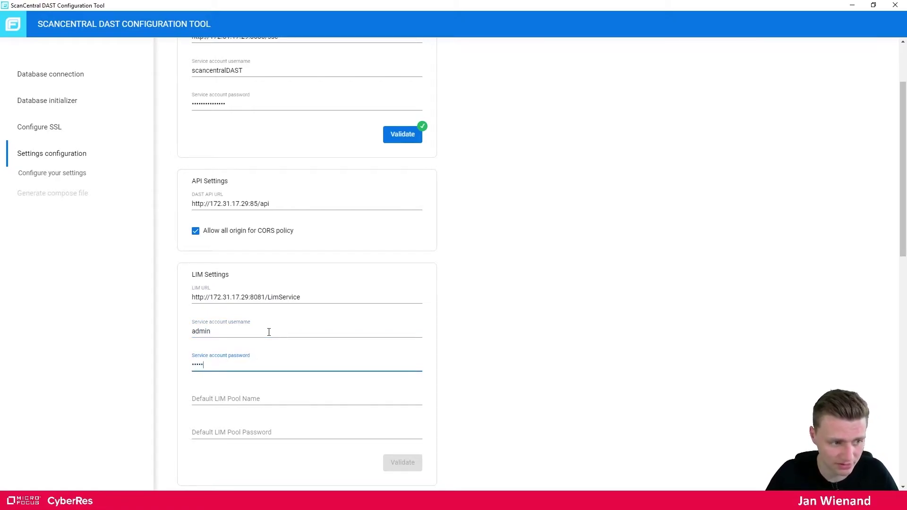
key(Tab)
text(pool)
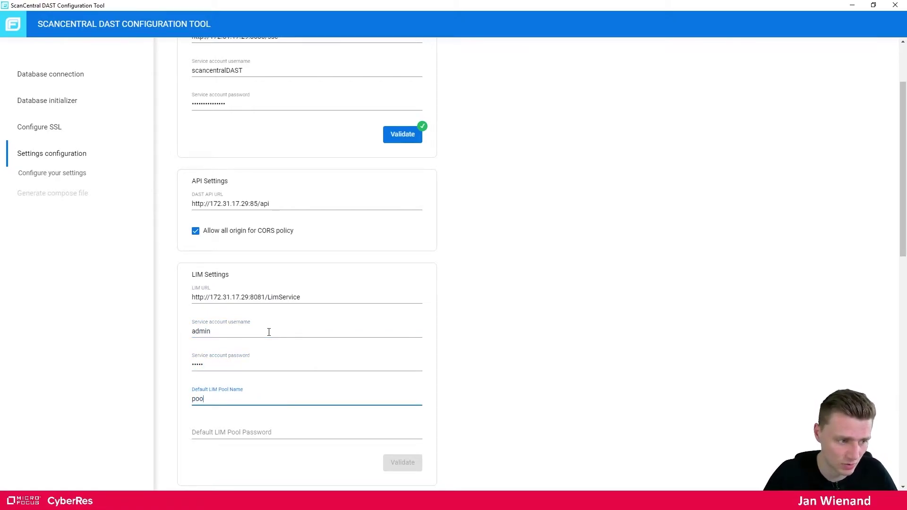
key(Tab)
text(poo)
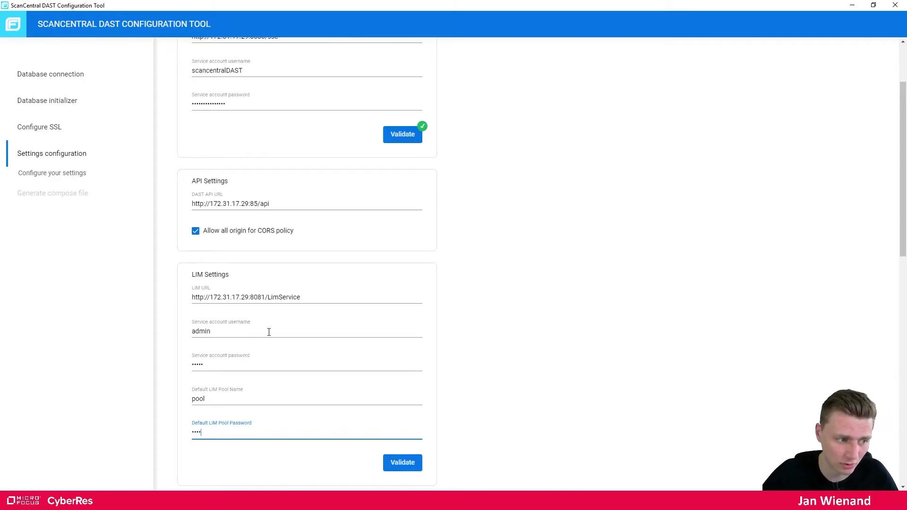
text(l)
click(401, 465)
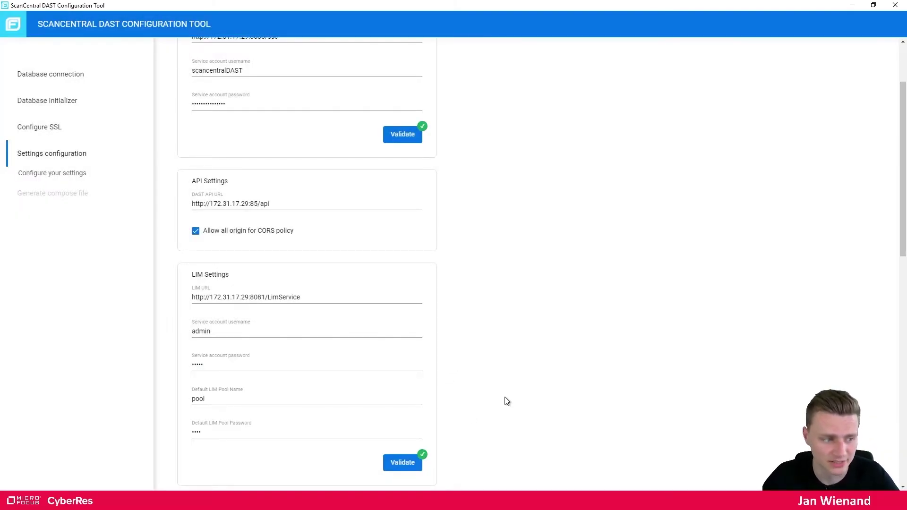
scroll(504, 401, down, 2)
scroll(405, 265, down, 3)
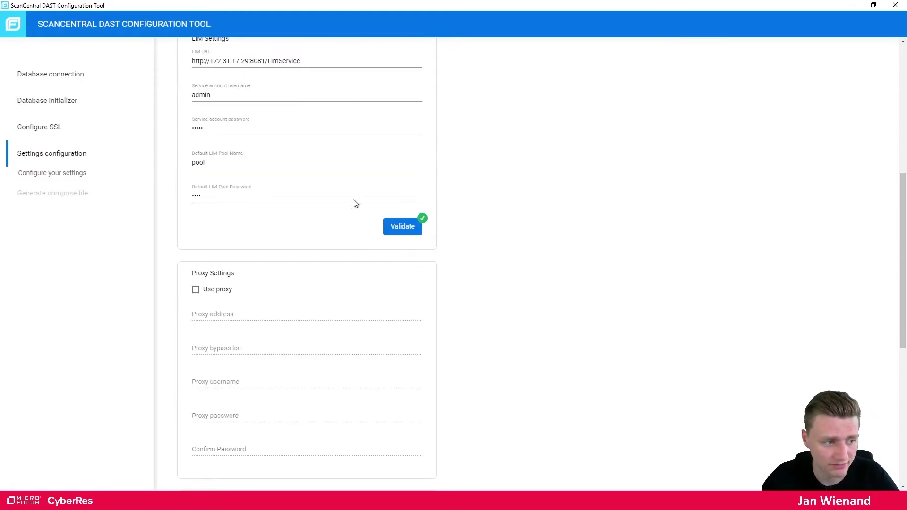
scroll(337, 212, down, 2)
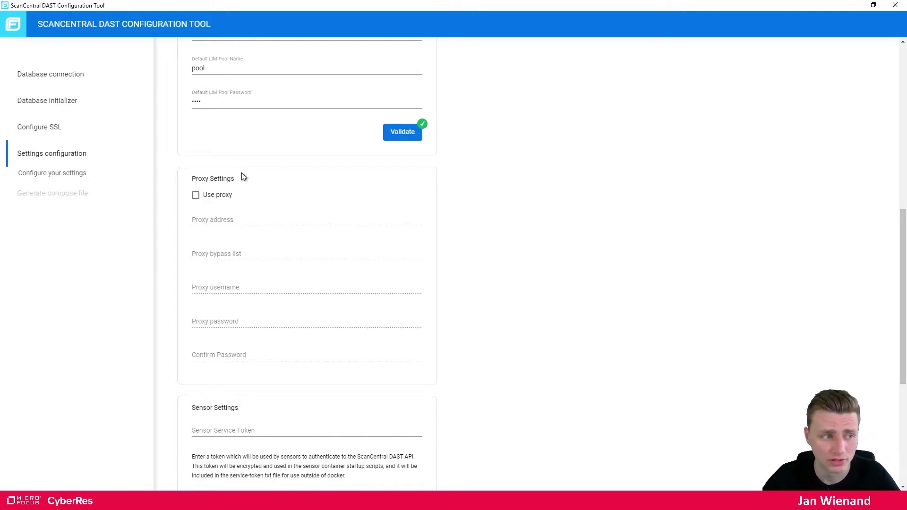
scroll(217, 210, down, 3)
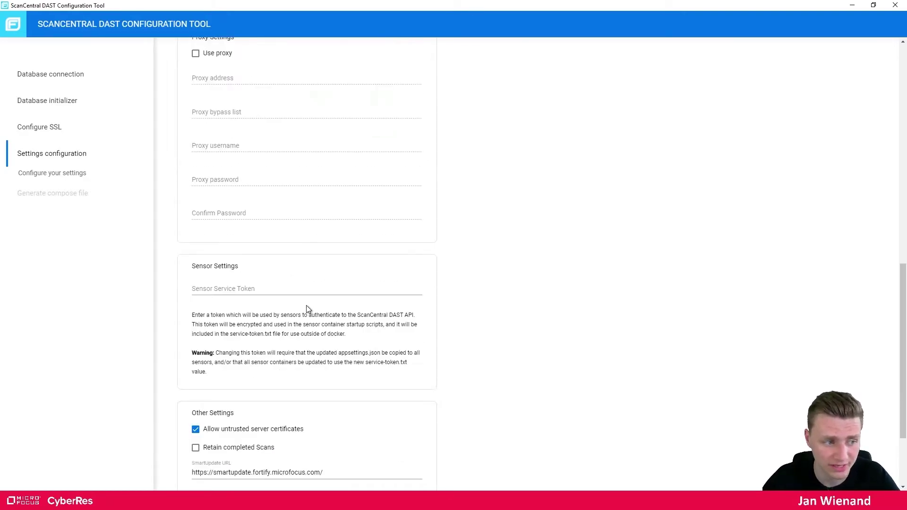
scroll(265, 235, down, 1)
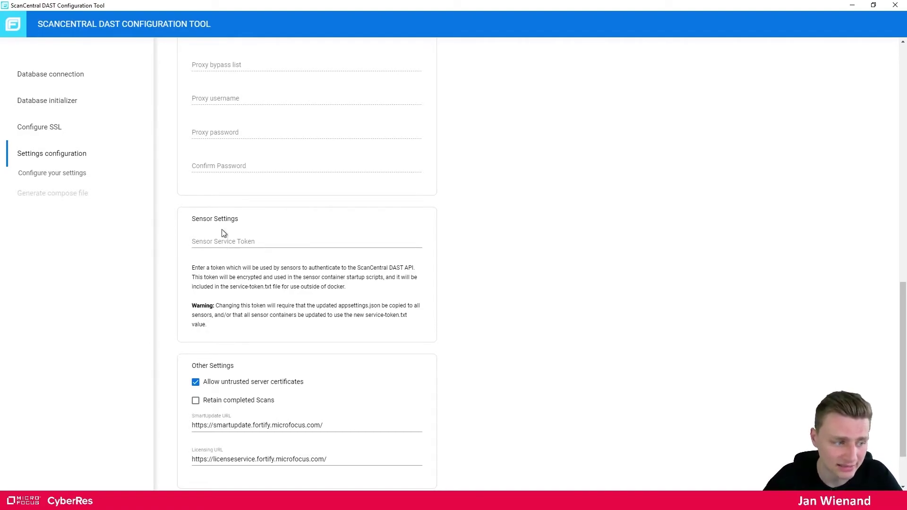
Paste the line-11 token from notes.txt into the Sensor Service Token field
mouse_move(174, 501)
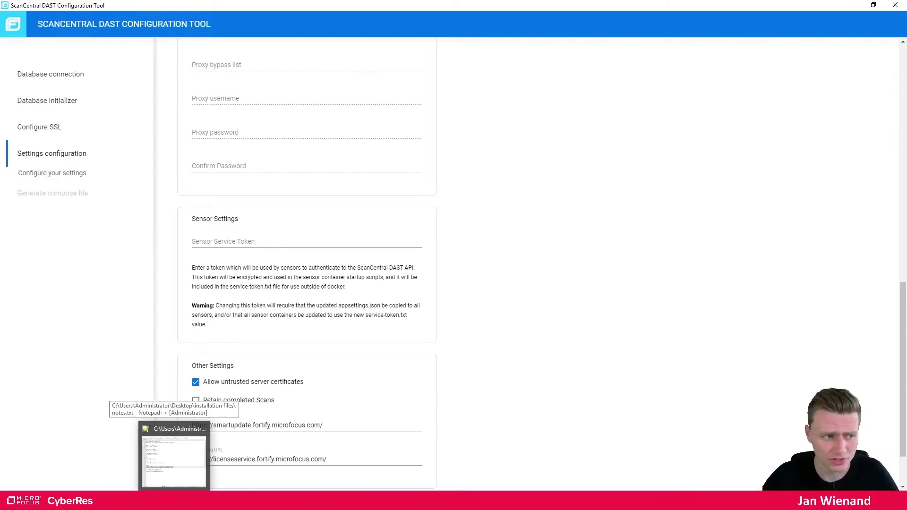
click(174, 451)
drag(500, 235, 407, 236)
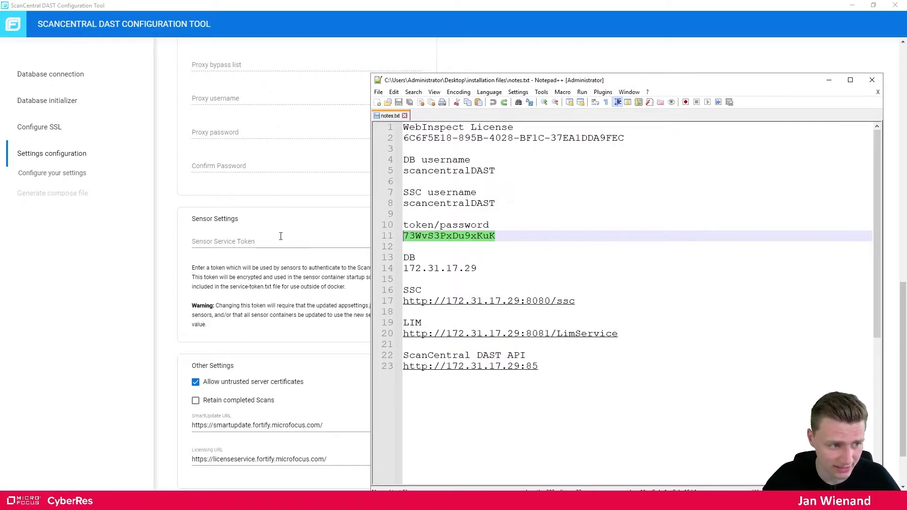
click(261, 240)
key(ctrl+v)
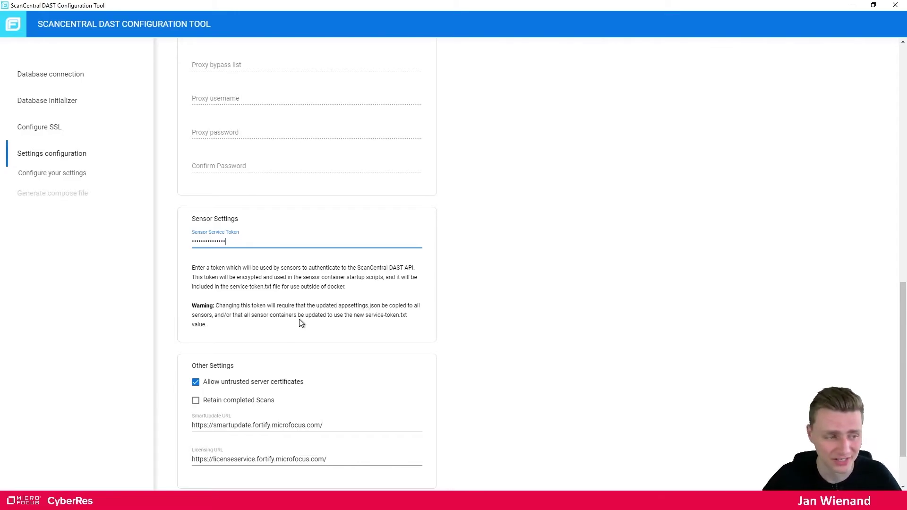
key(alt+Tab)
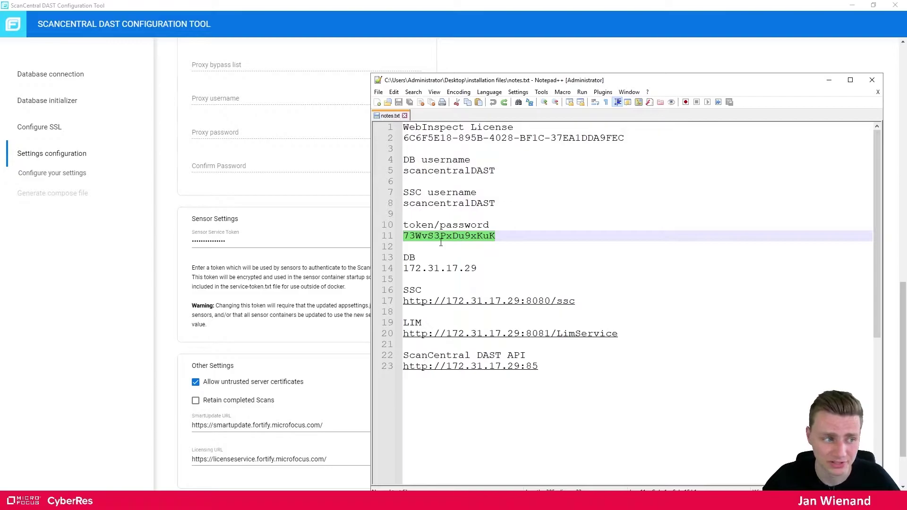
click(175, 226)
scroll(457, 322, down, 2)
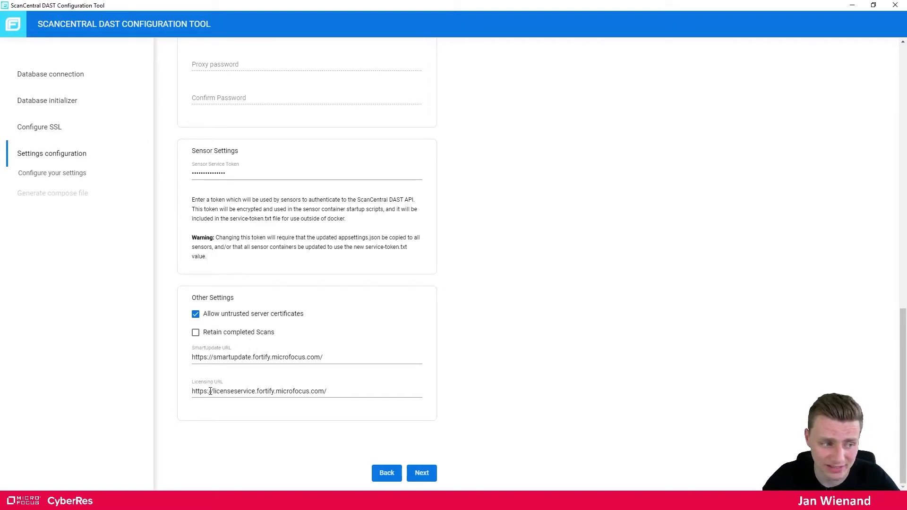
Download the launch artifacts as edast-start.zip to the Desktop, then minimize the tool
click(422, 472)
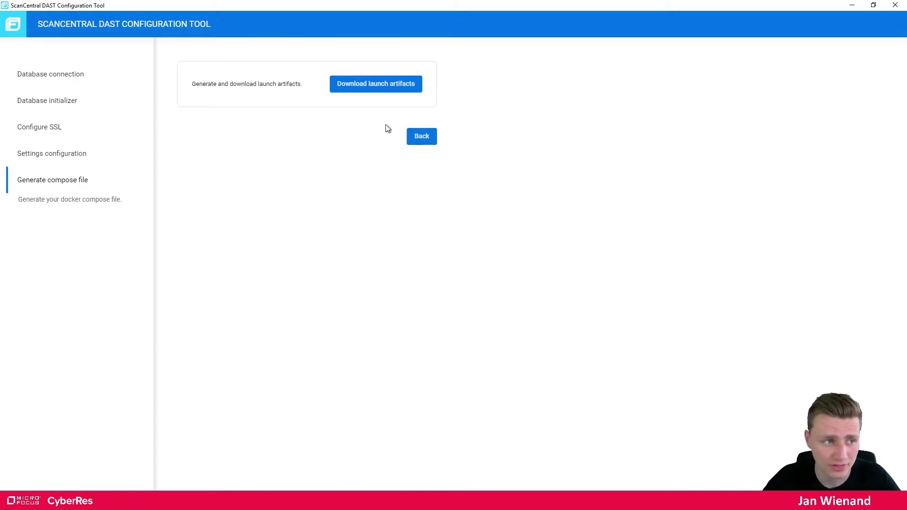
click(379, 94)
drag(251, 21, 616, 103)
click(404, 163)
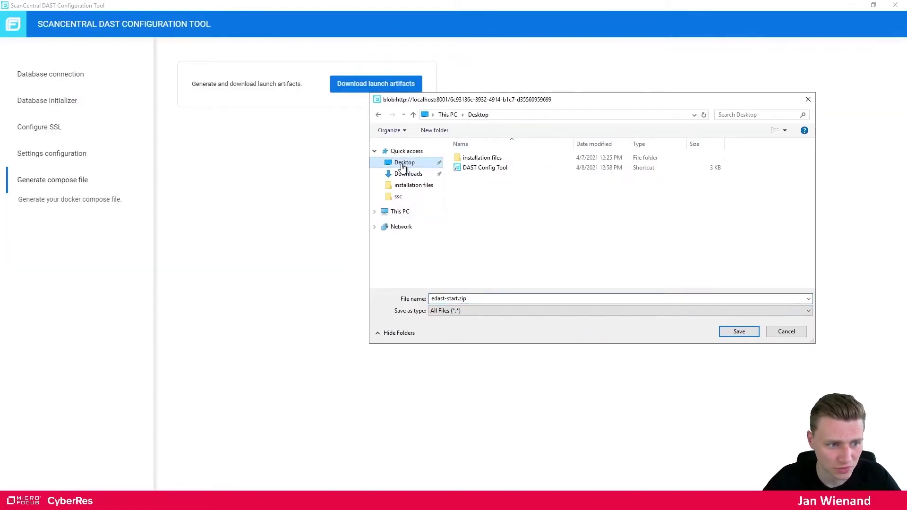
click(742, 333)
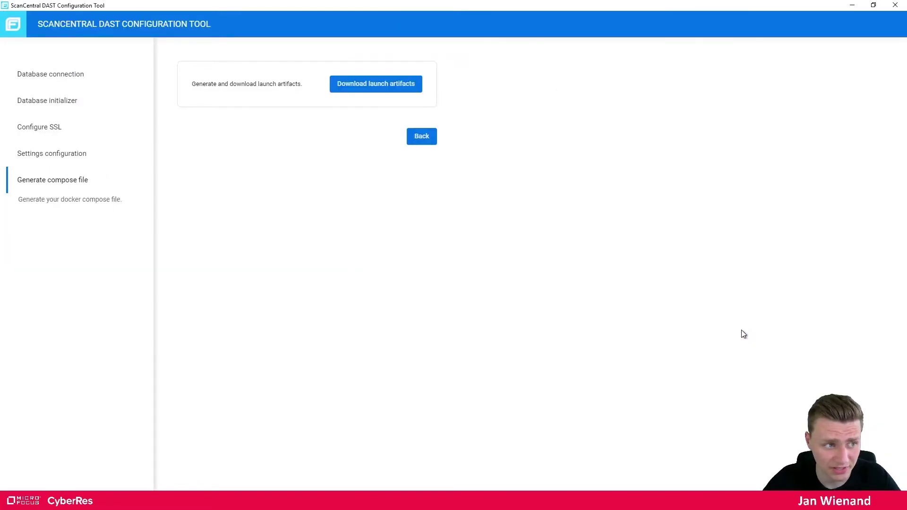
click(853, 6)
Extract edast-start.zip to edast-start\ on the Desktop, open the folder and sort by type
click(828, 80)
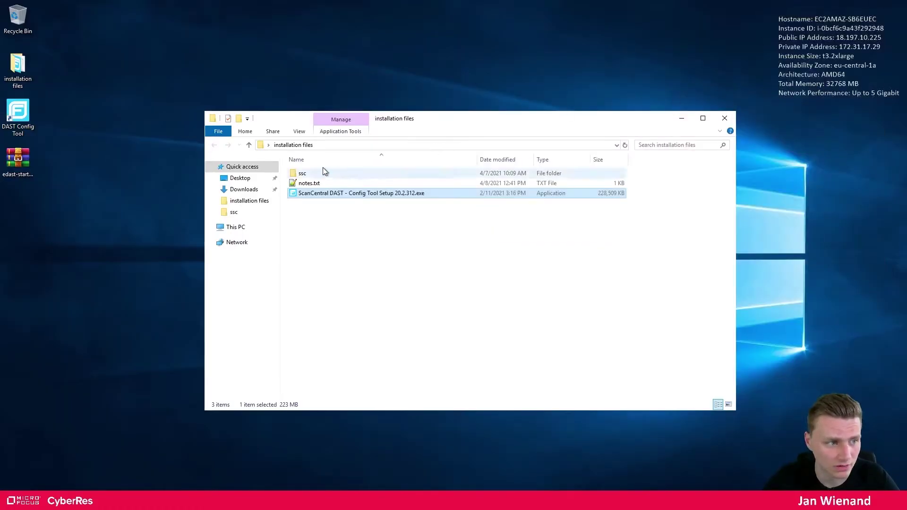
click(240, 178)
click(314, 193)
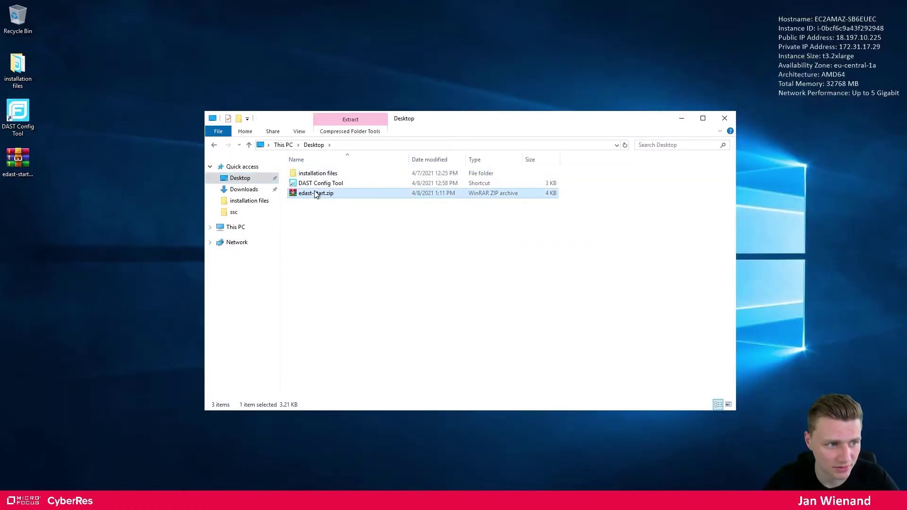
right_click(313, 194)
click(355, 239)
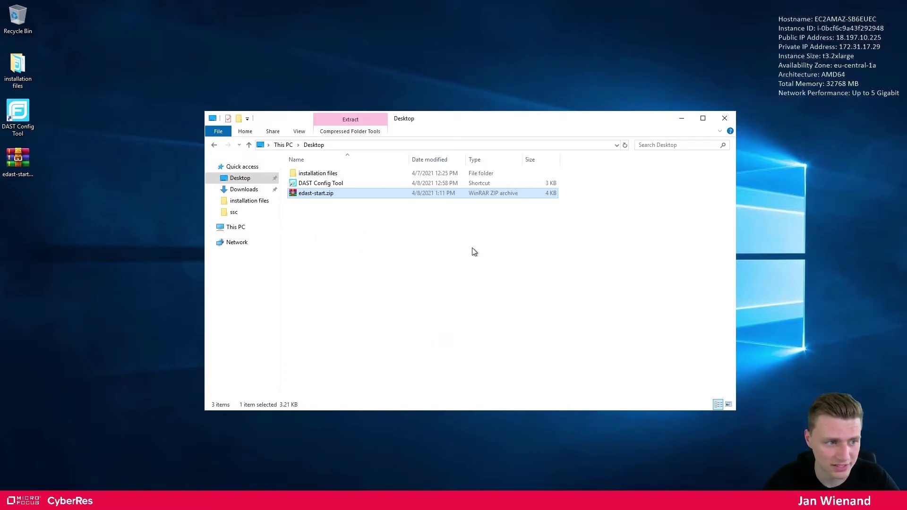
click(625, 145)
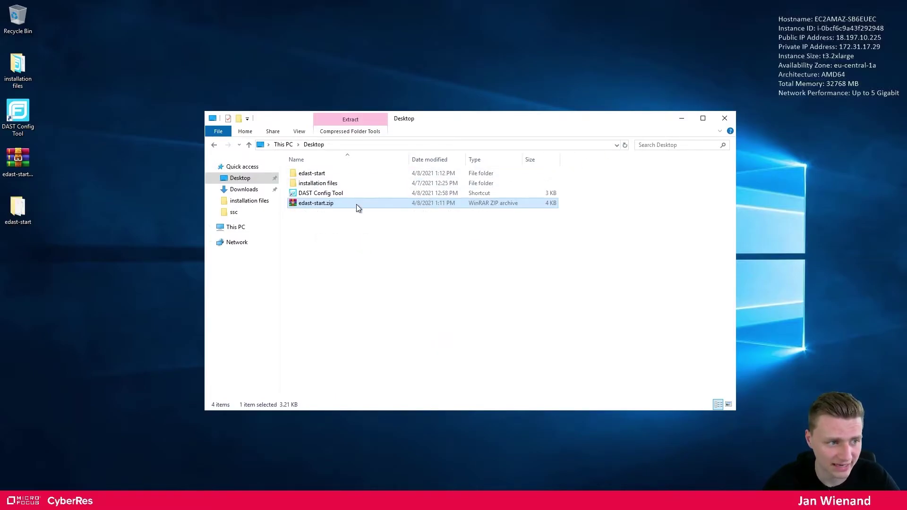
double_click(330, 175)
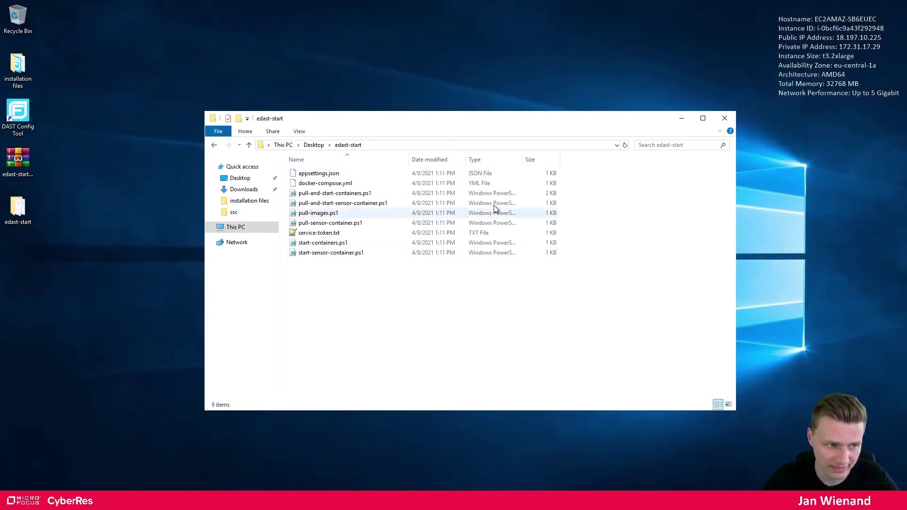
click(490, 160)
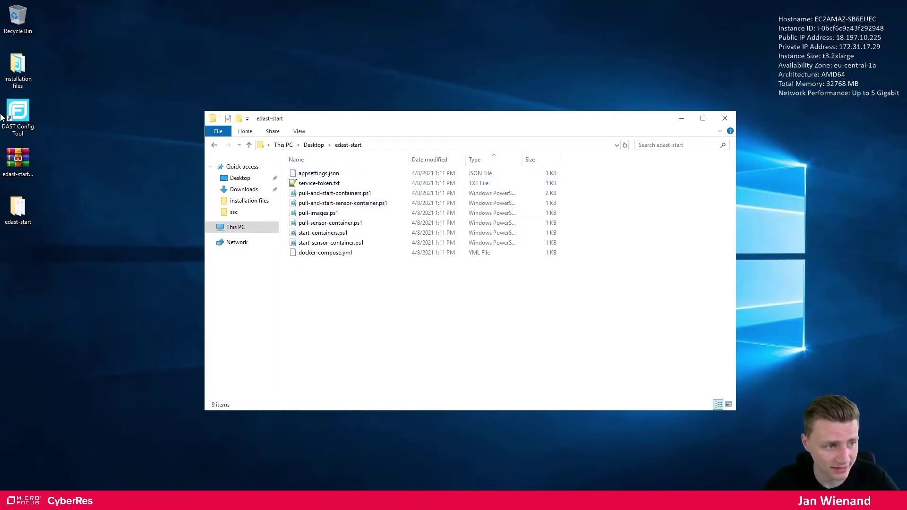
Open service-token.txt in Notepad++ and select the generated token
double_click(356, 182)
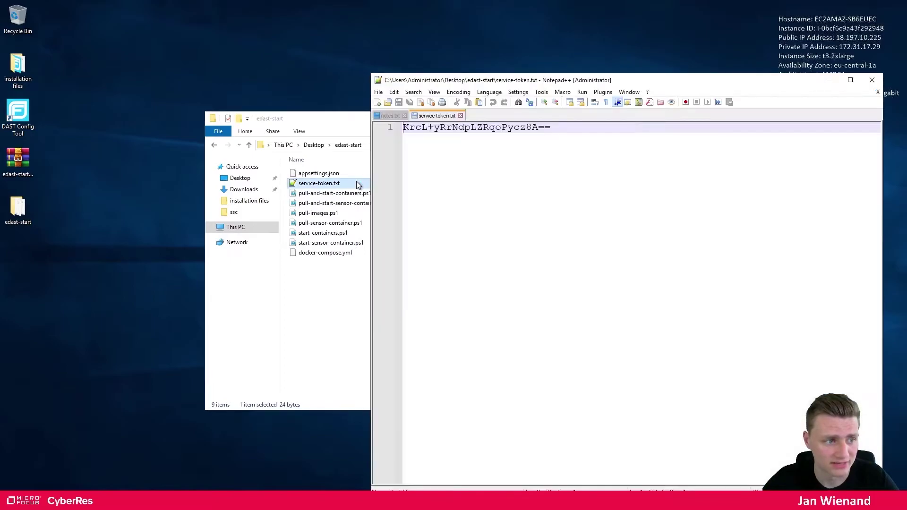
drag(553, 127, 402, 128)
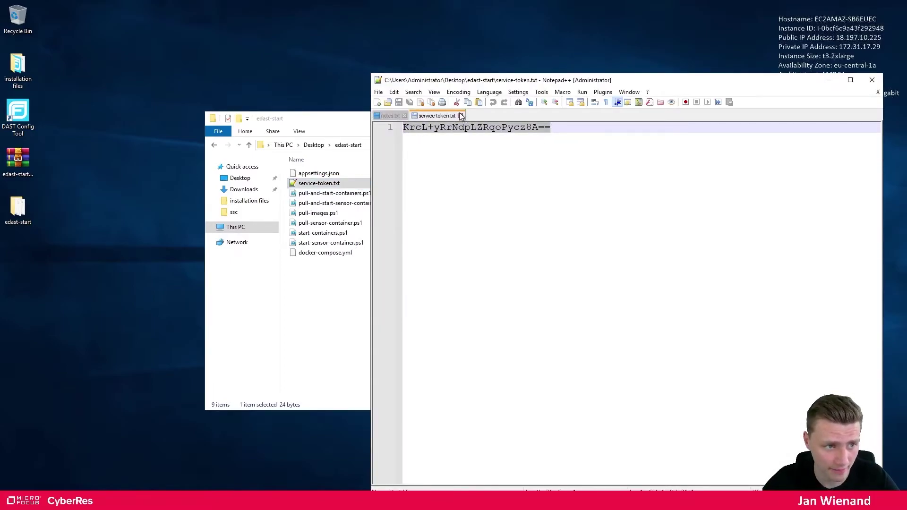
click(829, 80)
Open appsettings.json in Notepad++, check EDASTApiRootUrl and ServiceToken, then close the editor
click(326, 175)
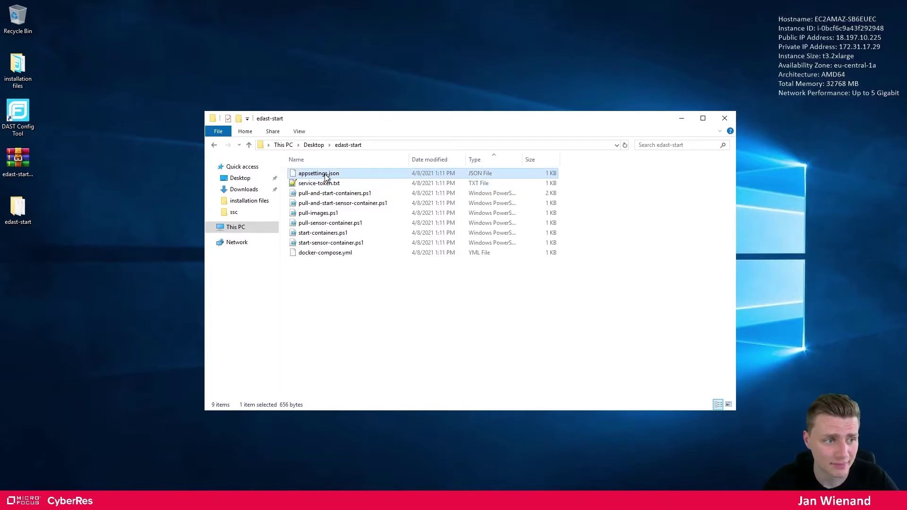
right_click(325, 177)
click(364, 190)
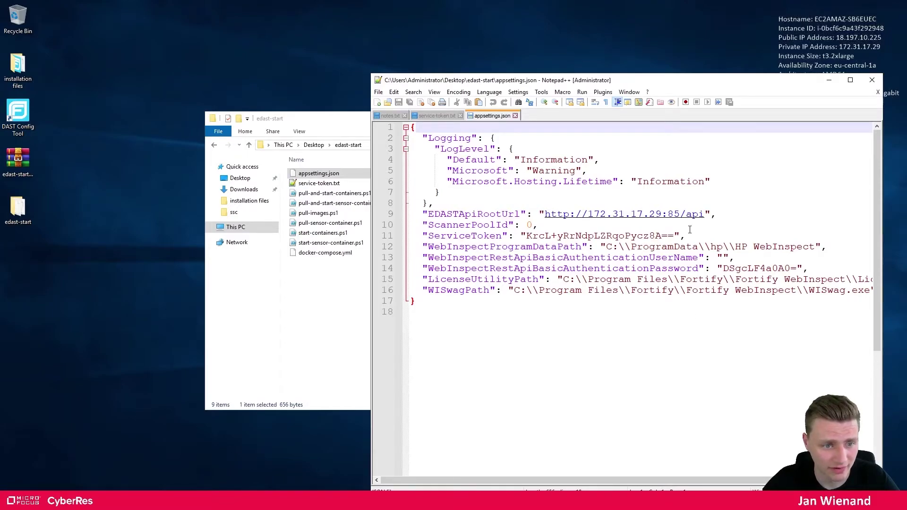
click(699, 218)
drag(693, 220, 533, 225)
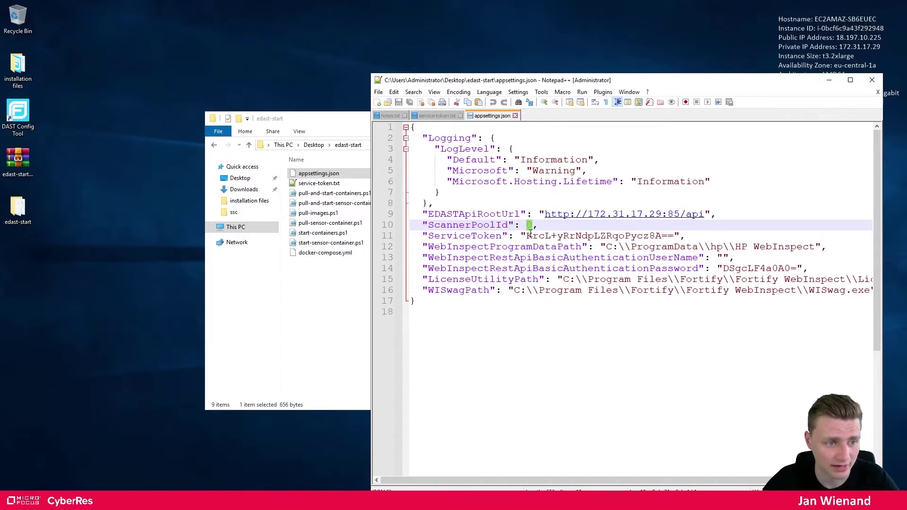
drag(527, 235, 675, 238)
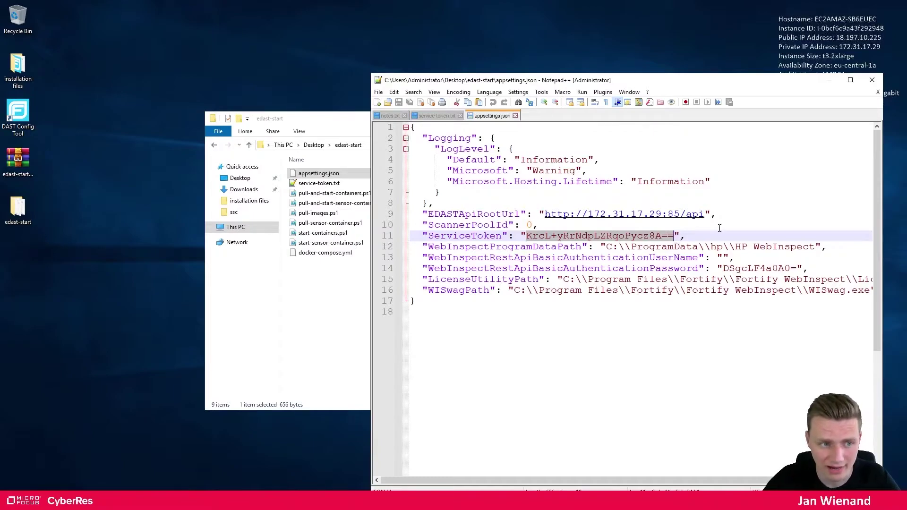
click(872, 80)
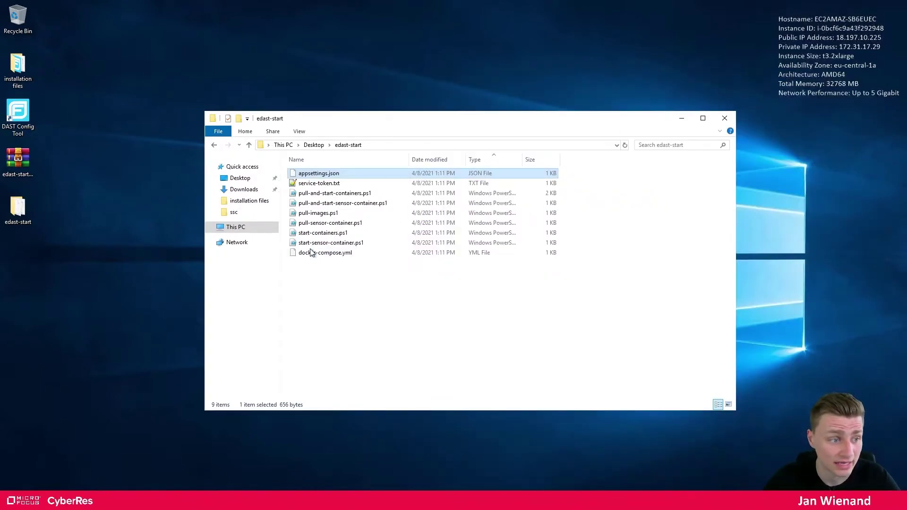
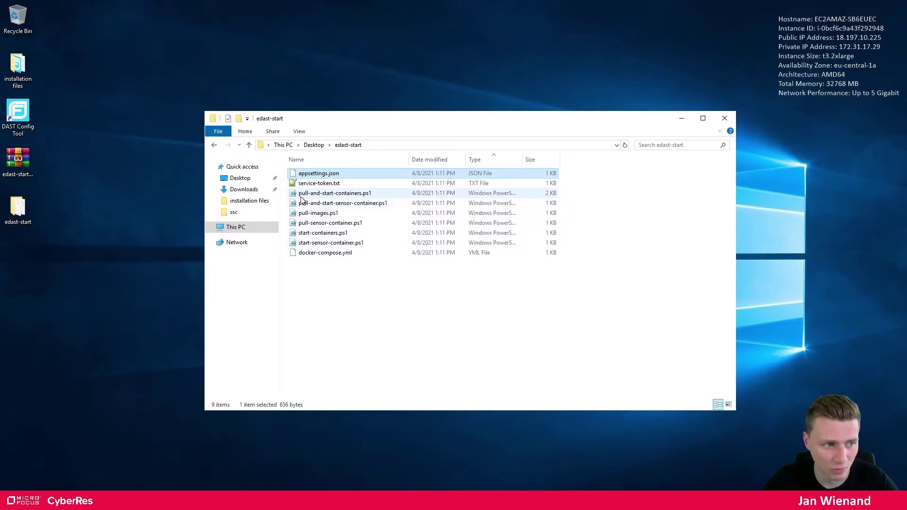
Point out the six PowerShell scripts, then bring up pull-and-start-containers.ps1's context menu
click(334, 214)
ctrl+click(337, 223)
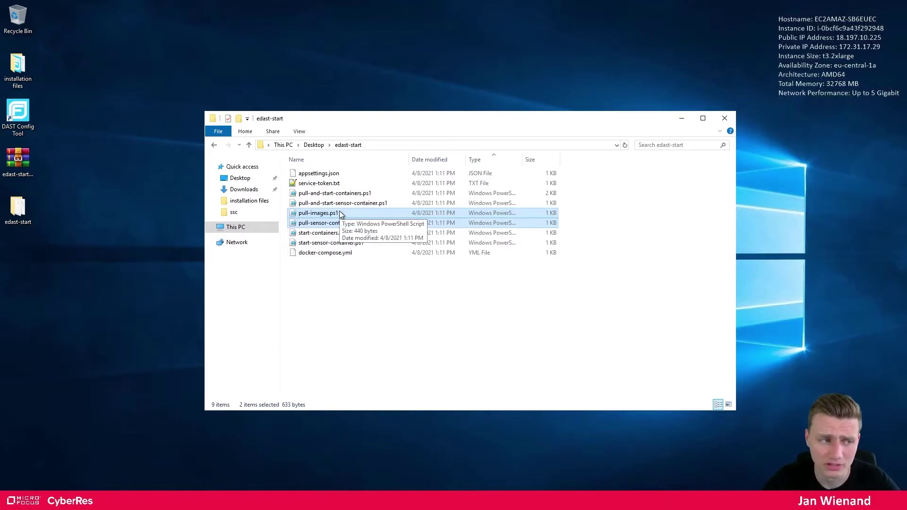
click(341, 194)
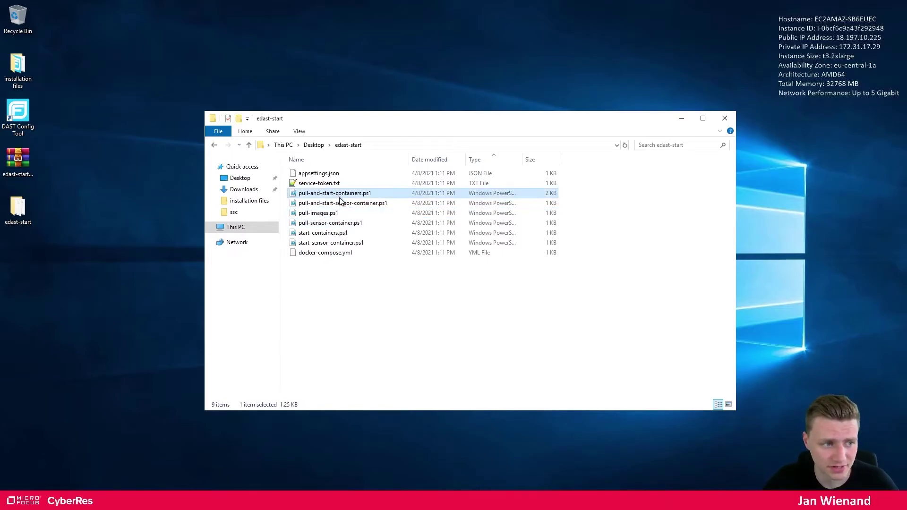
ctrl+click(342, 204)
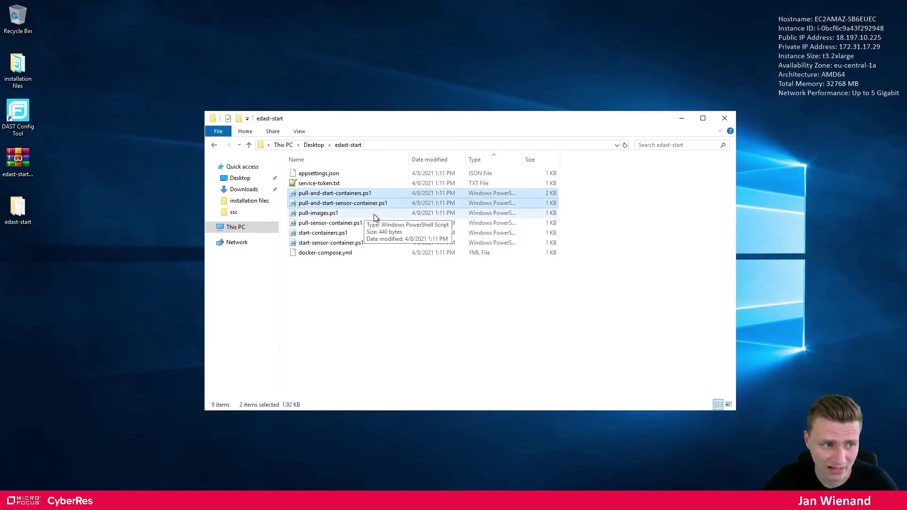
click(350, 233)
ctrl+click(356, 243)
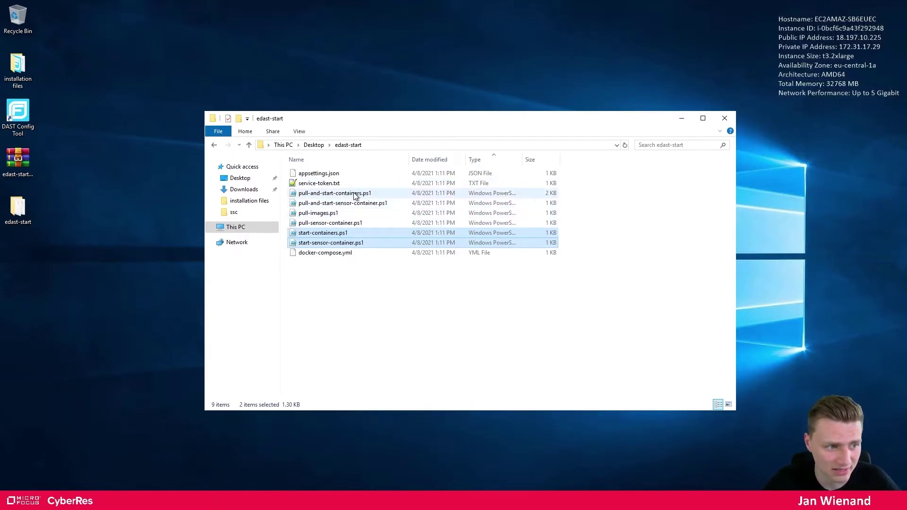
click(333, 196)
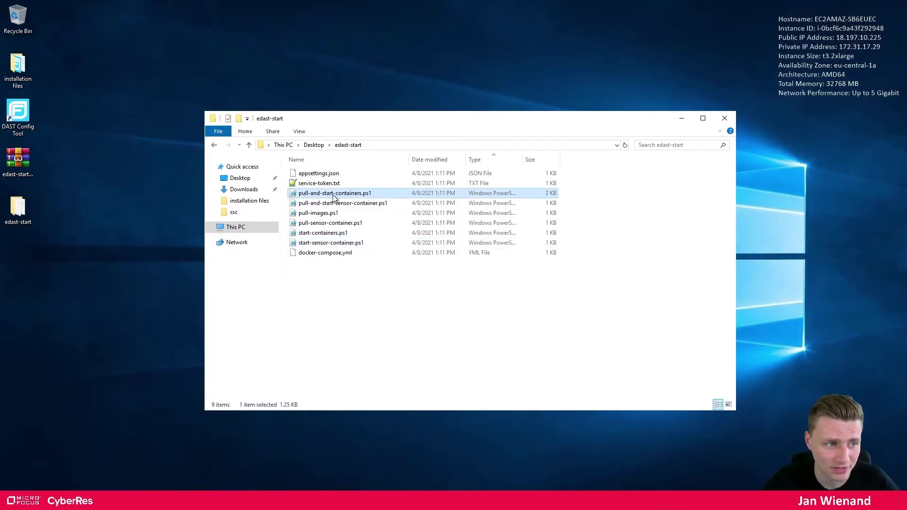
right_click(333, 196)
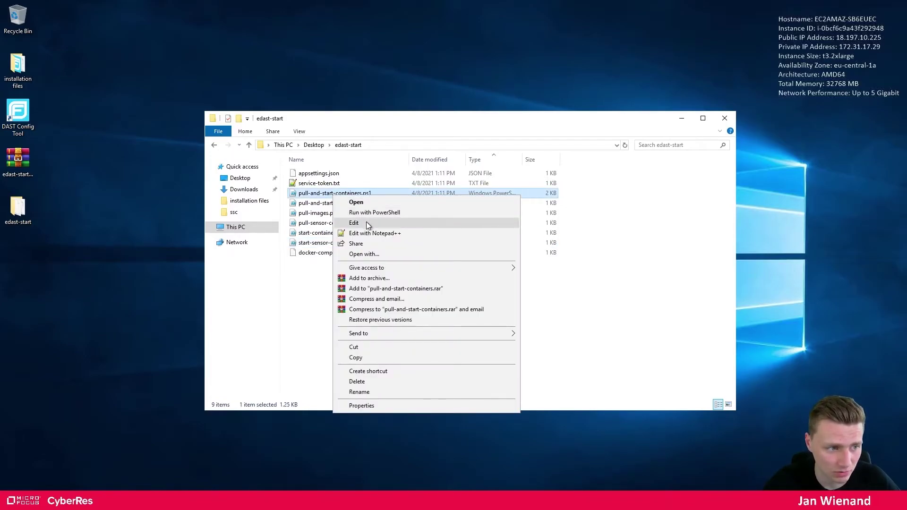
Edit pull-and-start-containers.ps1 in PowerShell ISE, highlighting its docker pull commands and api/globalservice container names
click(366, 222)
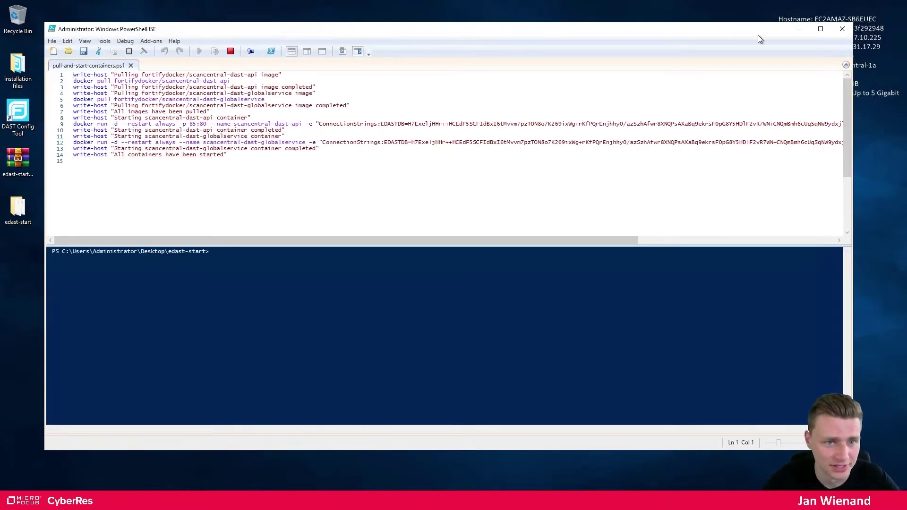
click(823, 29)
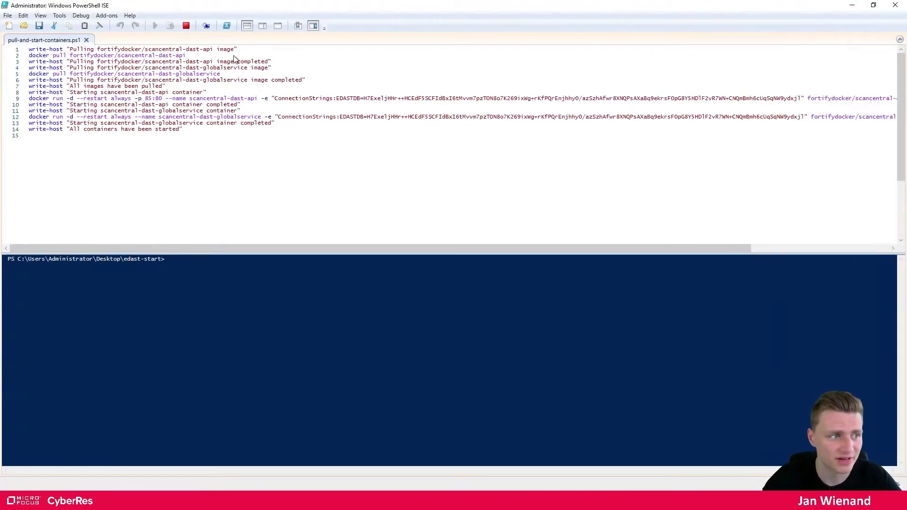
ctrl+scroll(231, 154, up, 5)
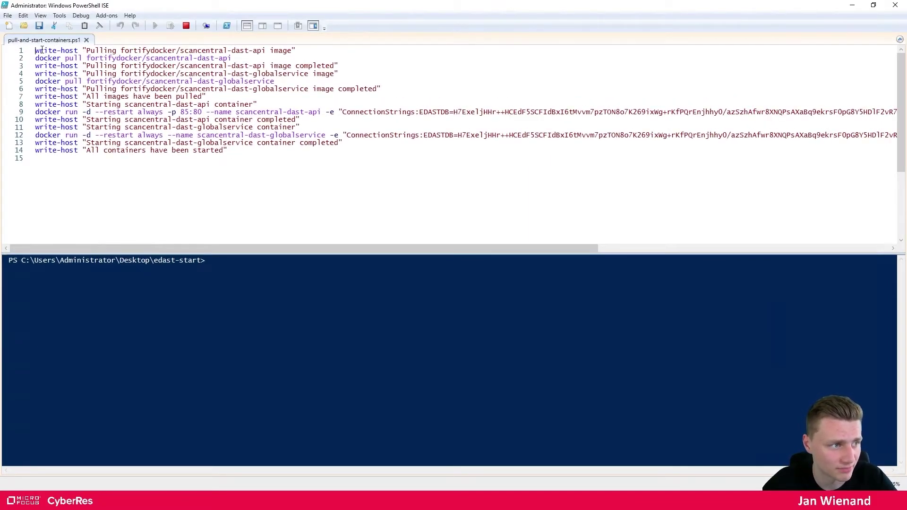
drag(35, 50, 374, 83)
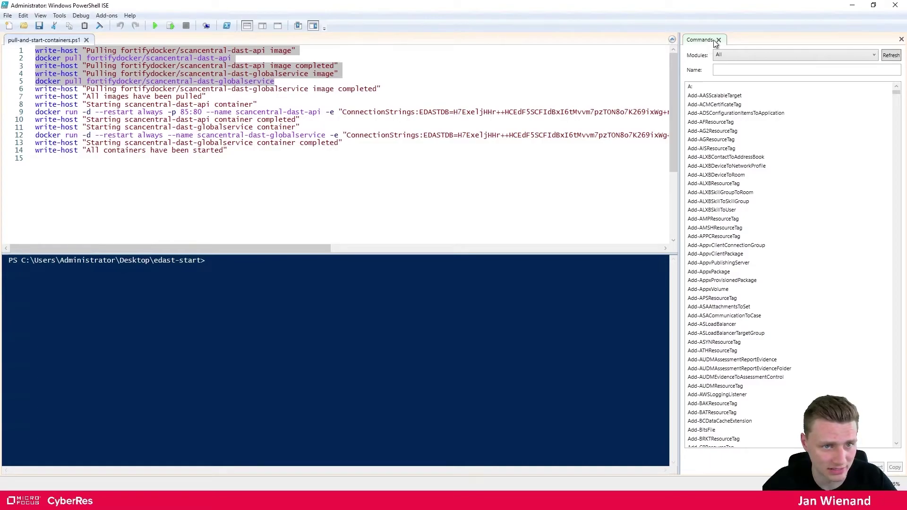
click(900, 40)
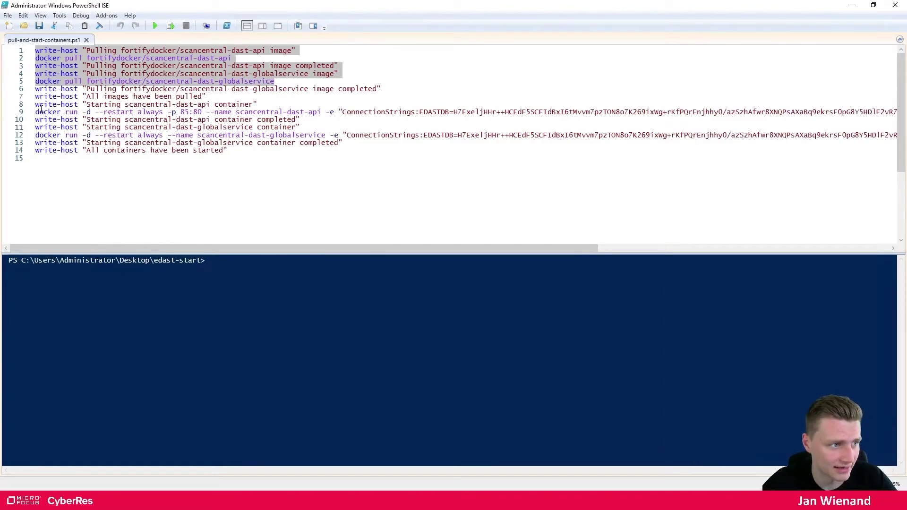
drag(38, 111, 236, 113)
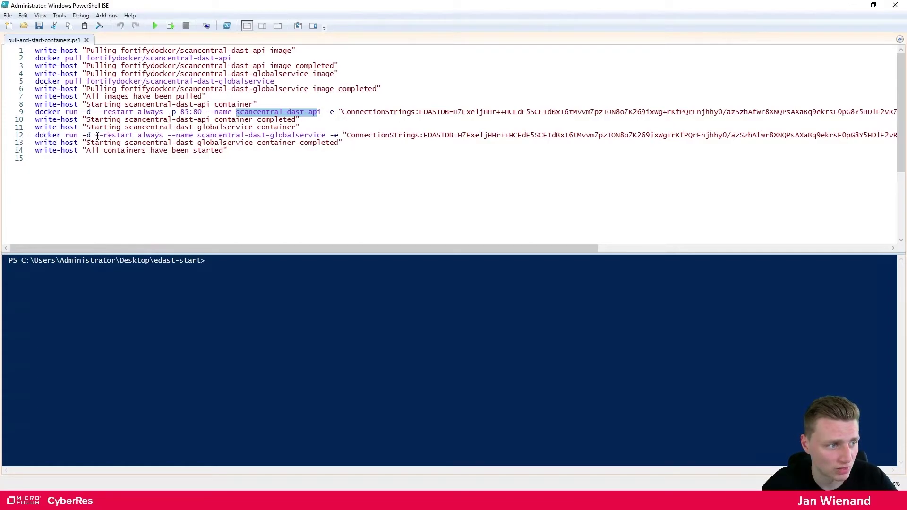
drag(198, 137, 327, 136)
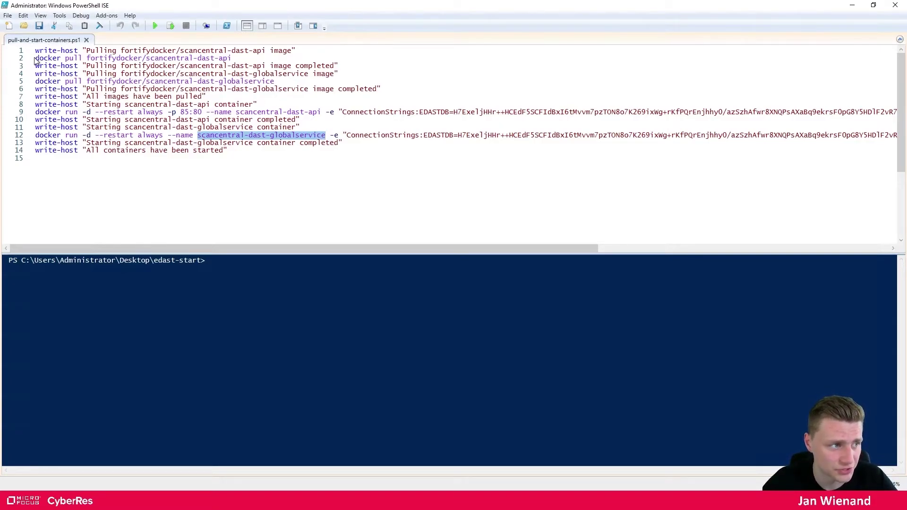
drag(280, 81, 35, 57)
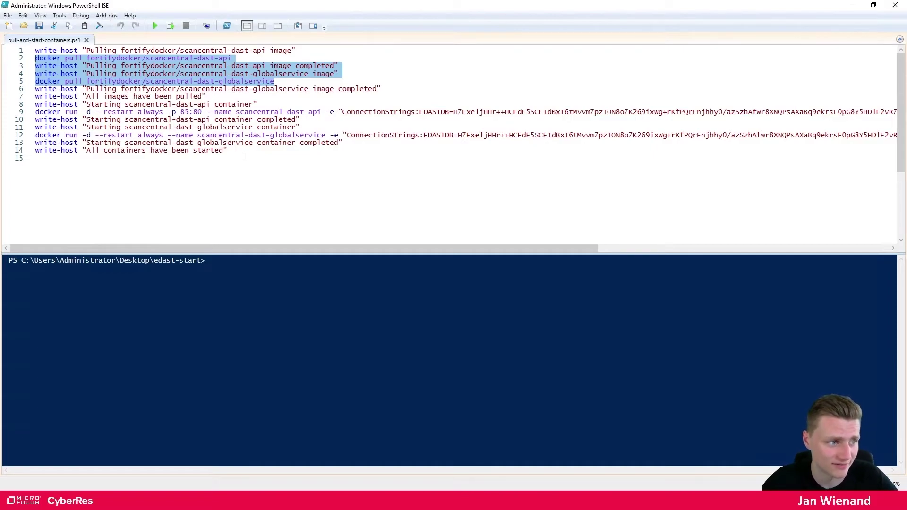
click(873, 5)
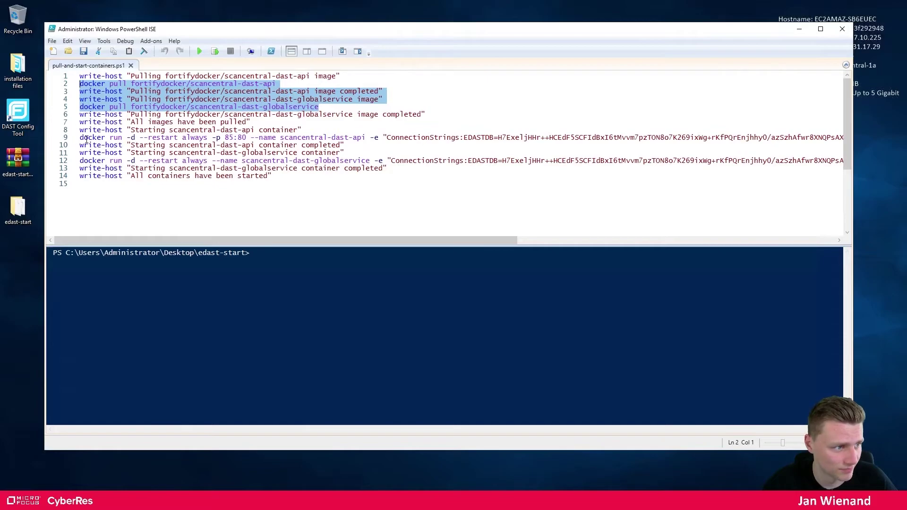
Launch PowerShell as administrator and run line 9's scancentral-dast-api docker run command
click(64, 139)
key(super+c)
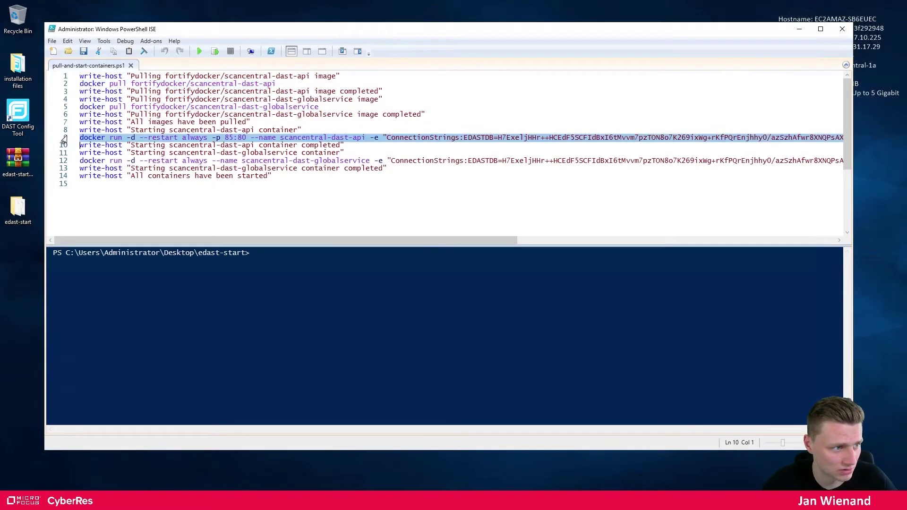
right_click(81, 500)
click(78, 413)
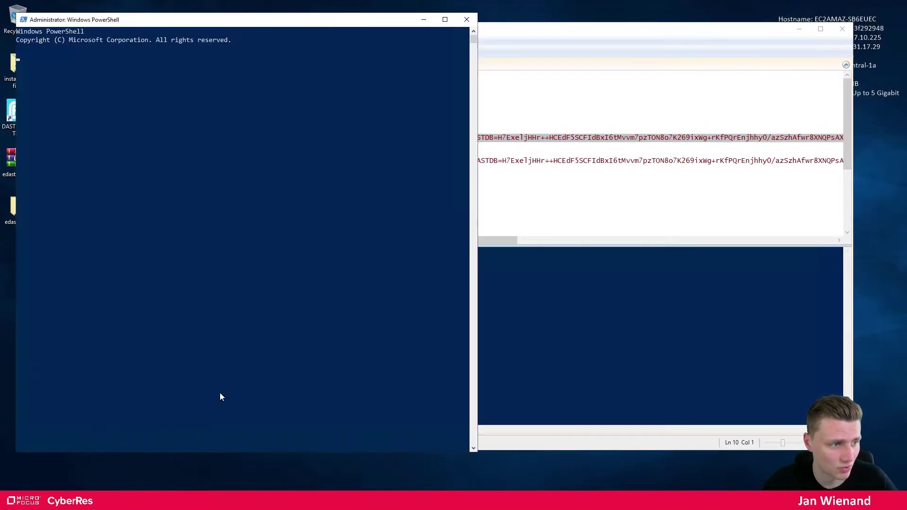
drag(210, 26, 518, 78)
right_click(495, 120)
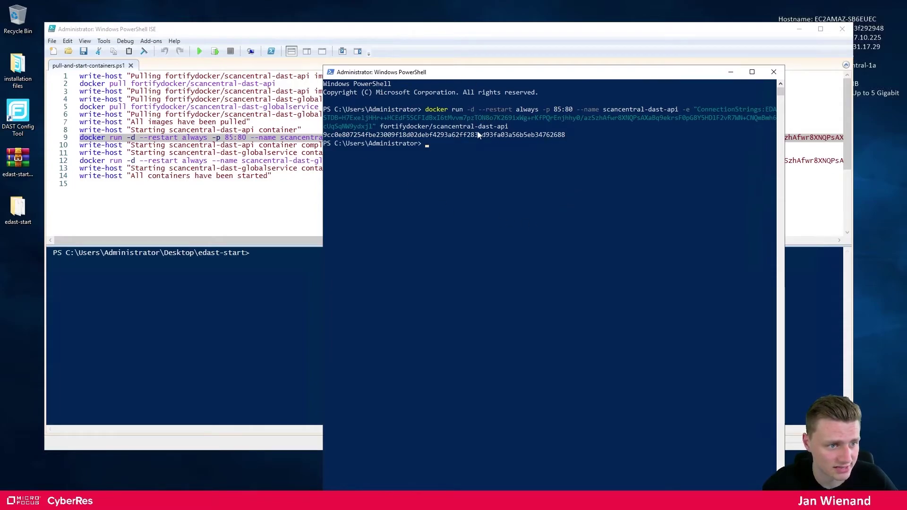
Run line 12's scancentral-dast-globalservice docker run command in the console, then minimize PowerShell ISE
click(243, 200)
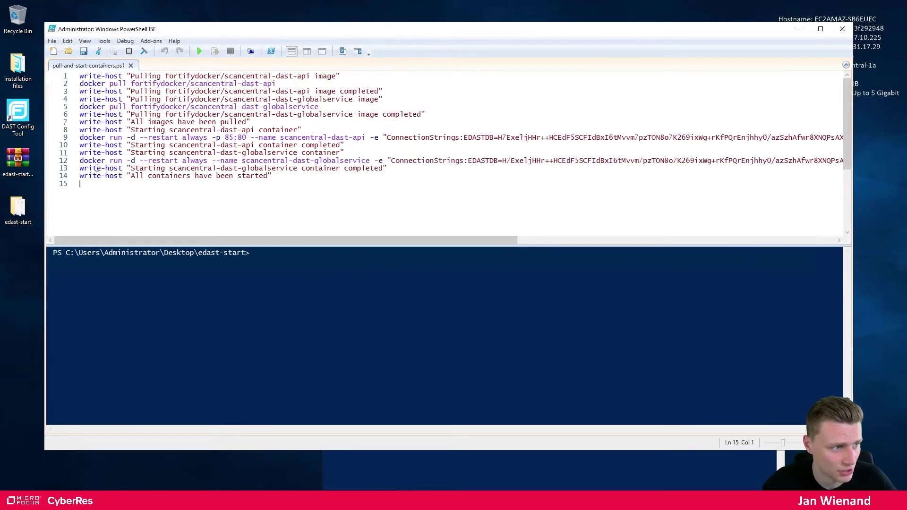
click(61, 163)
key(ctrl+c)
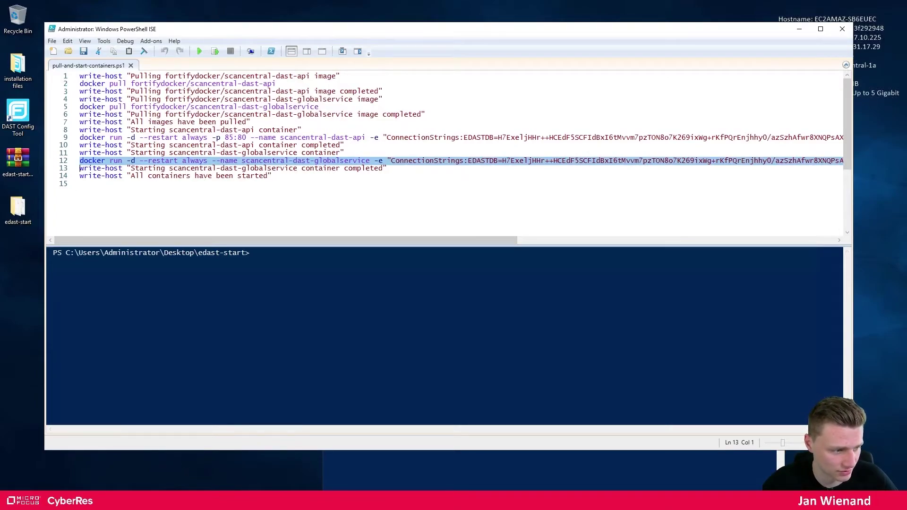
key(alt+Tab)
key(ctrl+v)
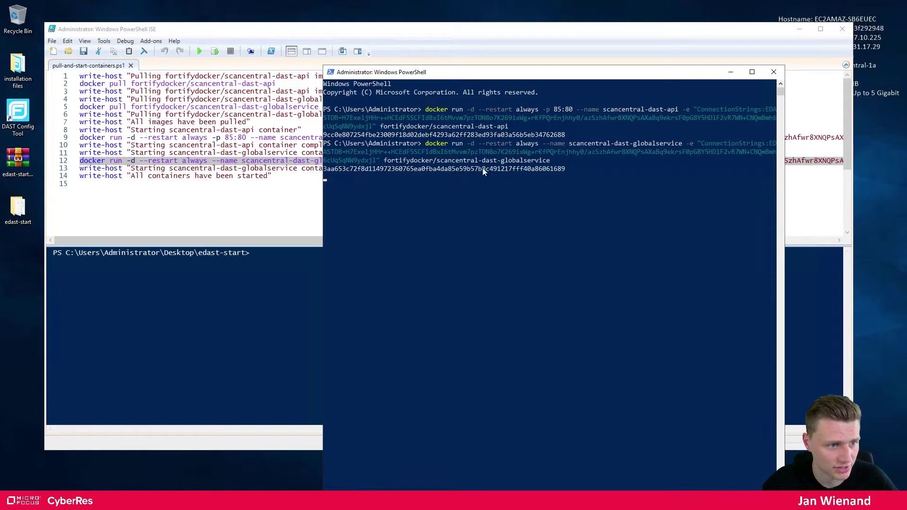
drag(552, 161, 480, 161)
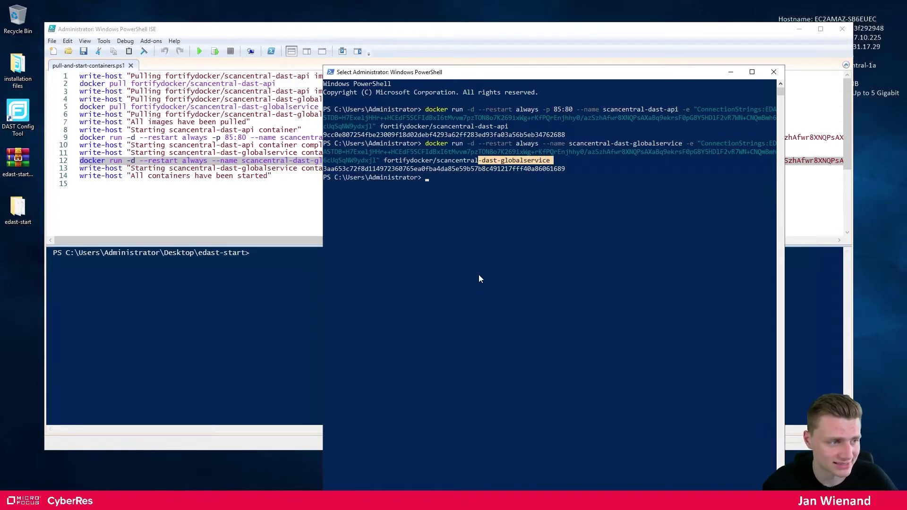
click(201, 182)
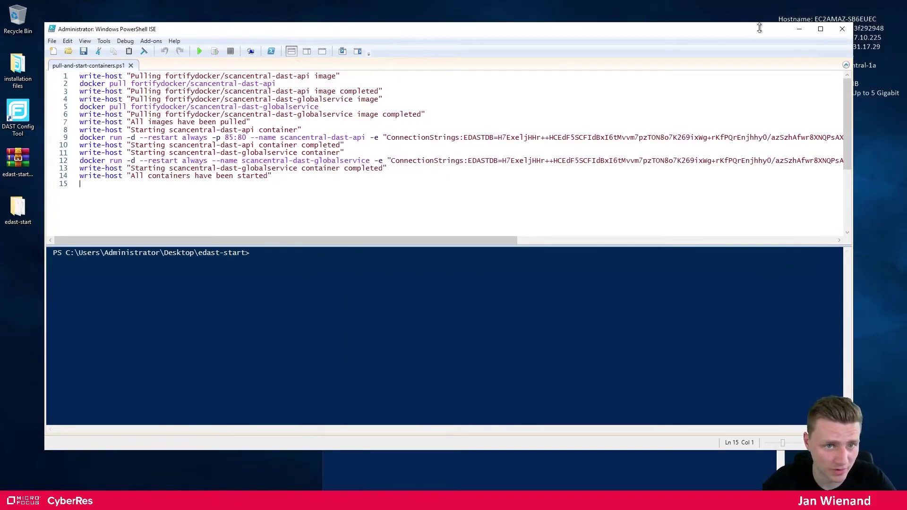
click(799, 29)
click(508, 192)
Run docker ps -a and confirm the globalservice, dast-api and lim containers are listed
text(docker ps -a)
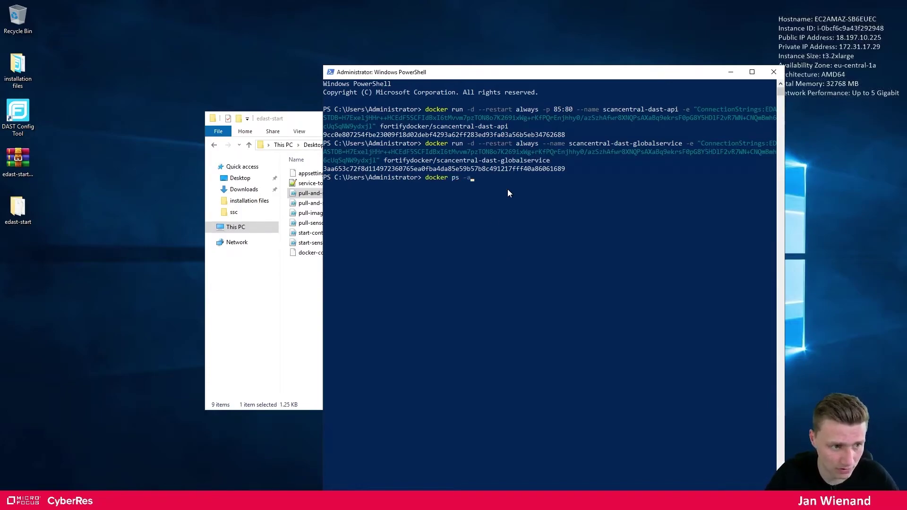
key(Return)
click(752, 72)
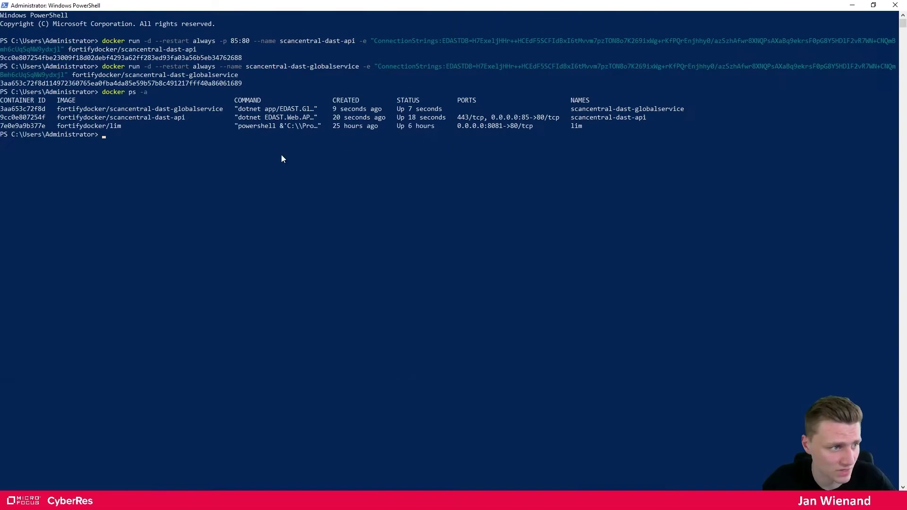
drag(159, 110, 214, 110)
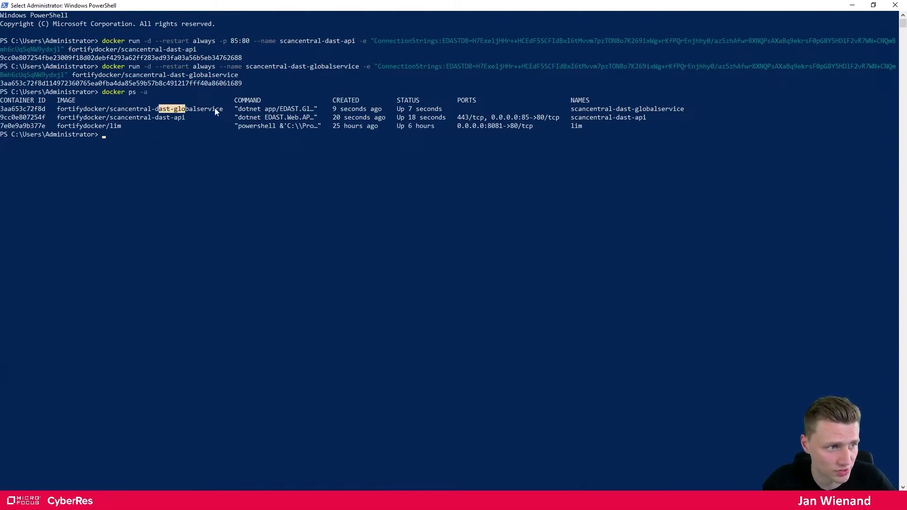
drag(156, 117, 184, 118)
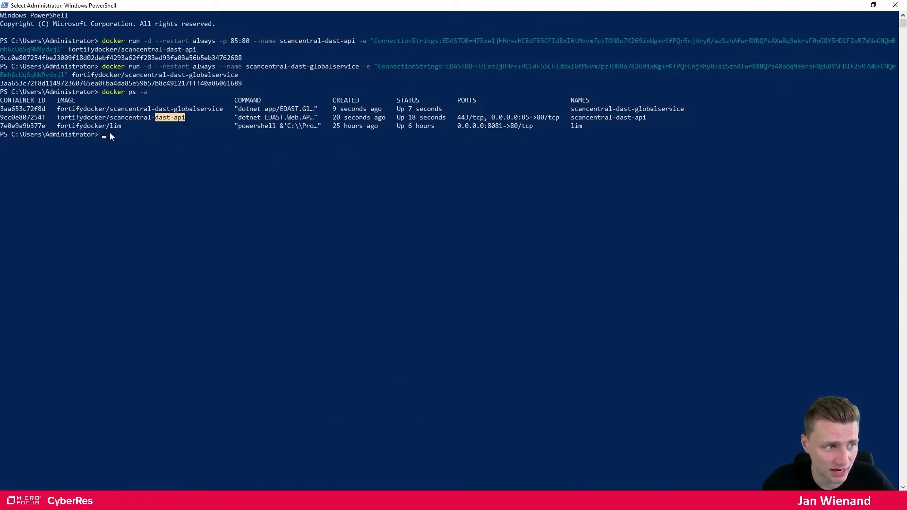
drag(121, 125, 110, 126)
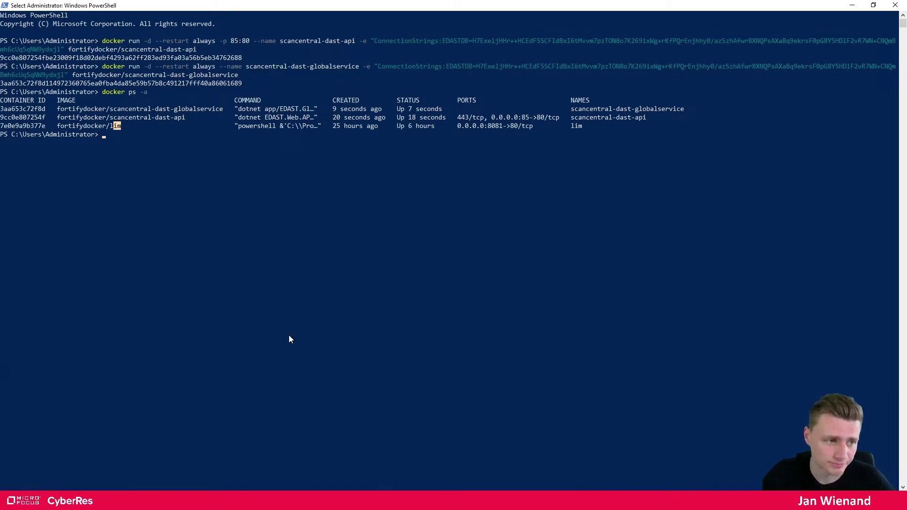
click(102, 500)
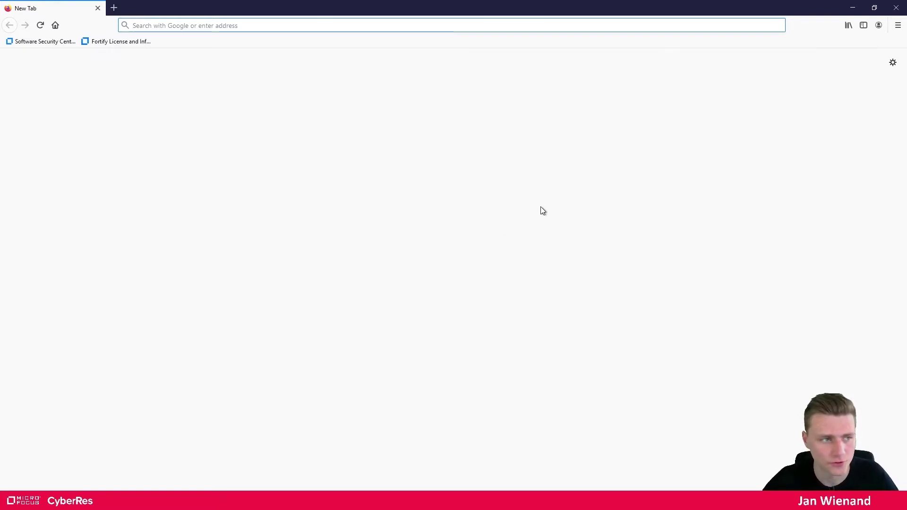
Load the SSC login page and sign in as admin with the account password
click(47, 41)
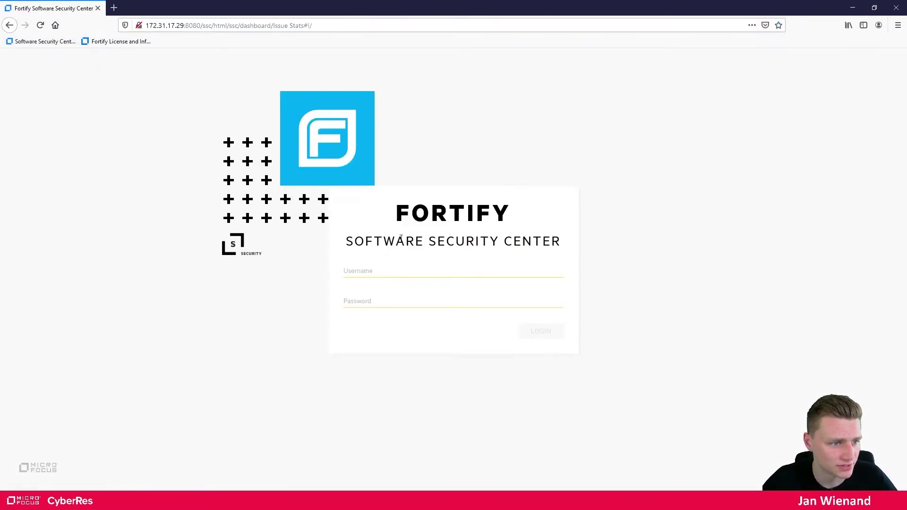
click(368, 270)
text(admin)
key(Tab)
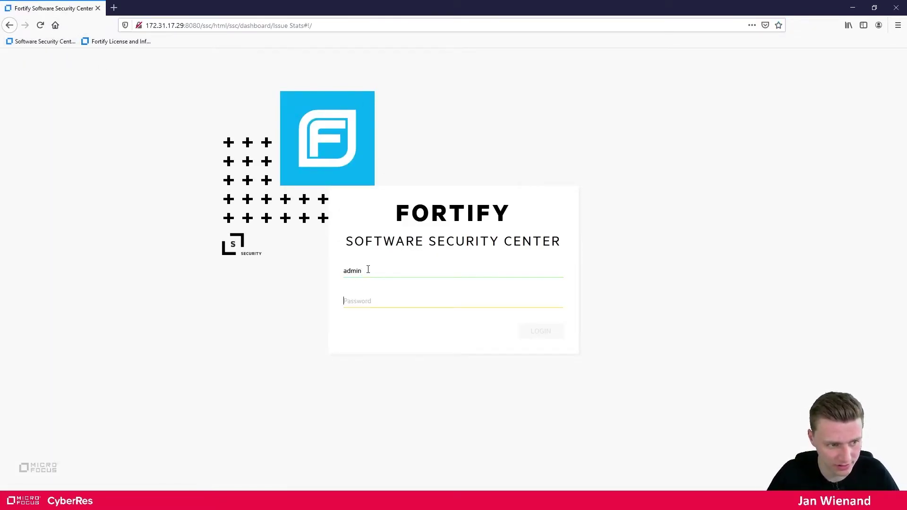
text(***********)
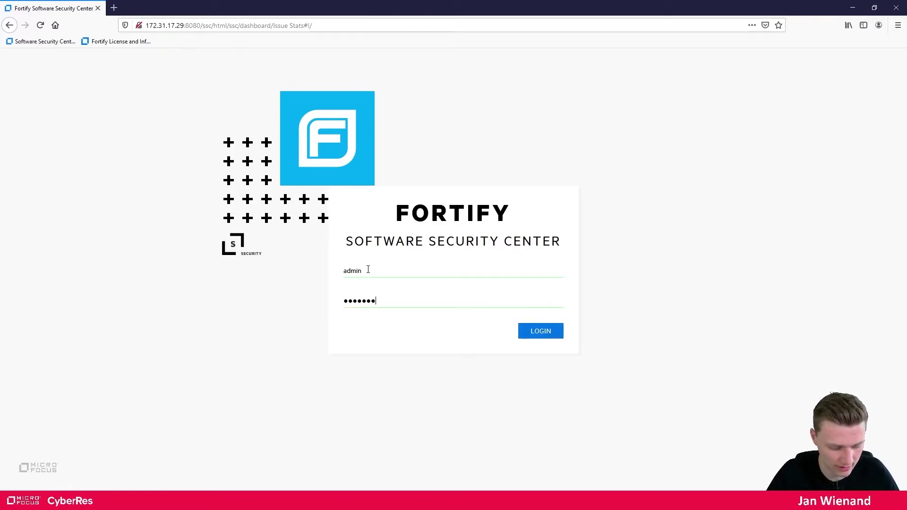
text(****)
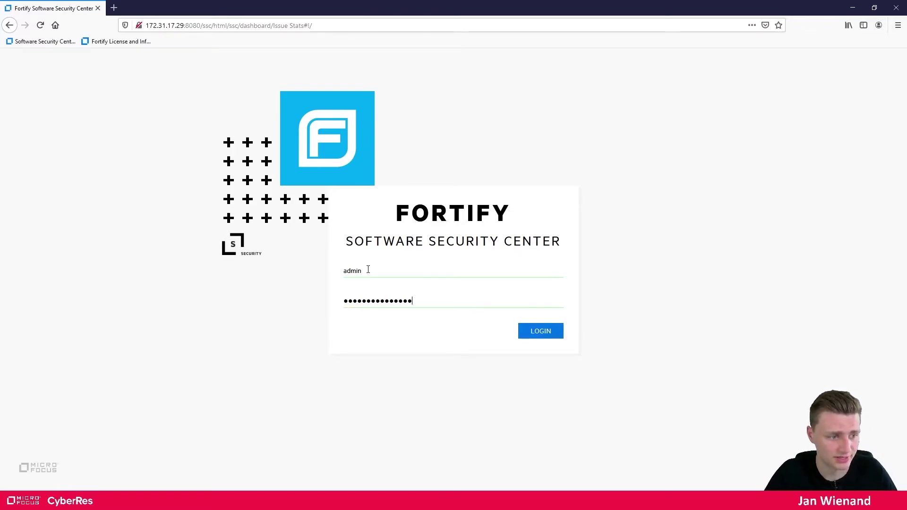
key(Return)
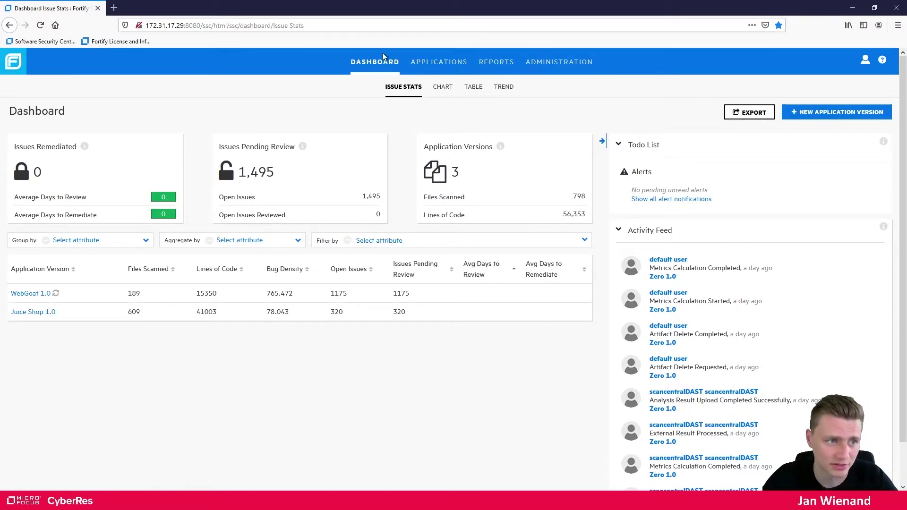
Open Administration > Configuration > ScanCentral DAST and tick Enable
click(566, 63)
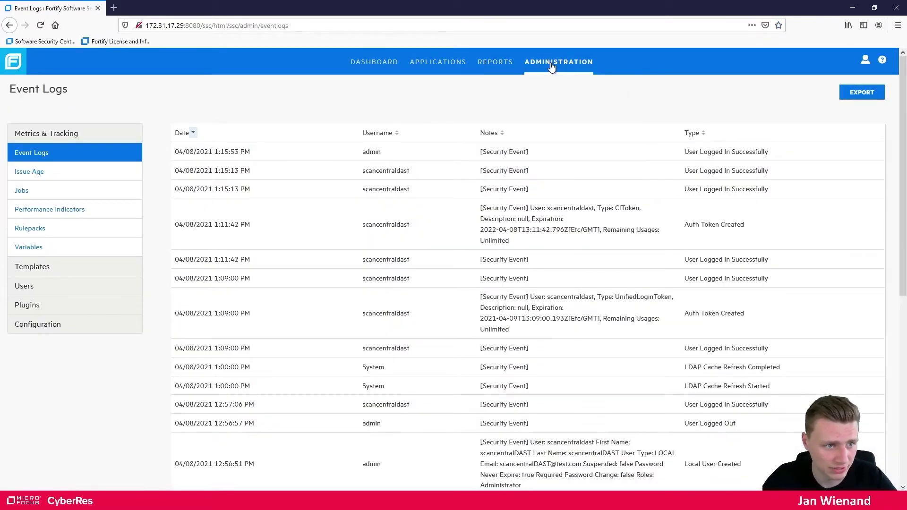
click(43, 331)
scroll(137, 341, down, 5)
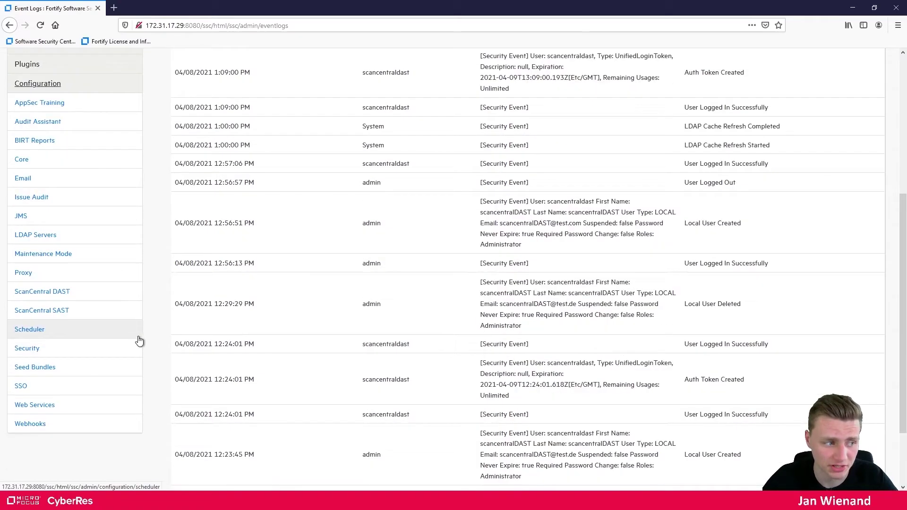
click(59, 296)
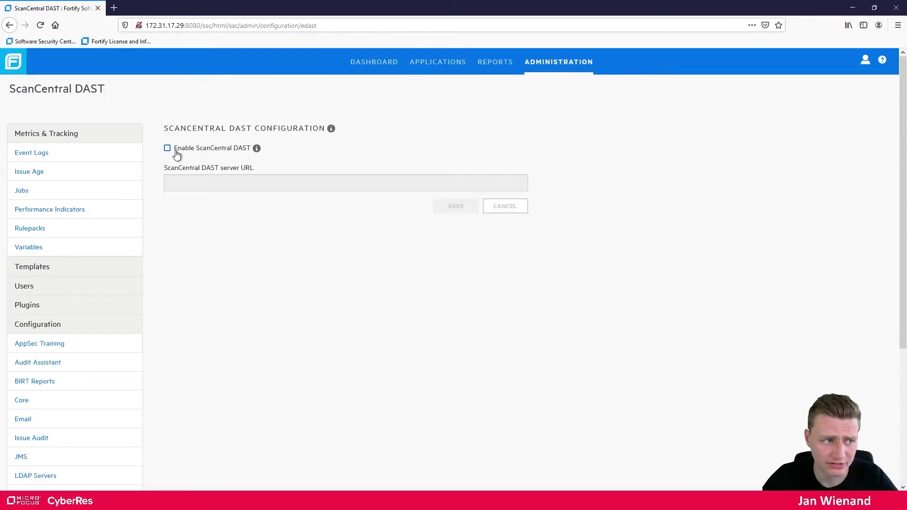
click(168, 149)
click(231, 183)
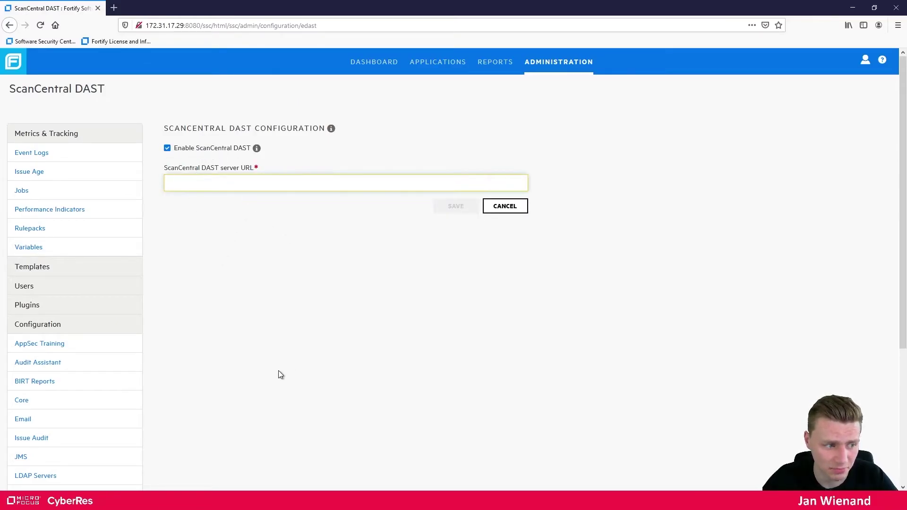
click(330, 501)
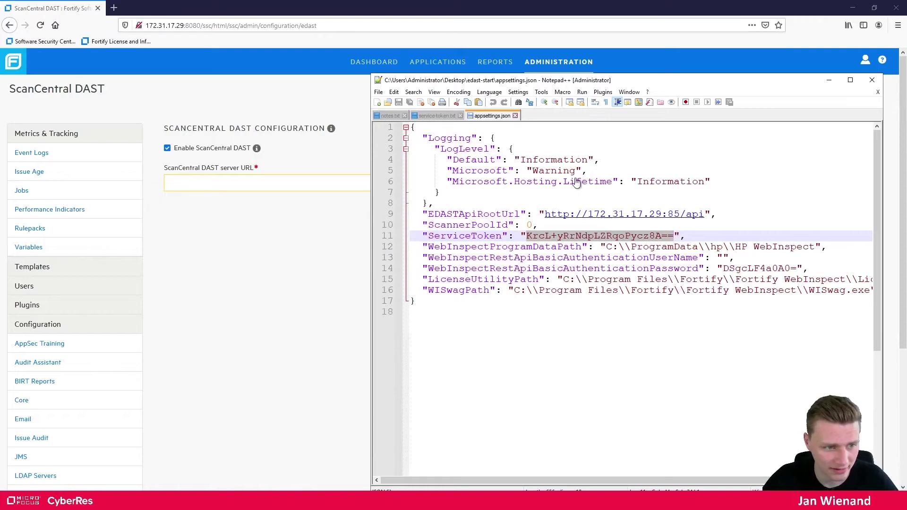
click(387, 116)
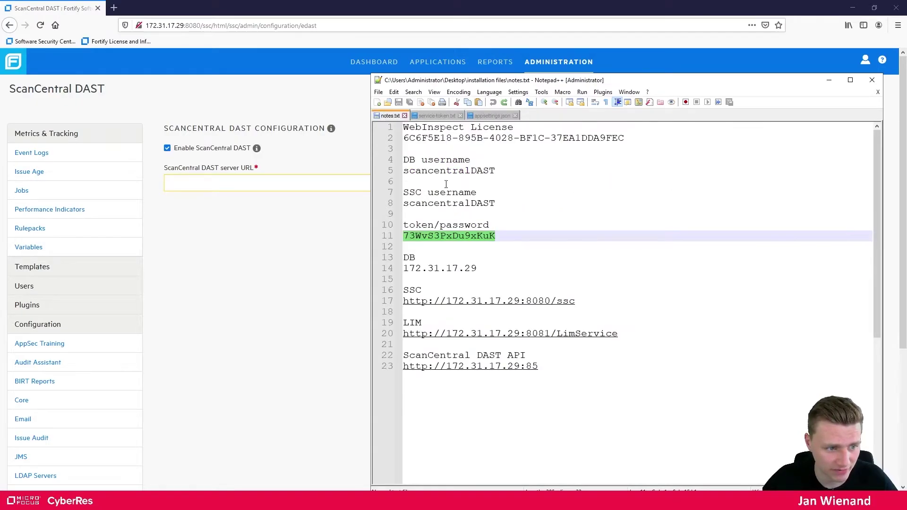
click(549, 367)
text(/api)
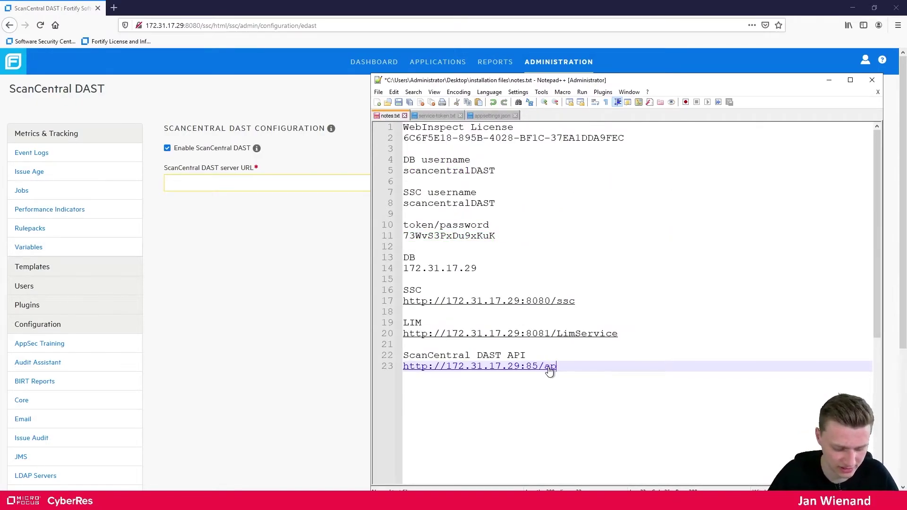
key(ctrl+a)
drag(585, 368, 400, 375)
key(ctrl+c)
Paste the address into the server URL field and save the ScanCentral DAST configuration
click(263, 184)
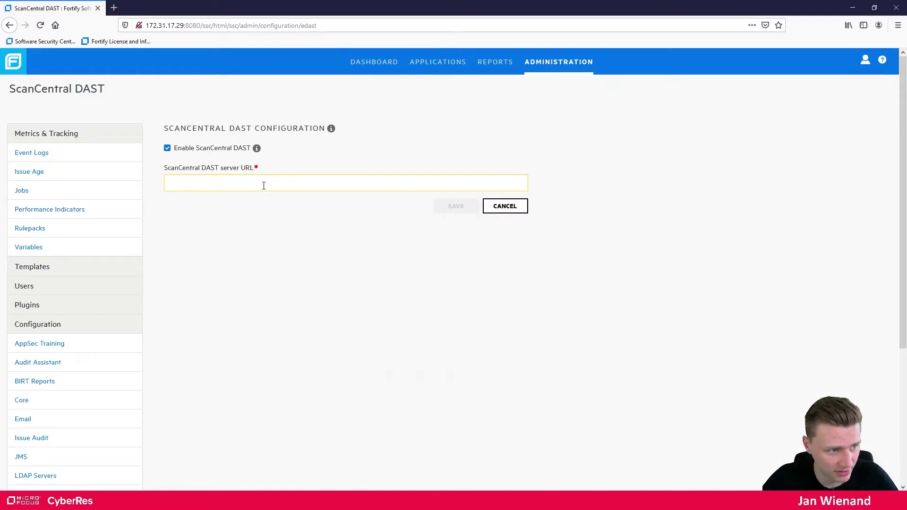
key(ctrl+v)
click(445, 211)
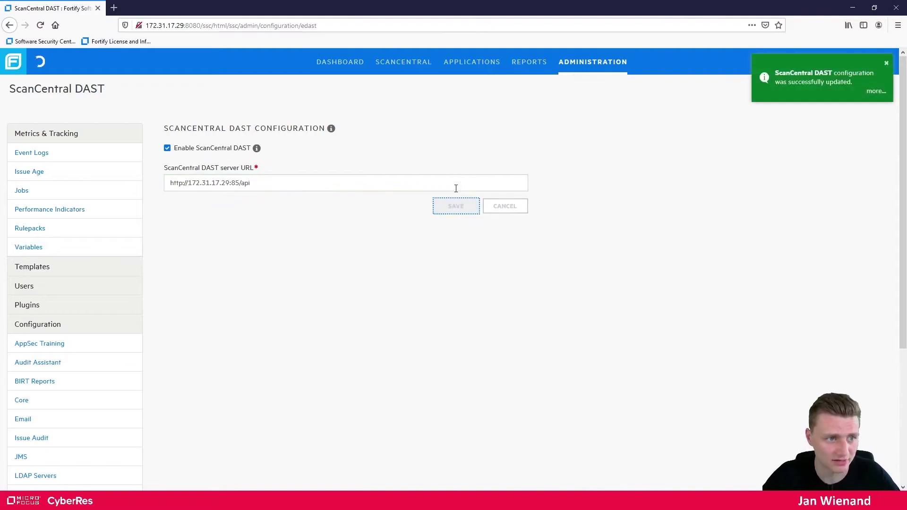
click(886, 64)
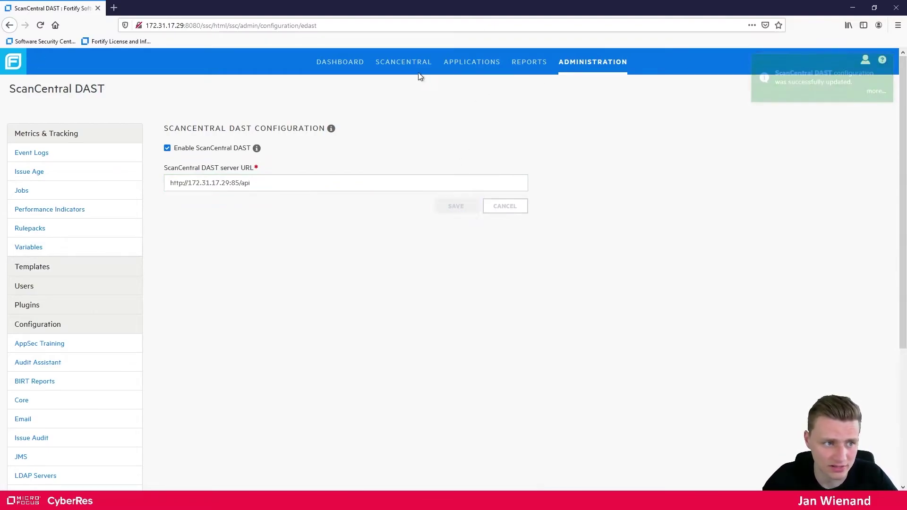
click(395, 65)
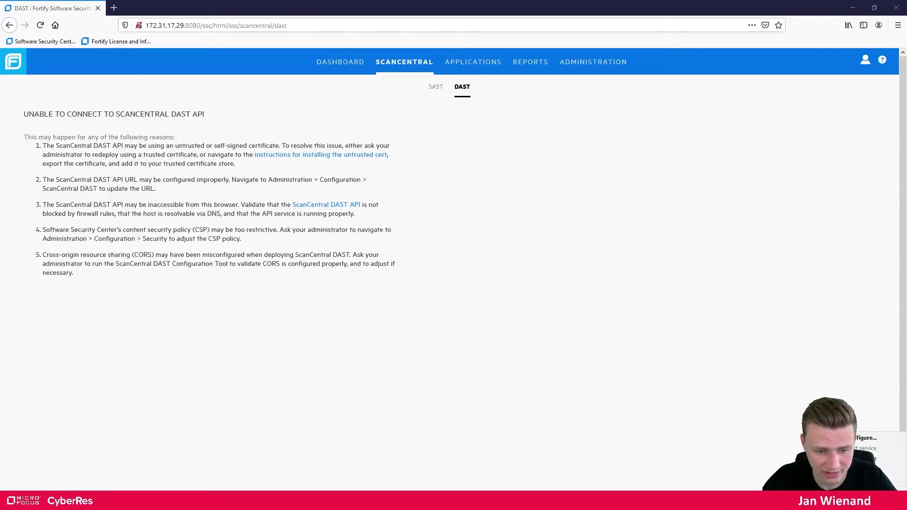
Restart the Tomcat9 service from its tray icon by stopping and starting it
click(877, 458)
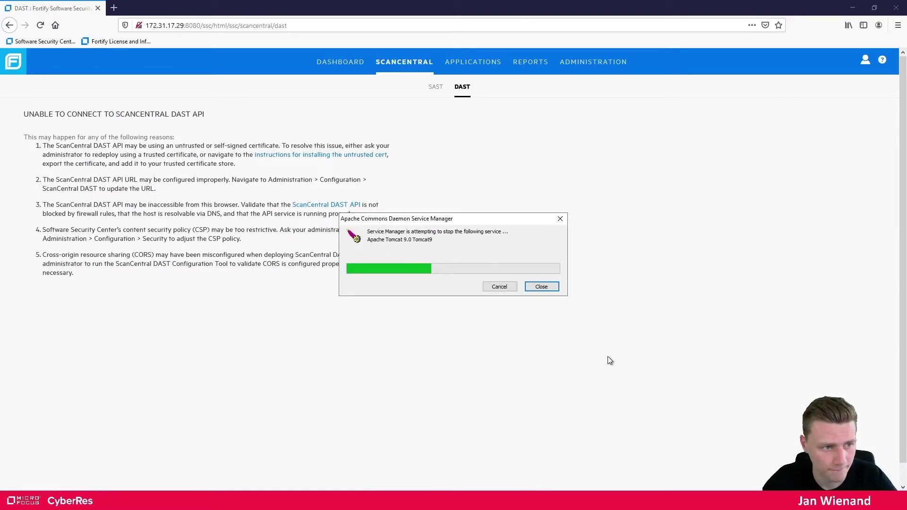
right_click(837, 501)
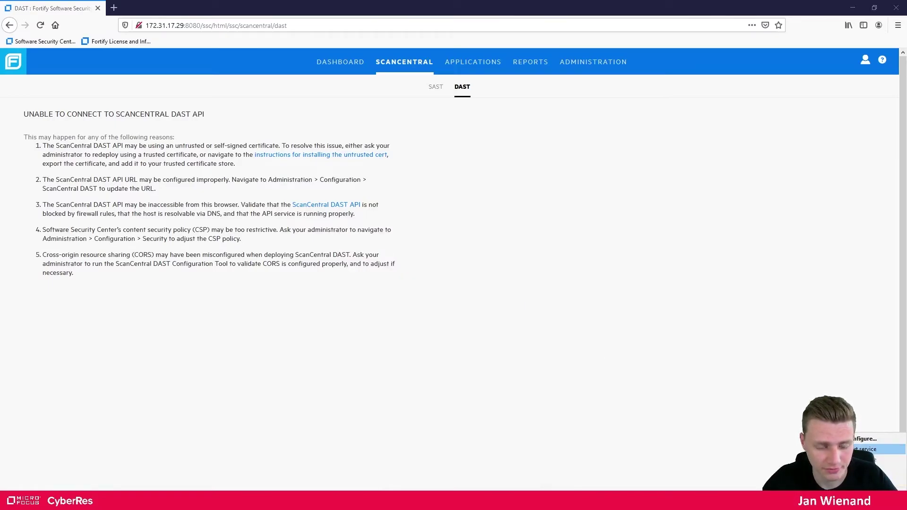
click(867, 448)
click(252, 26)
click(214, 26)
drag(213, 26, 103, 29)
key(ctrl+c)
click(113, 8)
key(ctrl+v)
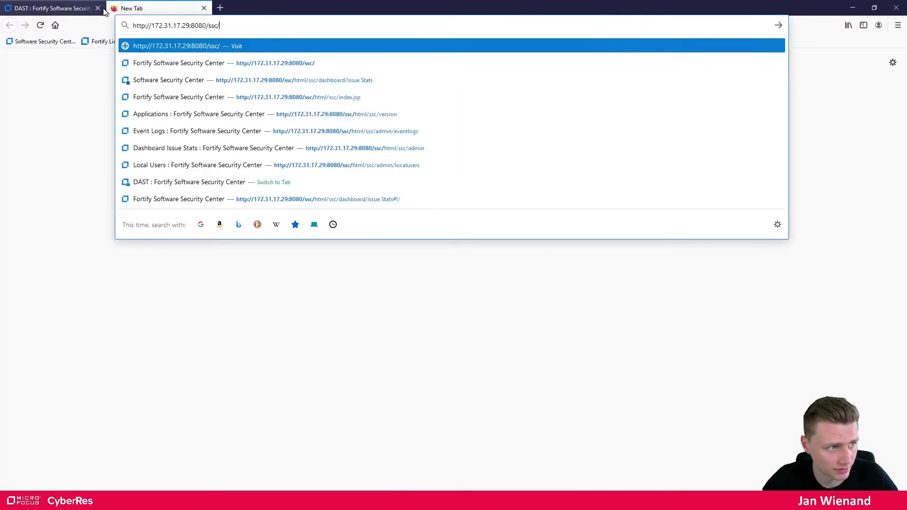
click(98, 8)
text(+)
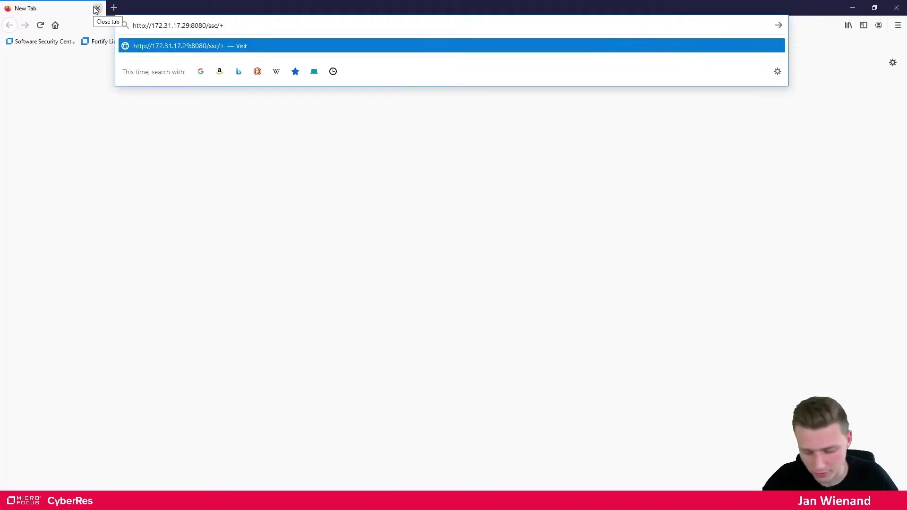
key(BackSpace)
key(Return)
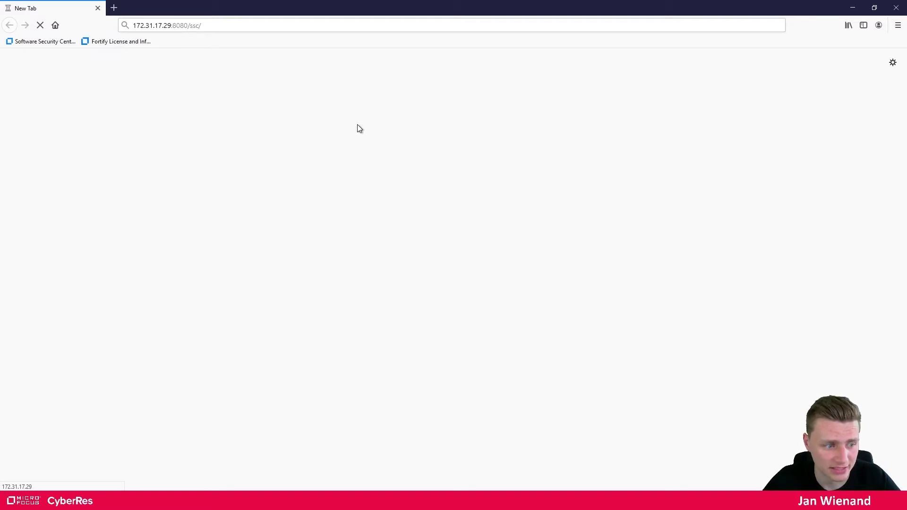
Close PowerShell ISE and rerun docker ps -a, noting the containers' two-minute uptime
click(296, 500)
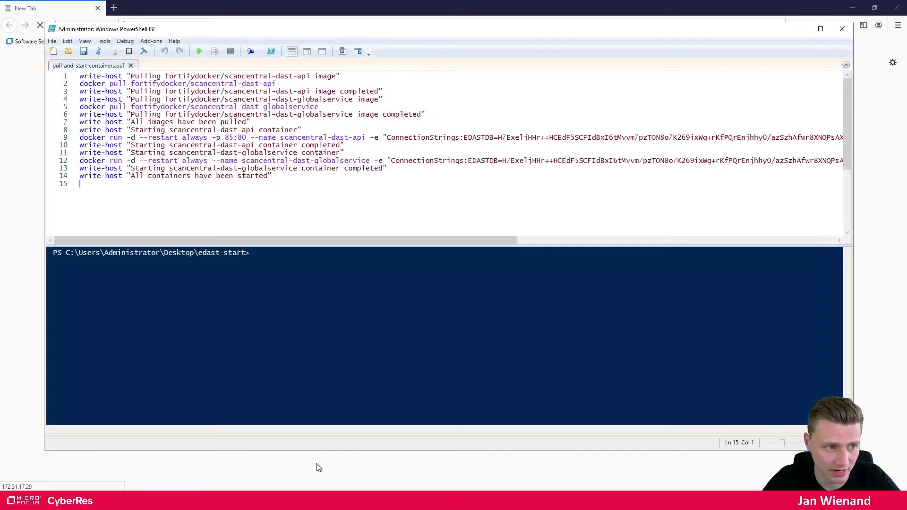
click(844, 31)
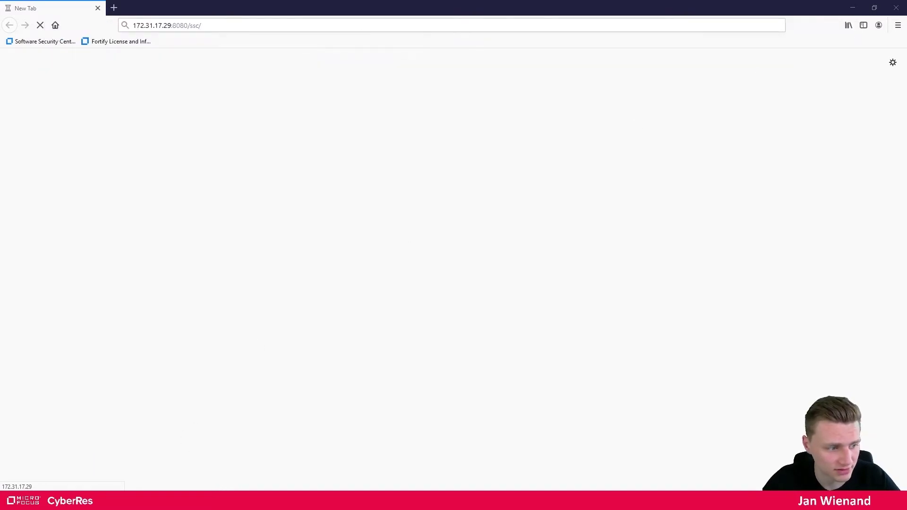
click(318, 500)
click(422, 220)
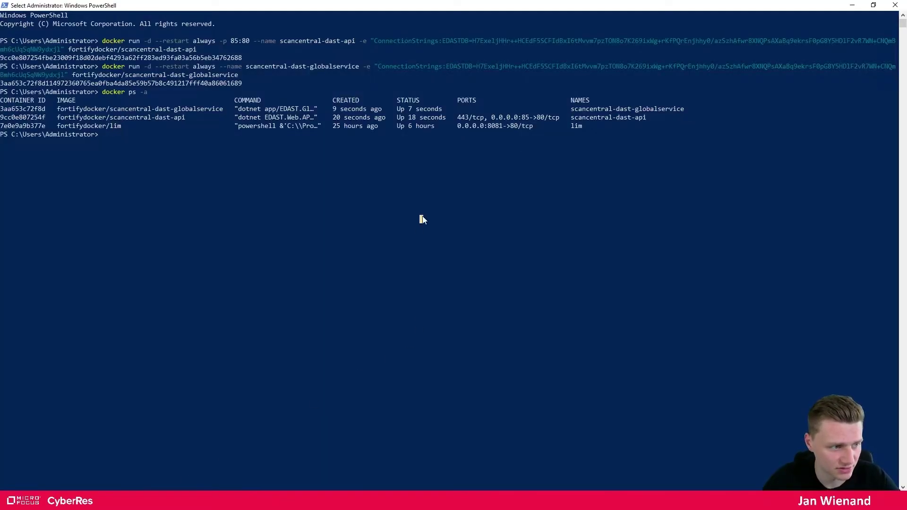
key(Escape)
key(Up)
key(Return)
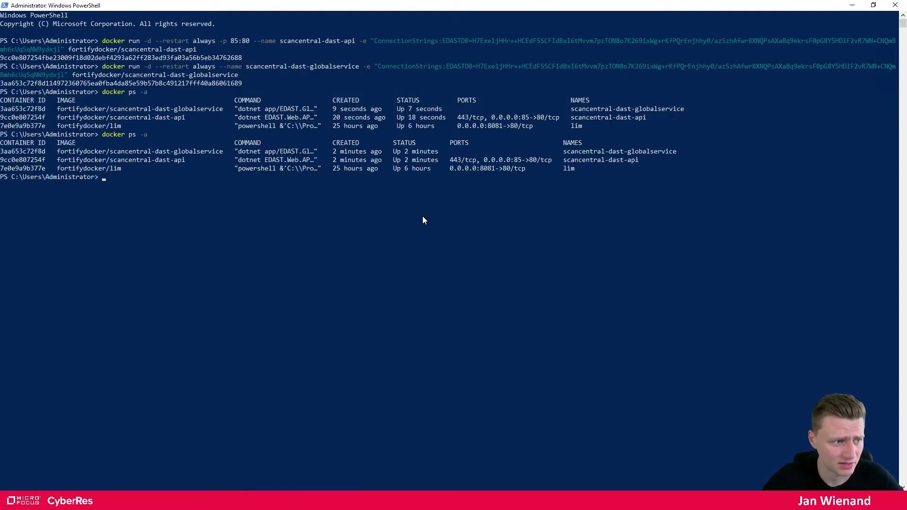
drag(440, 152, 334, 151)
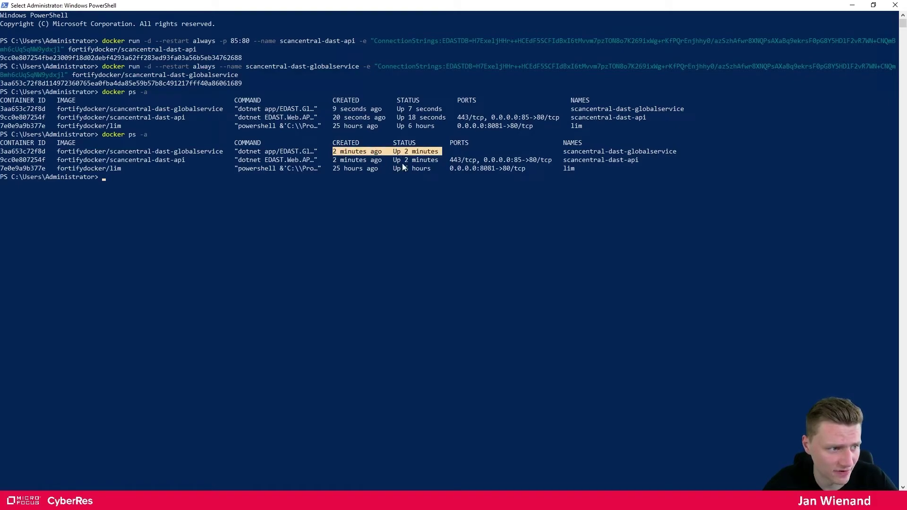
click(252, 201)
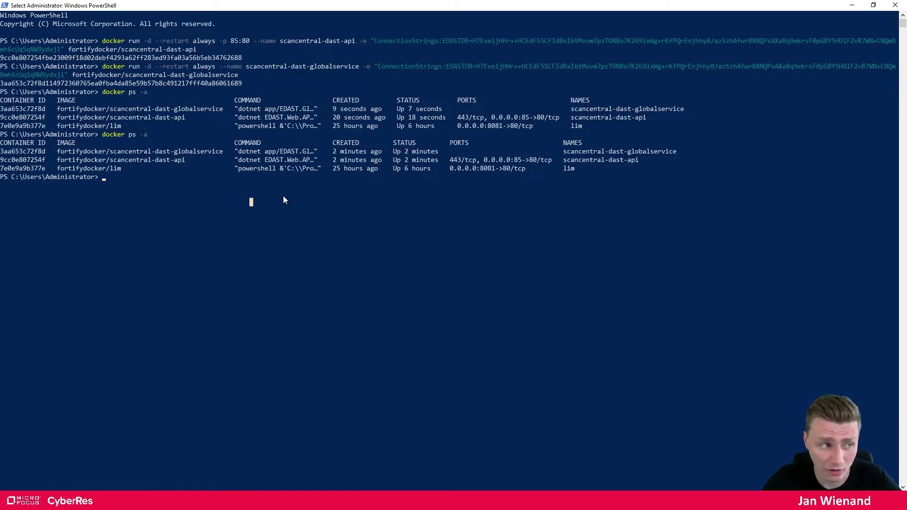
key(Escape)
Follow the scancentral-dast-api container's logs with docker logs -f and its container ID
text(docker )
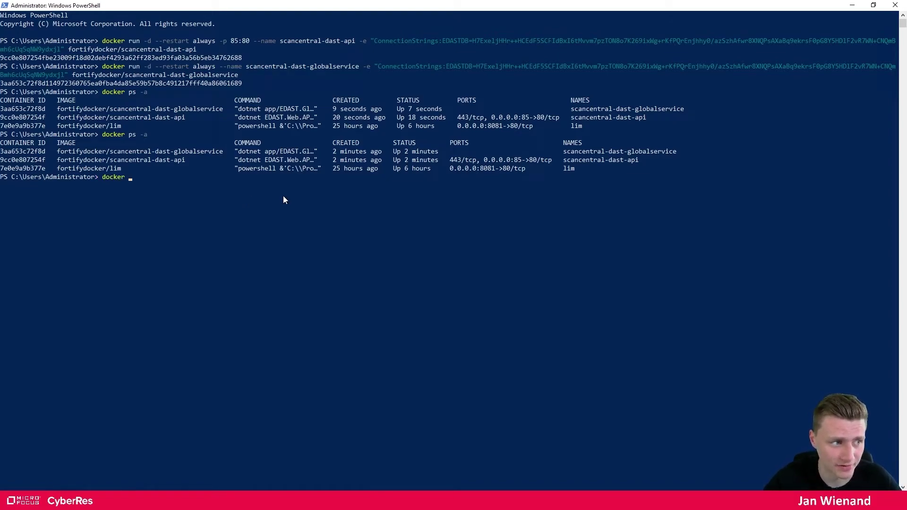
text(logs -f)
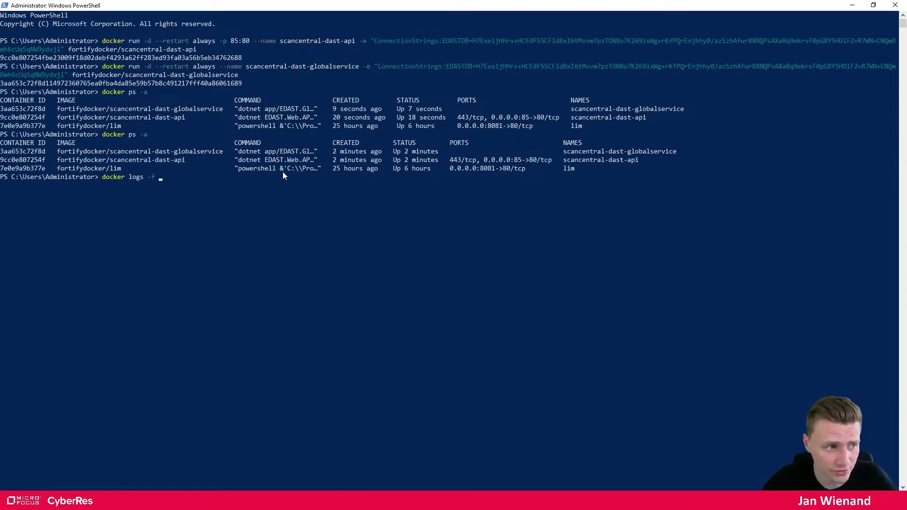
double_click(28, 160)
key(ctrl+c)
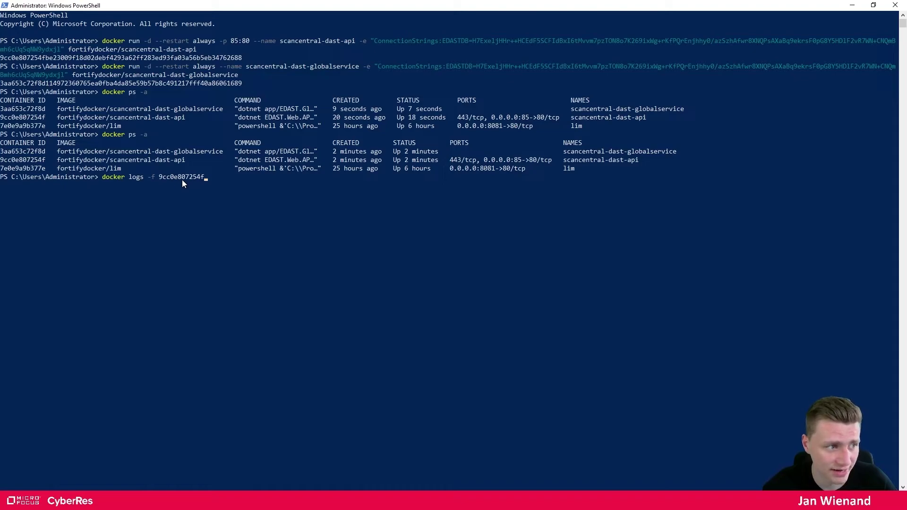
key(Return)
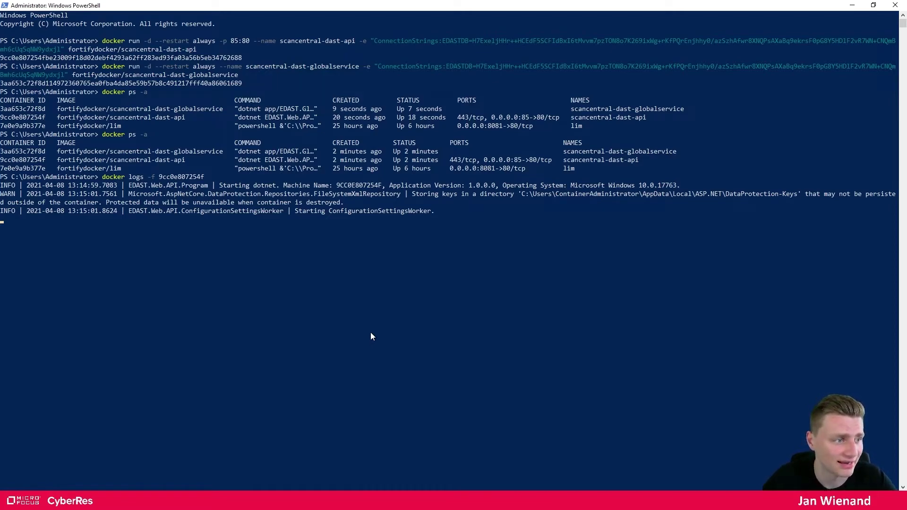
click(852, 5)
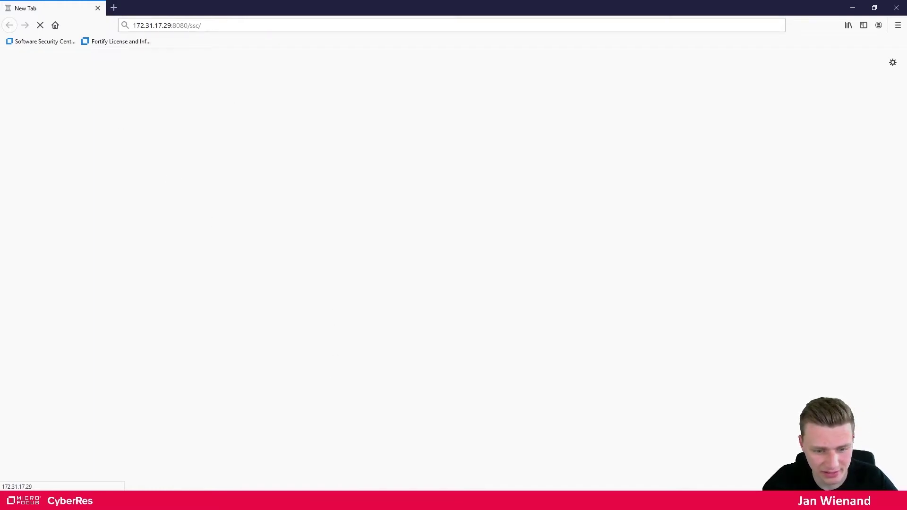
Open ScanCentral DAST in SSC and view its Sensors list, currently empty
right_click(845, 500)
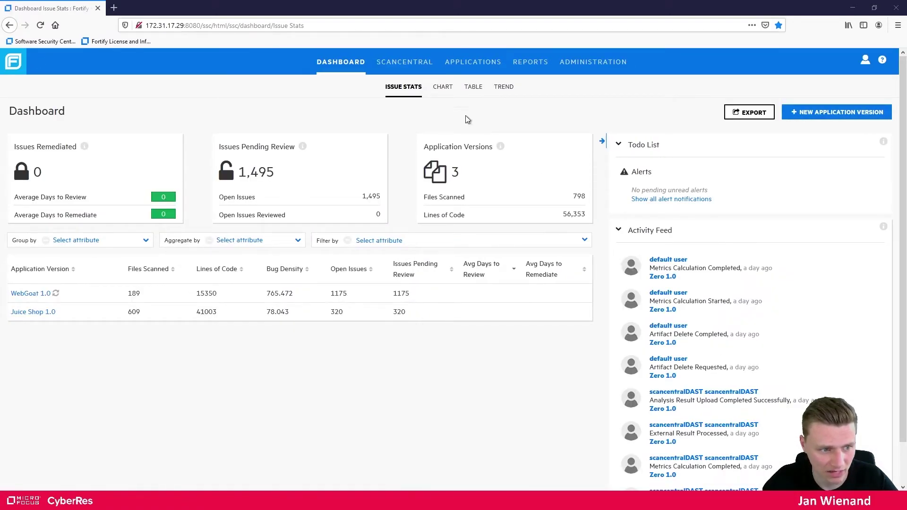
click(412, 63)
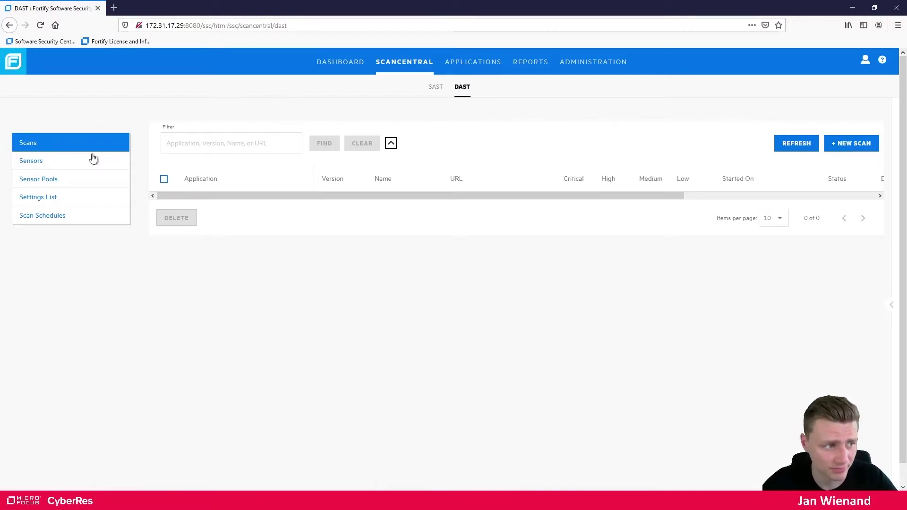
click(32, 164)
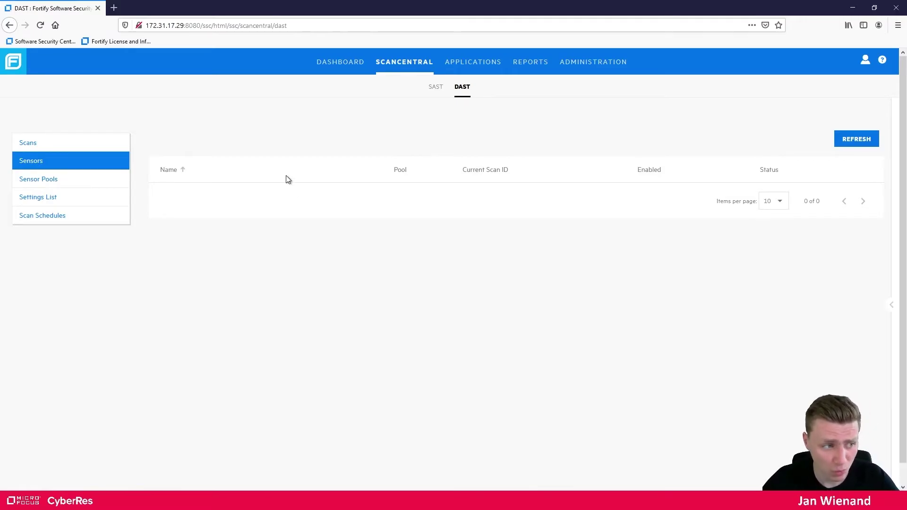
Open start-sensor-container.ps1 from the edast-start folder in a maximized PowerShell ISE
mouse_move(116, 501)
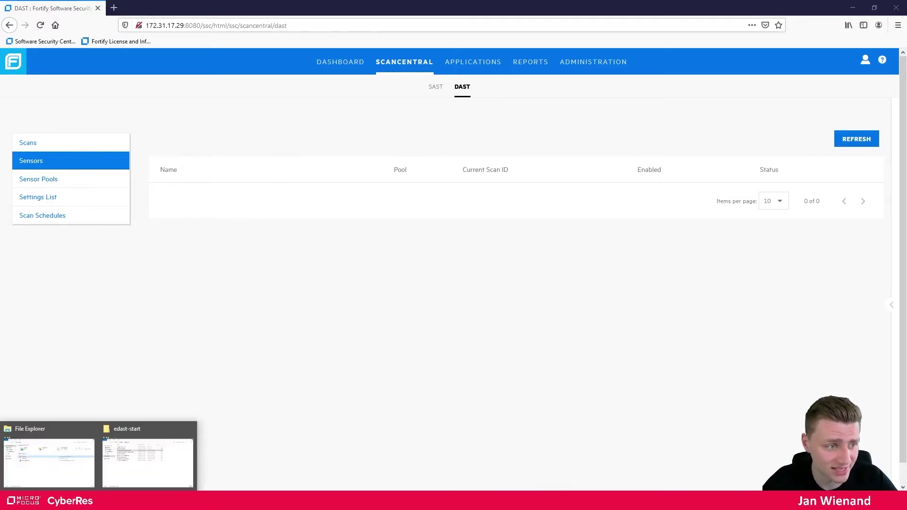
click(108, 477)
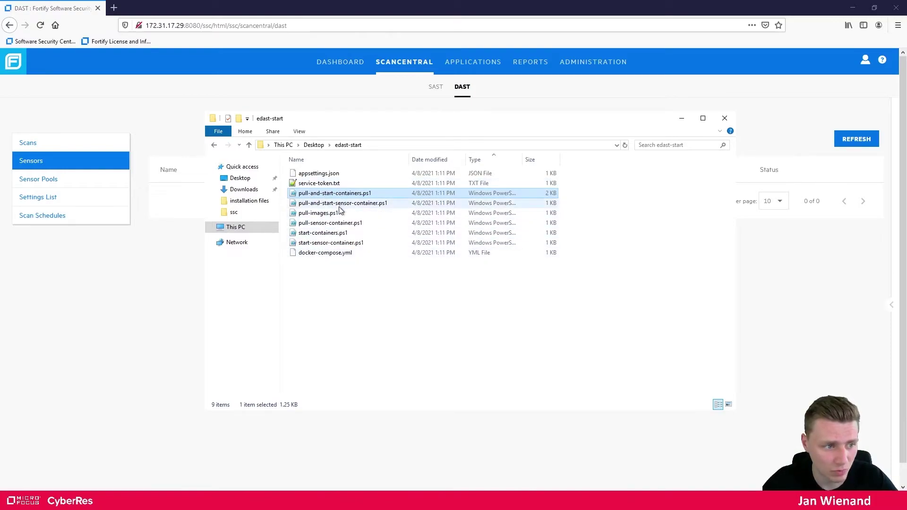
click(329, 244)
right_click(329, 245)
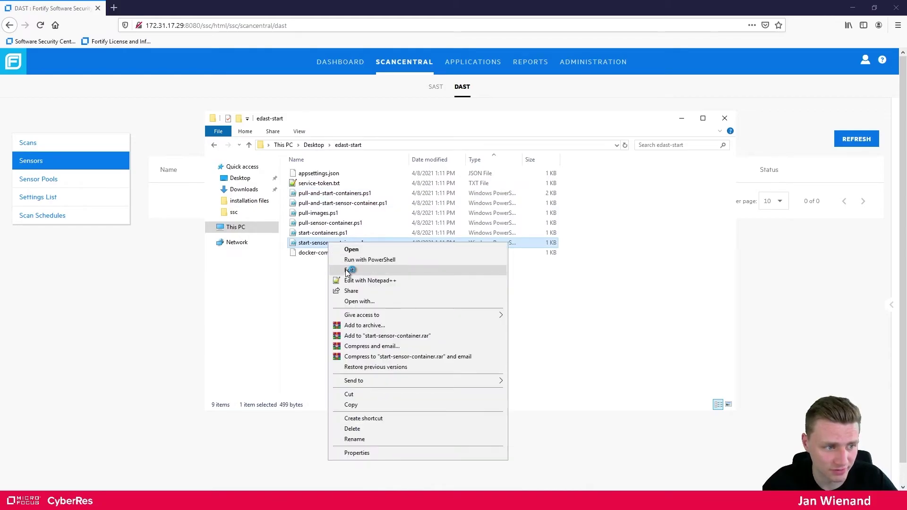
click(348, 270)
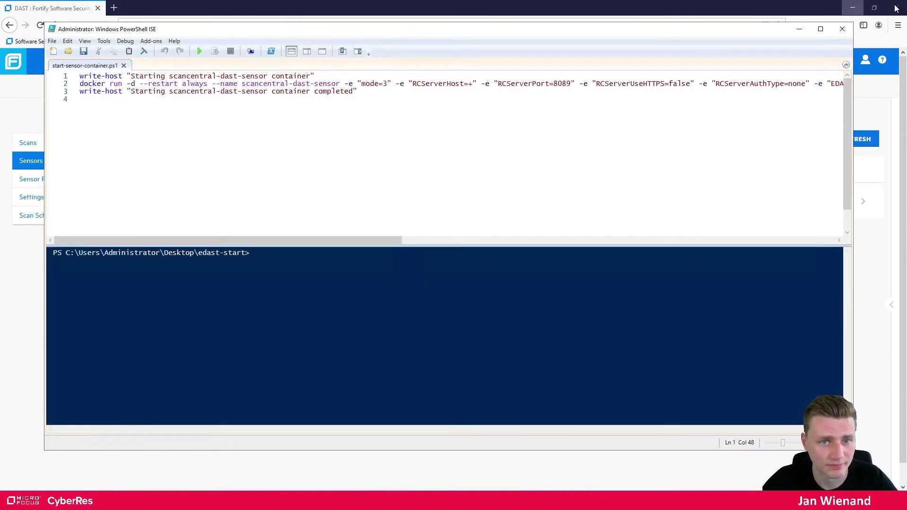
click(820, 29)
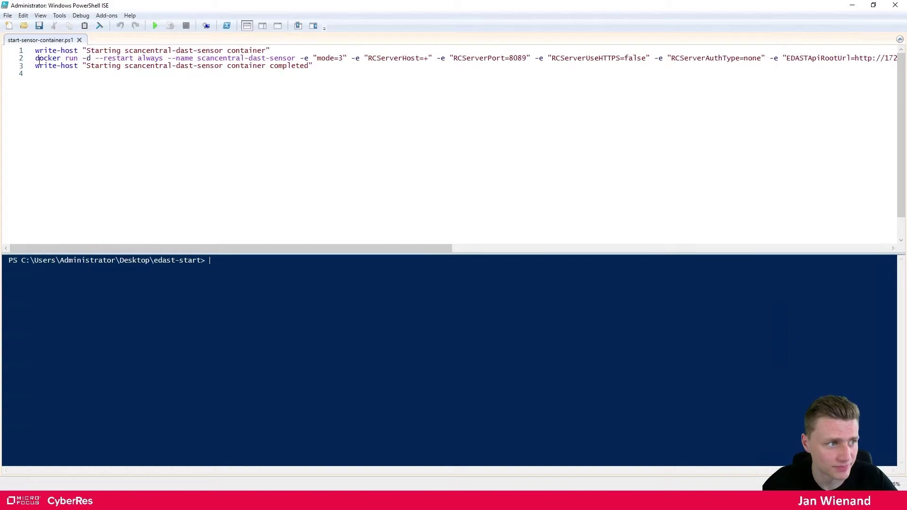
Highlight the docker run command and its arguments on line 2 of the script
drag(36, 57, 331, 60)
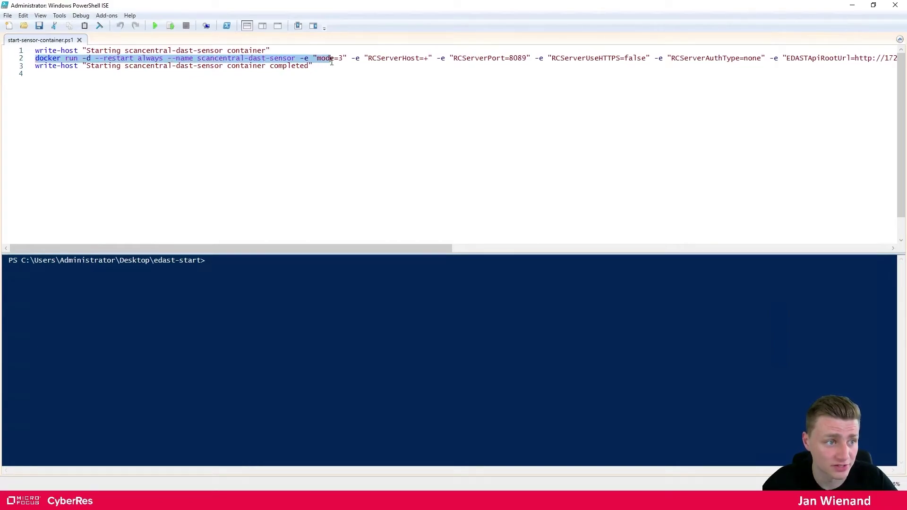
click(312, 58)
drag(381, 249, 259, 23)
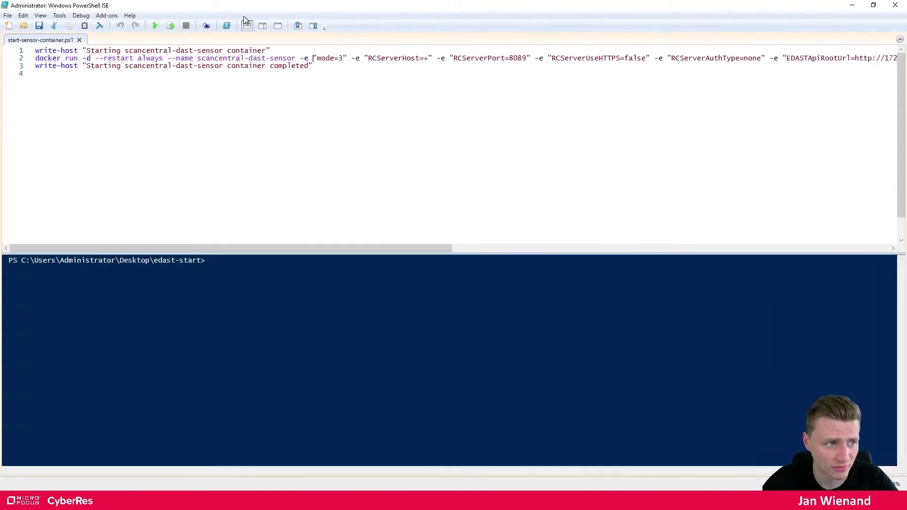
drag(97, 57, 727, 65)
drag(831, 64, 753, 59)
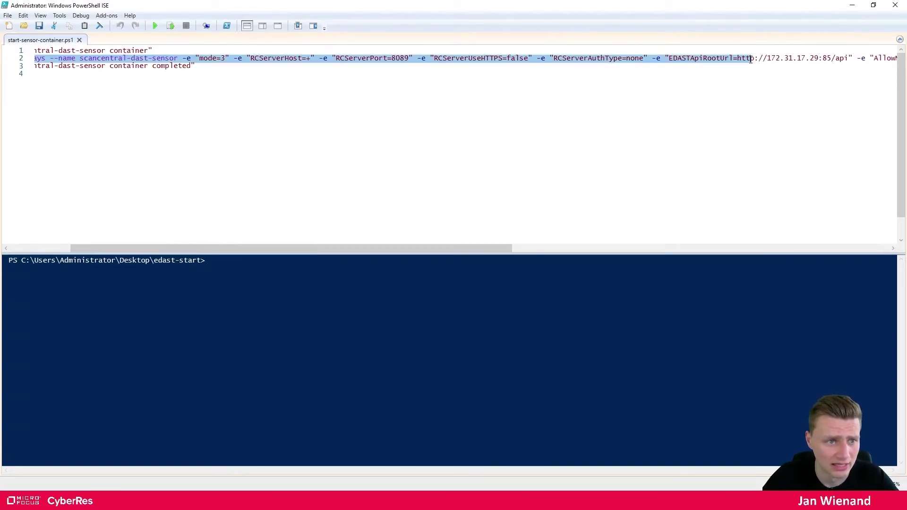
click(695, 58)
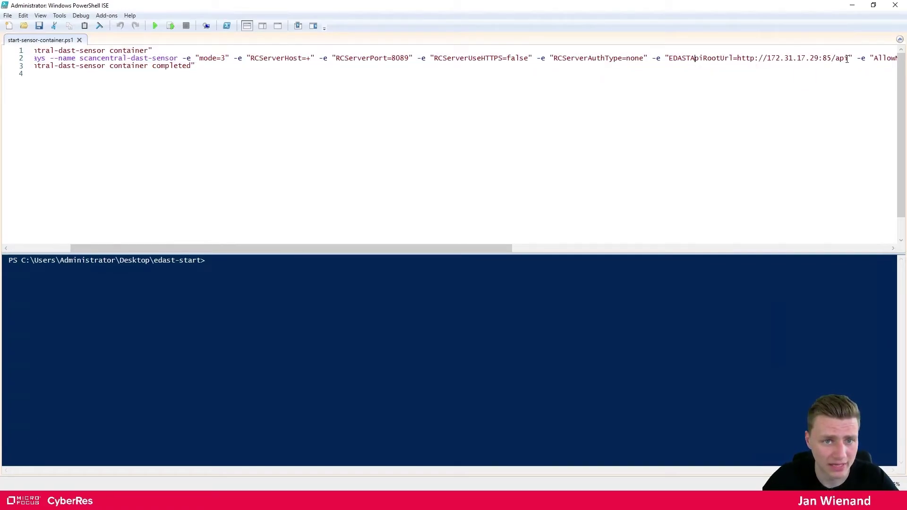
Inspect the EDAST API root URL, AllowNonTrustedServerCertificate and ScannerPoolId=0 settings in the command
drag(844, 58, 745, 58)
drag(484, 251, 668, 247)
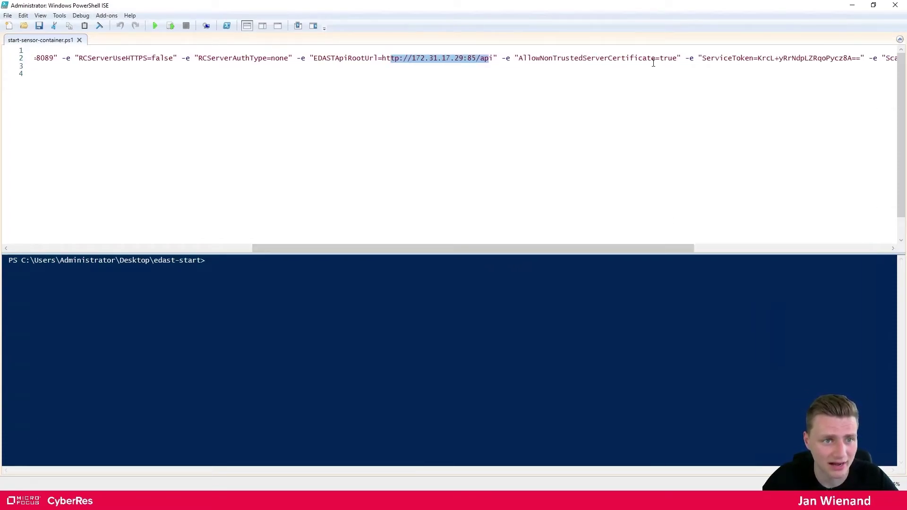
drag(523, 58, 674, 57)
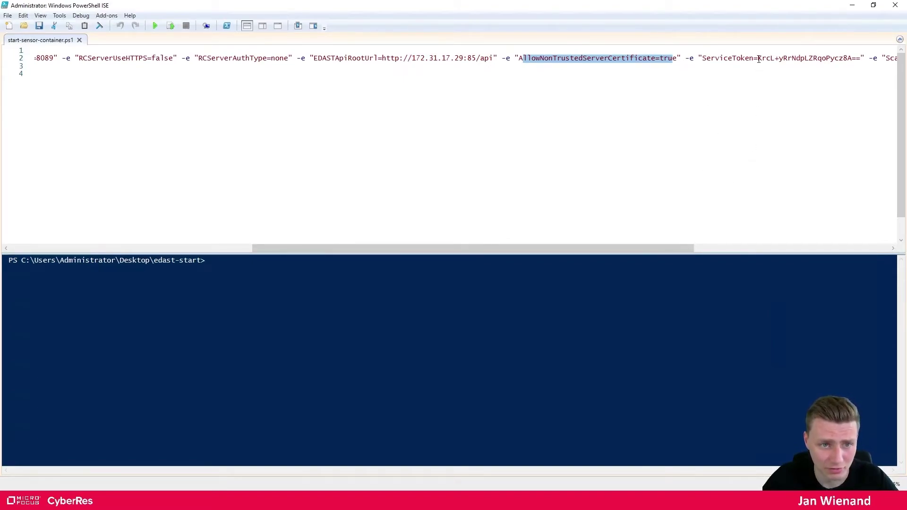
triple_click(853, 65)
drag(846, 58, 898, 58)
drag(509, 247, 822, 246)
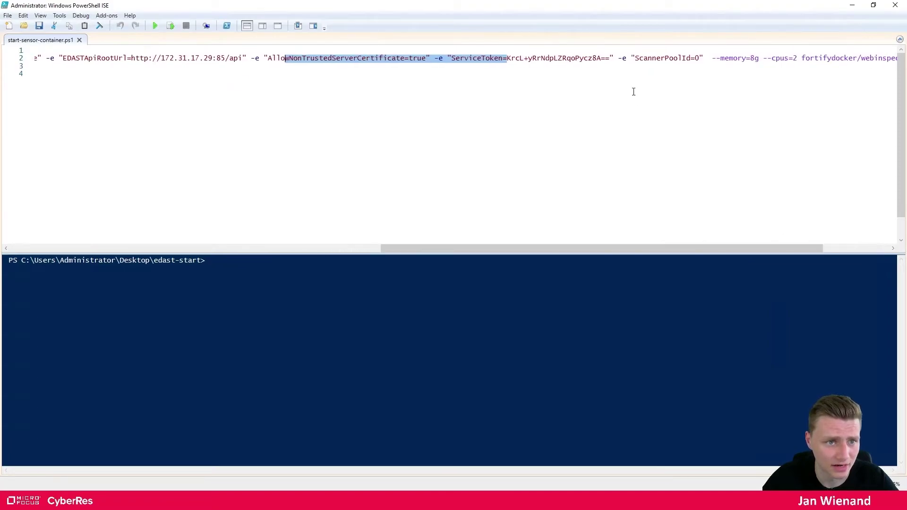
drag(635, 58, 700, 59)
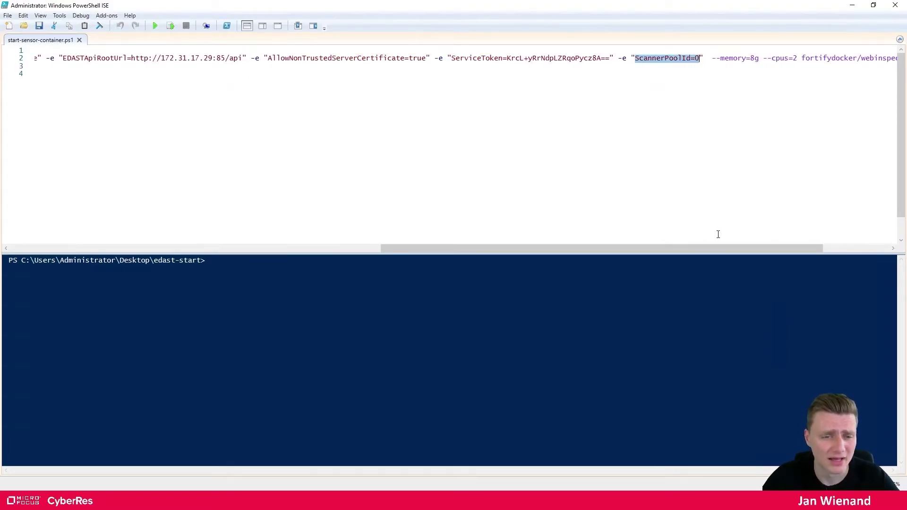
drag(733, 248, 764, 252)
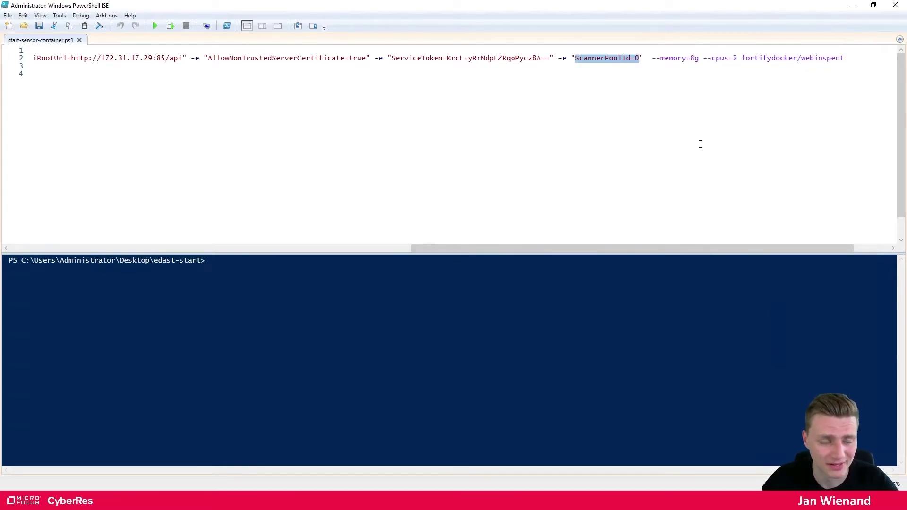
Change the sensor command's memory from 8g to 16g and its CPUs from 2 to 4
click(691, 58)
key(Delete)
text(16)
double_click(740, 58)
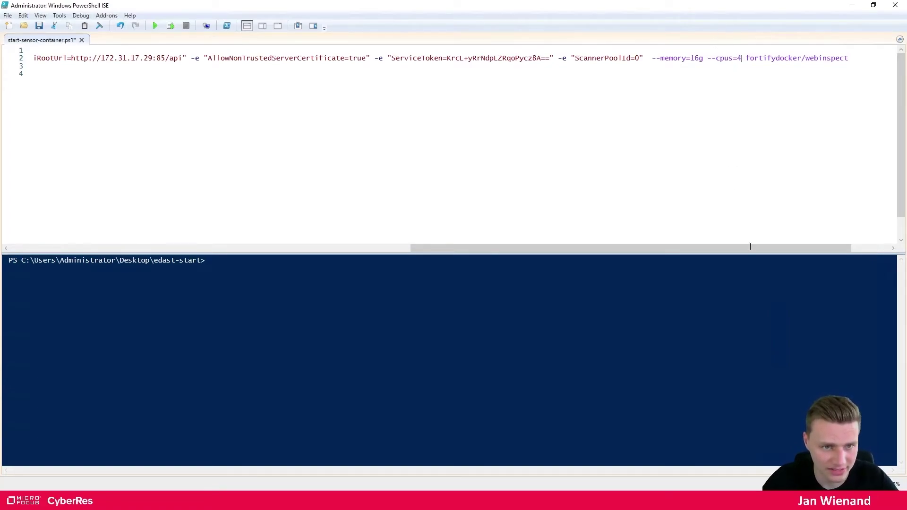
drag(755, 248, 779, 253)
drag(806, 58, 697, 58)
drag(739, 251, 280, 219)
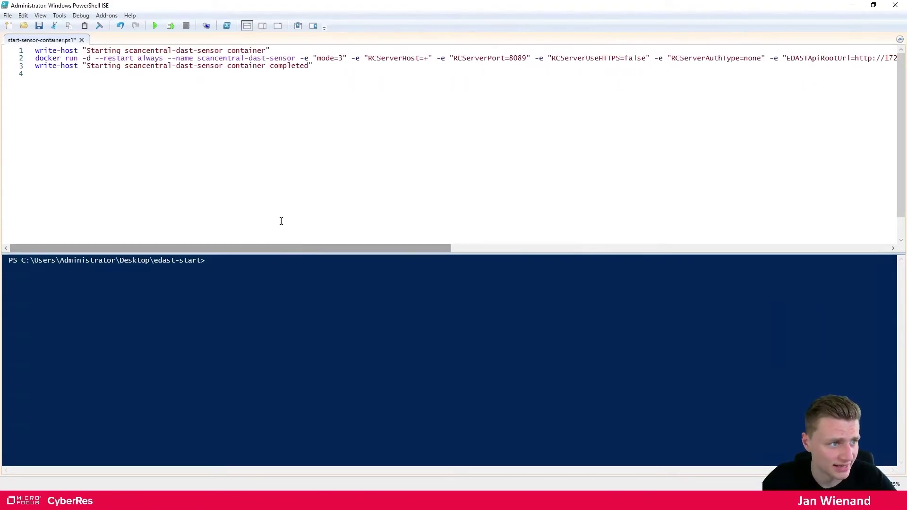
Copy the edited docker run line into the PowerShell console and run it to start scancentral-dast-sensor
click(19, 59)
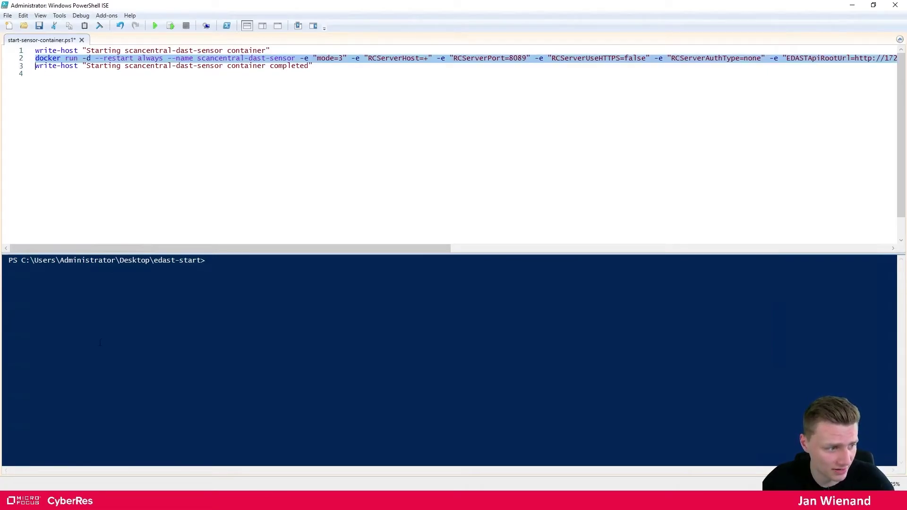
key(alt+Tab)
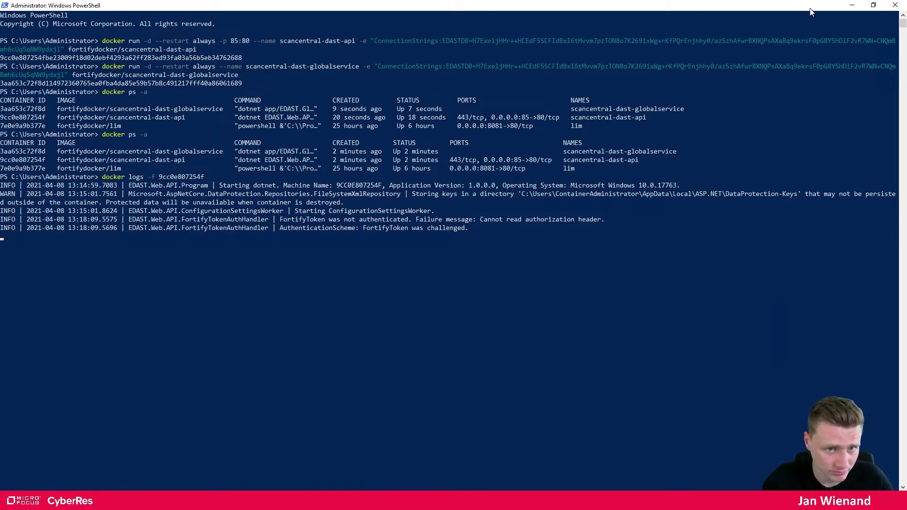
click(873, 5)
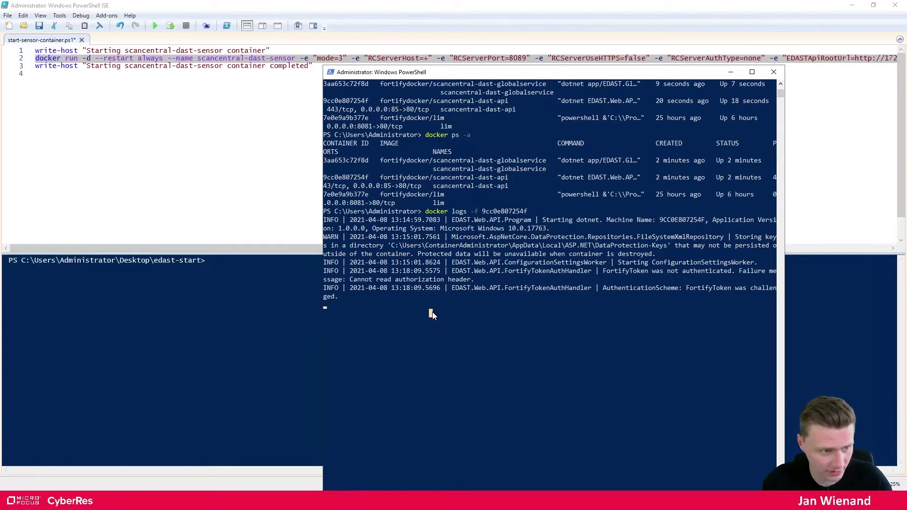
key(ctrl+c)
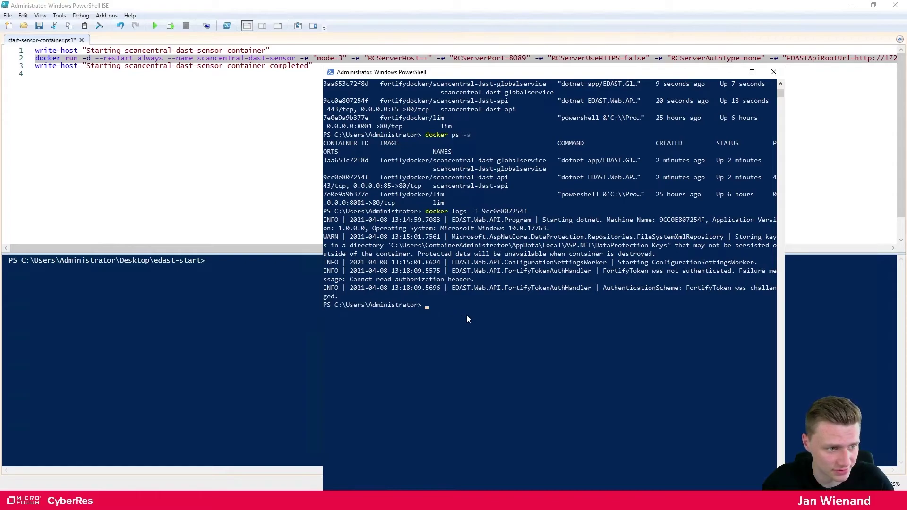
click(41, 87)
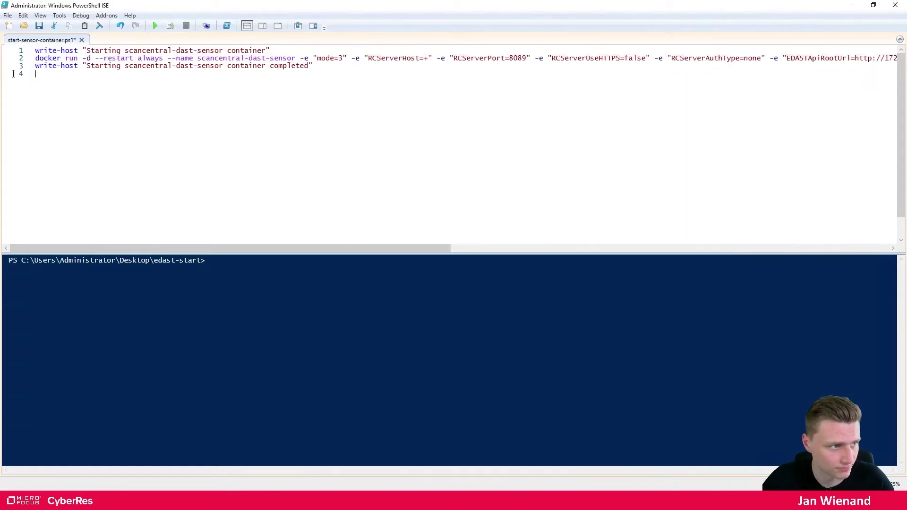
click(17, 59)
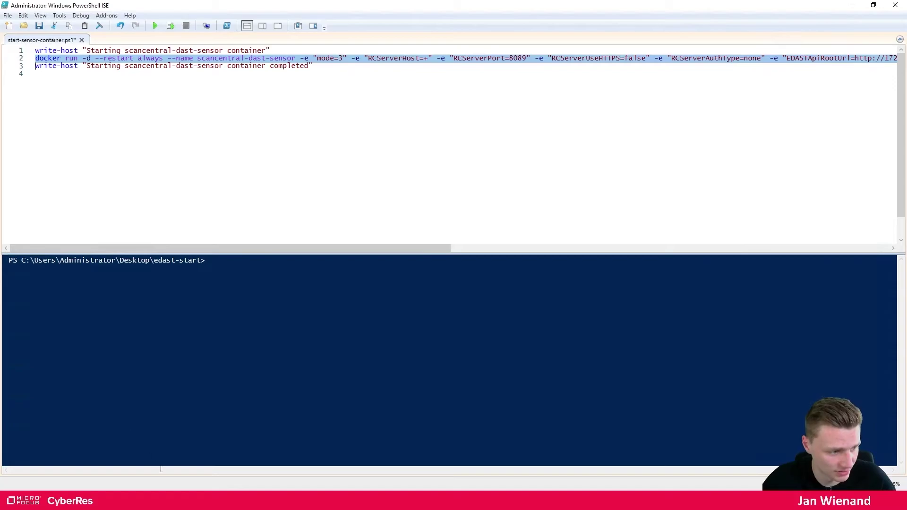
key(alt+Tab)
right_click(427, 308)
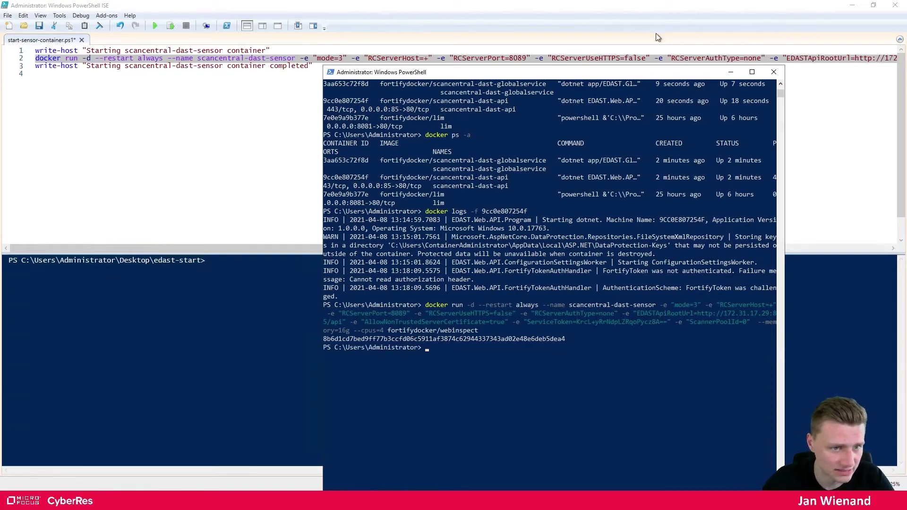
click(734, 73)
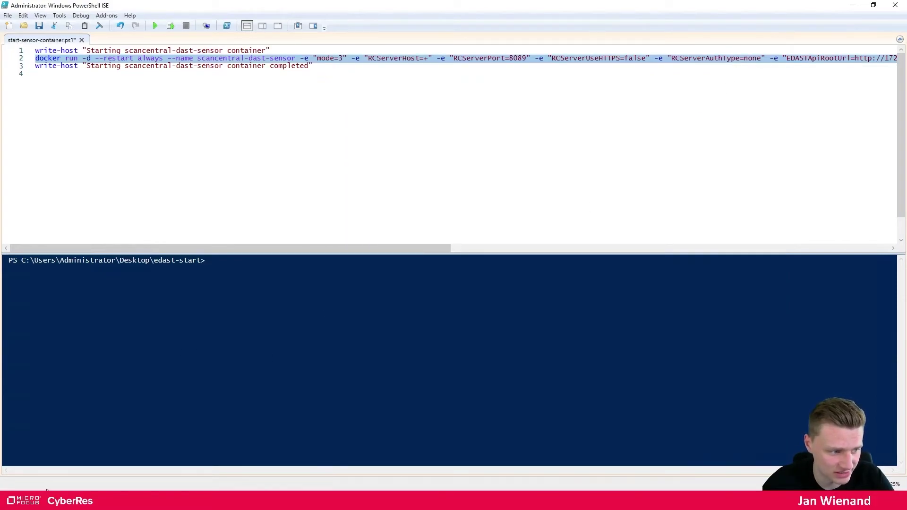
click(49, 499)
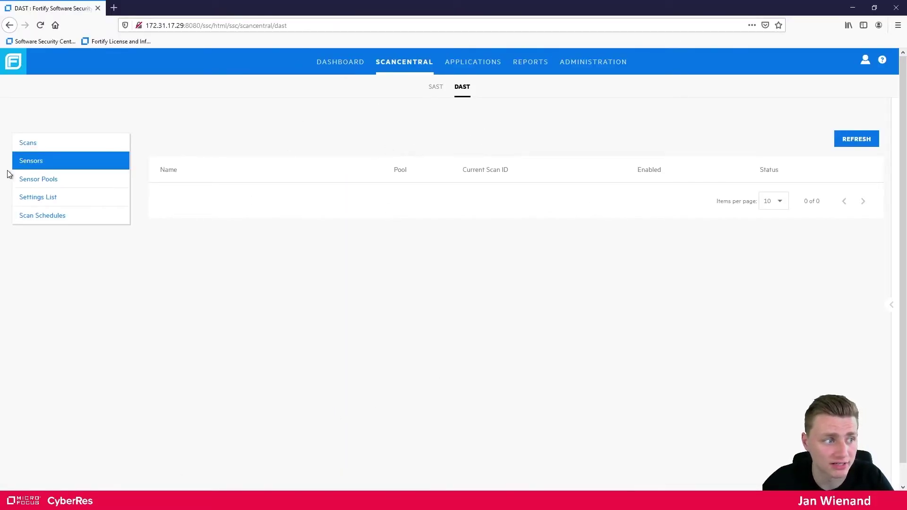
Browse the DAST sensor pools, settings and schedules, then refresh the still-empty Sensors list
click(43, 184)
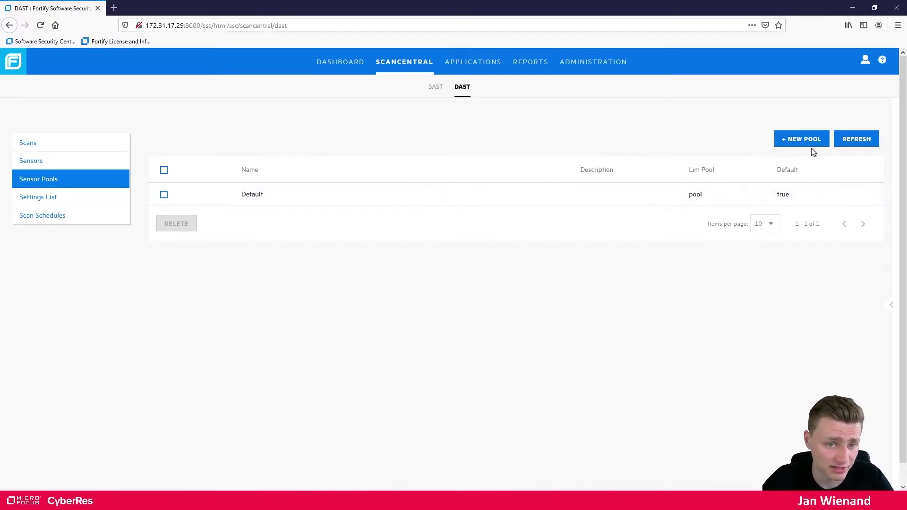
click(42, 201)
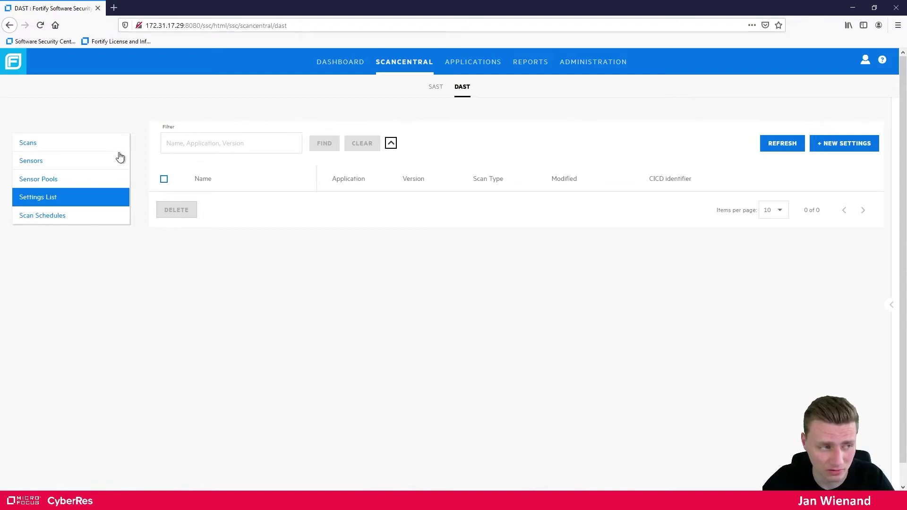
click(63, 217)
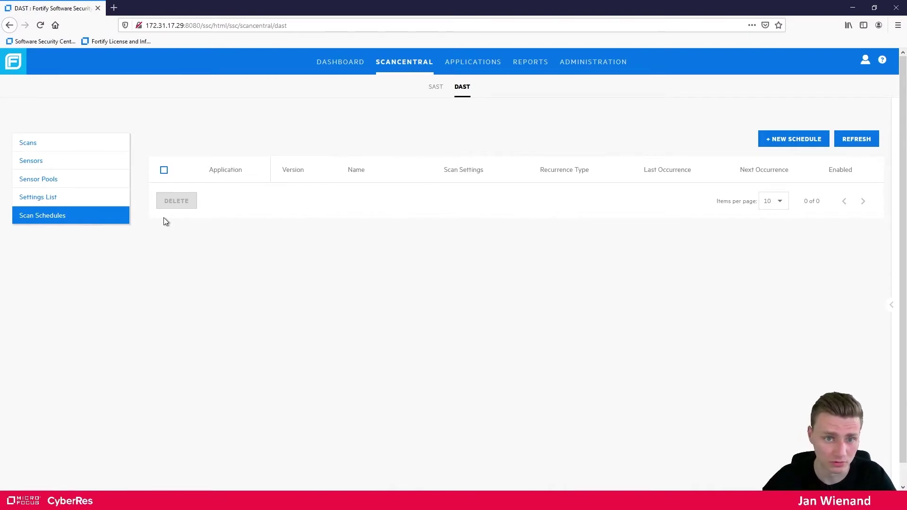
click(56, 165)
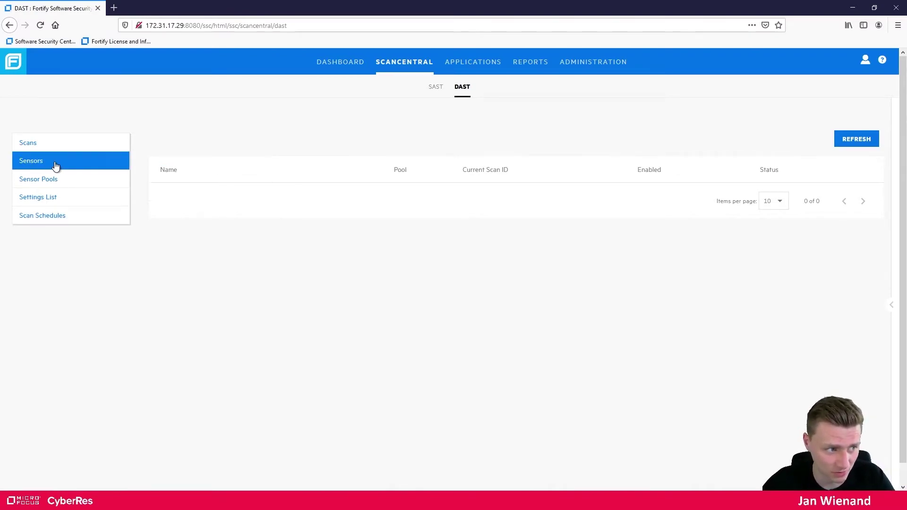
click(856, 142)
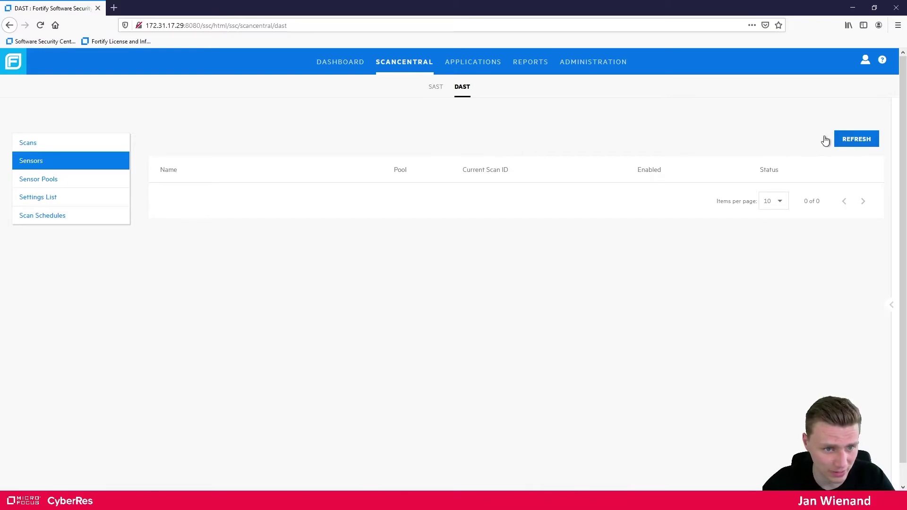
Minimize PowerShell ISE and bring up the Windows PowerShell console
click(189, 500)
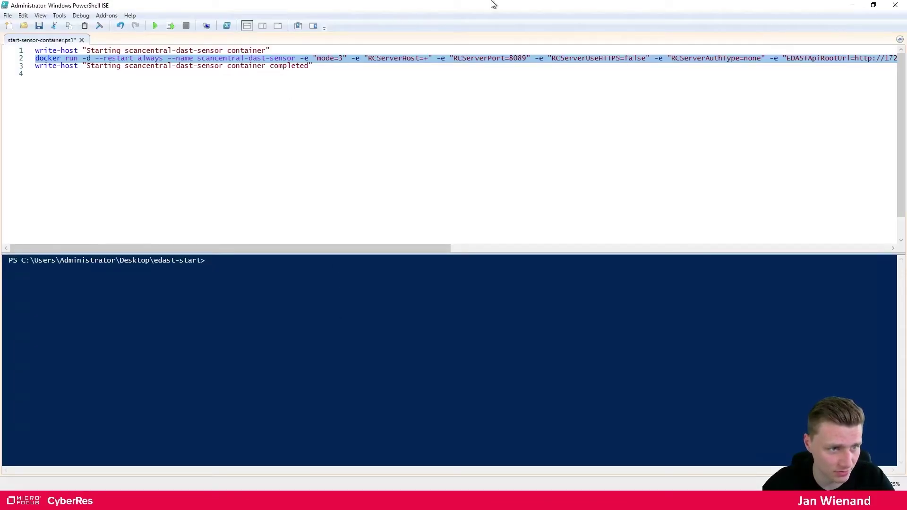
click(851, 5)
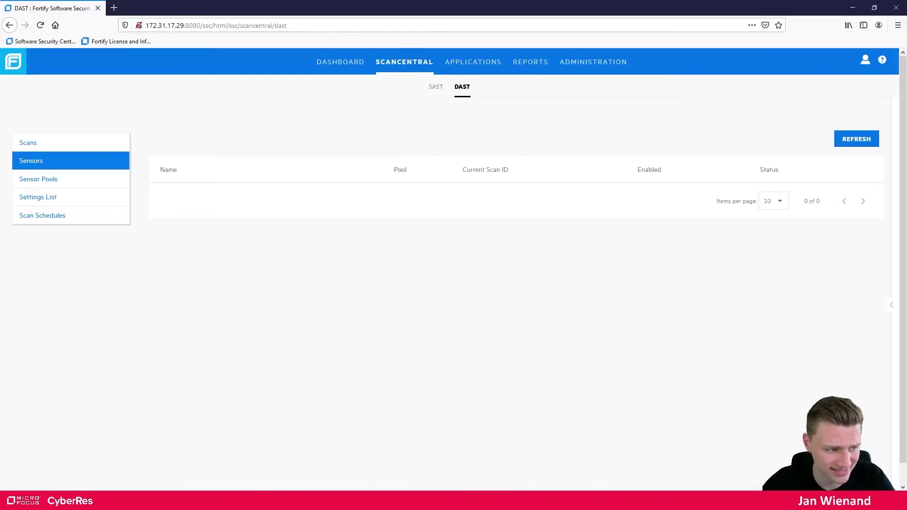
click(208, 501)
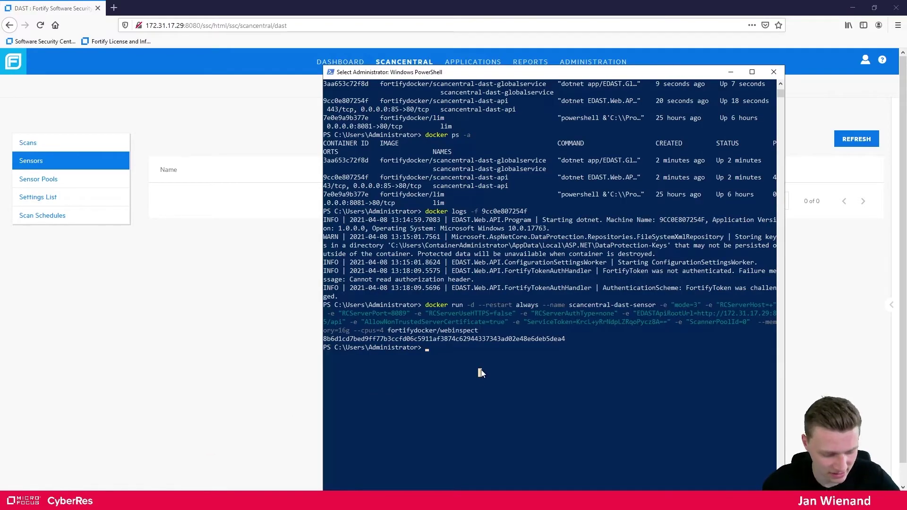
Run docker ps -a, correcting the 'docke rp' typo, to list all containers
text(docke rp)
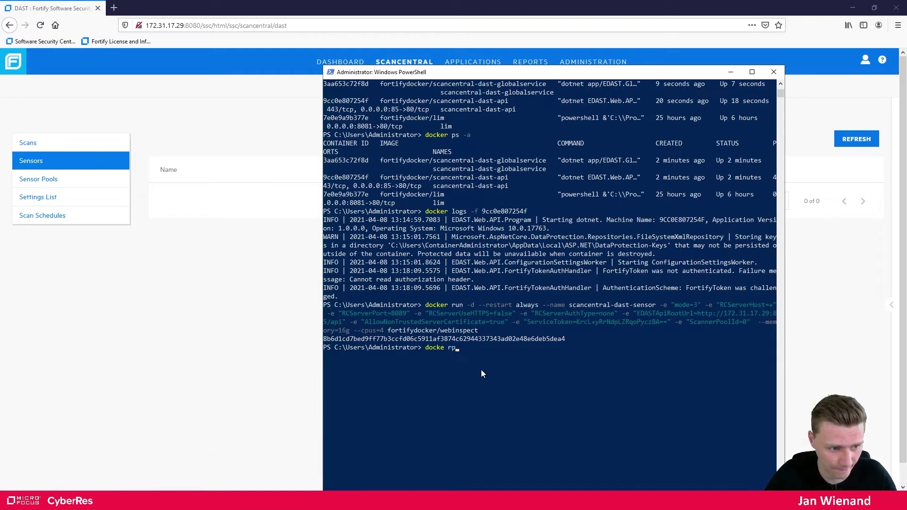
key(BackSpace)
key(BackSpace)
text(ps -a)
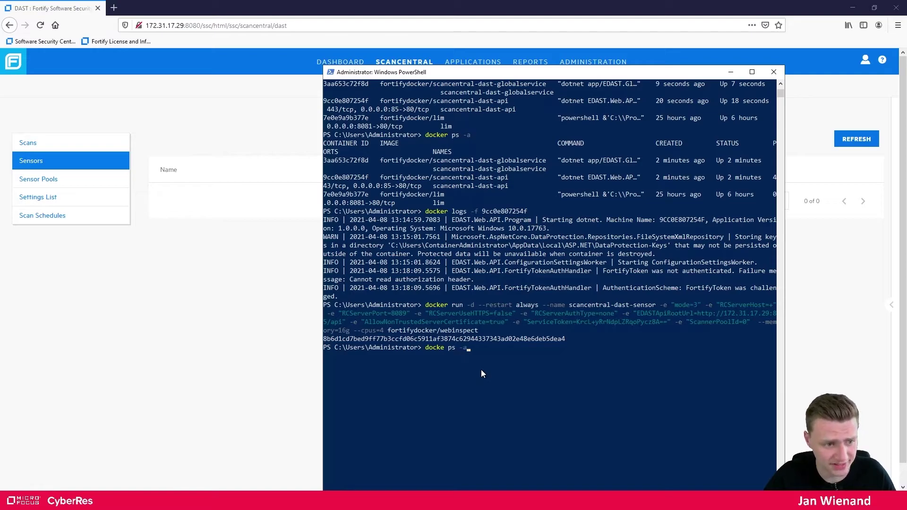
key(Return)
key(Up)
key(Left)
key(Left)
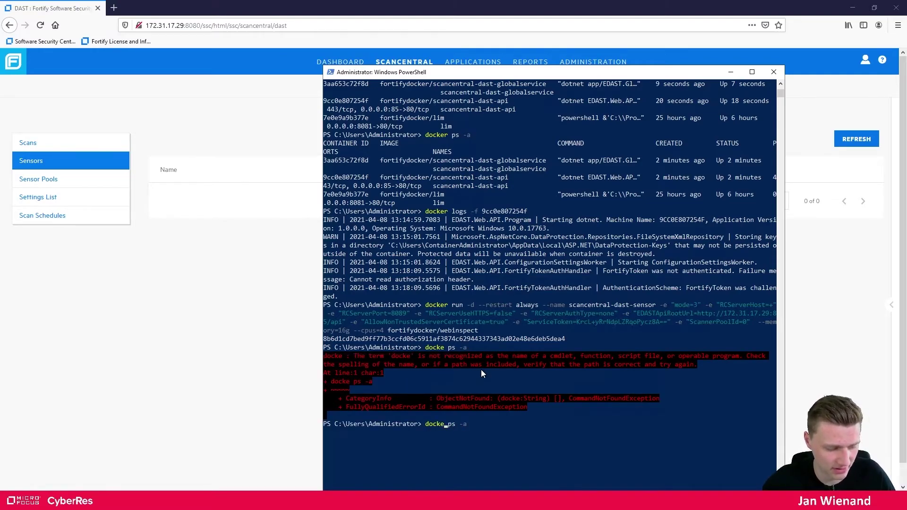
text(r)
key(Return)
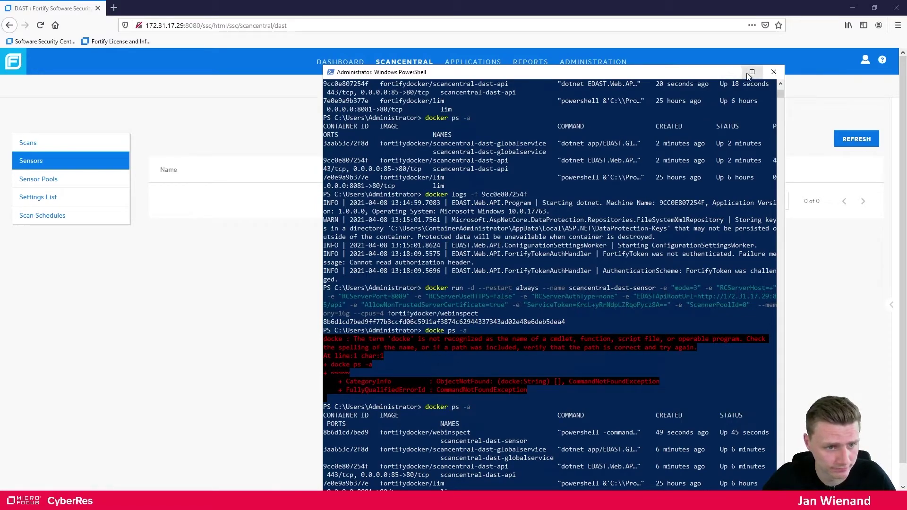
Check that scancentral-dast-sensor runs from fortifydocker/webinspect with status Up 45 seconds
click(752, 72)
drag(151, 219, 61, 222)
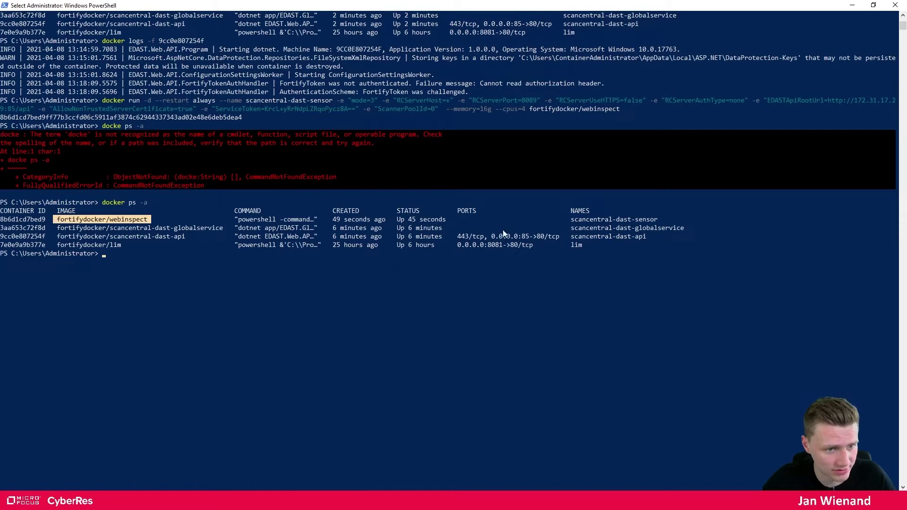
drag(659, 220, 572, 222)
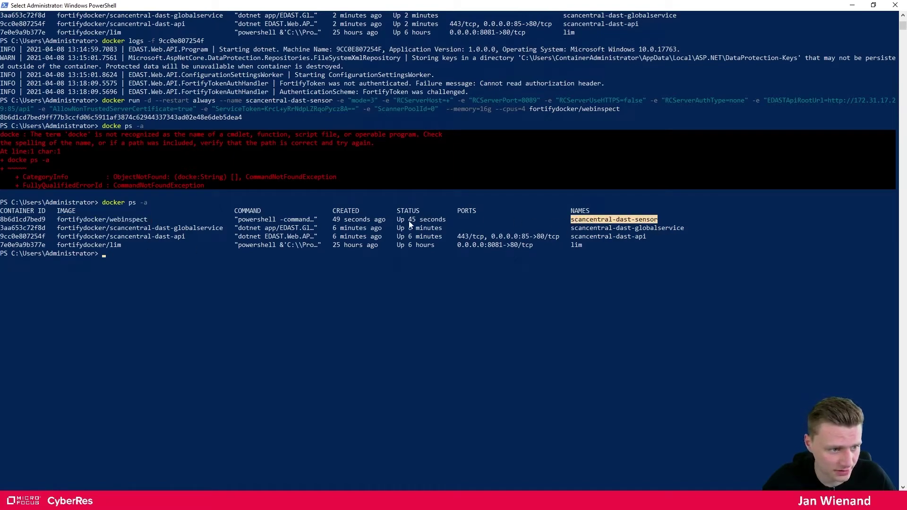
drag(449, 219, 398, 220)
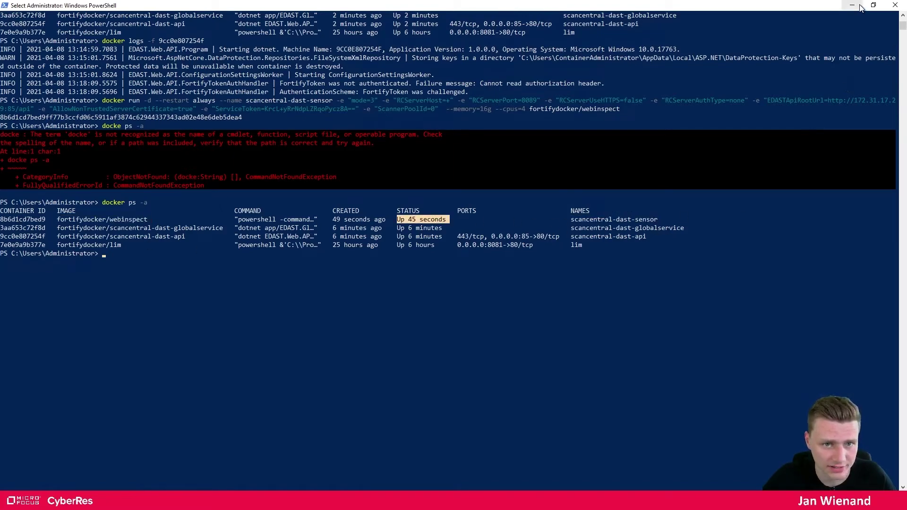
click(853, 6)
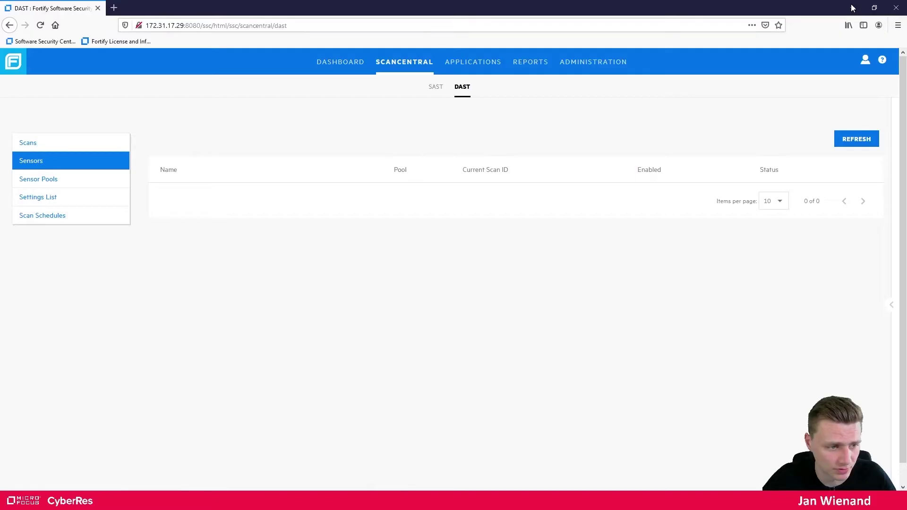
Refresh Sensors to see the new sensor Online in the Default pool, then start a new DAST scan
click(847, 147)
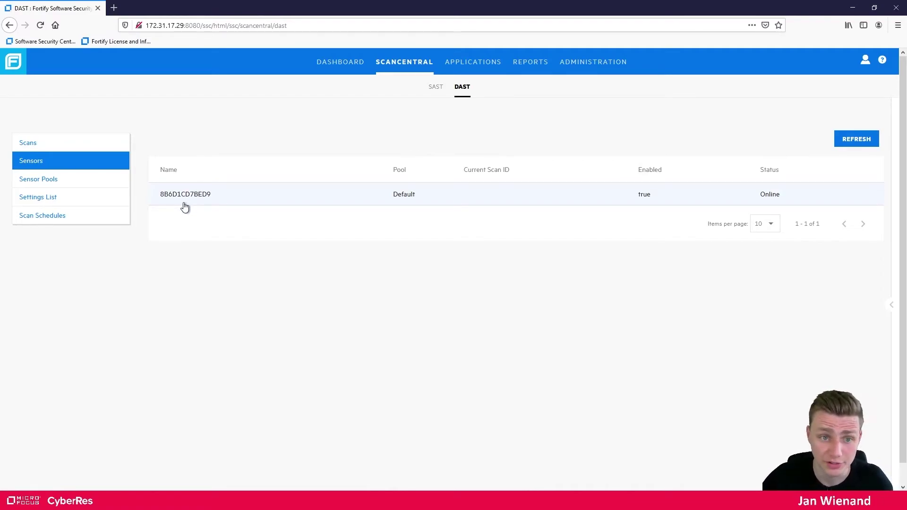
click(42, 144)
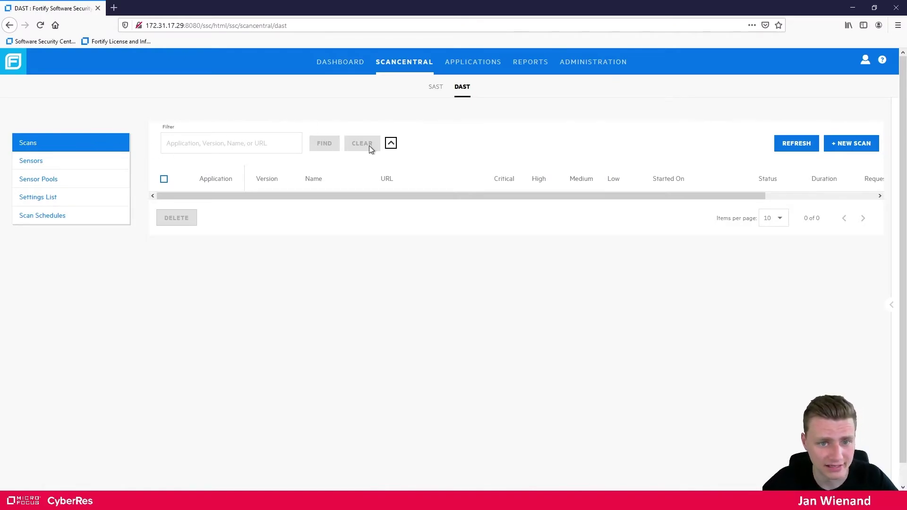
click(848, 147)
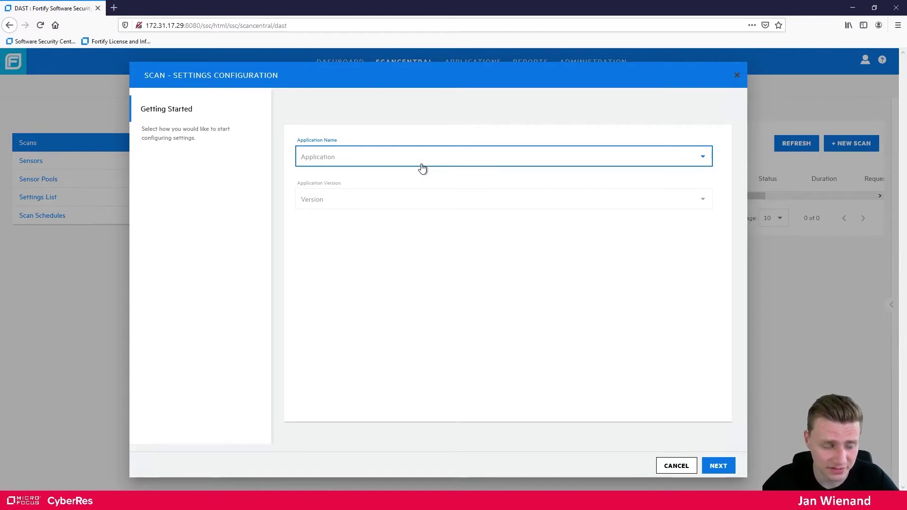
Cancel the new scan and confirm in Applications that Zero has version 1.0
click(347, 156)
click(686, 476)
click(681, 468)
click(477, 65)
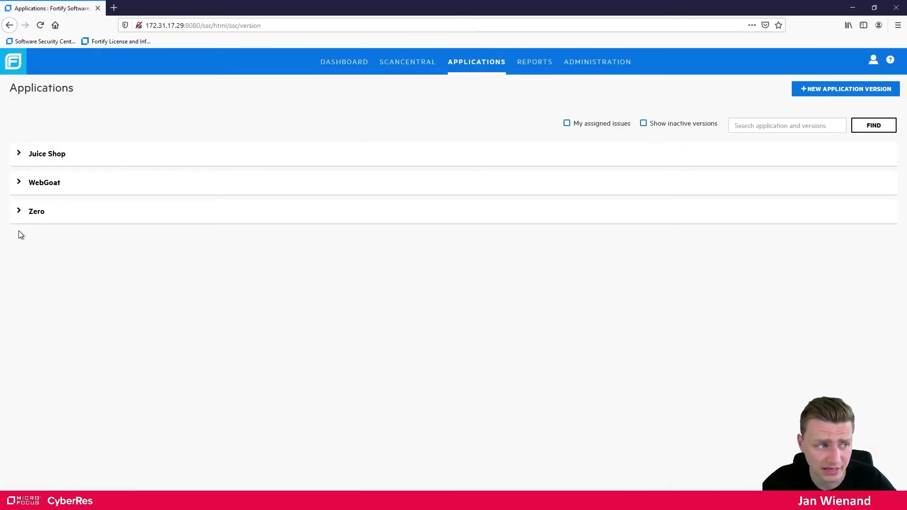
click(21, 218)
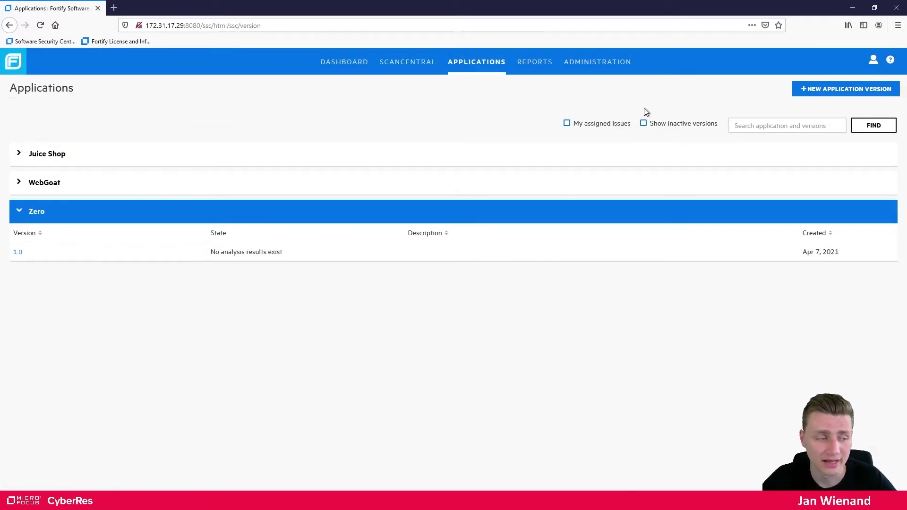
click(18, 251)
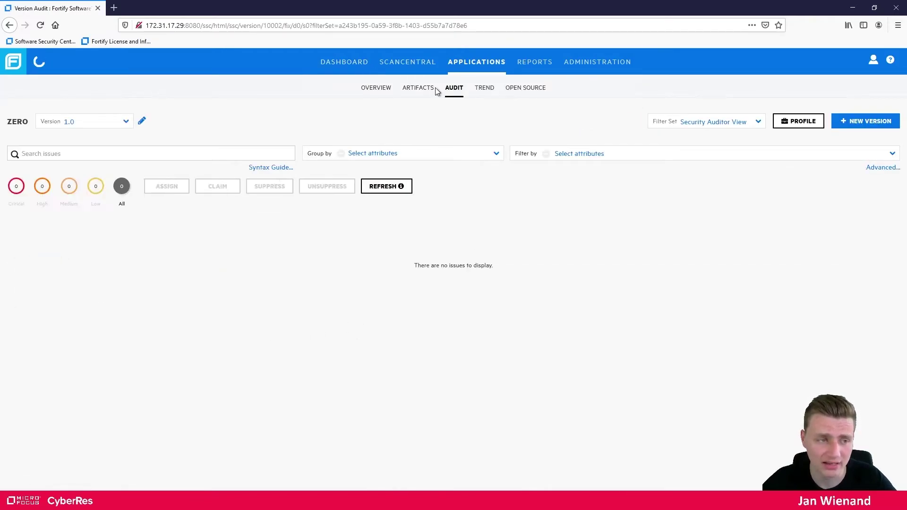
click(397, 57)
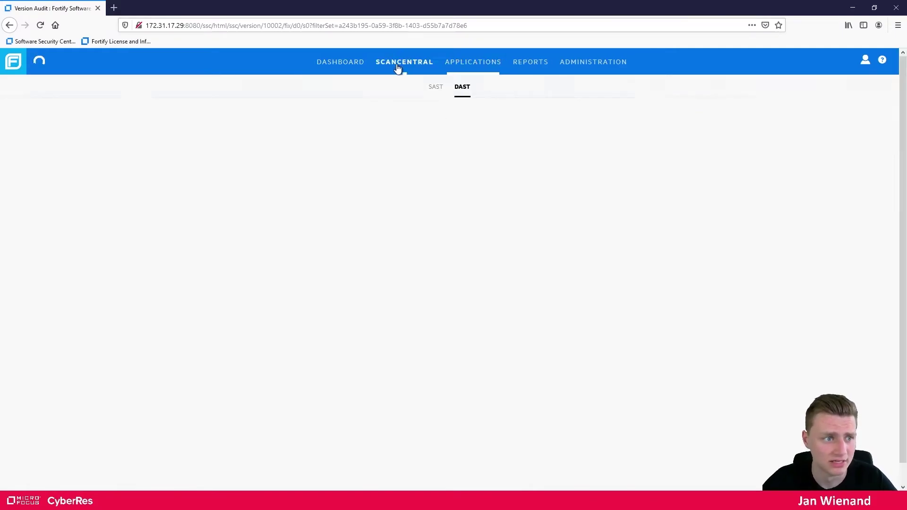
Start a new scan for application Zero, version 1.0, and continue to its Target step
click(852, 146)
click(348, 158)
click(326, 202)
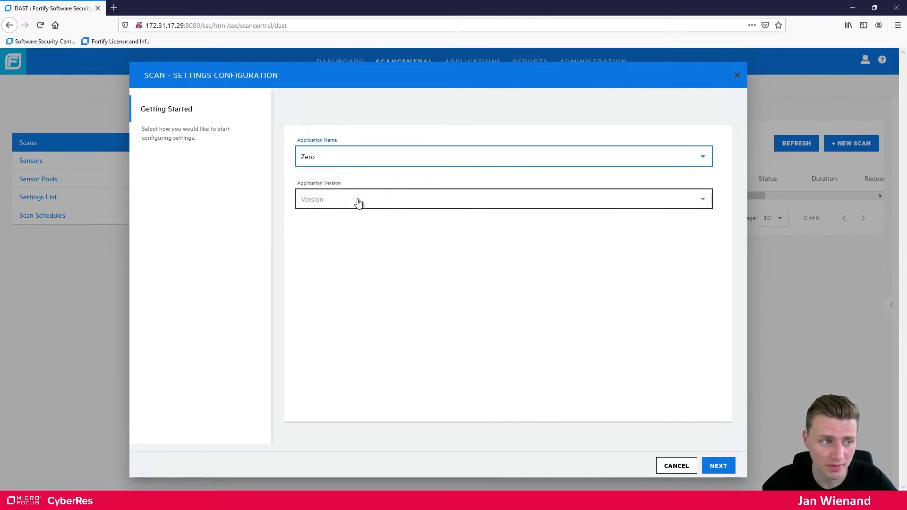
click(305, 200)
click(310, 204)
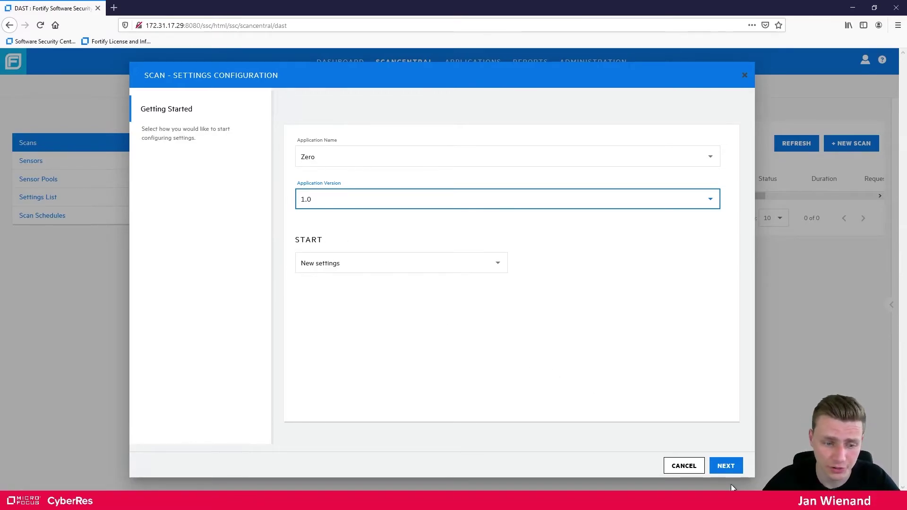
click(730, 467)
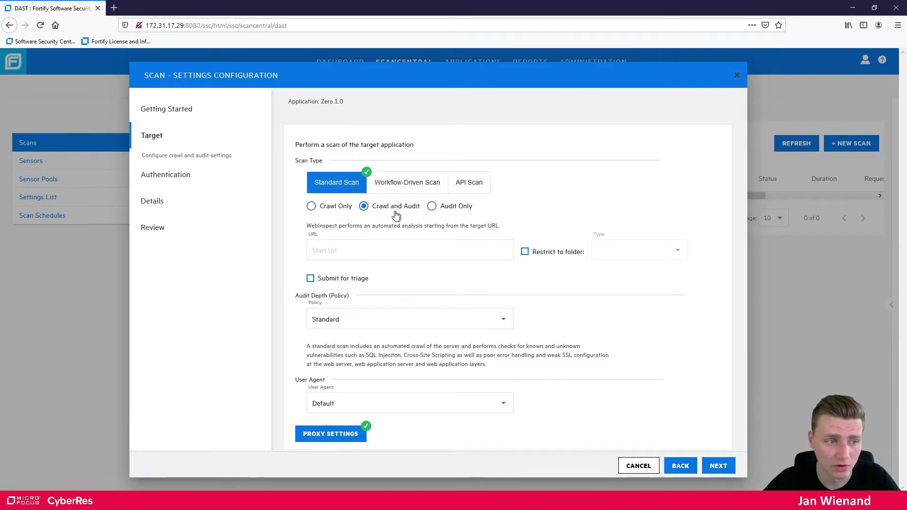
Place the cursor in the Target step's start URL field
click(399, 250)
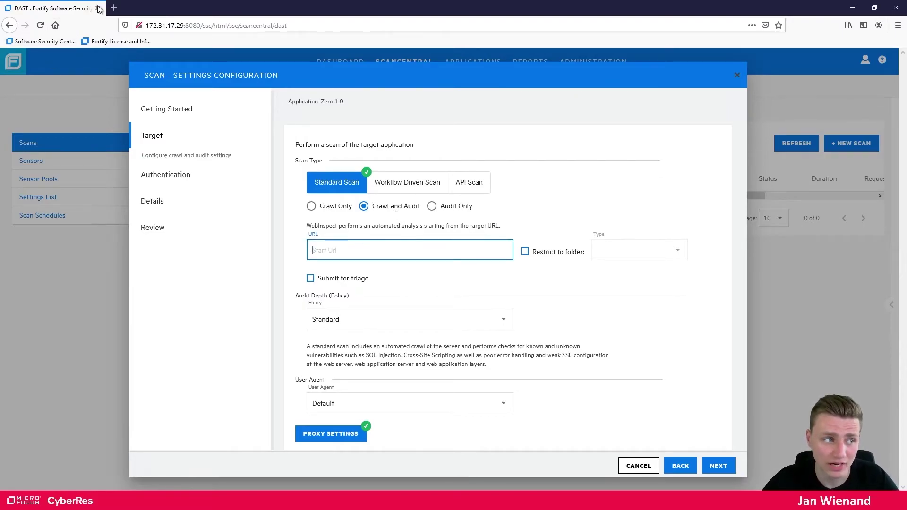
Load zero.webappsecurity.com in a new Firefox tab and copy its address
click(114, 8)
text(zero)
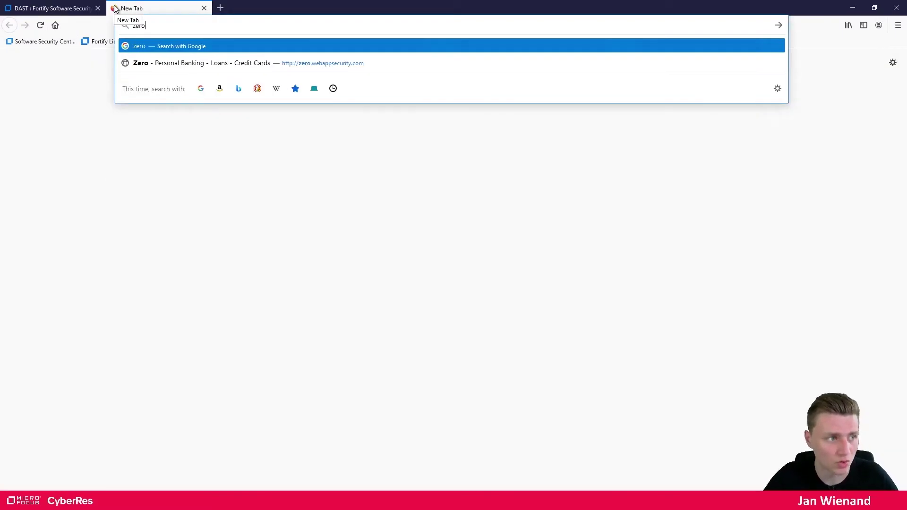
key(Down)
key(Return)
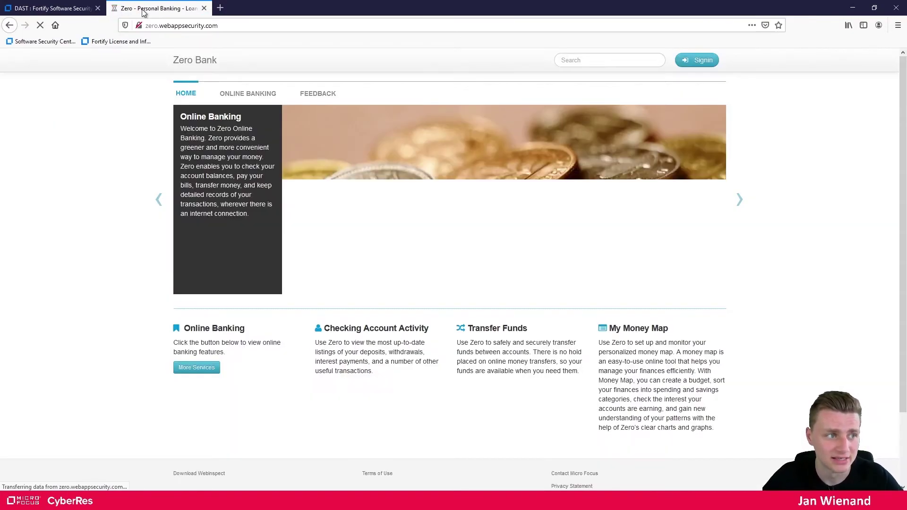
click(285, 26)
key(ctrl+c)
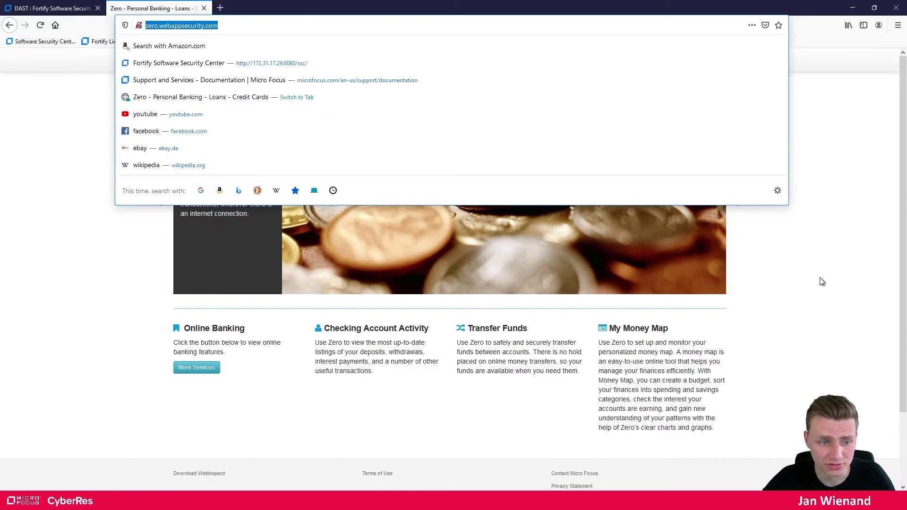
click(822, 282)
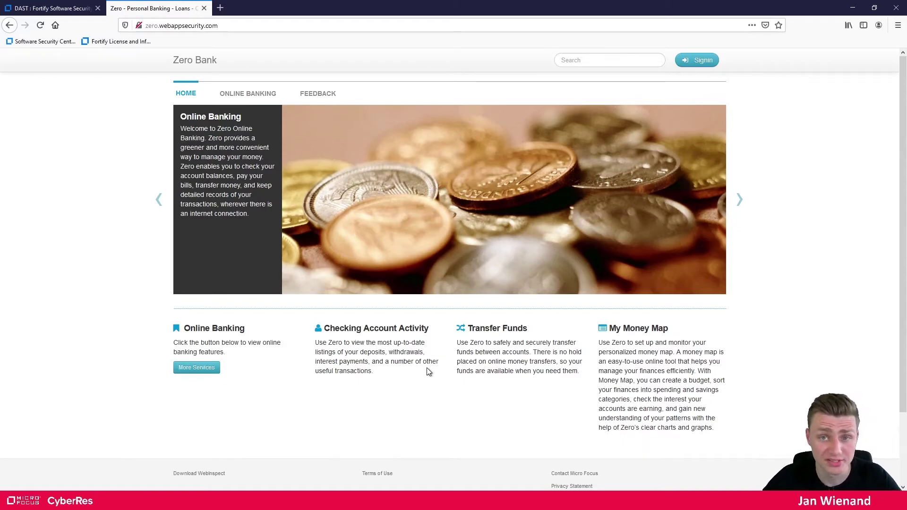
click(34, 4)
key(ctrl+v)
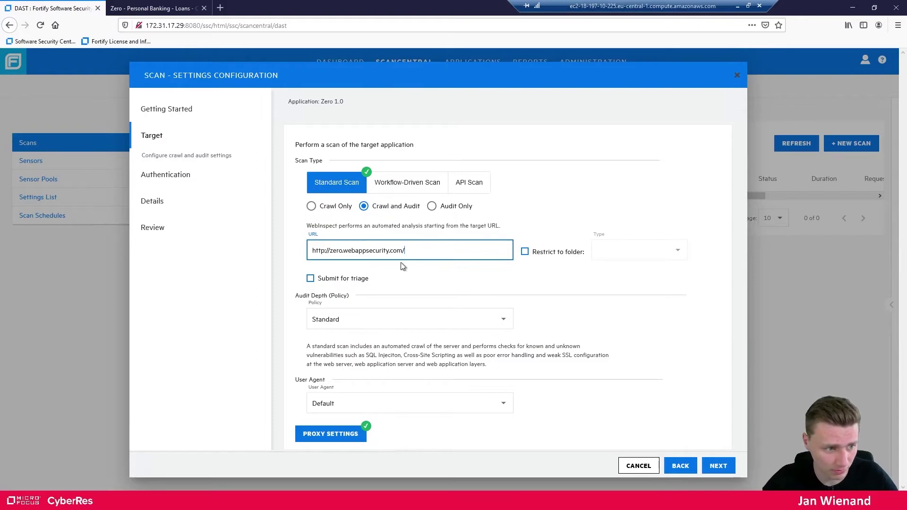
click(497, 290)
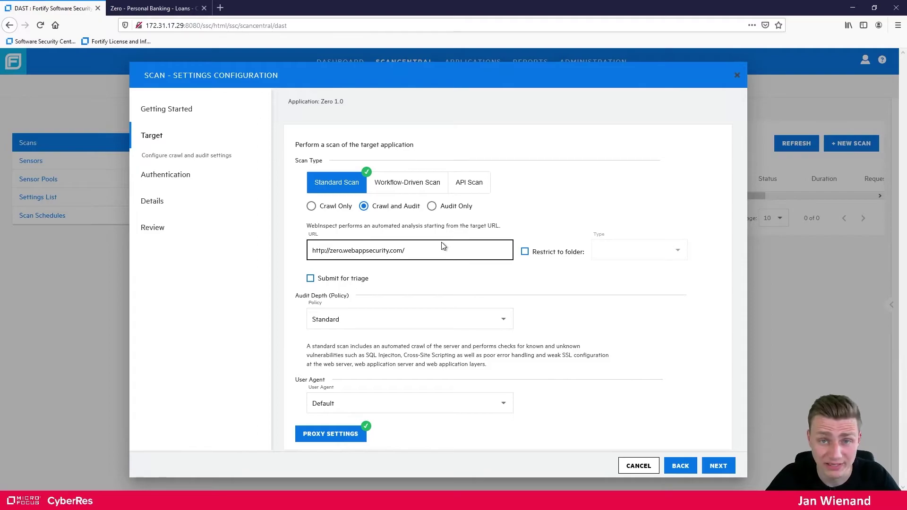
click(310, 279)
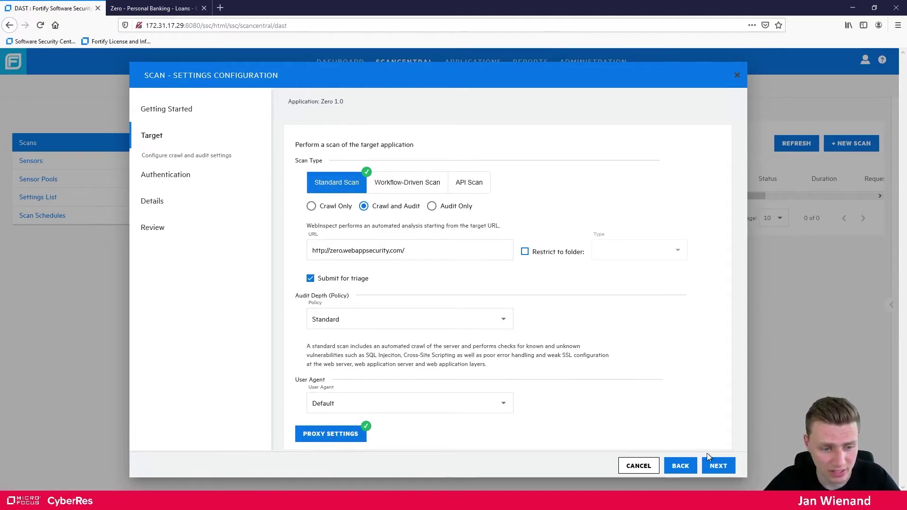
At the Authentication step, download and save the Macro Recorder 5.1 installer
click(723, 470)
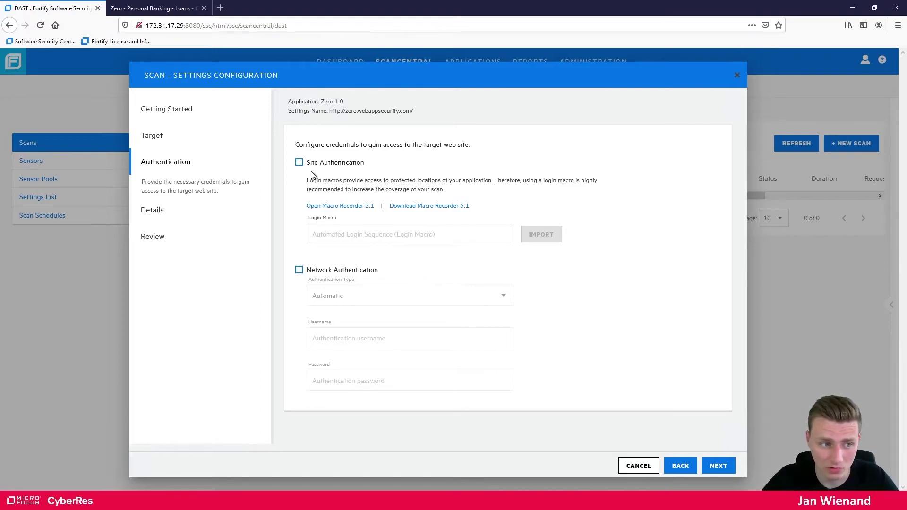
click(423, 206)
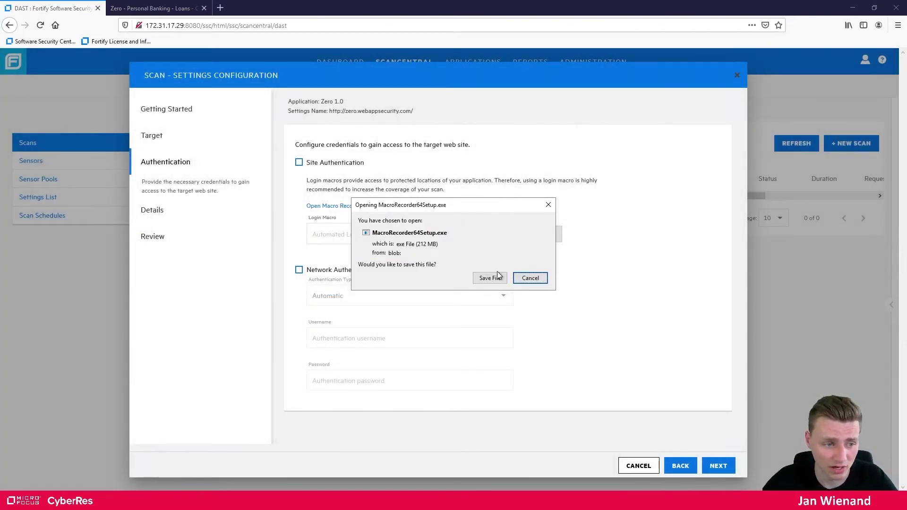
click(496, 278)
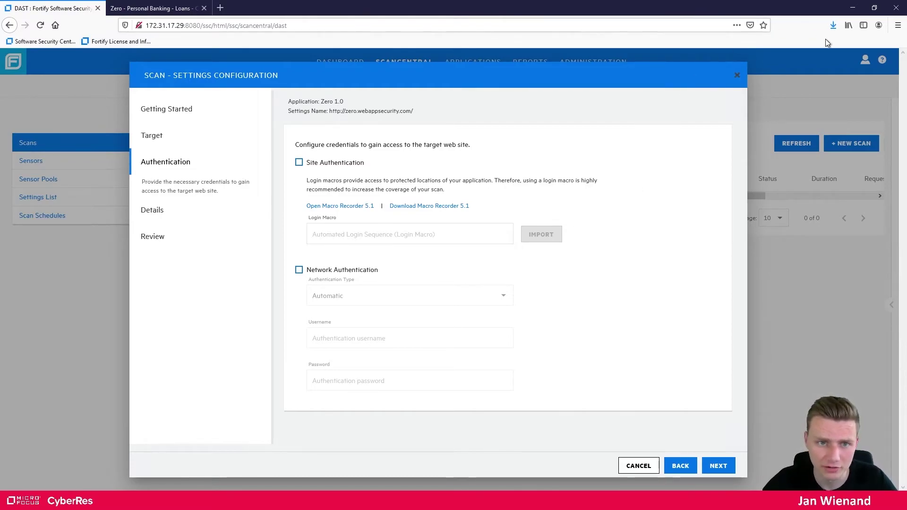
Run MacroRecorder64Setup.exe, accept the license, and complete the Fortify Macro Recorder installation
click(833, 26)
click(706, 49)
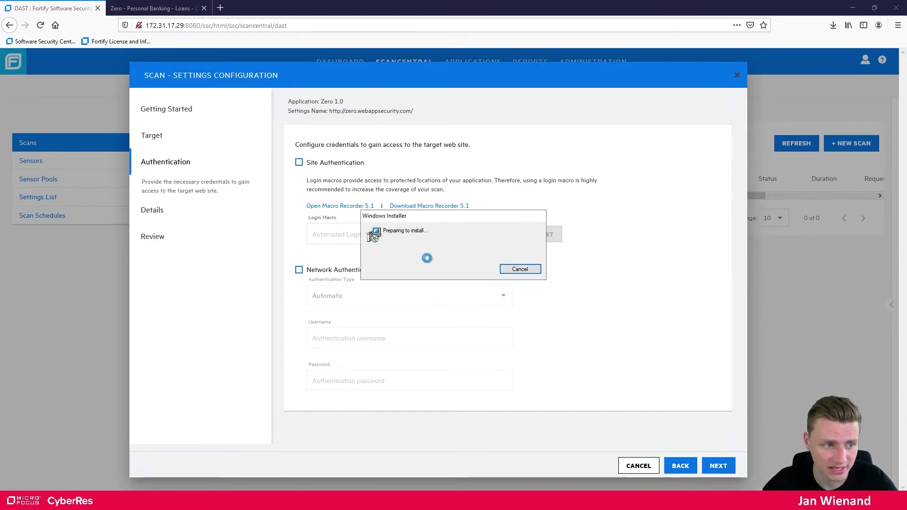
click(443, 304)
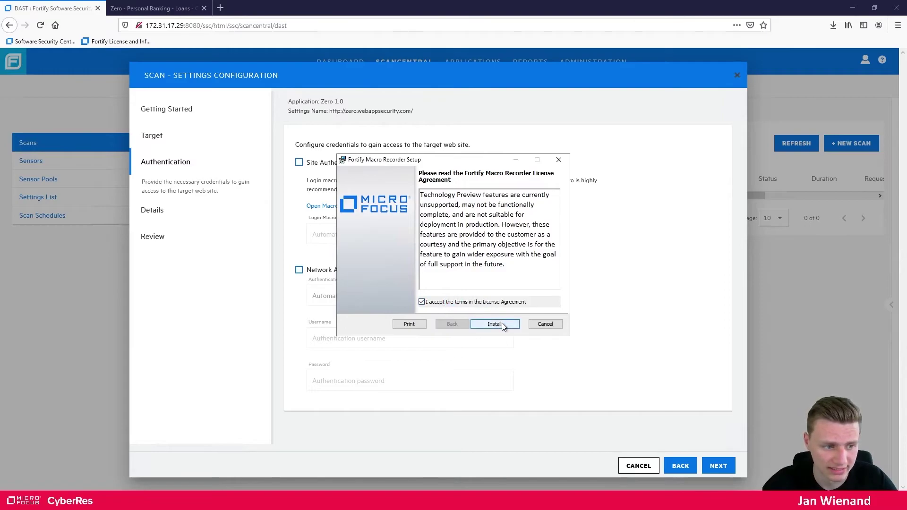
click(501, 323)
drag(448, 163, 142, 136)
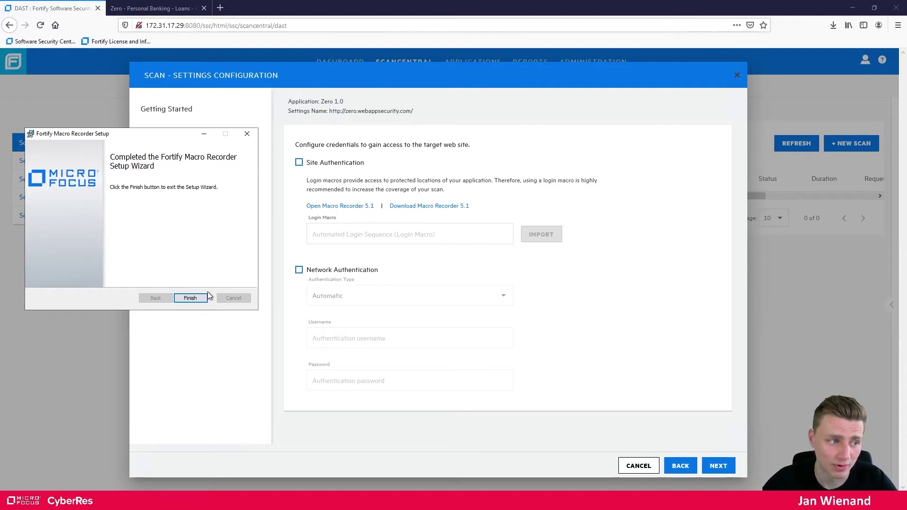
click(207, 296)
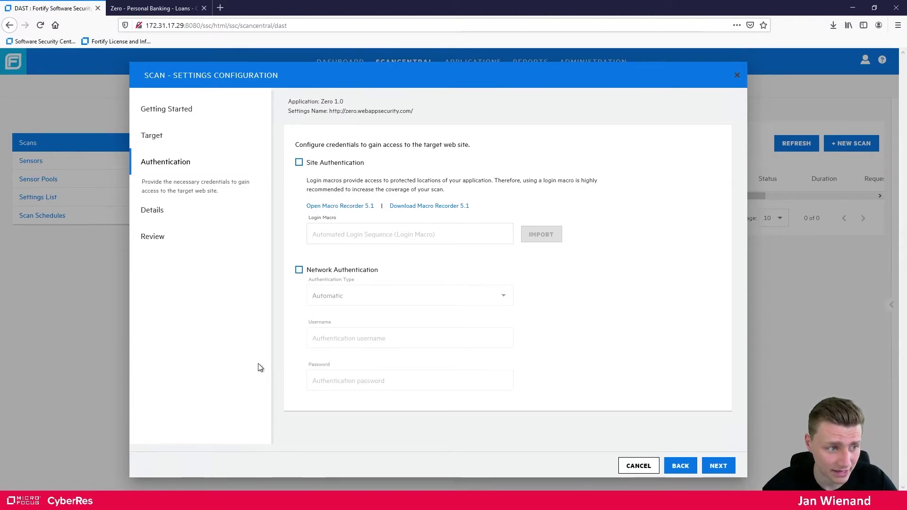
Open the Macro Recorder link with MacroRecorder5_0, then launch Login Macro Recorder's TruClient browser
click(333, 208)
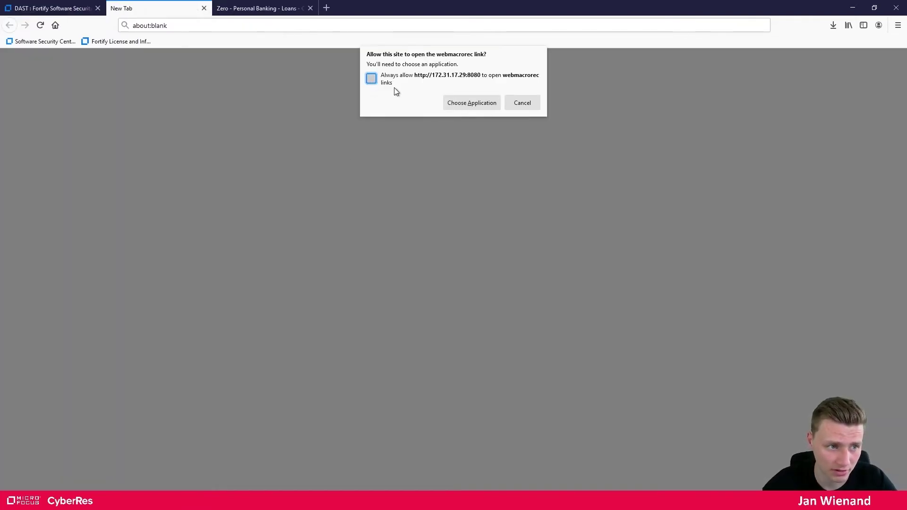
click(471, 104)
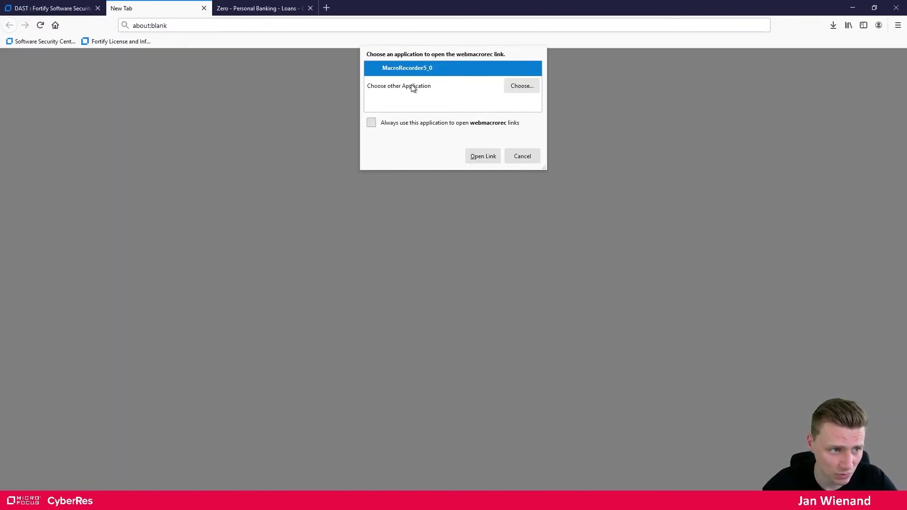
click(486, 157)
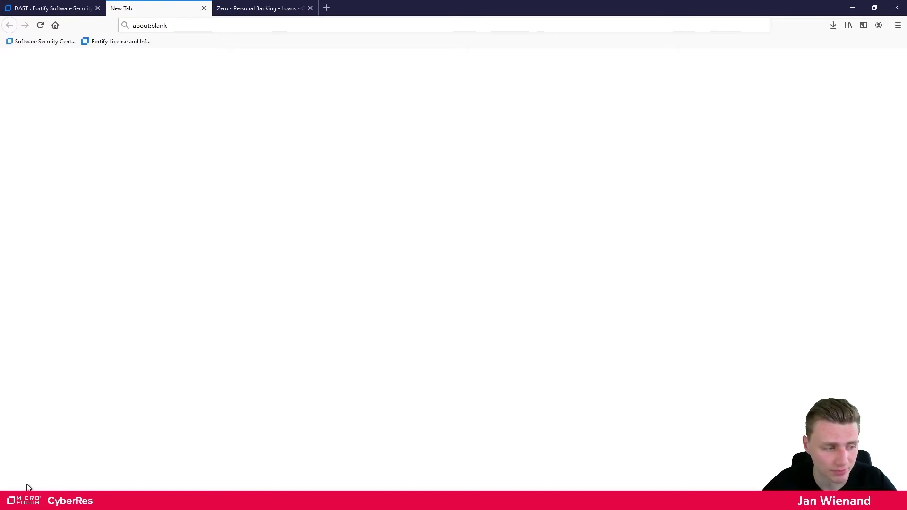
click(11, 501)
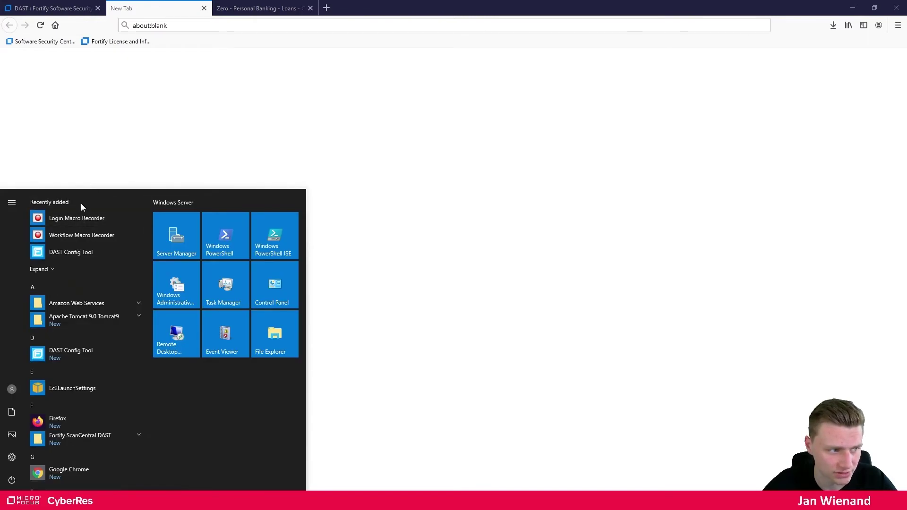
click(58, 218)
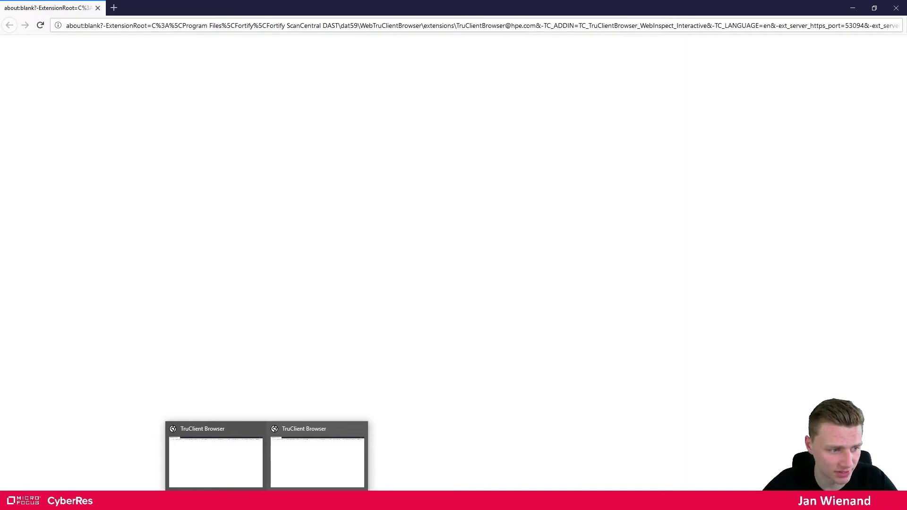
click(292, 456)
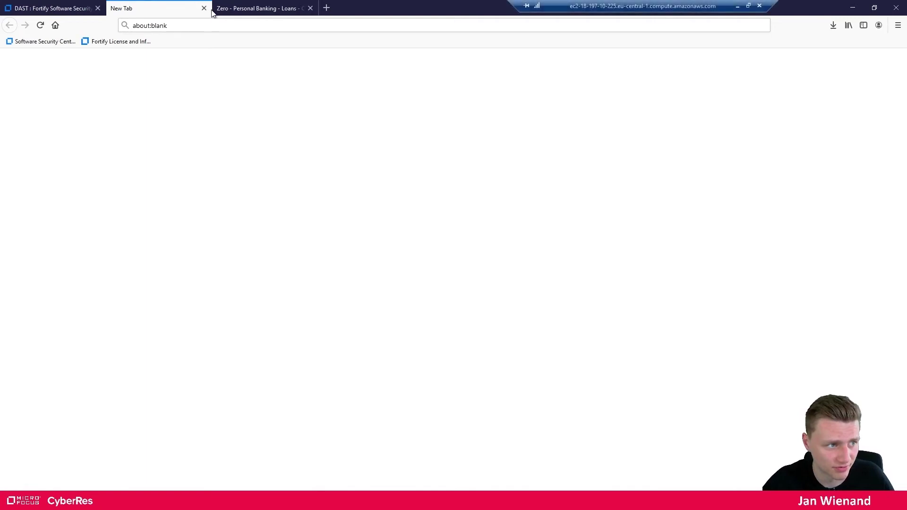
Copy the Zero Bank site address from Firefox and bring the TruClient recording browser forward
click(263, 8)
click(276, 25)
key(ctrl+c)
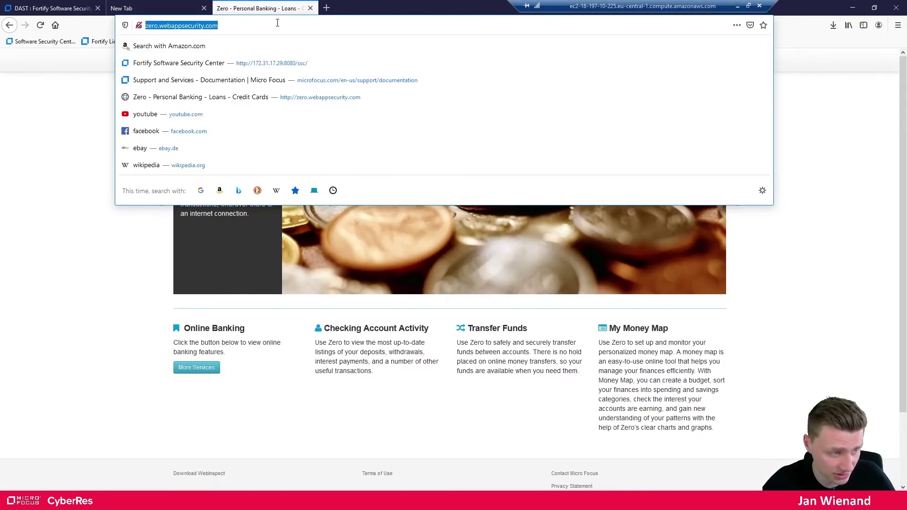
click(264, 494)
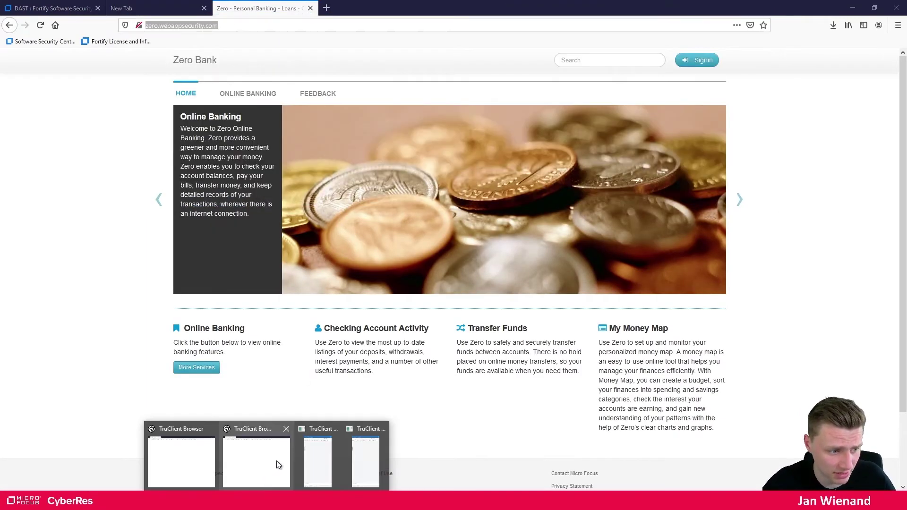
click(319, 455)
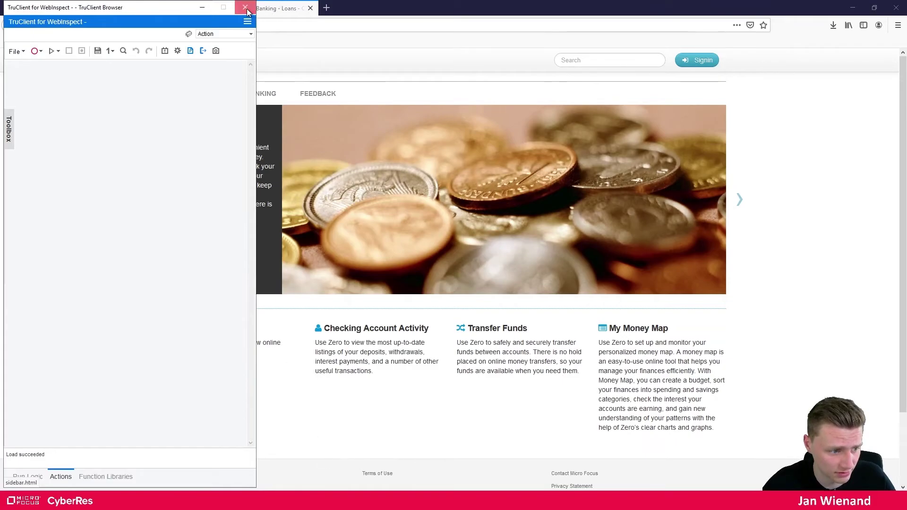
click(264, 494)
click(309, 455)
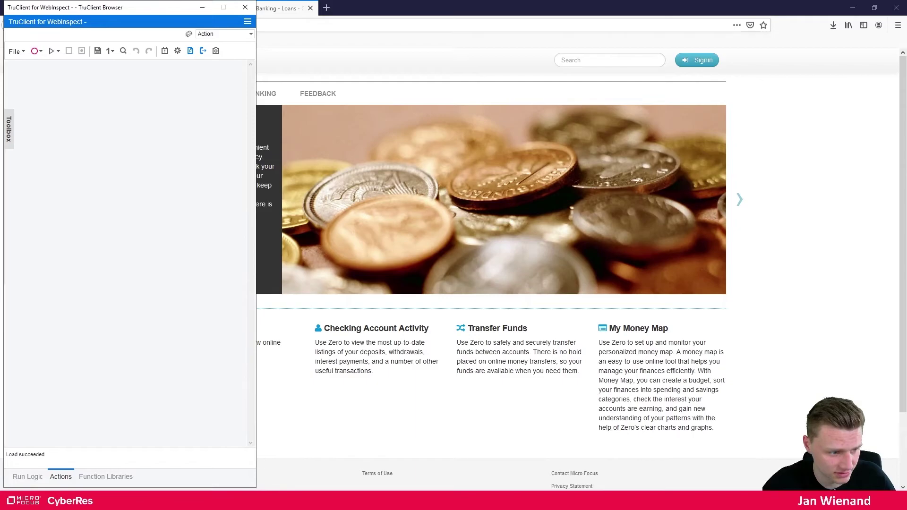
click(243, 480)
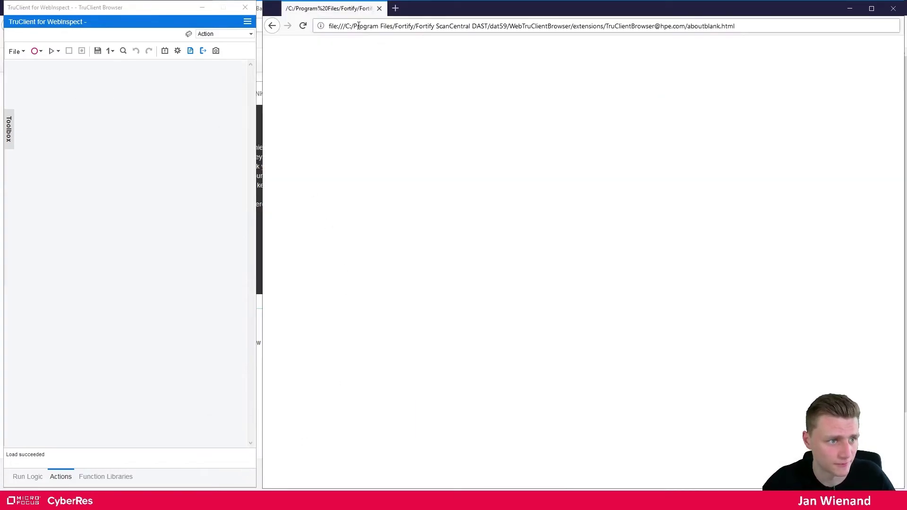
Record a login macro: load zero.webappsecurity.com, sign in with the login and password, stop
click(34, 52)
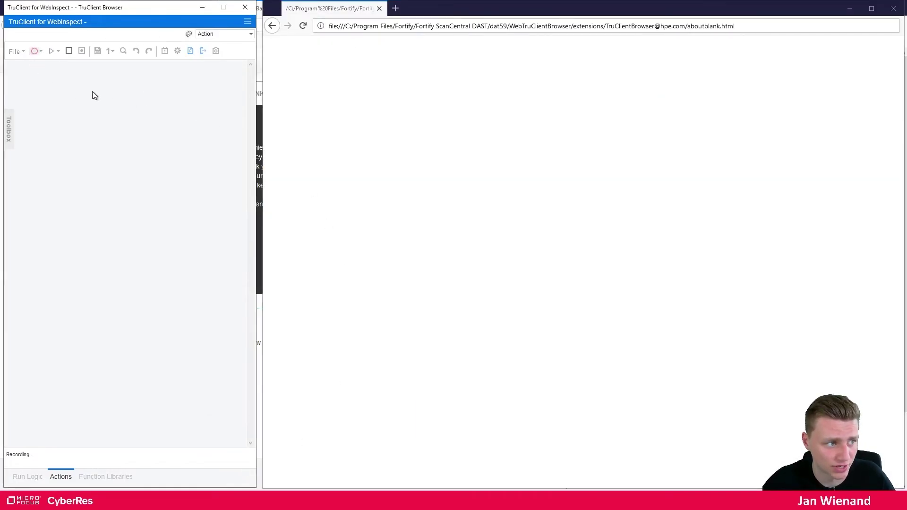
click(498, 26)
key(ctrl+v)
key(Return)
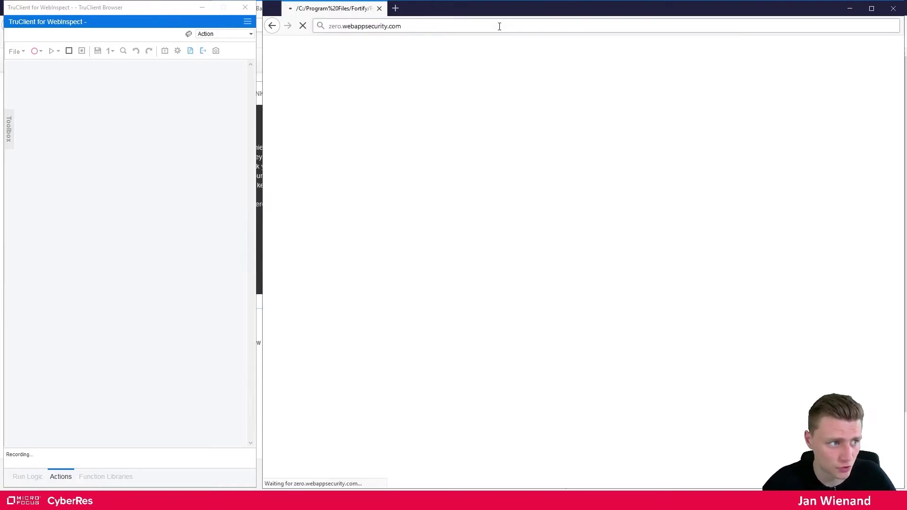
click(838, 51)
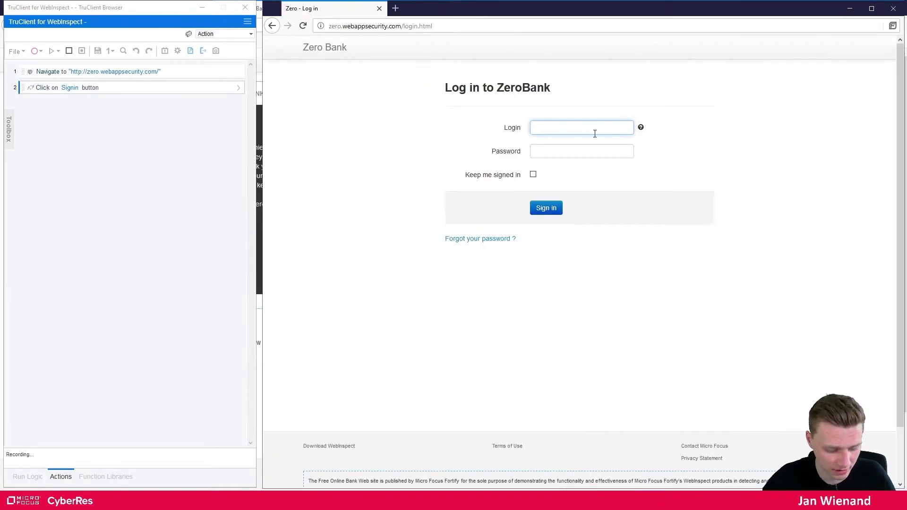
text(username)
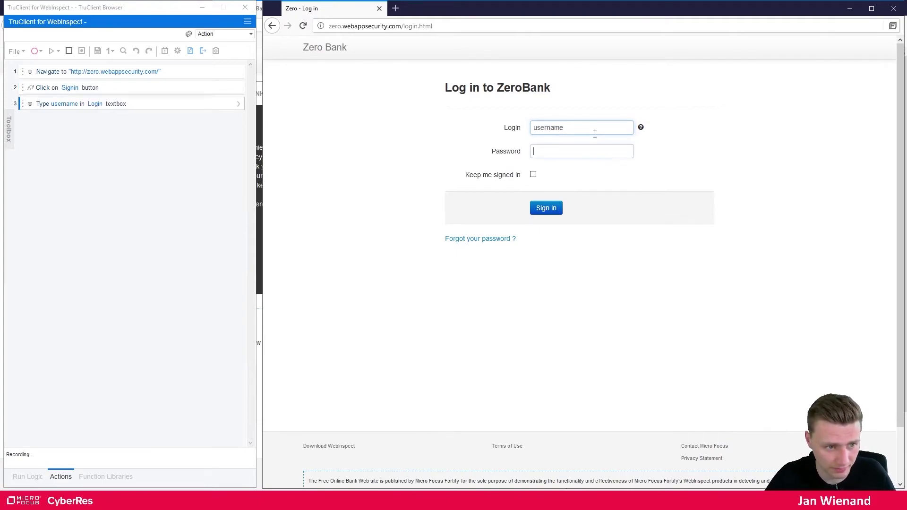
key(Tab)
text(password)
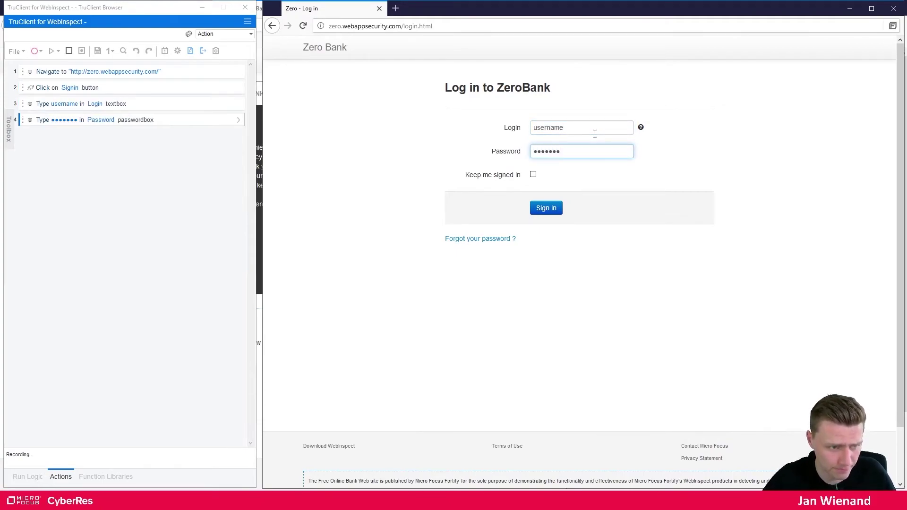
click(546, 208)
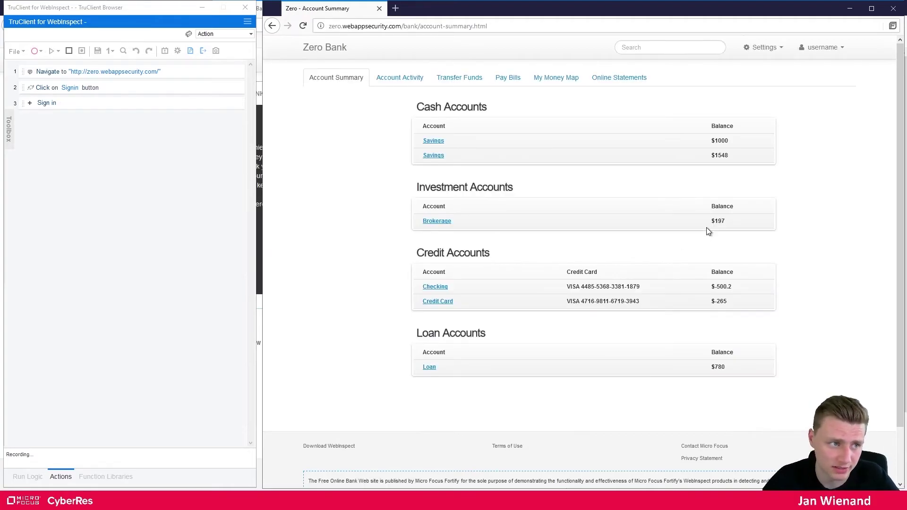
click(69, 51)
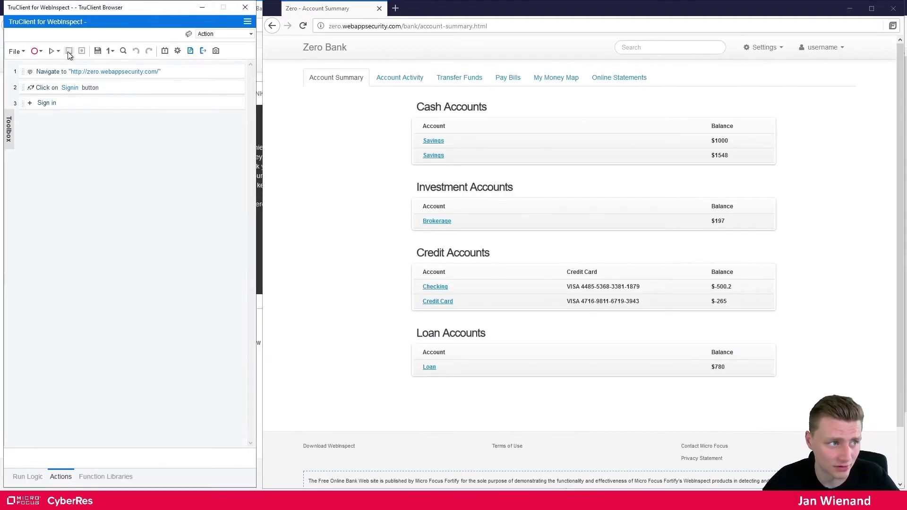
Replay the login macro and add a Wait step on the signed-in user name in the header
click(51, 50)
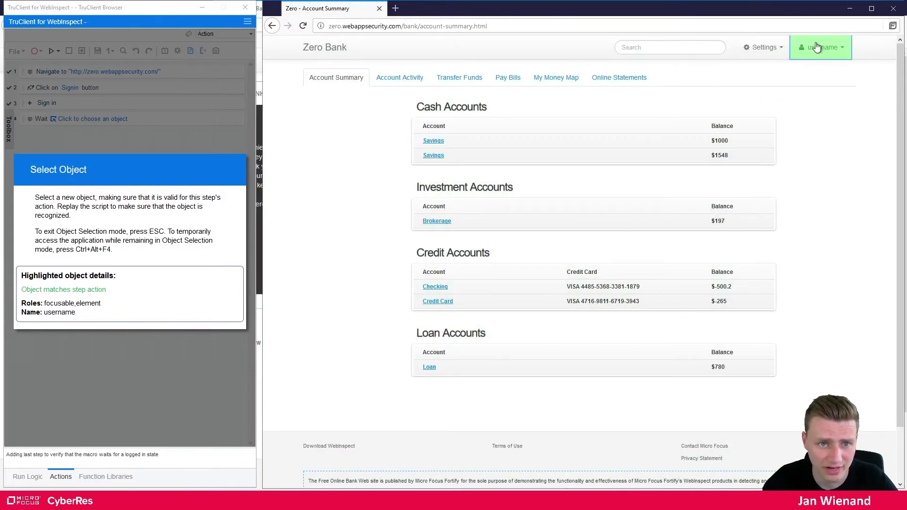
click(817, 47)
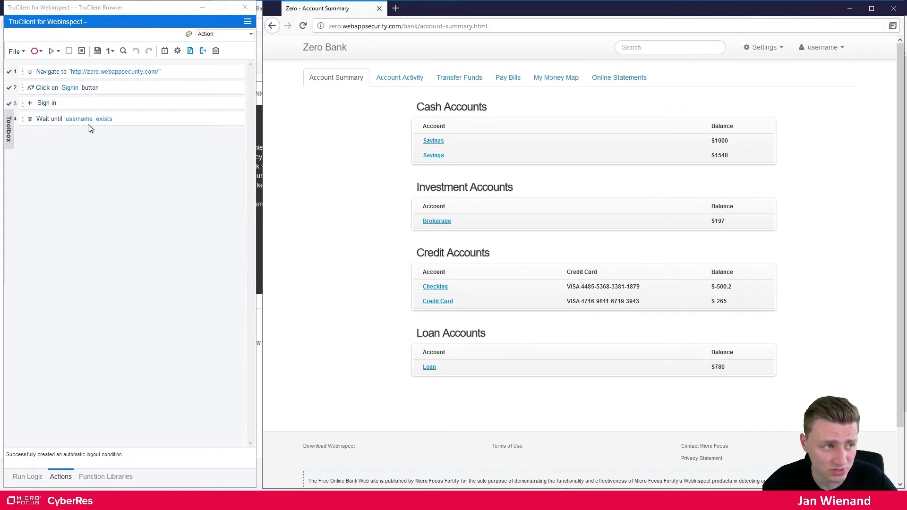
Save the four-step login macro script to the Desktop as zero_usernmae
click(19, 51)
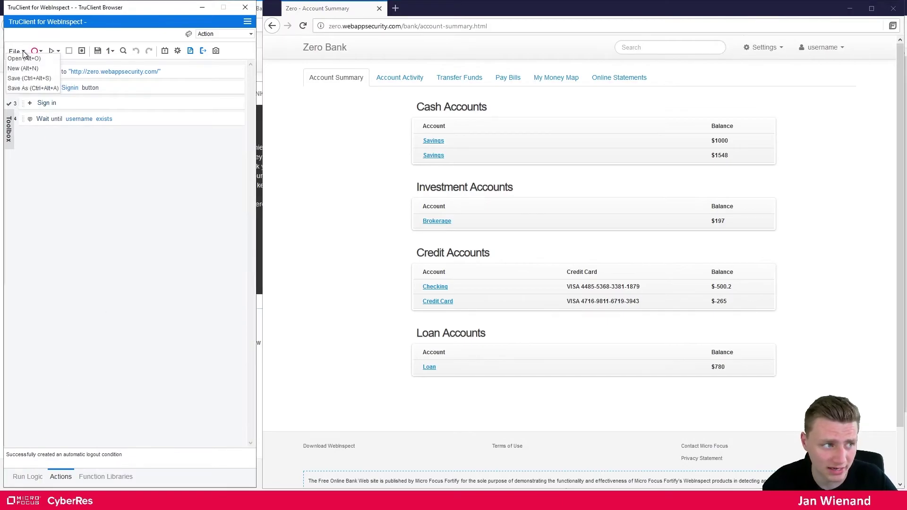
click(29, 88)
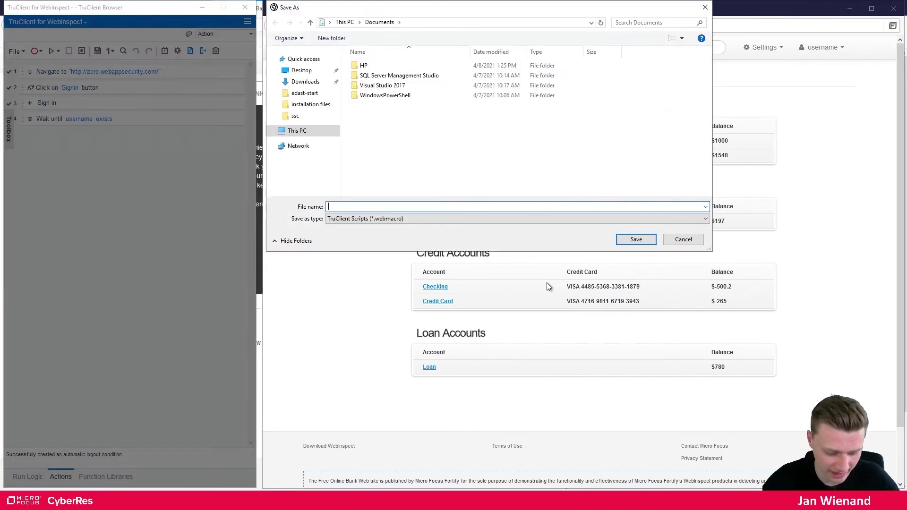
text(lo)
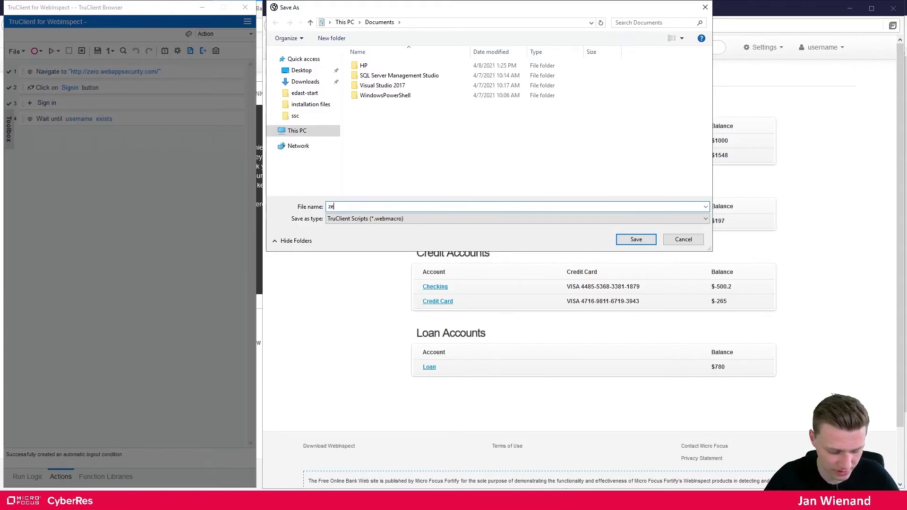
text(ro_usernmae)
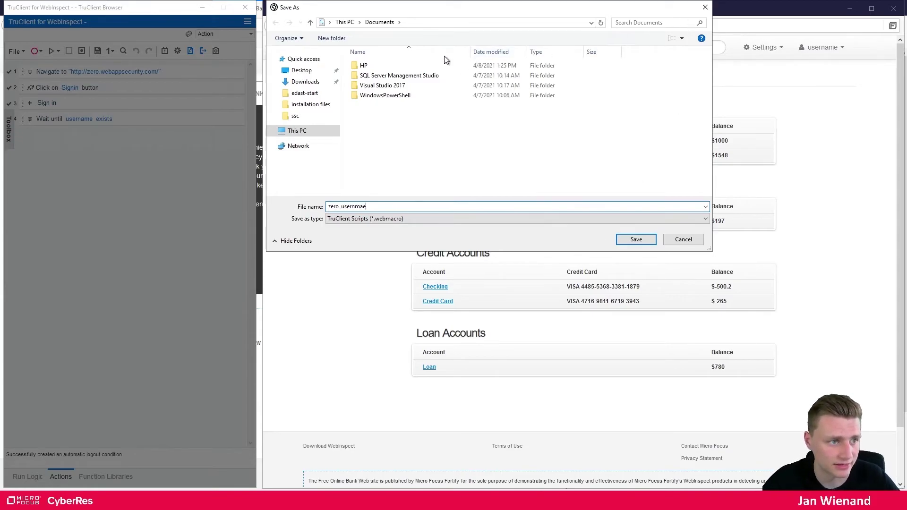
click(298, 71)
click(634, 239)
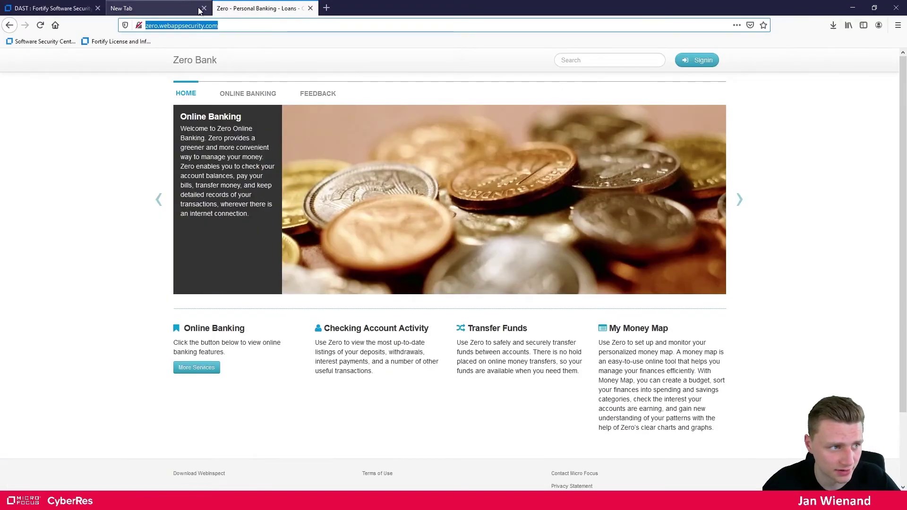
Enable Site Authentication and import the zero_usernmae.webmacro login macro
click(66, 9)
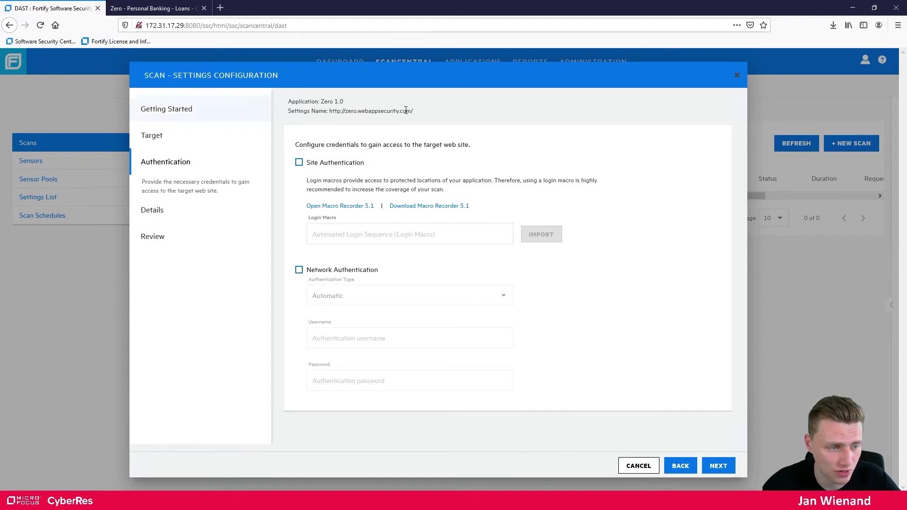
click(300, 164)
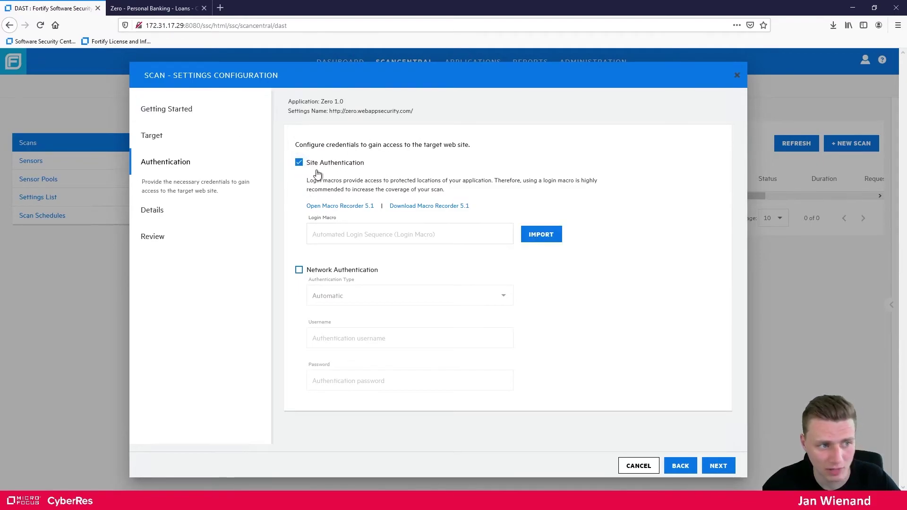
click(542, 237)
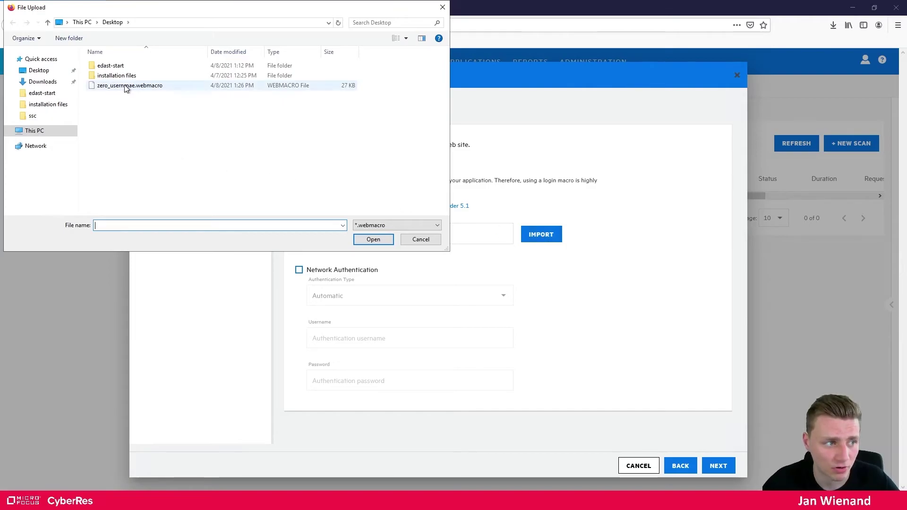
double_click(125, 85)
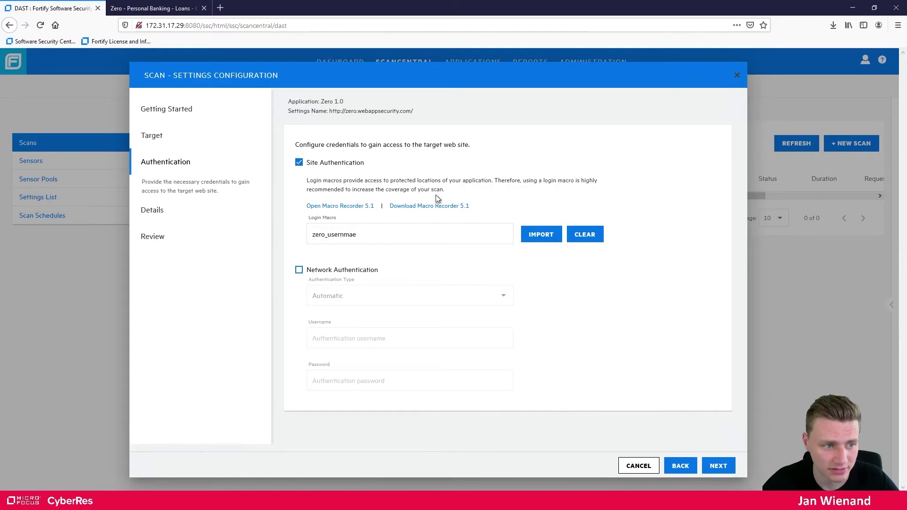
Advance past the allowed hosts step to the scan settings Review summary
click(718, 467)
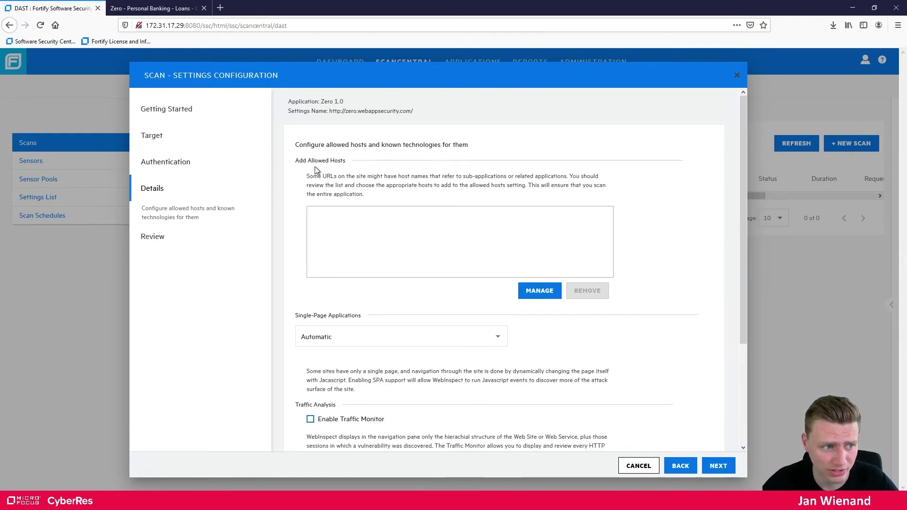
scroll(373, 251, down, 2)
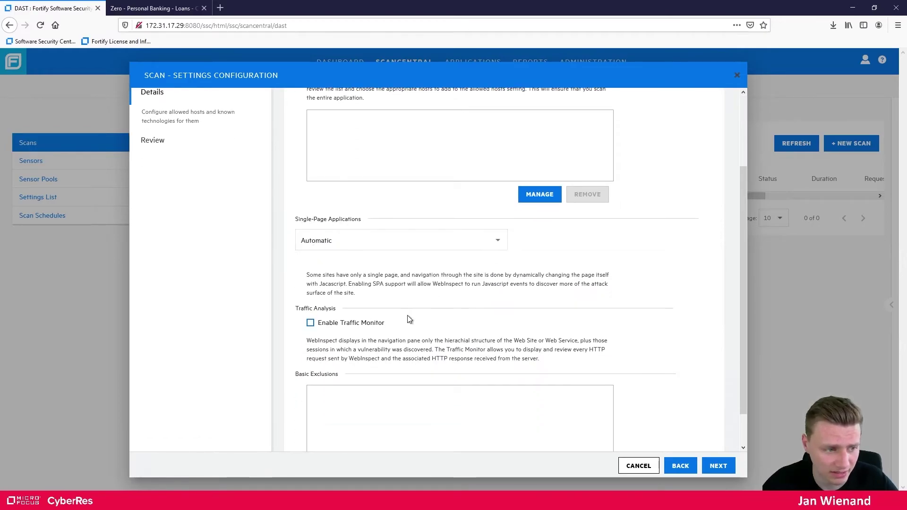
scroll(355, 278, down, 1)
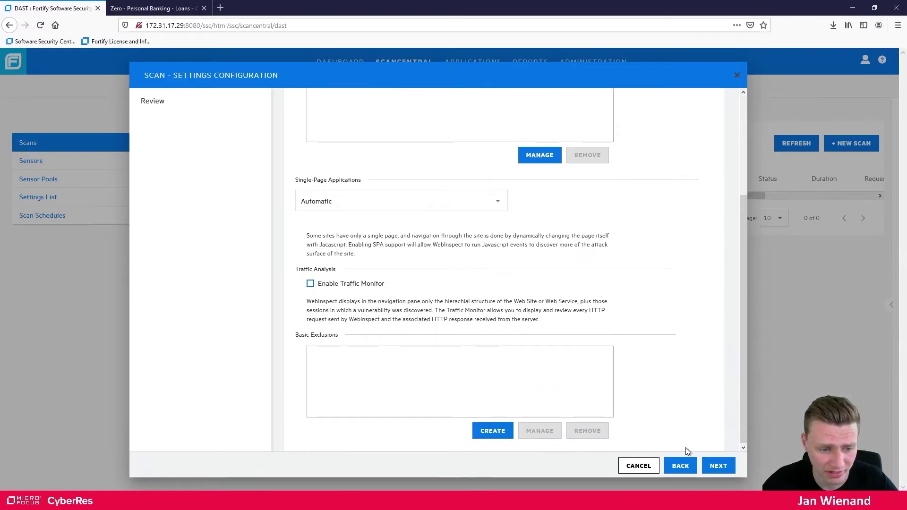
click(719, 466)
click(348, 171)
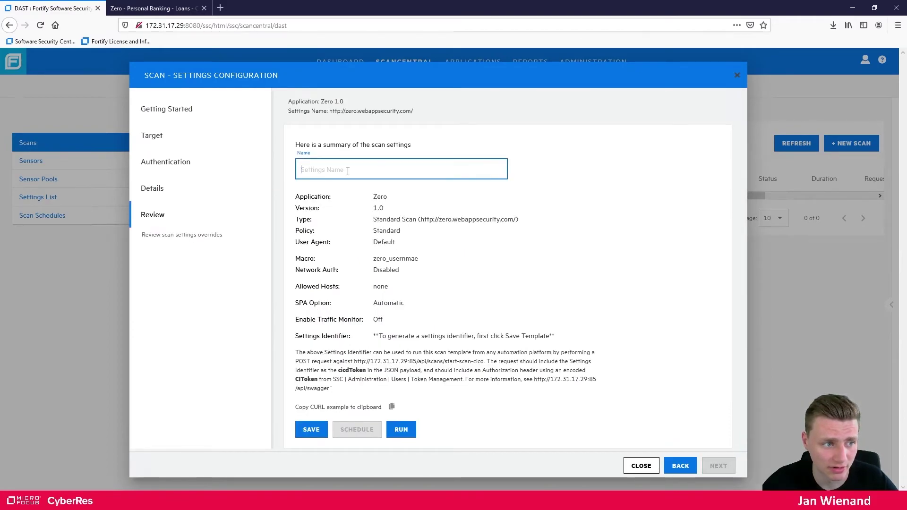
Save the scan settings as zero_with_login and select the generated Settings Identifier
text(zero)
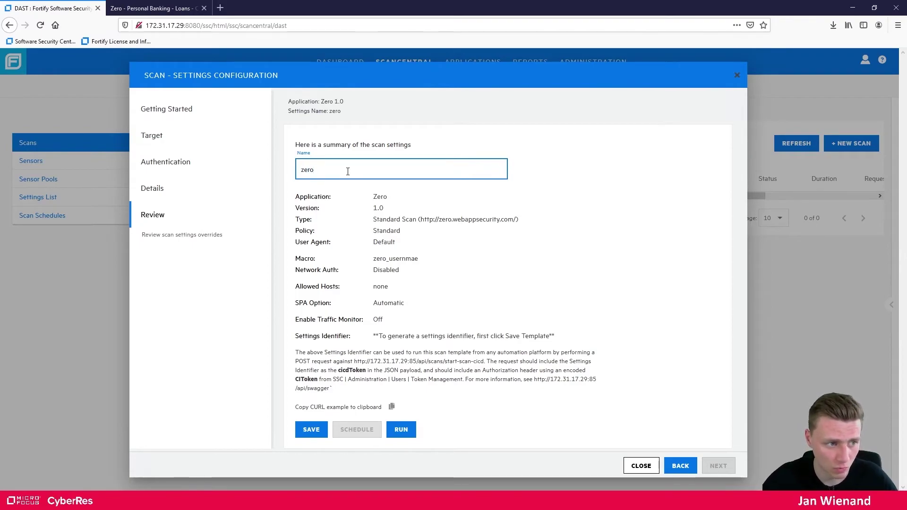
text(_with)
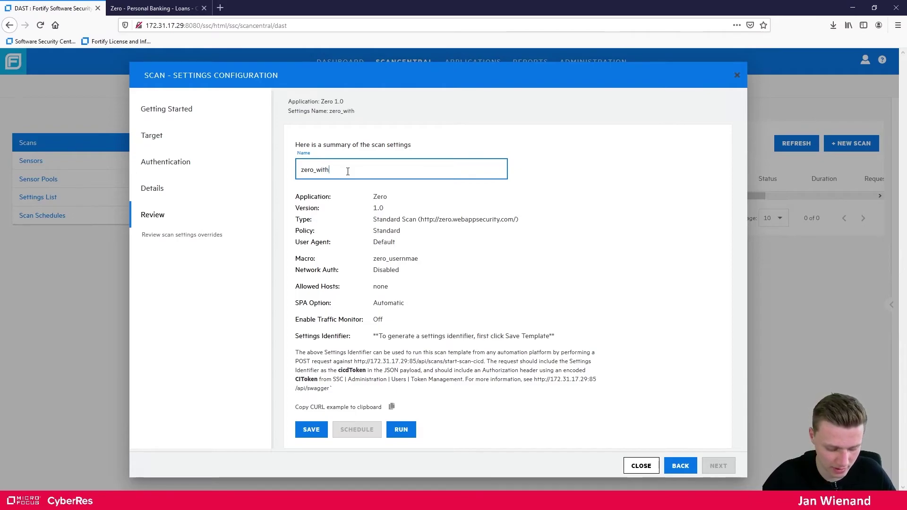
text(_login)
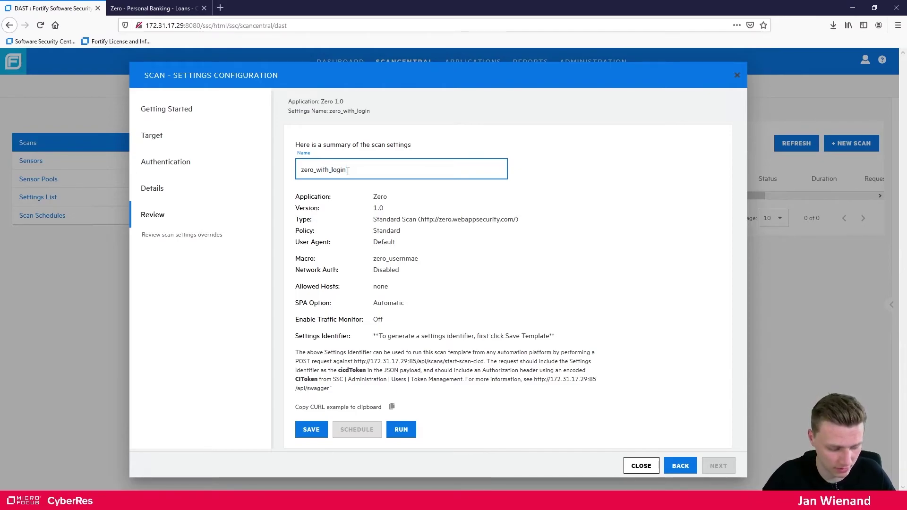
click(311, 429)
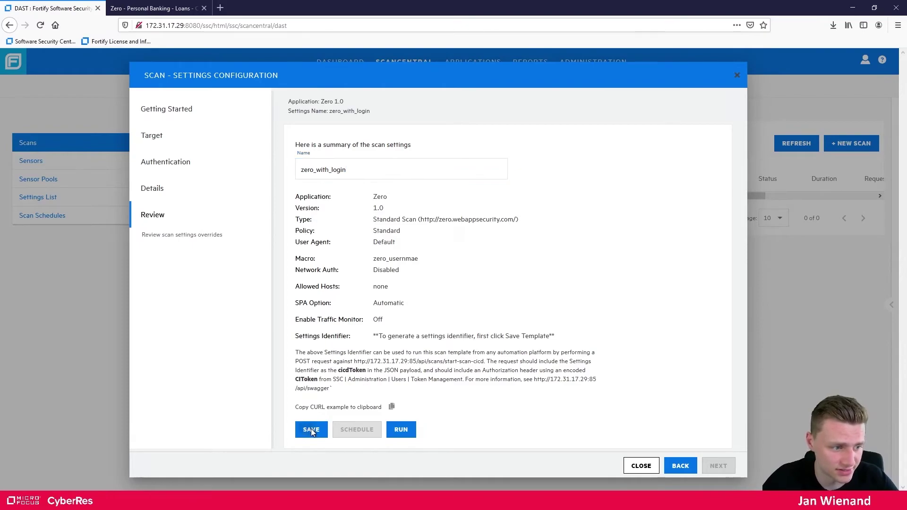
click(511, 298)
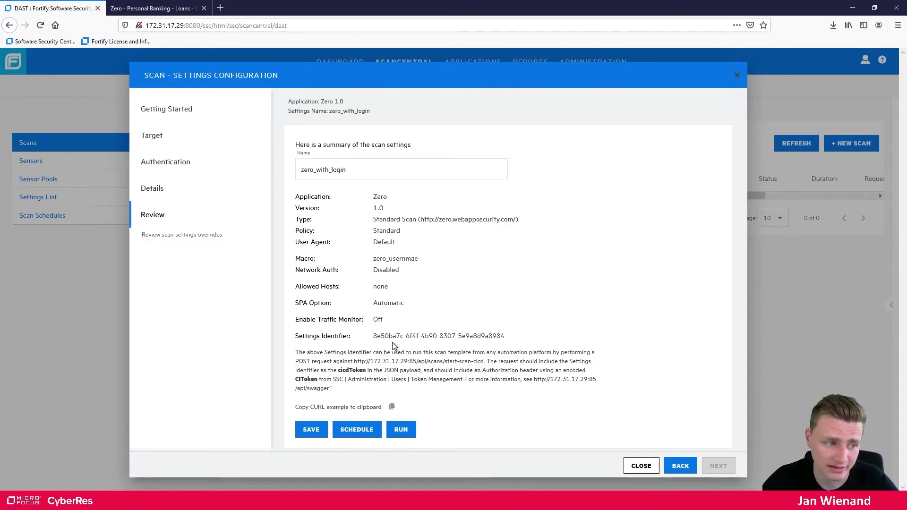
drag(504, 337, 373, 338)
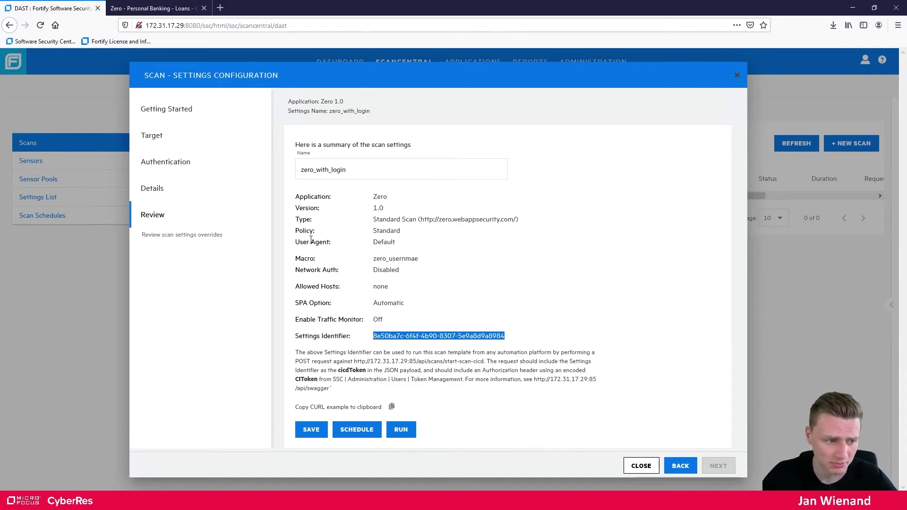
Run the zero_with_login scan on Any Available sensor and close the settings once queued
click(401, 430)
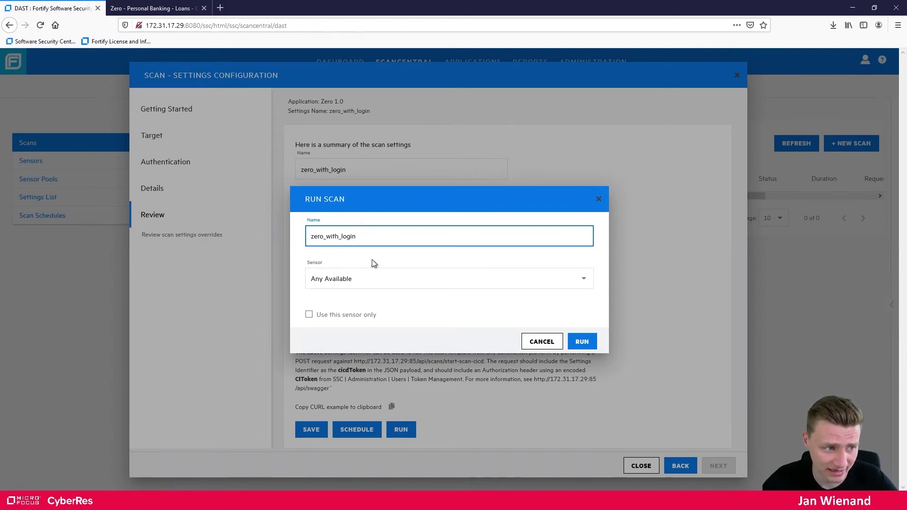
click(339, 285)
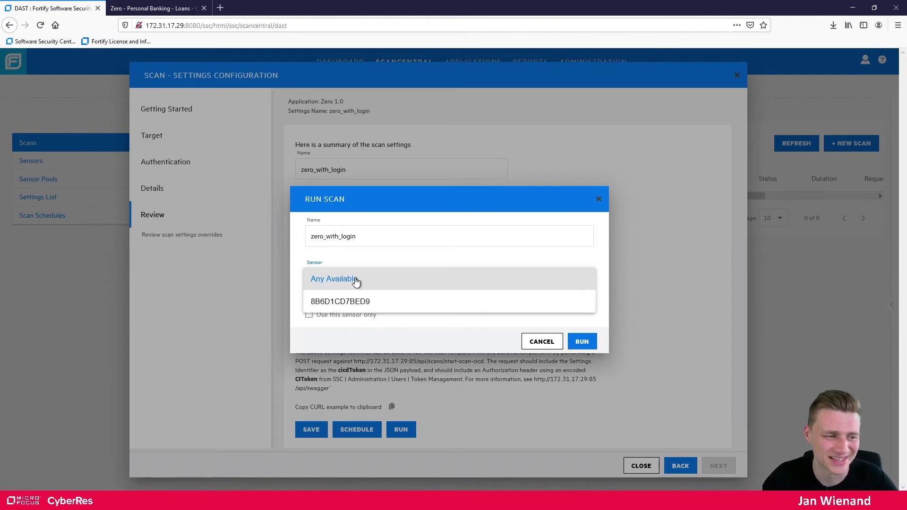
click(331, 280)
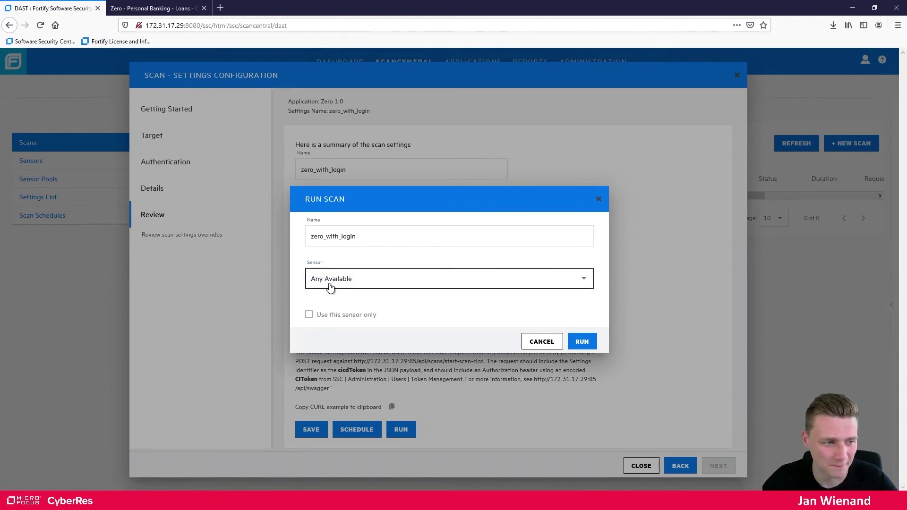
click(590, 342)
drag(400, 277, 501, 280)
click(495, 298)
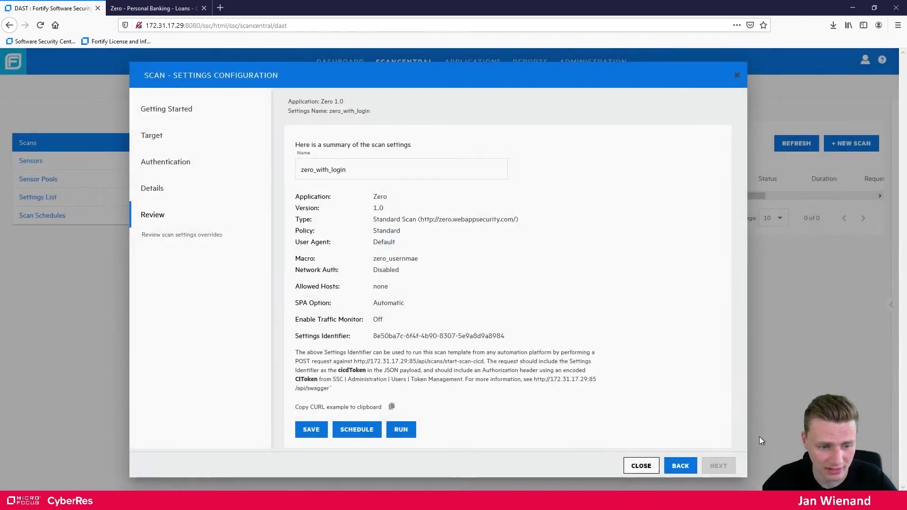
click(641, 465)
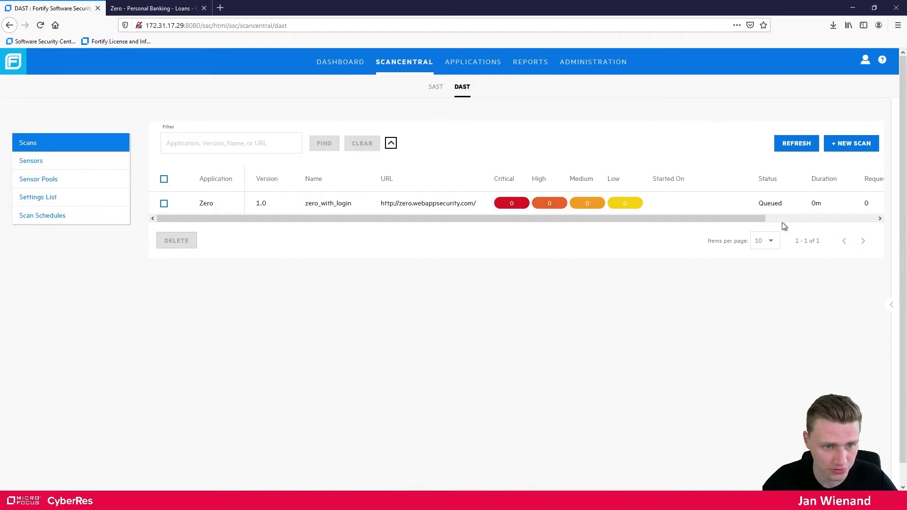
Refresh the DAST Scans list until zero_with_login reads Complete, then scroll right to Requests
click(796, 144)
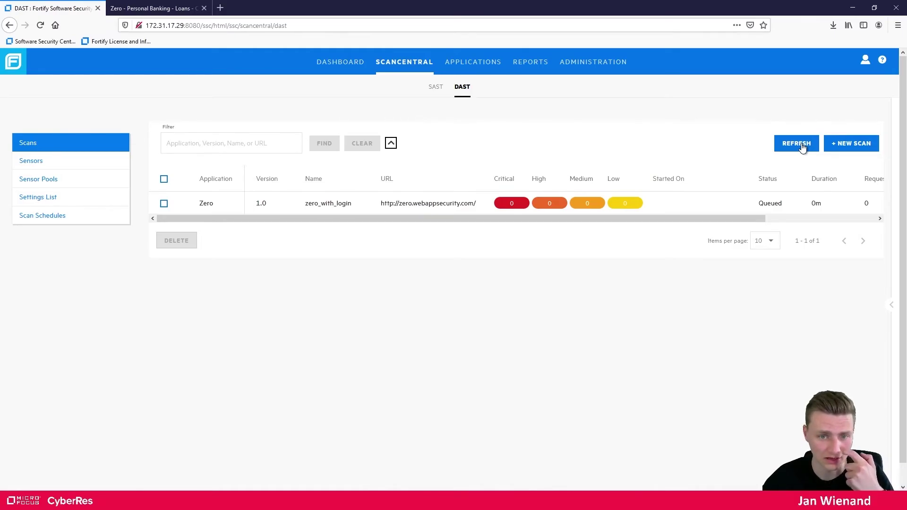
click(802, 148)
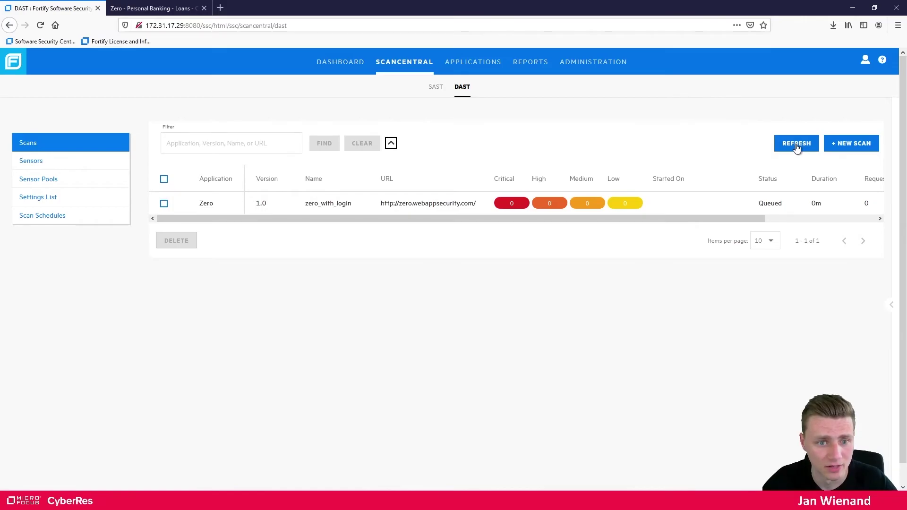
click(796, 145)
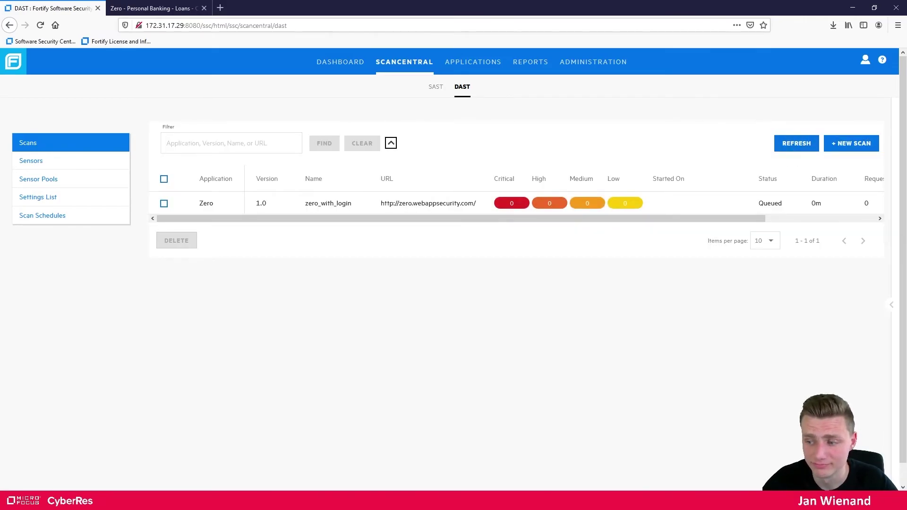
click(803, 148)
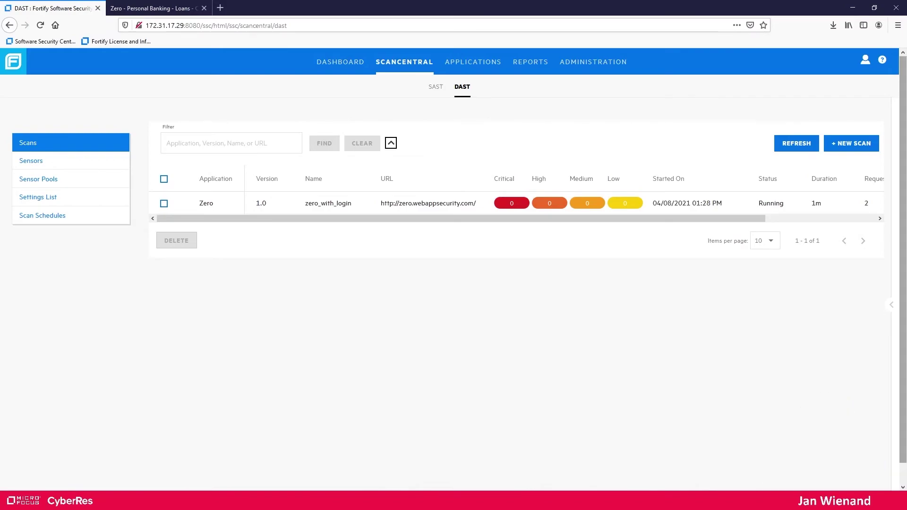
click(803, 148)
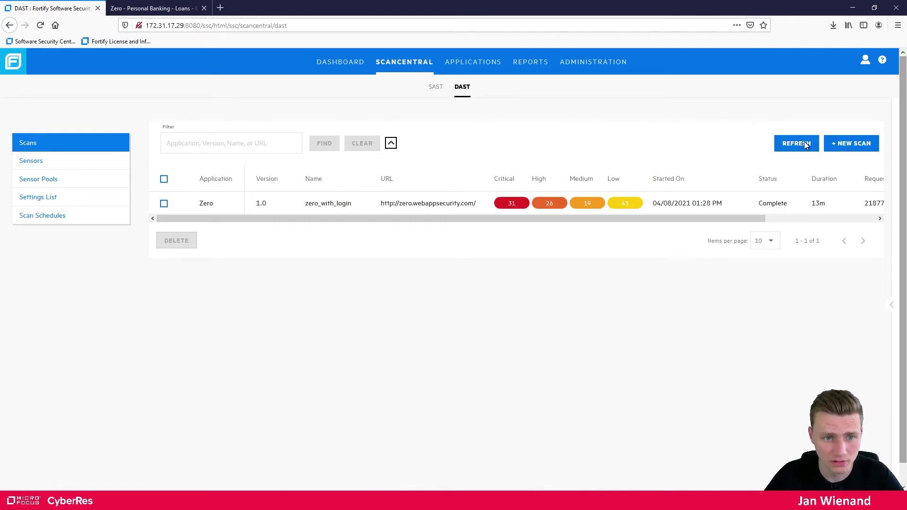
click(785, 144)
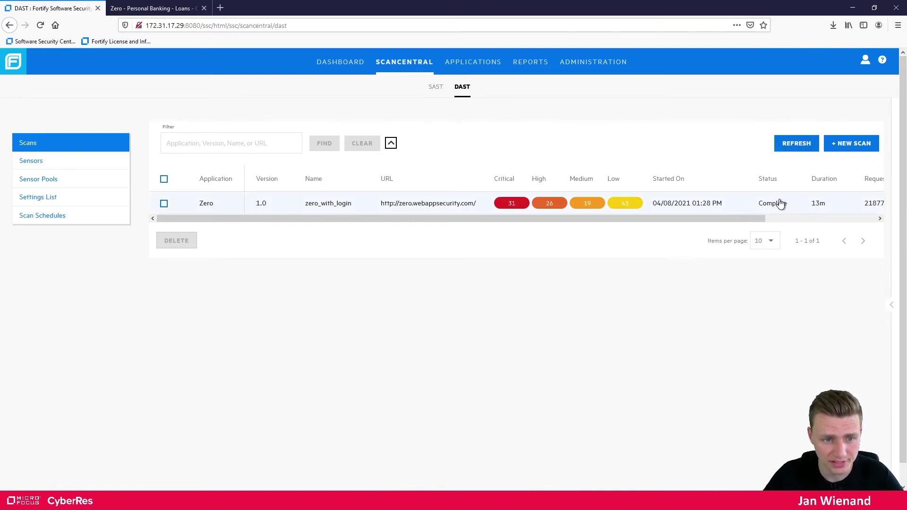
drag(681, 218, 803, 210)
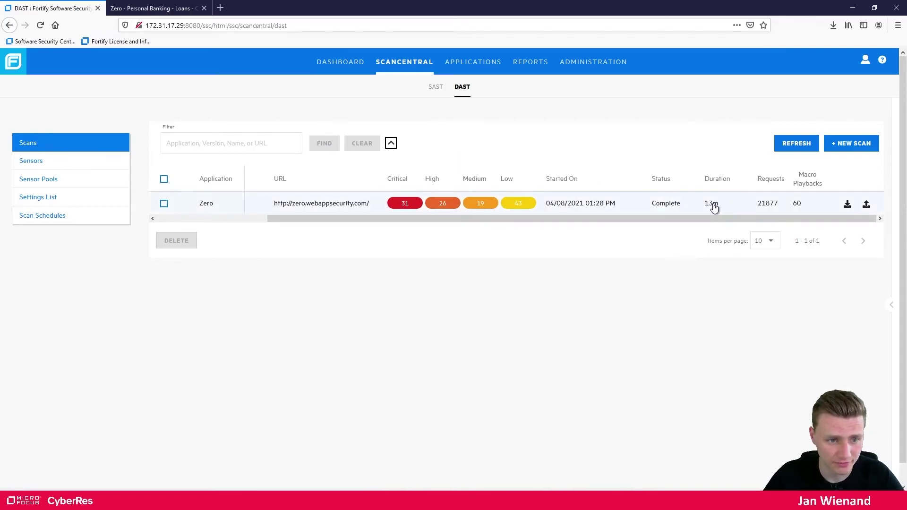
Review the completed Zero scan's details panel, including Publish Status, then go to Applications
click(613, 204)
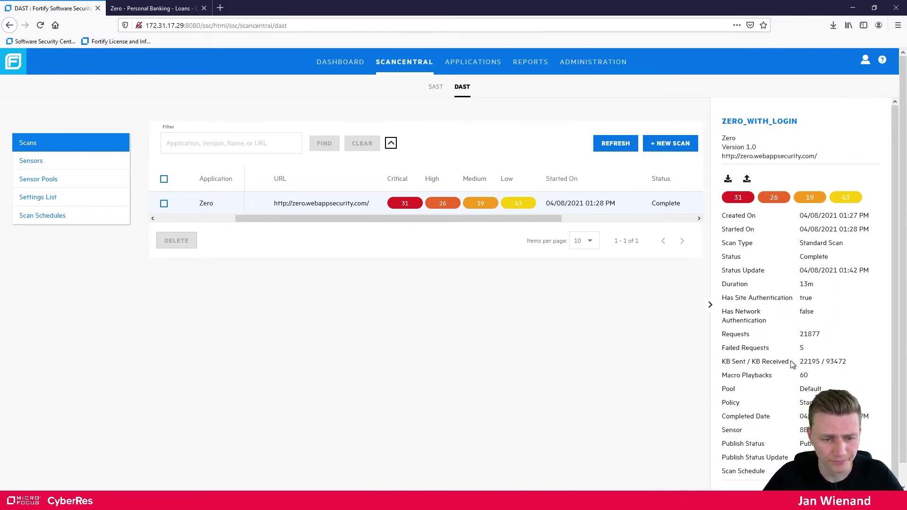
scroll(779, 439, down, 1)
scroll(789, 383, down, 1)
scroll(792, 377, up, 2)
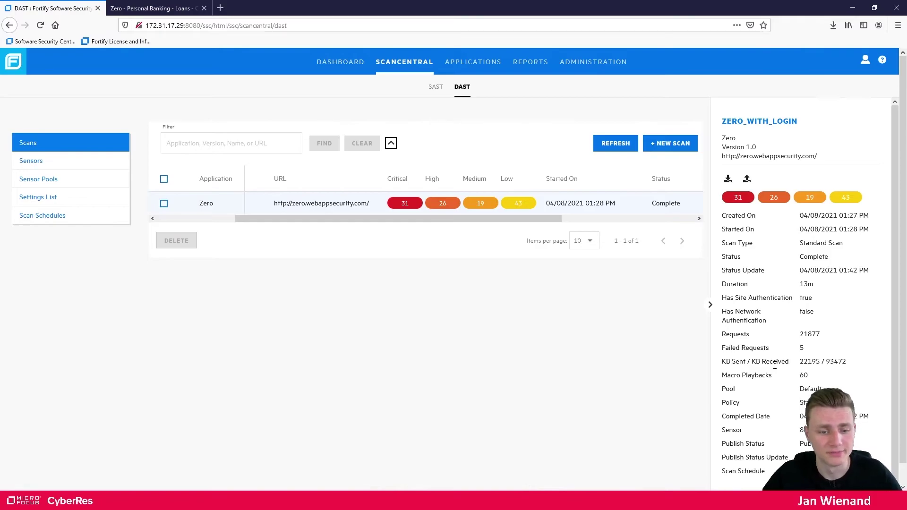
double_click(799, 445)
click(650, 344)
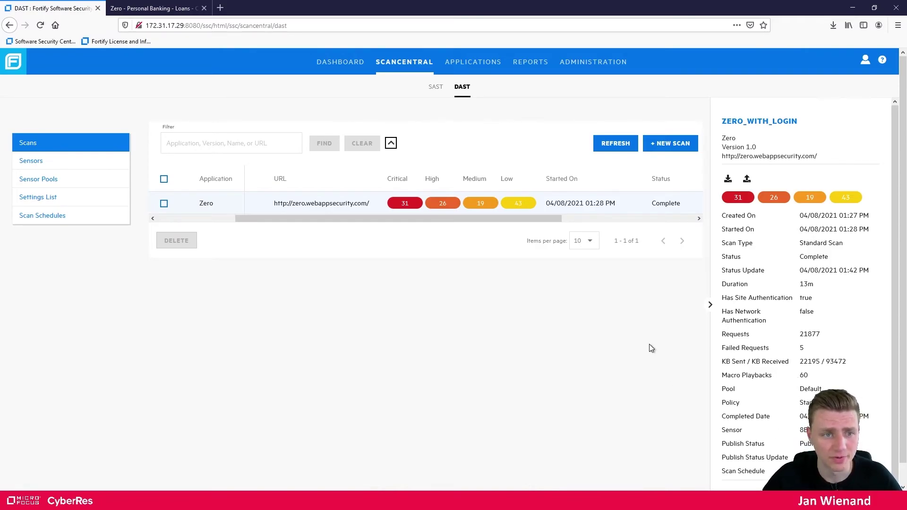
click(463, 63)
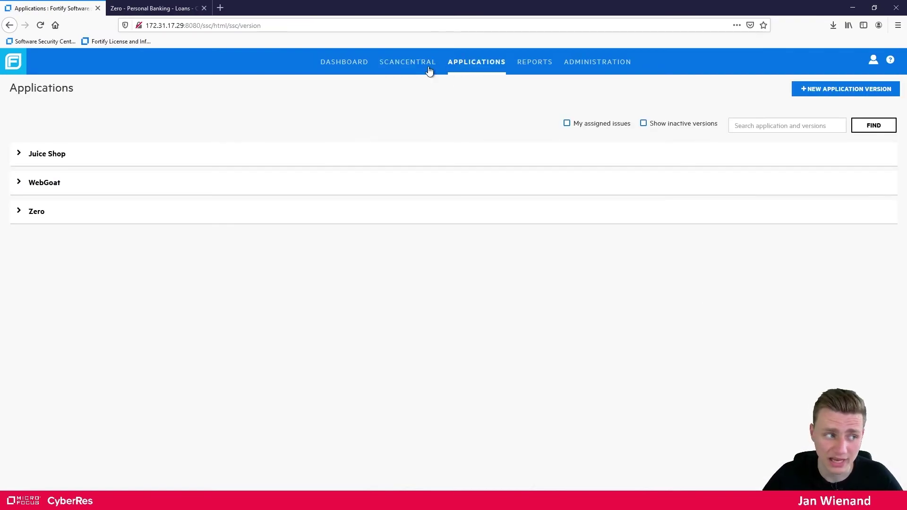
Audit Zero 1.0, expand the reflected XSS issue on search.html, then go to ScanCentral
click(19, 213)
mouse_move(17, 253)
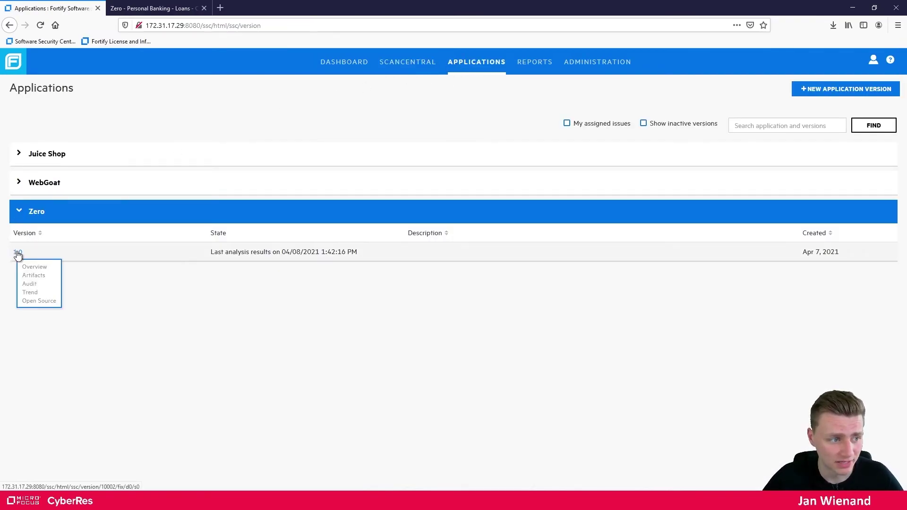
click(30, 283)
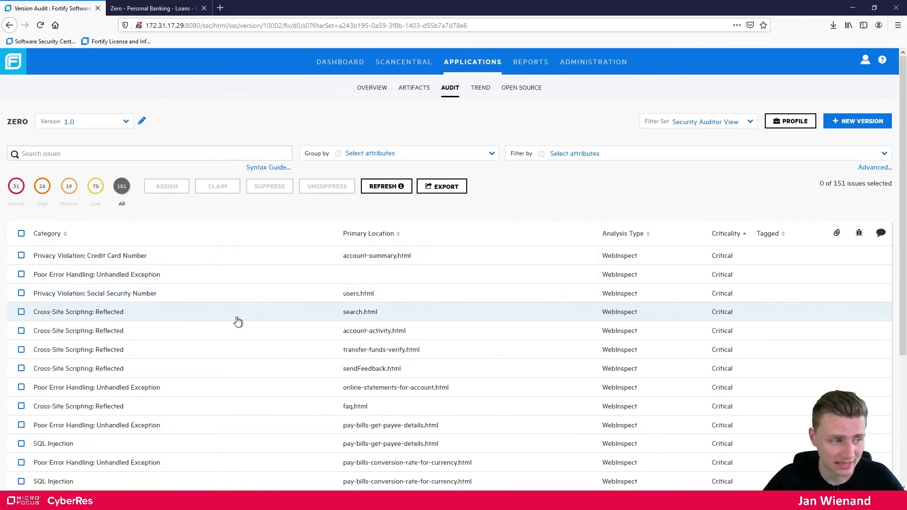
click(229, 321)
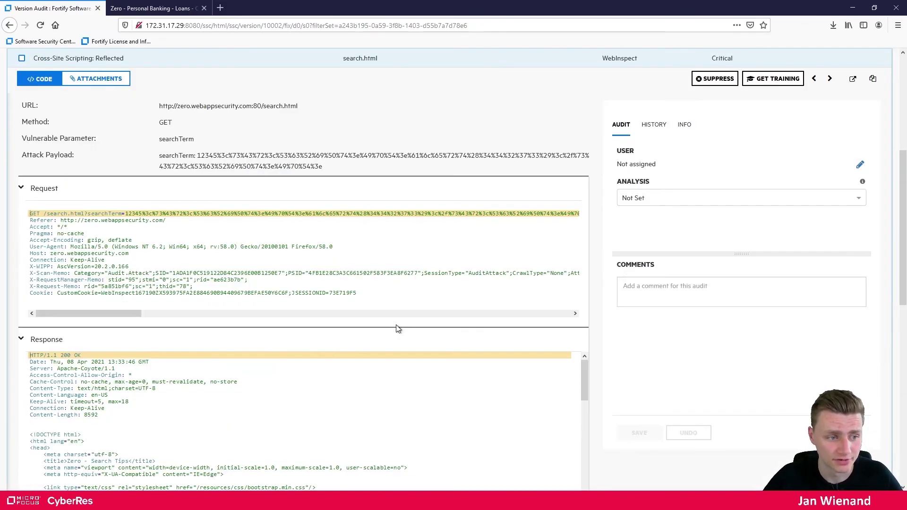
scroll(633, 349, up, 5)
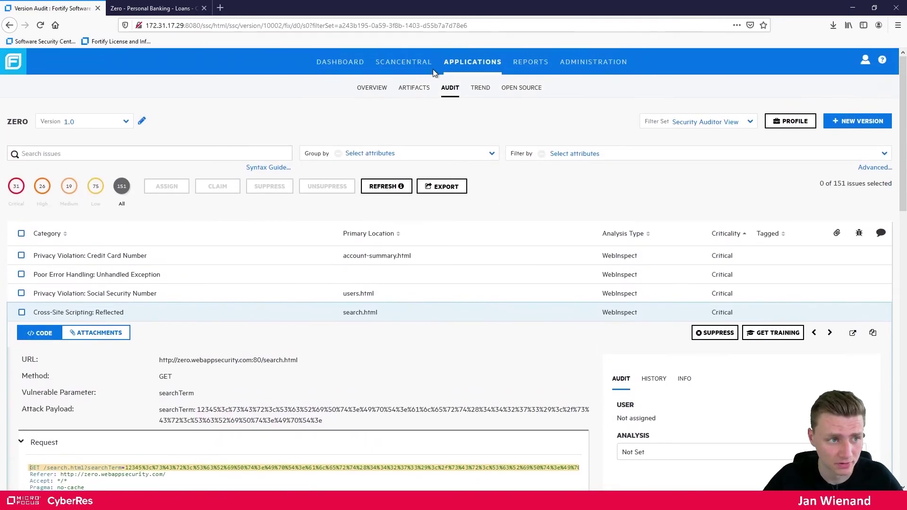
click(392, 64)
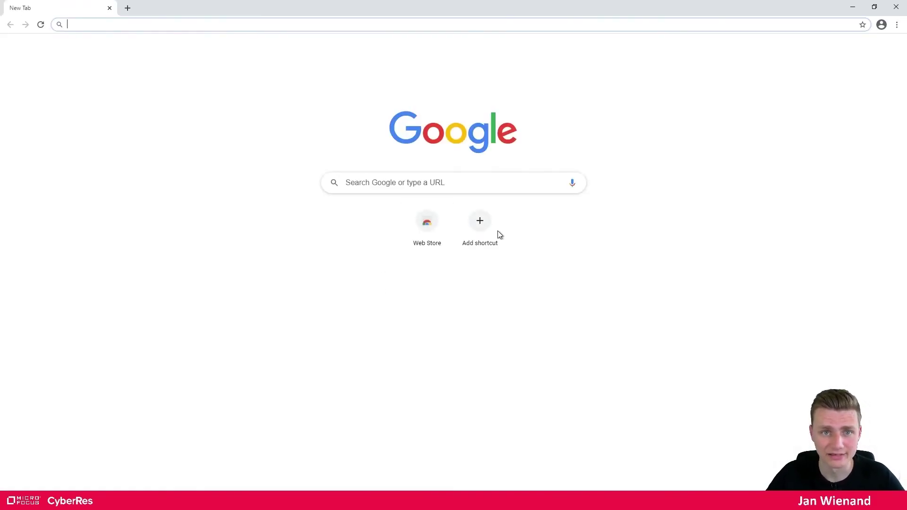
Copy the DAST page address from Firefox into Chrome and trim it to load the SSC /ssc/ login page
click(874, 6)
click(604, 254)
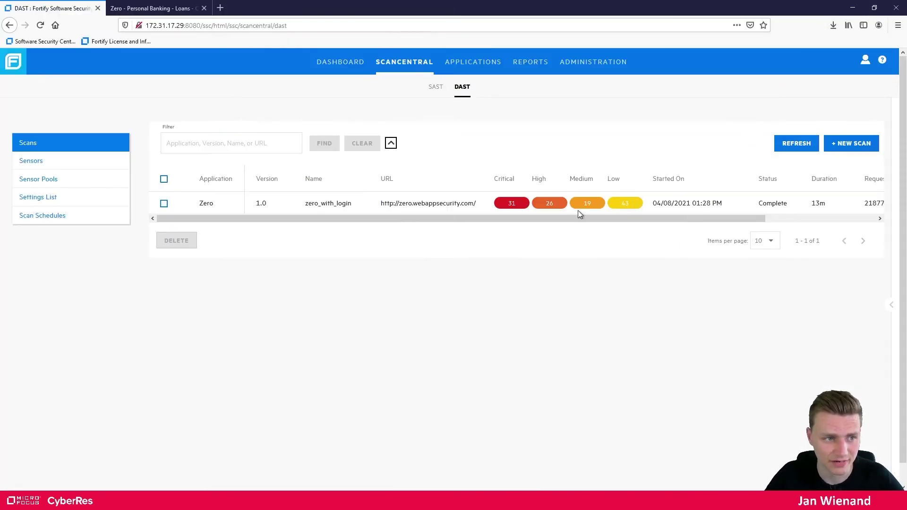
click(390, 27)
key(ctrl+c)
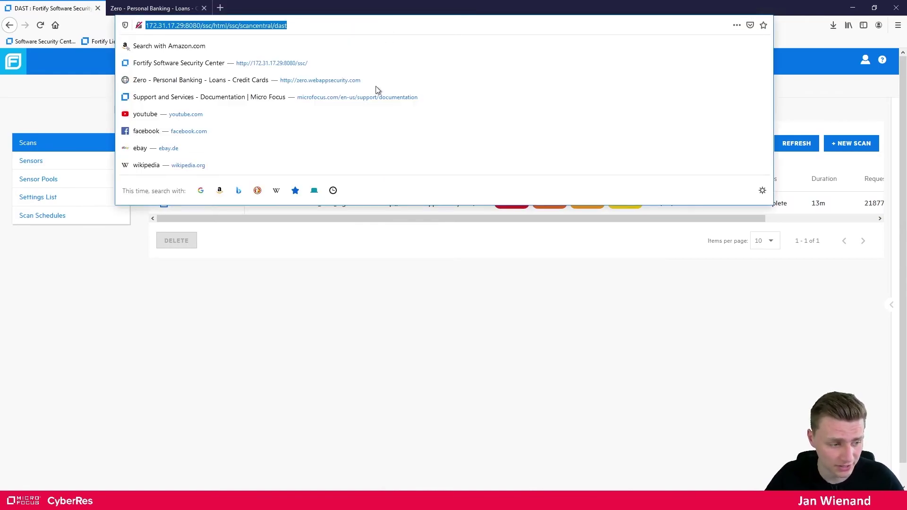
key(alt+Tab)
key(ctrl+v)
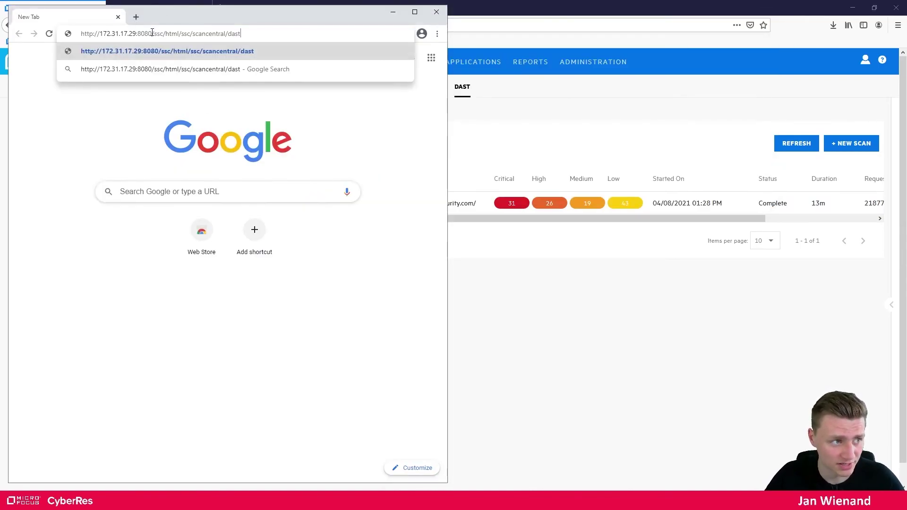
key(BackSpace)
key(BackSpace)
key(BackSpace)
key(BackSpace)
key(BackSpace)
key(BackSpace)
key(BackSpace)
key(BackSpace)
key(BackSpace)
key(BackSpace)
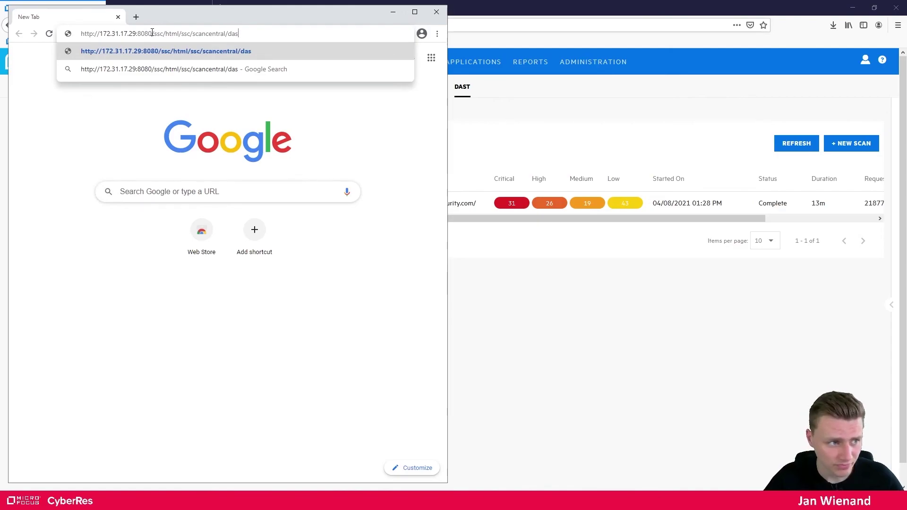
key(BackSpace)
key(BackSpace)
key(BackSpace)
key(BackSpace)
key(BackSpace)
key(BackSpace)
key(BackSpace)
key(BackSpace)
key(BackSpace)
key(BackSpace)
key(BackSpace)
key(BackSpace)
key(BackSpace)
key(BackSpace)
key(BackSpace)
key(BackSpace)
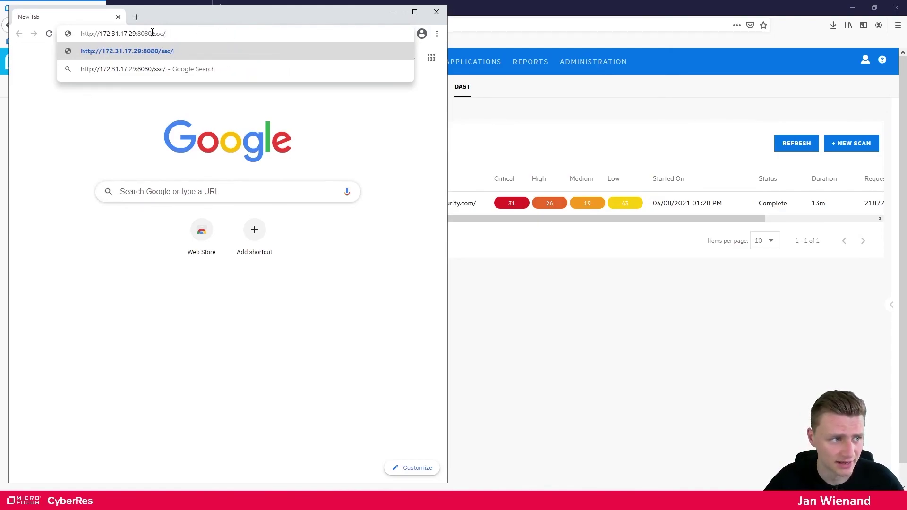
key(Return)
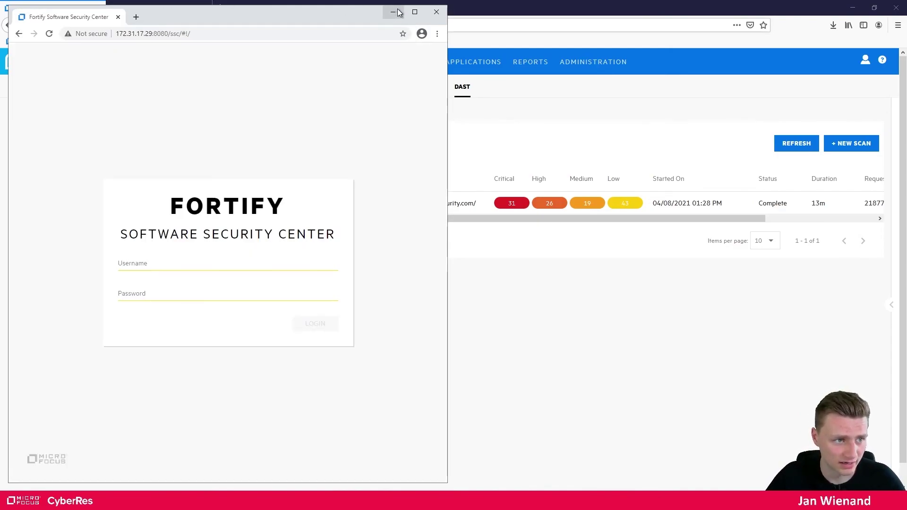
Log in with the admin credentials, retrying after the first failure, and decline saving the password
click(415, 12)
click(360, 263)
text(a)
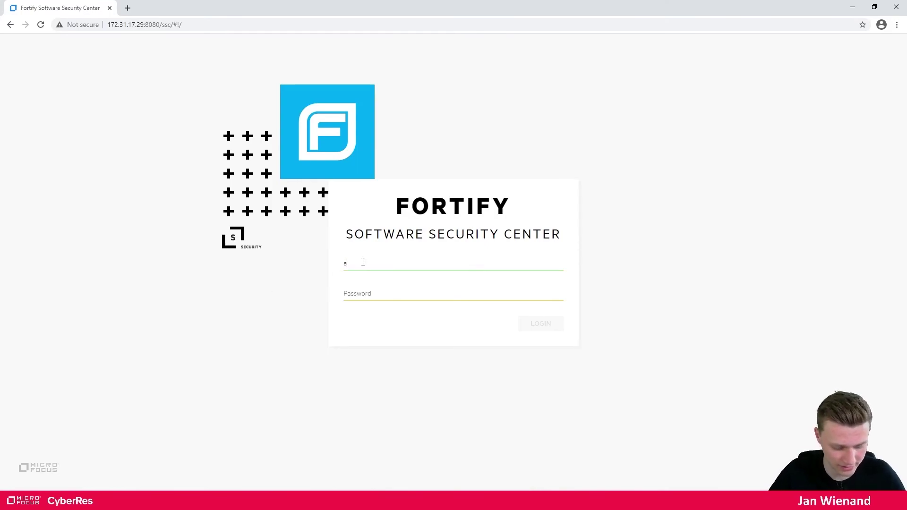
text(dmin********)
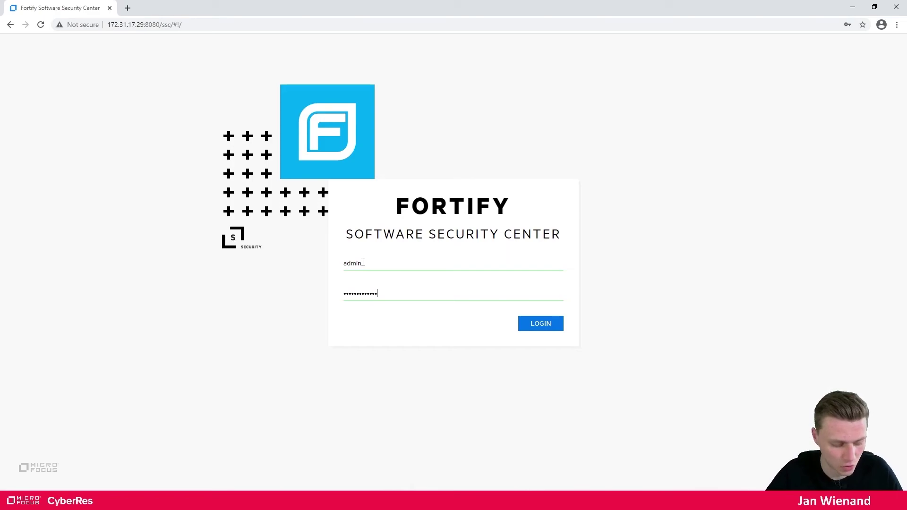
key(Return)
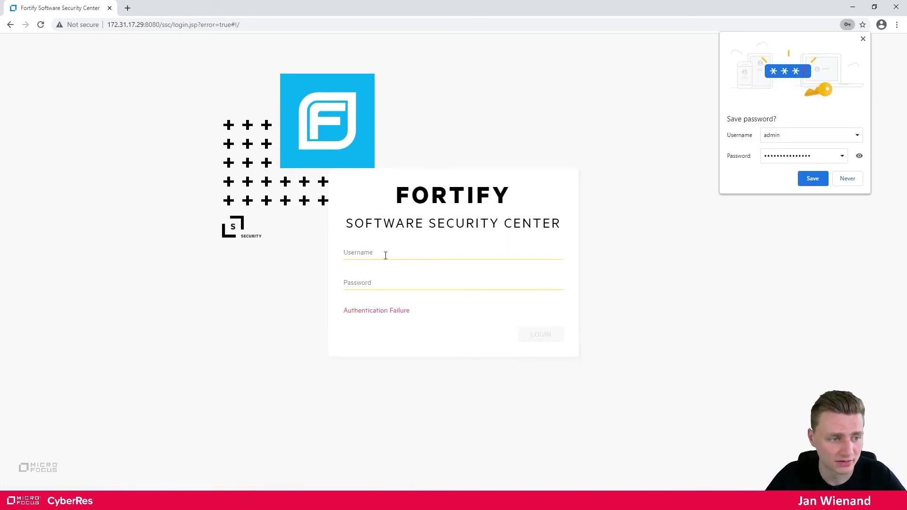
click(388, 254)
text(admin)
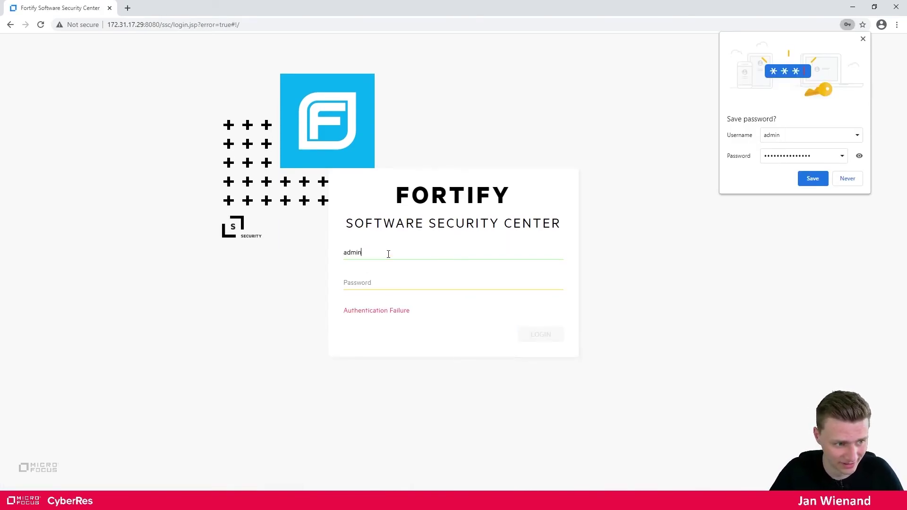
text(**************)
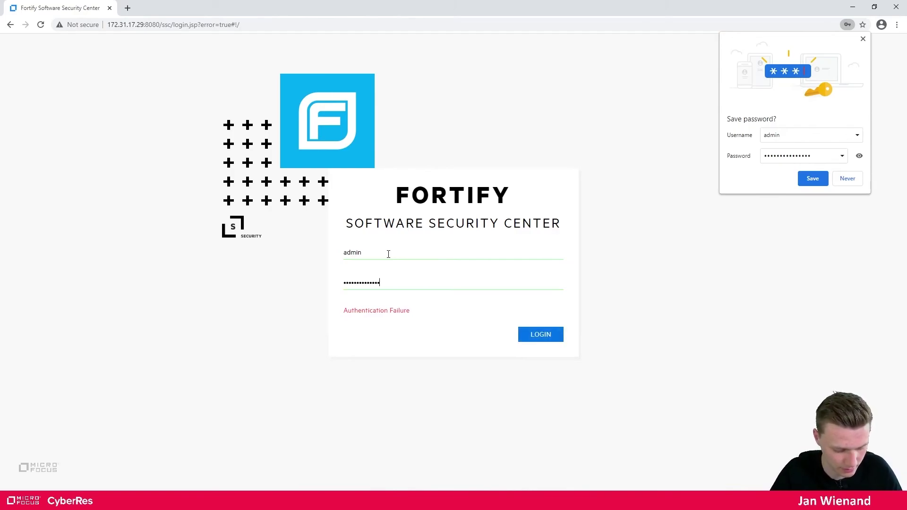
click(542, 336)
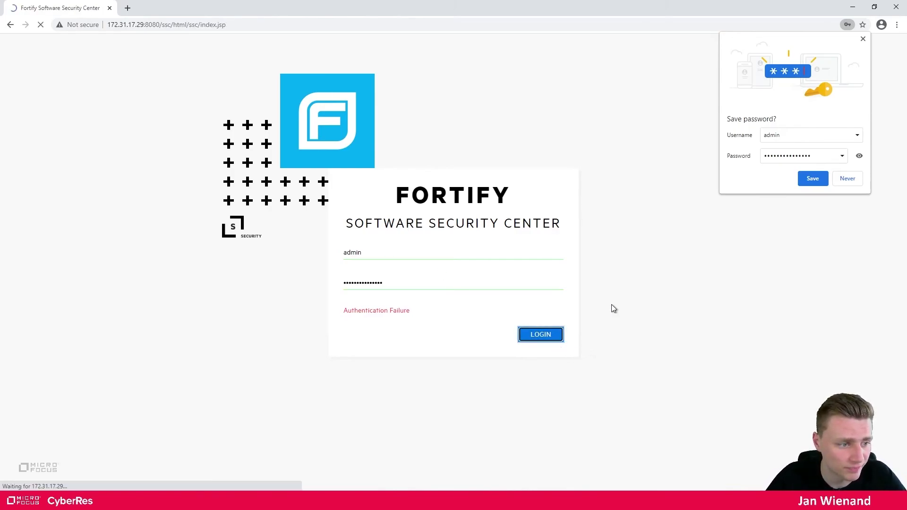
click(853, 180)
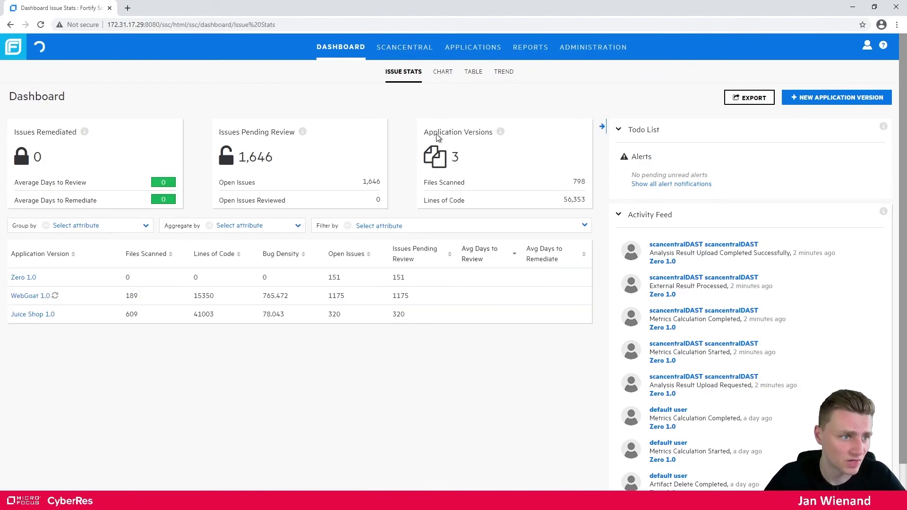
Show the ScanCentral DAST scans sorted by Critical, then open Chrome's site settings for the SSC server
click(402, 48)
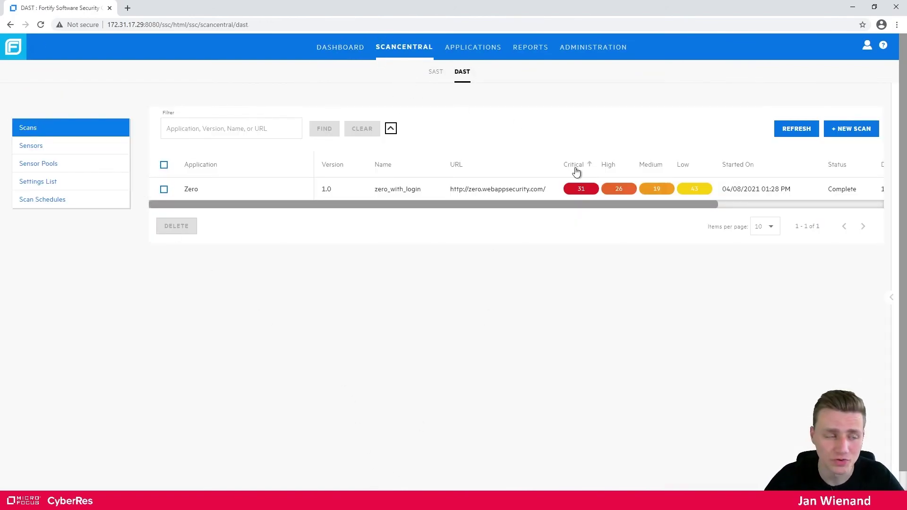
click(574, 170)
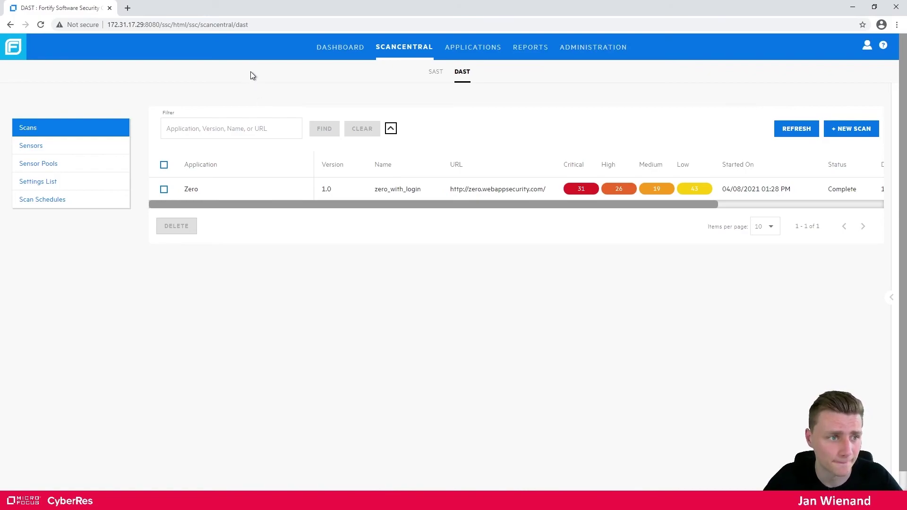
click(79, 25)
click(90, 125)
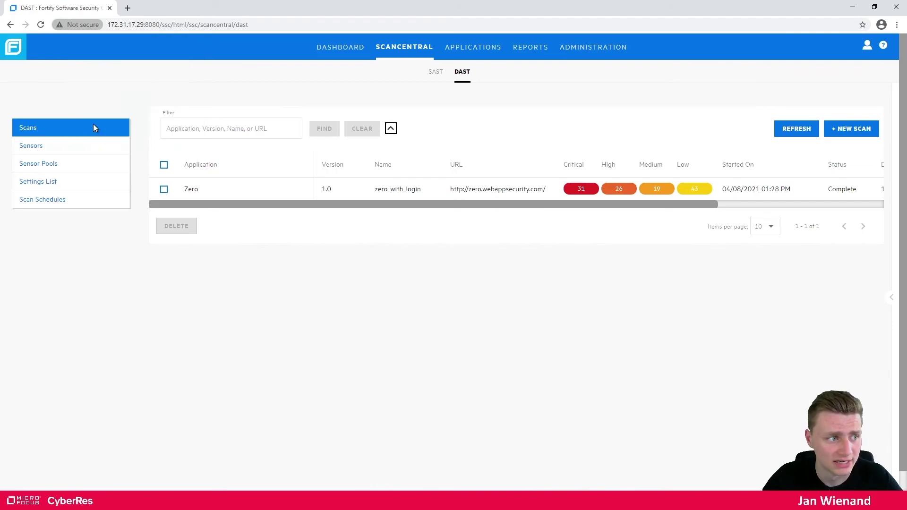
scroll(404, 218, down, 6)
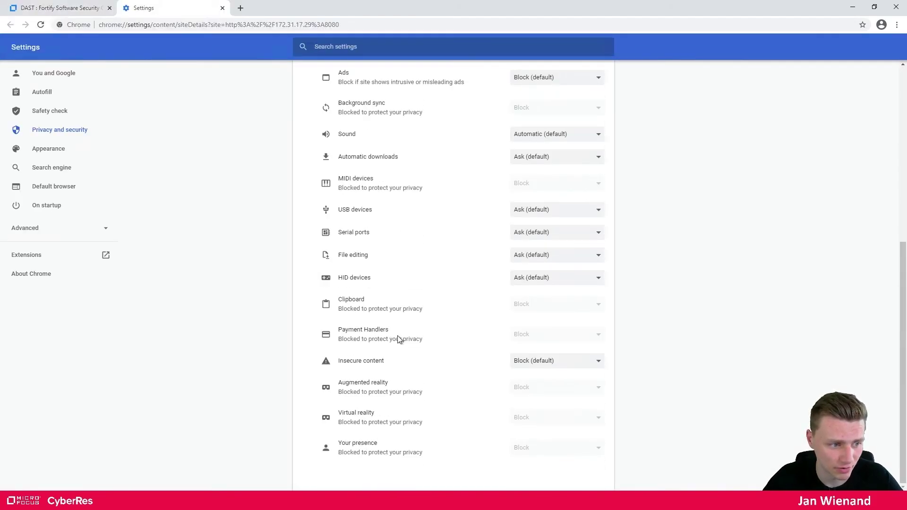
Set Insecure content to Allow for 172.31.17.29:8080 and close the settings tab
drag(339, 361, 395, 367)
click(524, 368)
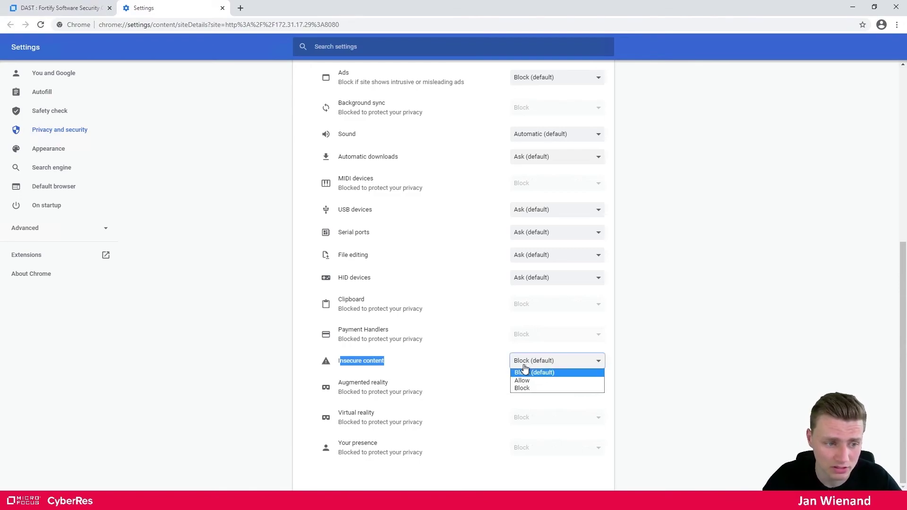
click(529, 380)
click(452, 352)
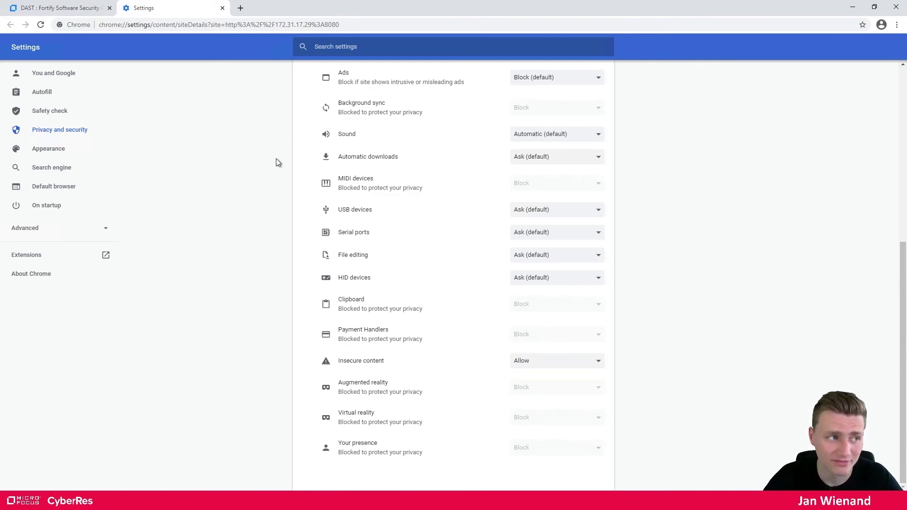
scroll(314, 188, up, 7)
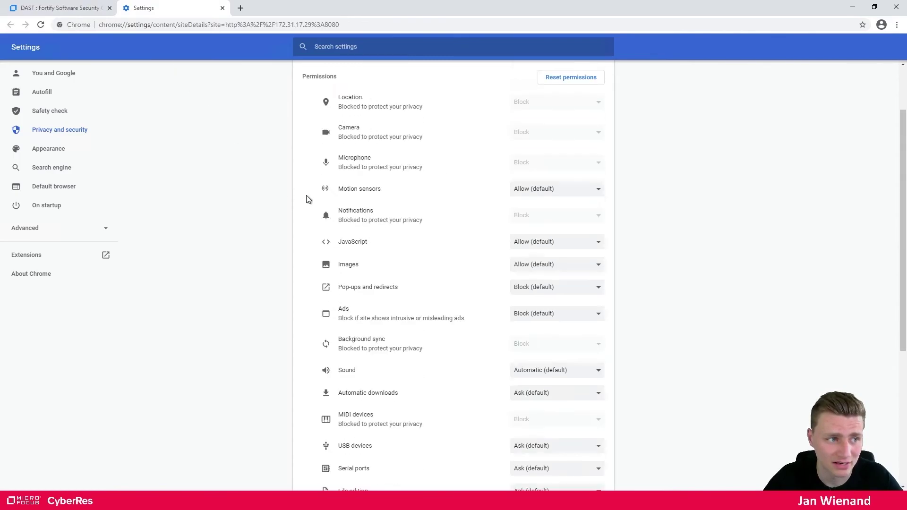
click(222, 8)
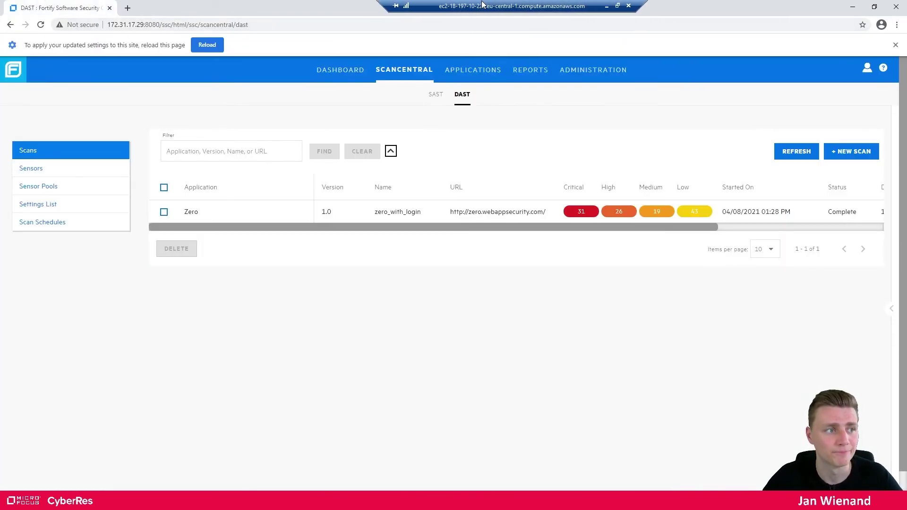
Reload the DAST scans page from the 'apply your updated settings' info bar
click(207, 45)
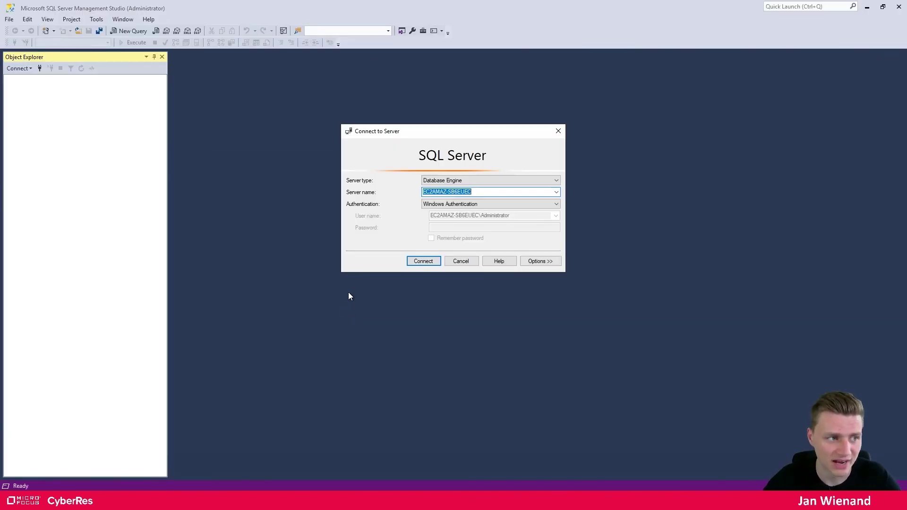
Connect to the local Database Engine and expand the scancentralDAST database's tables
click(412, 264)
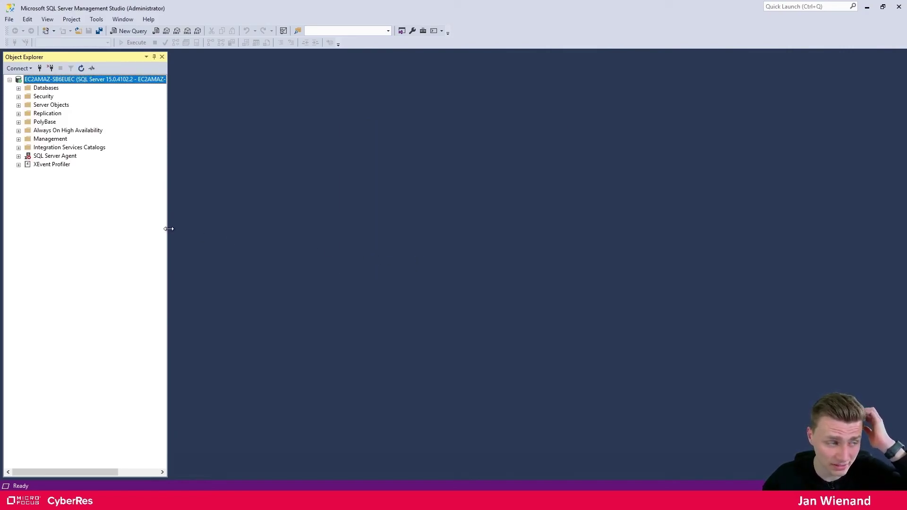
click(18, 89)
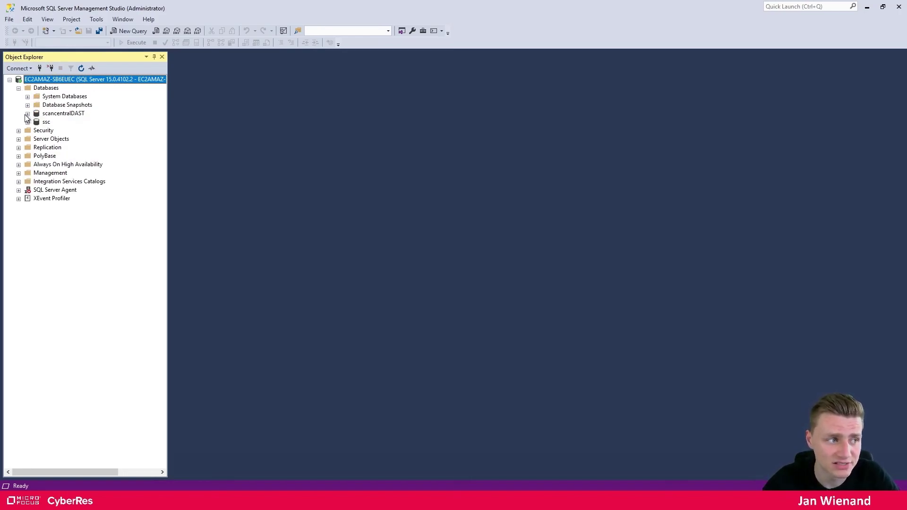
click(27, 114)
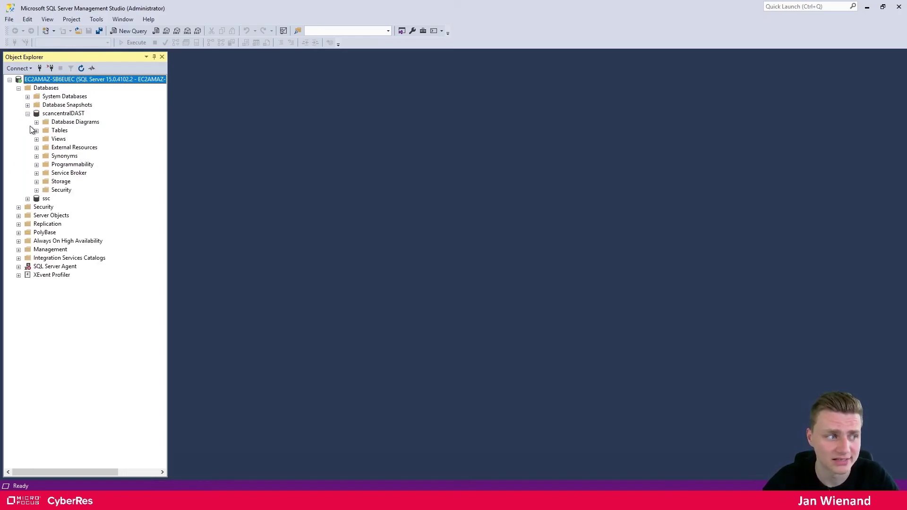
click(36, 131)
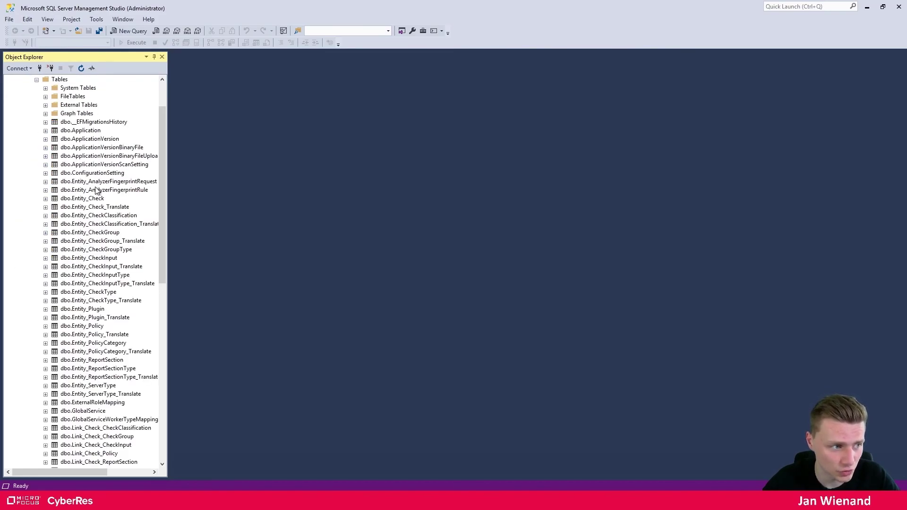
scroll(111, 279, down, 1)
scroll(95, 277, down, 1)
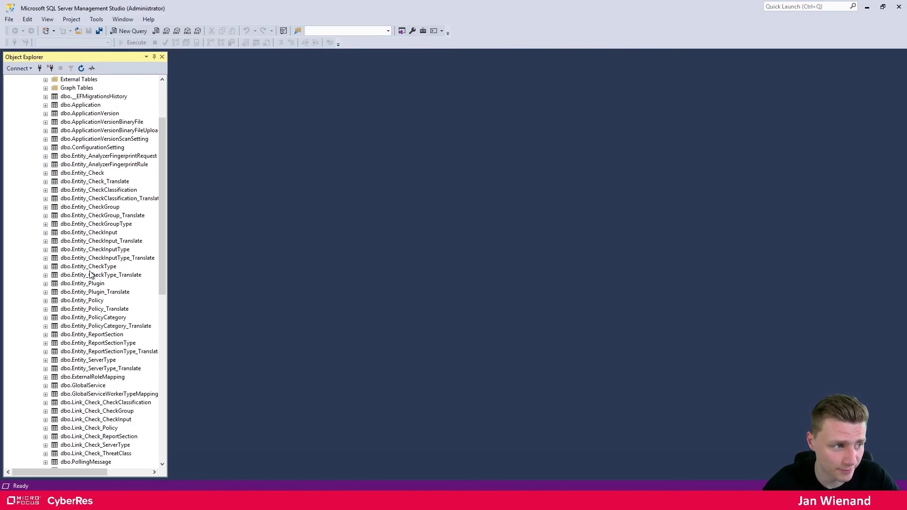
scroll(90, 283, up, 3)
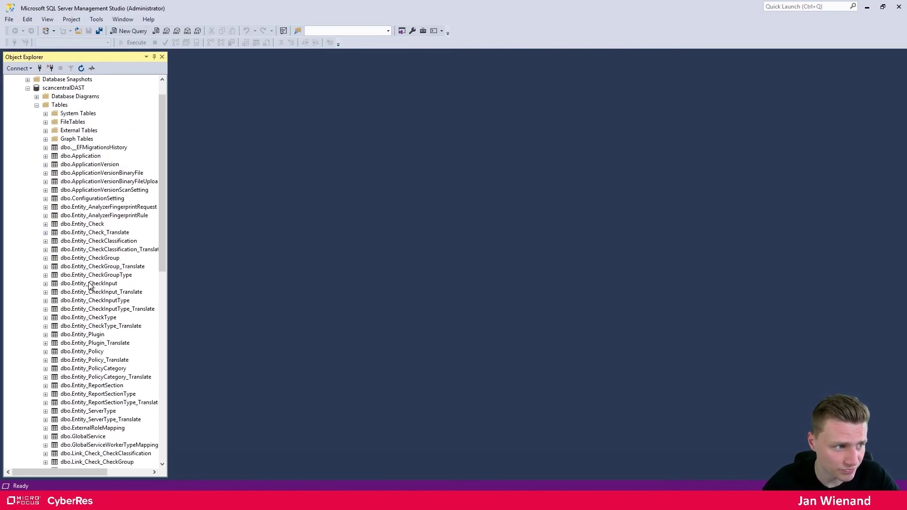
Run Select Top 1000 Rows on the dbo.ConfigurationSetting table
click(93, 200)
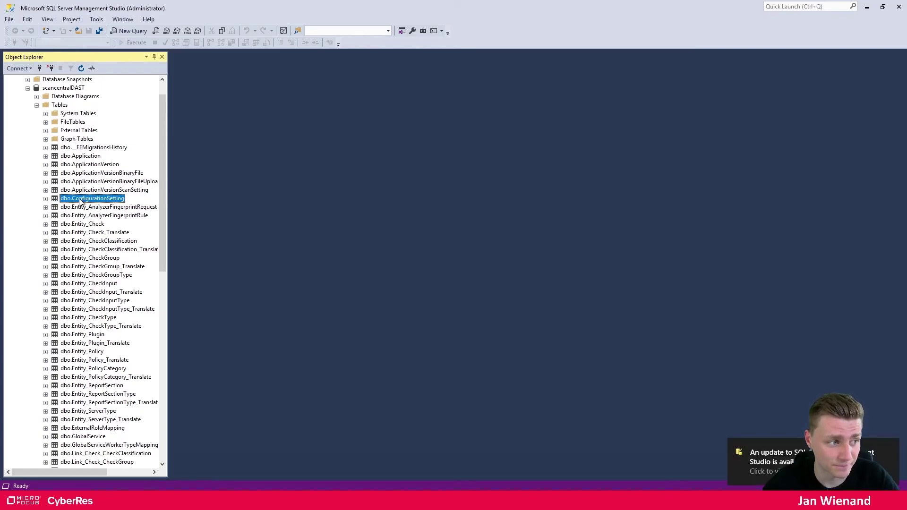
right_click(76, 200)
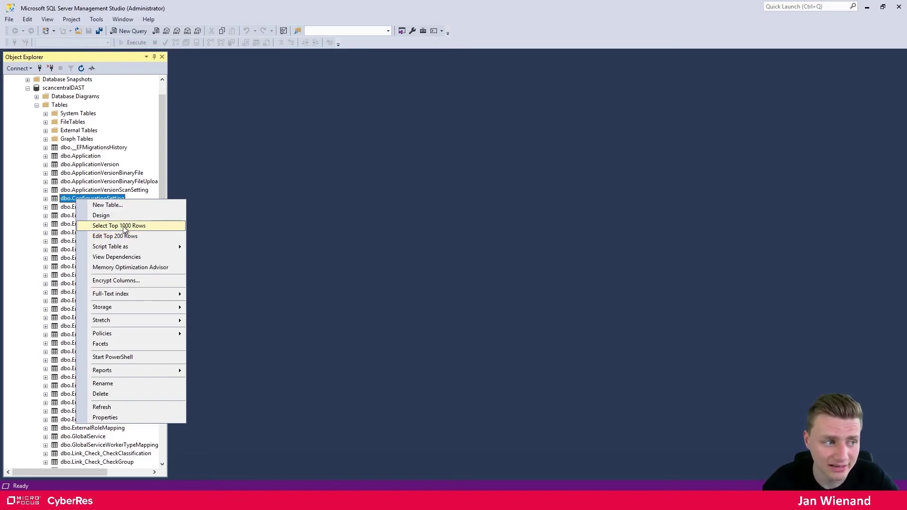
click(122, 226)
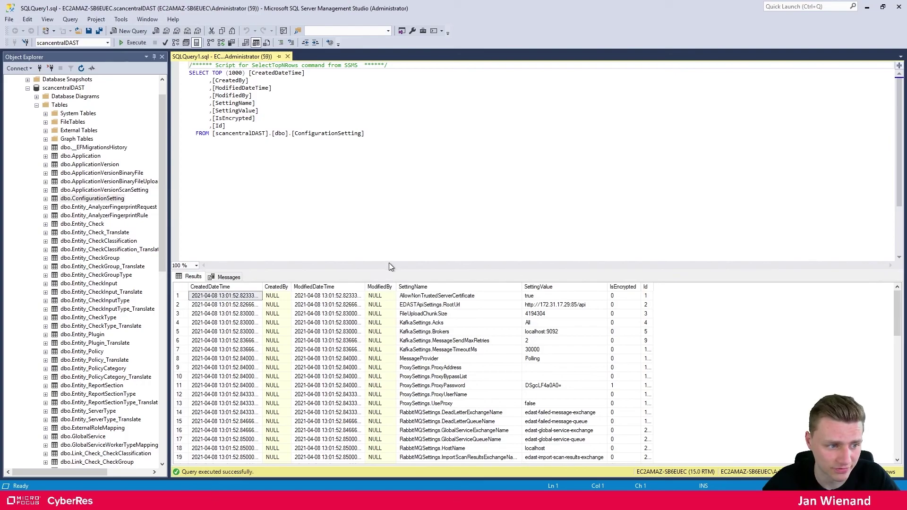
drag(389, 270, 373, 141)
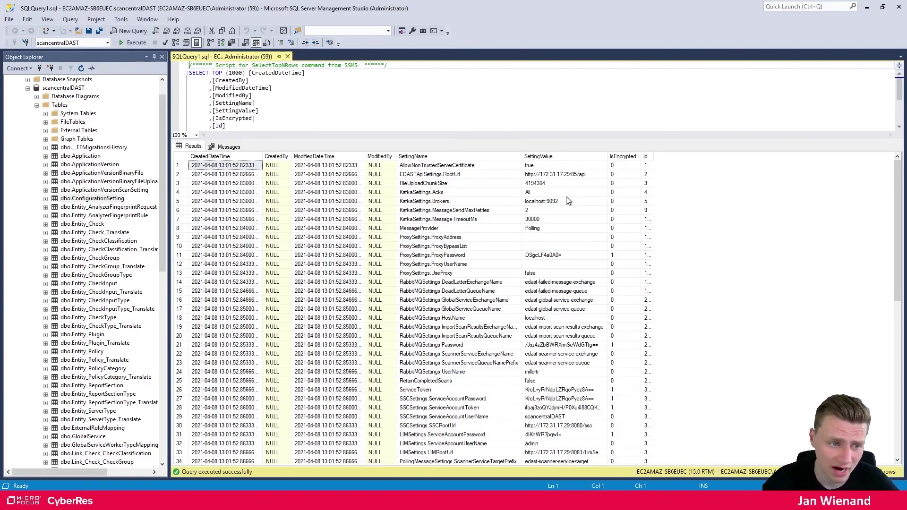
click(571, 176)
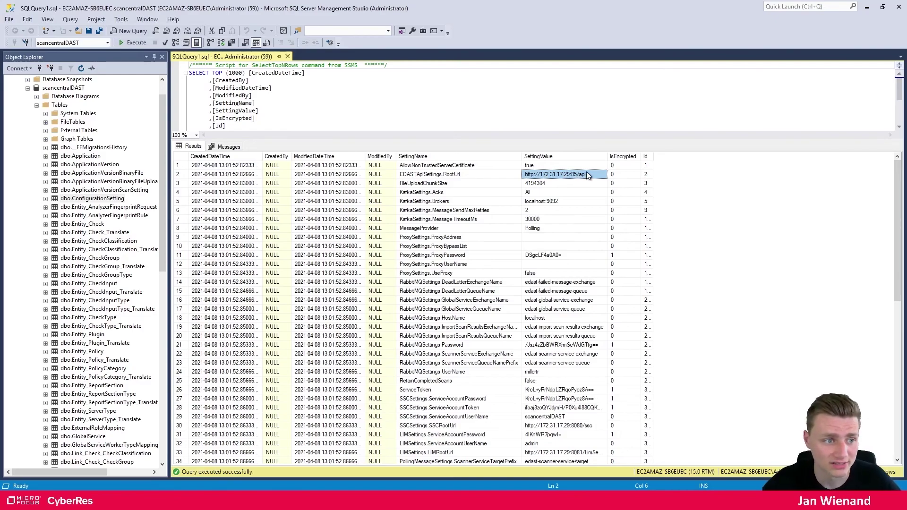
click(444, 167)
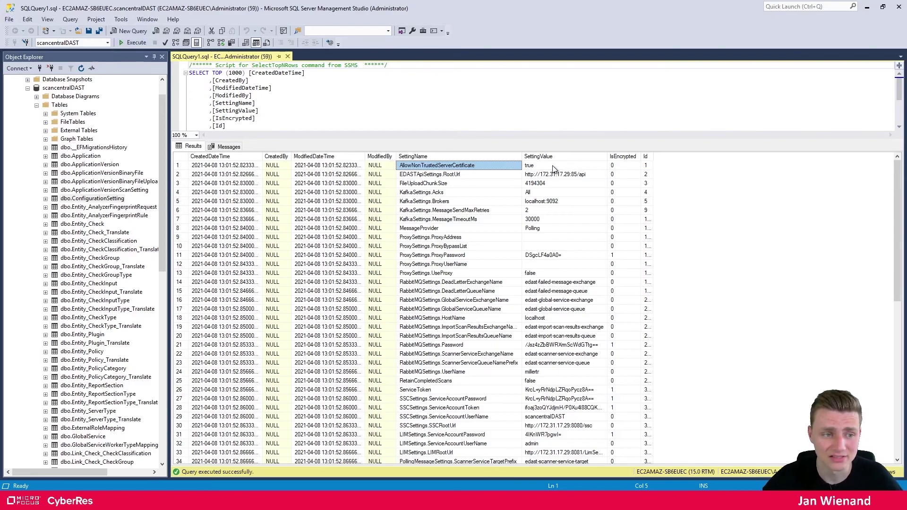
scroll(538, 341, down, 12)
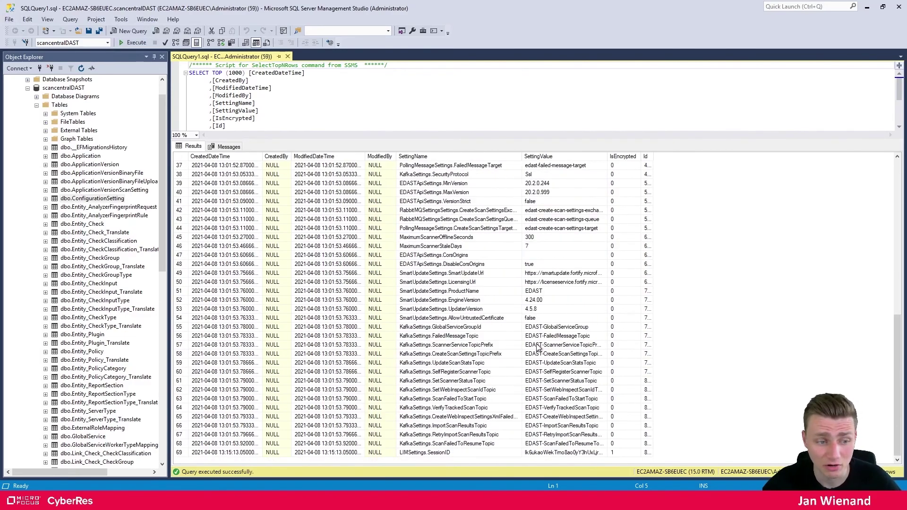
scroll(544, 383, up, 12)
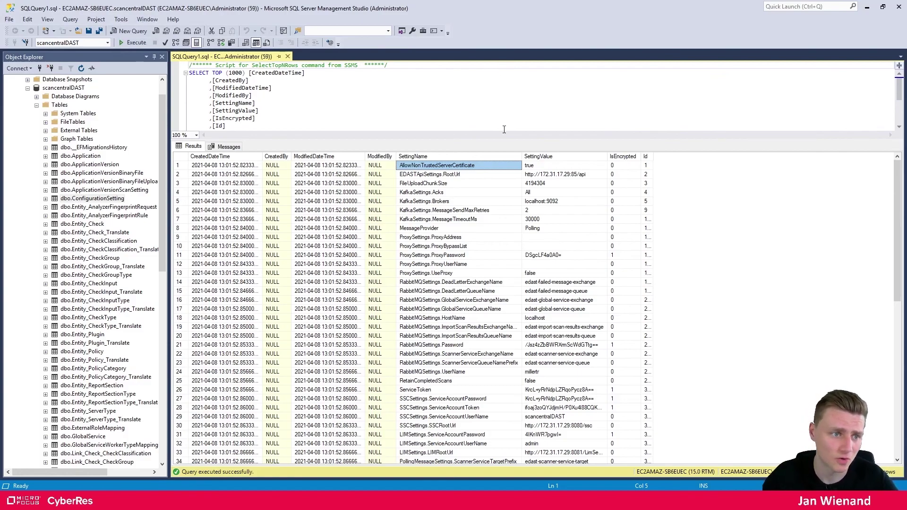
click(868, 7)
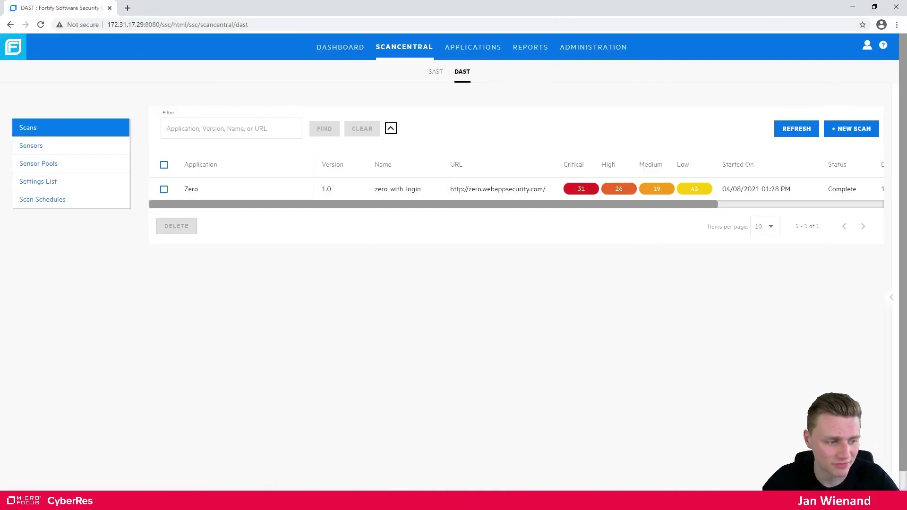
In the configuration tool, step through database connection, initializer and SSL pages to settings configuration
key(alt+Tab)
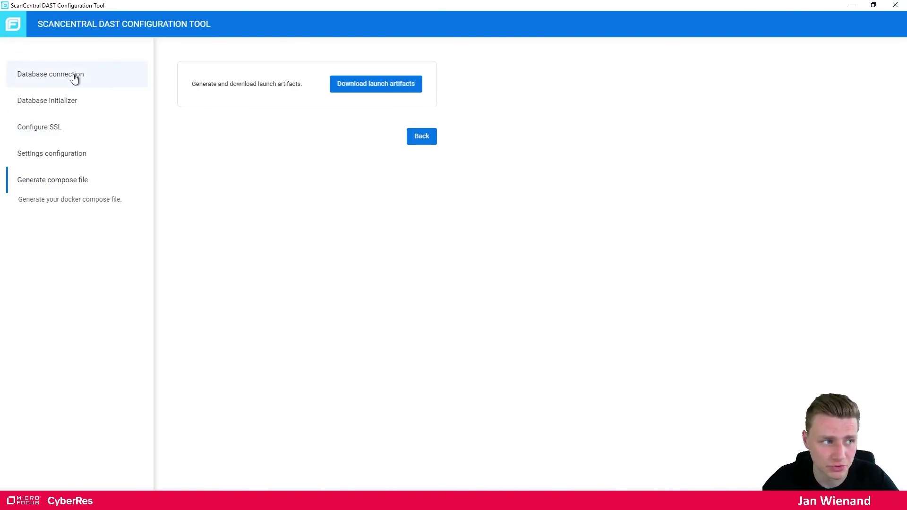
click(72, 72)
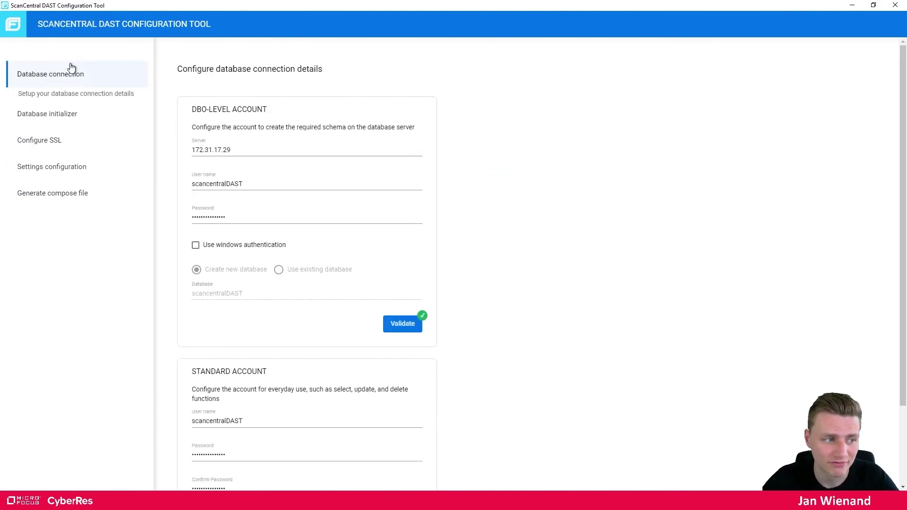
click(66, 120)
click(63, 143)
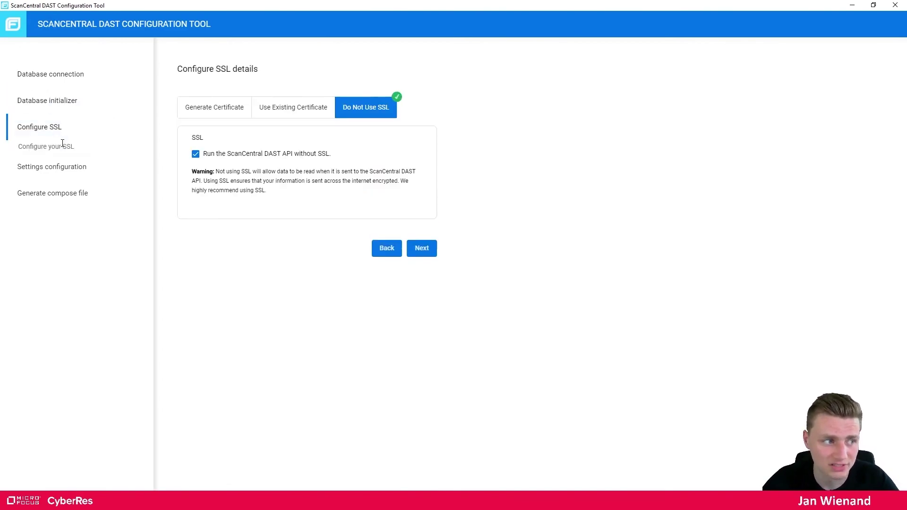
click(82, 170)
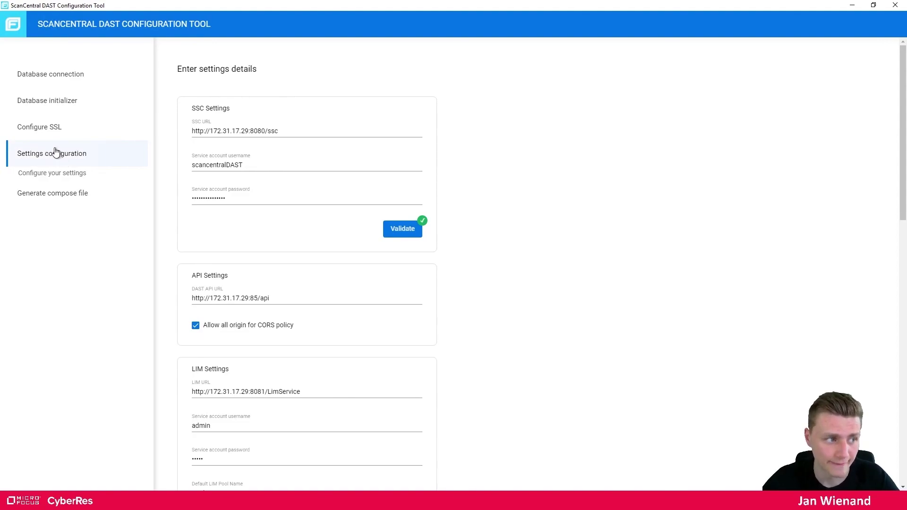
click(308, 133)
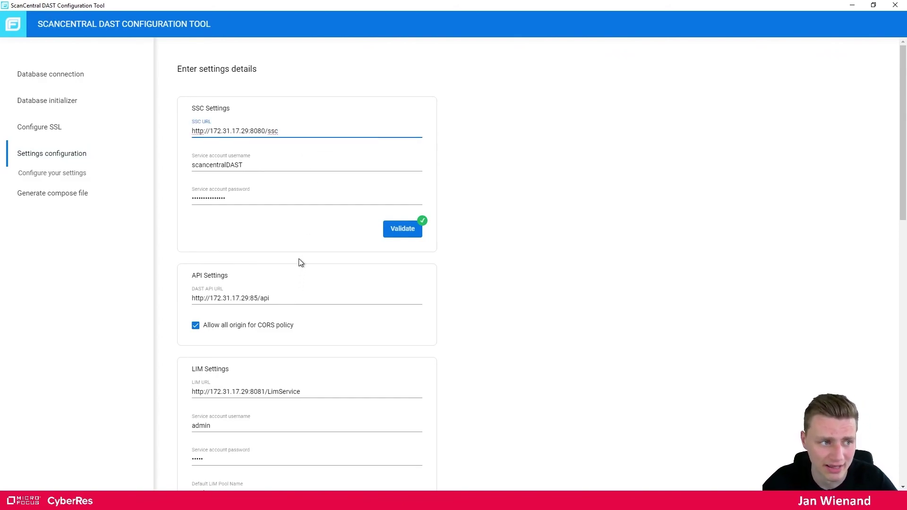
drag(288, 134, 193, 133)
click(309, 132)
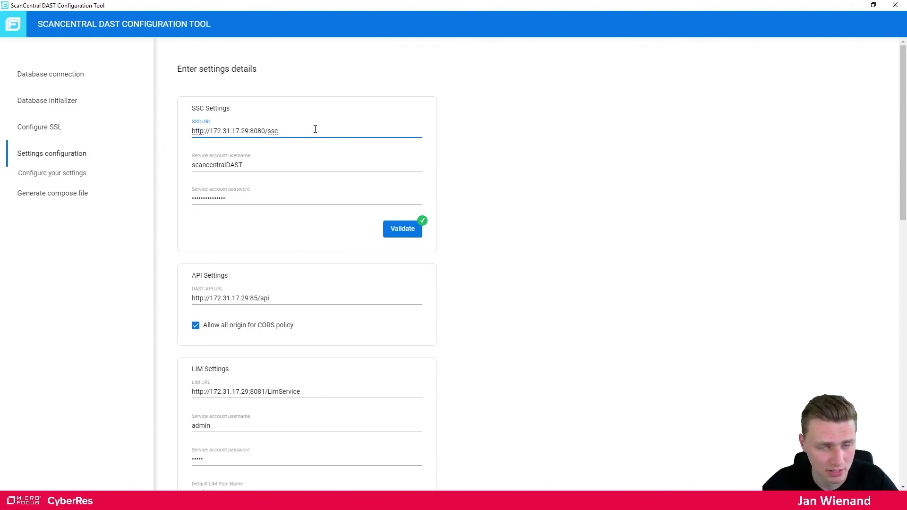
click(284, 298)
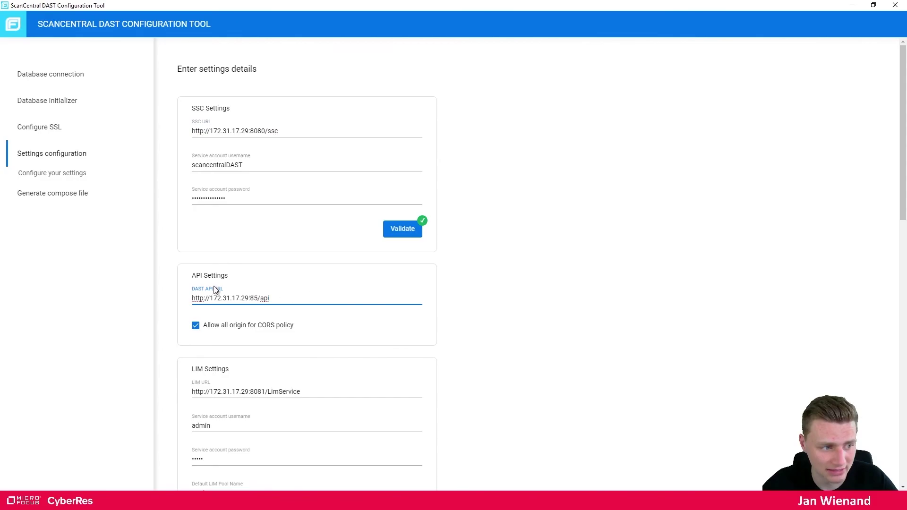
scroll(293, 288, down, 4)
click(293, 201)
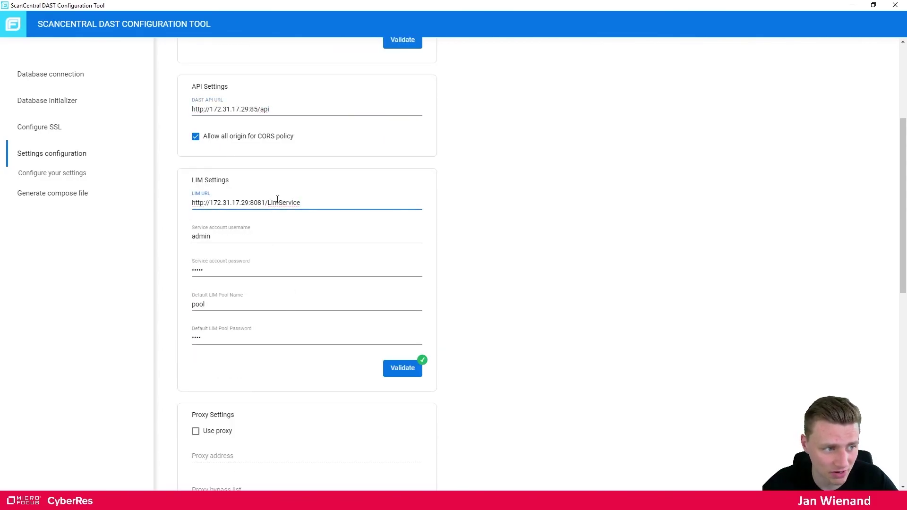
drag(309, 202, 265, 202)
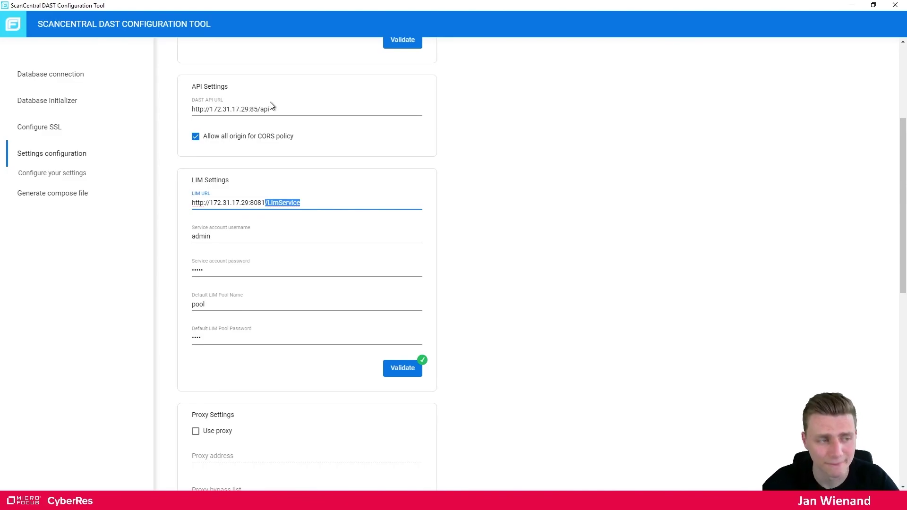
scroll(298, 208, up, 4)
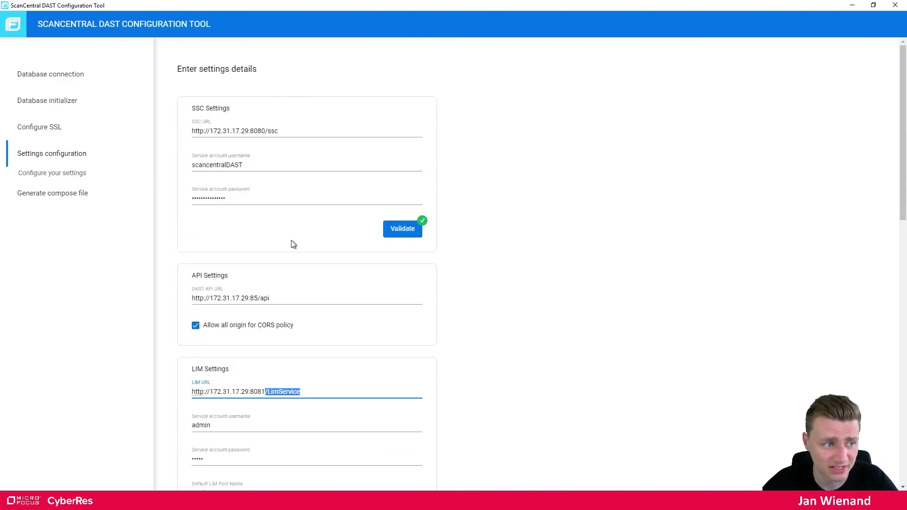
scroll(288, 244, down, 12)
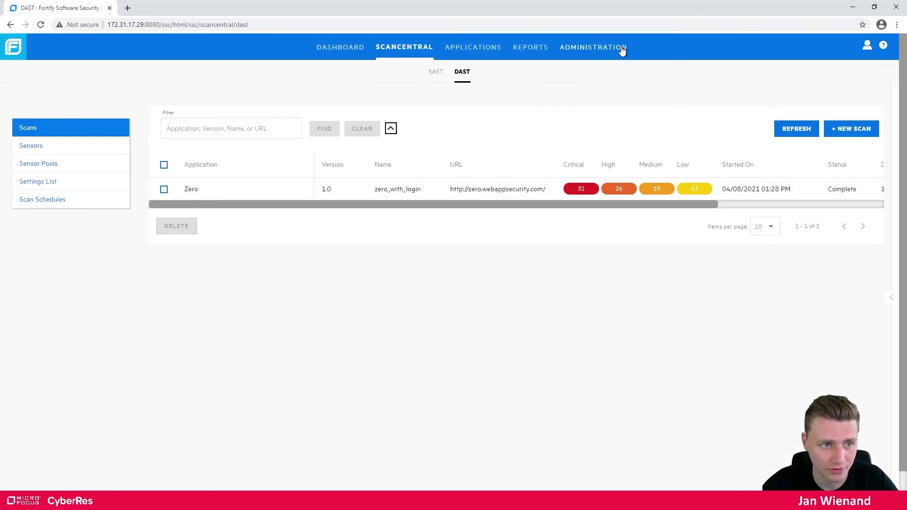
Go to the ScanCentral DAST page under SSC Administration > Configuration
click(614, 47)
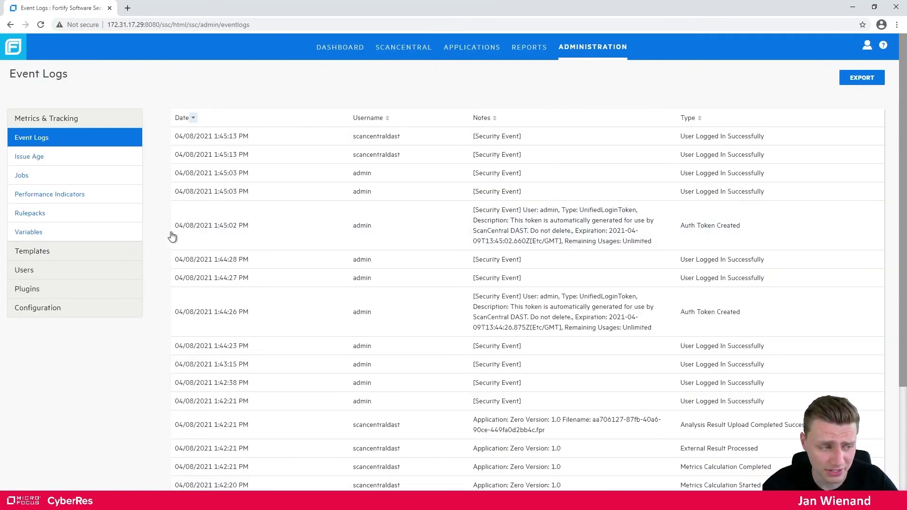
click(28, 308)
scroll(71, 298, down, 3)
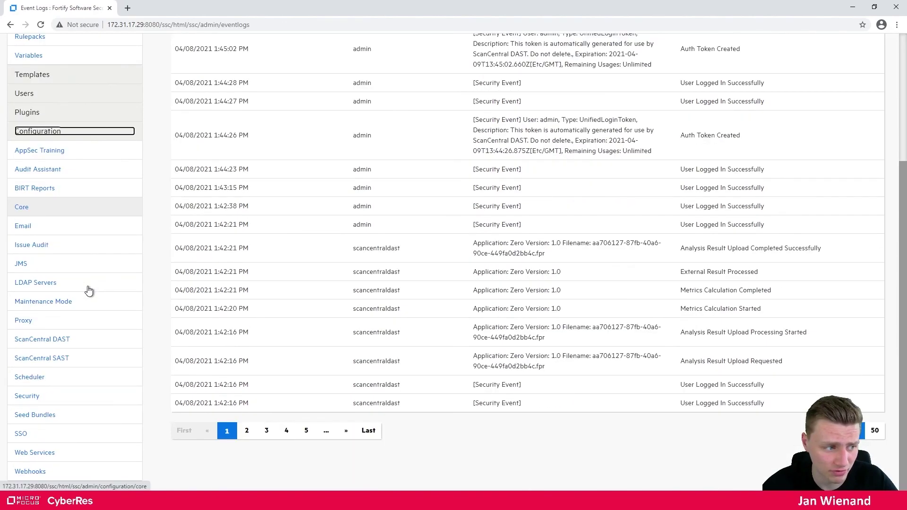
click(55, 341)
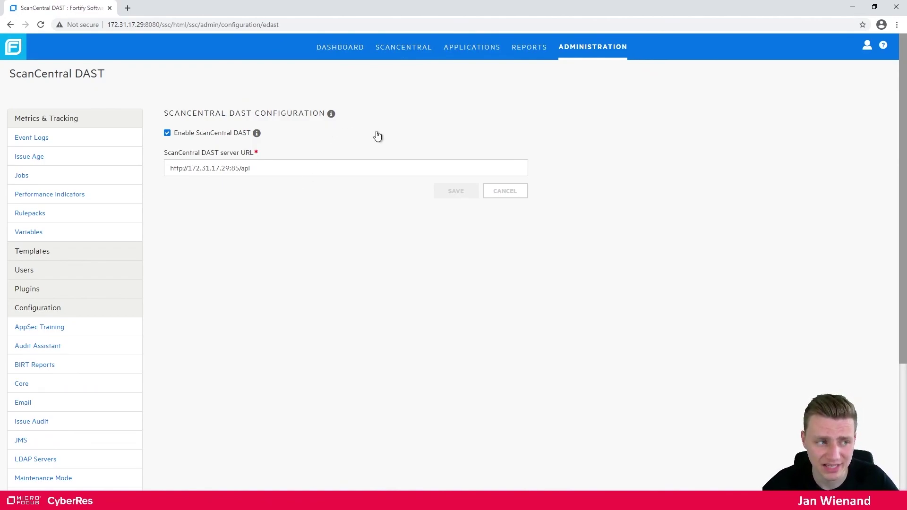
click(279, 171)
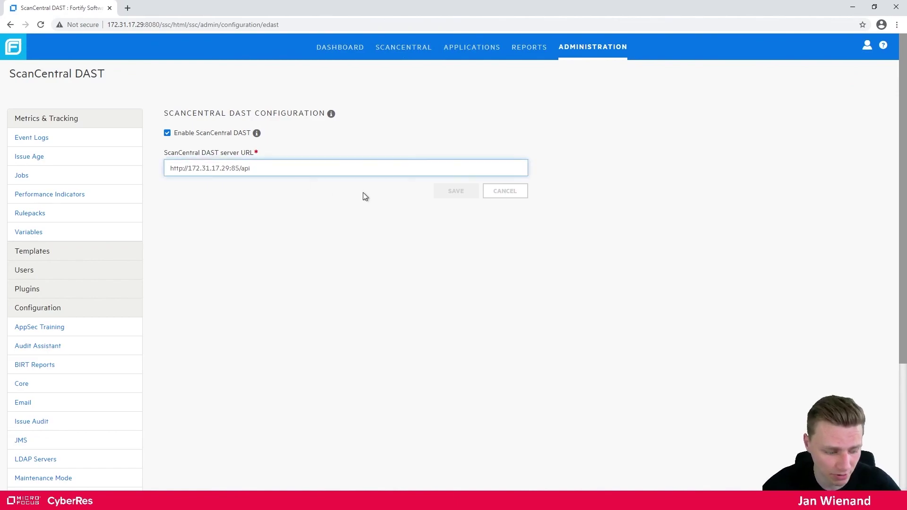
text(/)
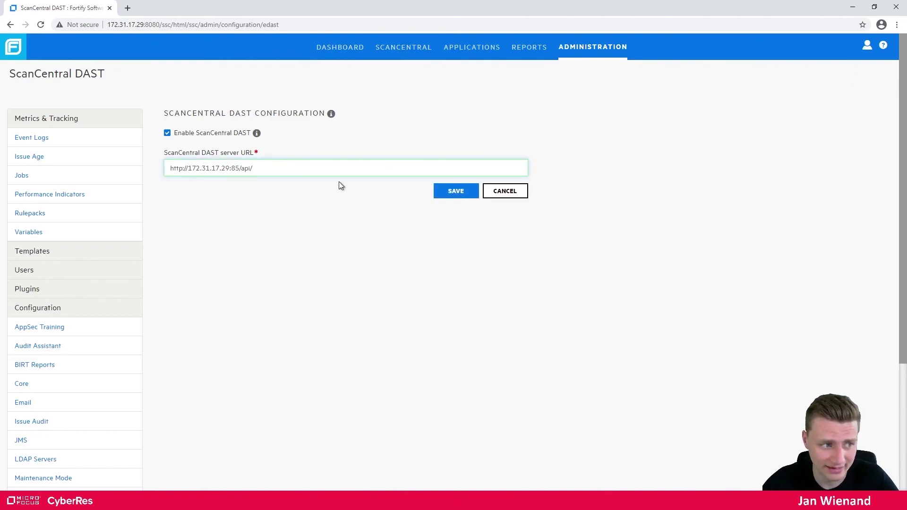
drag(258, 170, 250, 169)
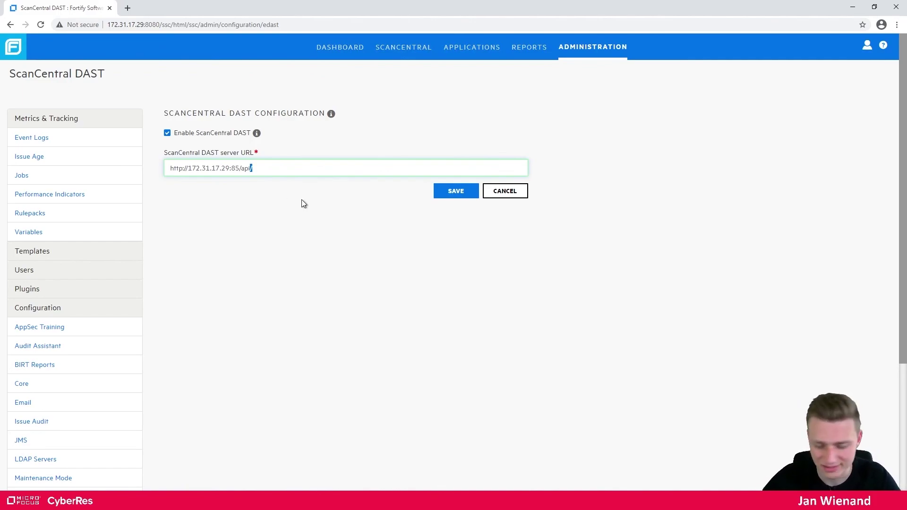
key(BackSpace)
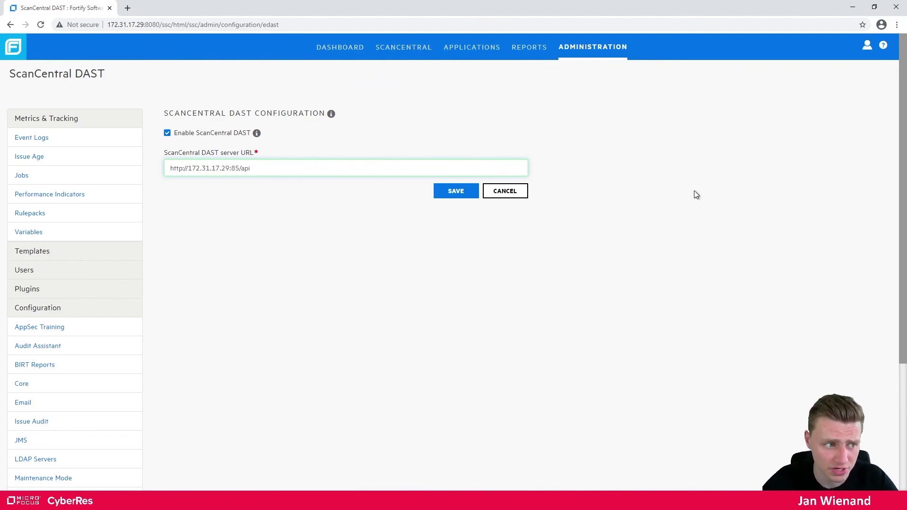
key(Return)
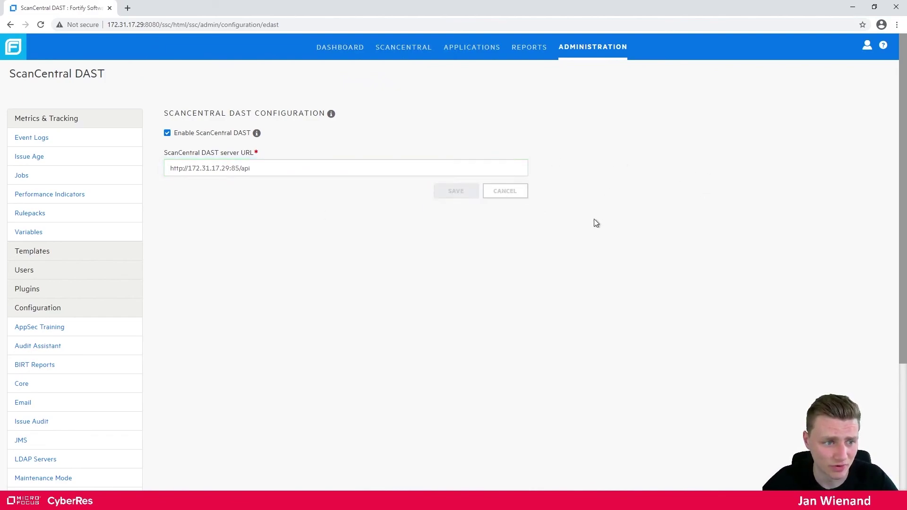